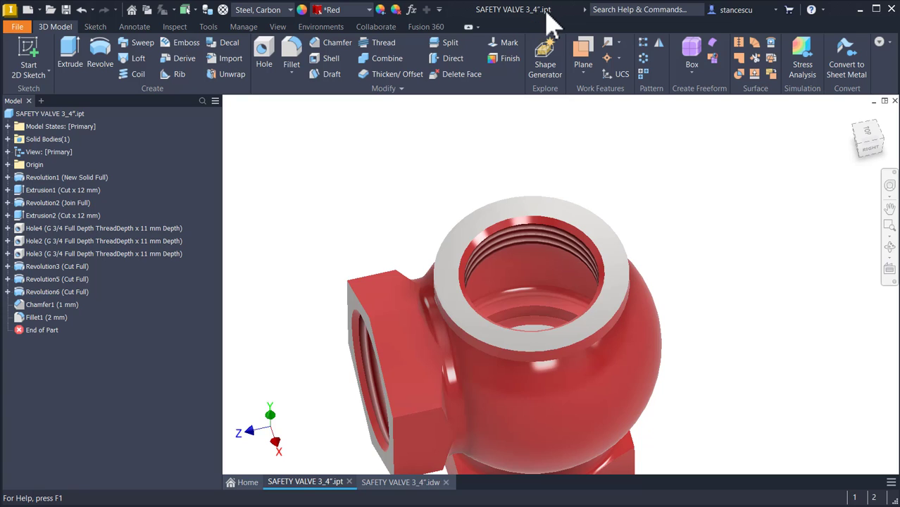
# Examine the SAFETY VALVE 3_4".idw drawing, checking the dimensions of section A-A and of the side view.
pyautogui.press('F6')
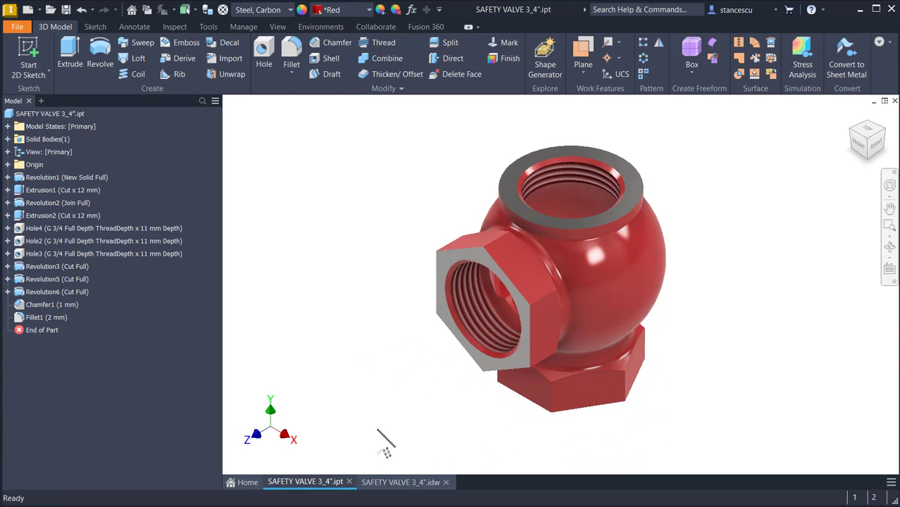
pyautogui.click(399, 483)
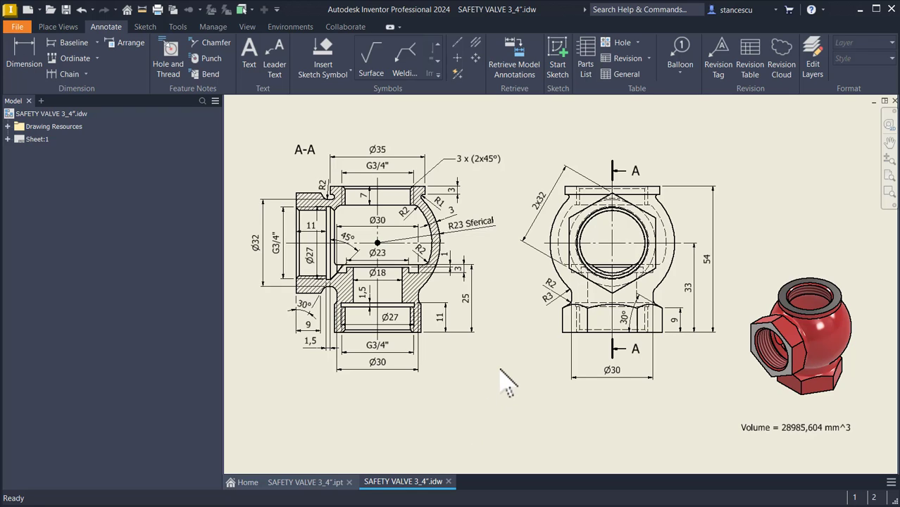
pyautogui.scroll(3, 452, 282)
pyautogui.moveTo(462, 291)
pyautogui.mouseDown(button='middle')
pyautogui.moveTo(508, 324)
pyautogui.moveTo(578, 323)
pyautogui.moveTo(592, 349)
pyautogui.mouseUp(button='middle')
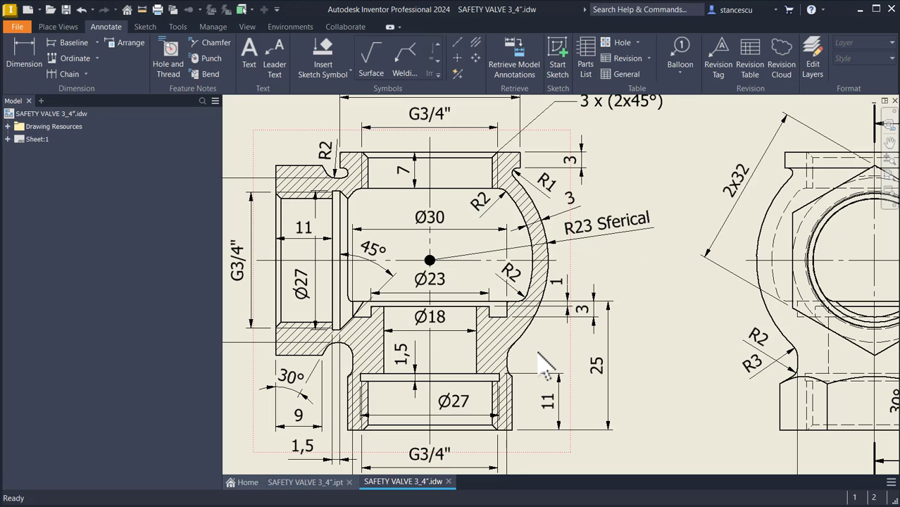
pyautogui.moveTo(551, 373); pyautogui.dragTo(442, 339, button='middle')
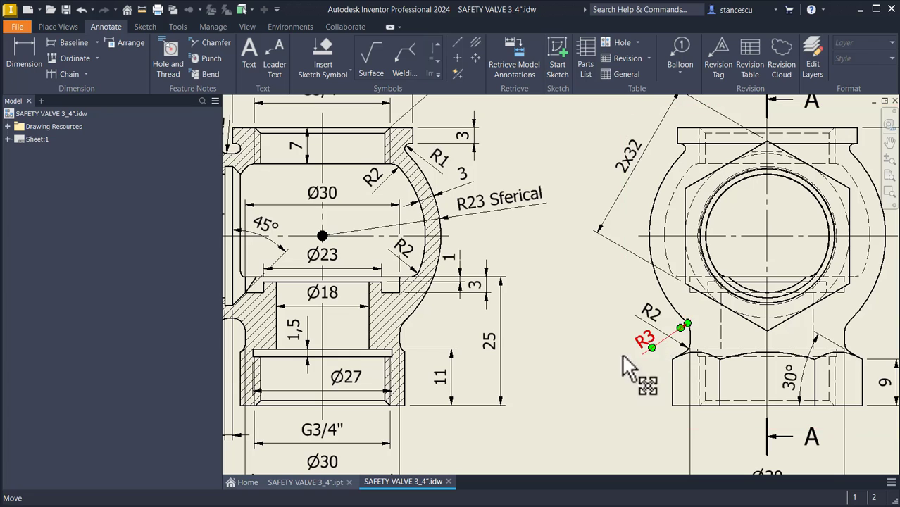
pyautogui.moveTo(595, 380)
pyautogui.mouseDown(button='middle')
pyautogui.moveTo(482, 332)
pyautogui.moveTo(512, 349)
pyautogui.mouseUp(button='middle')
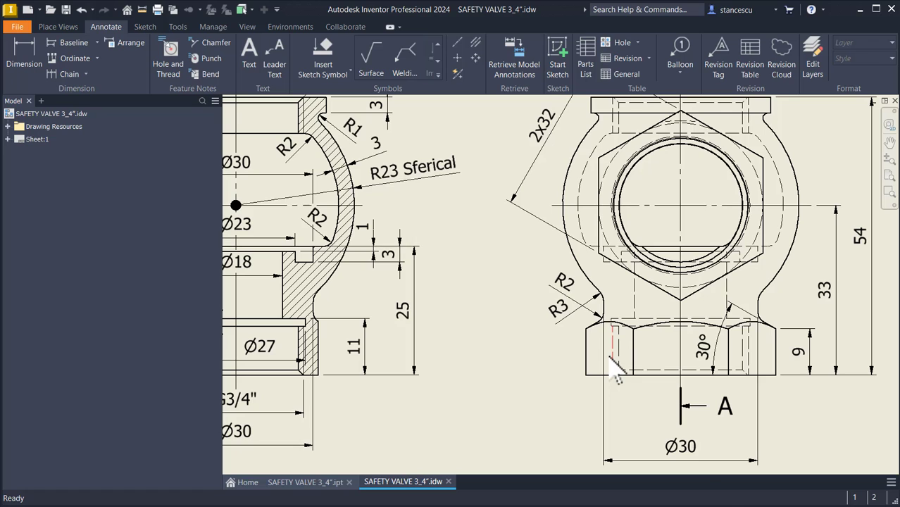
pyautogui.moveTo(782, 415); pyautogui.dragTo(724, 444, button='middle')
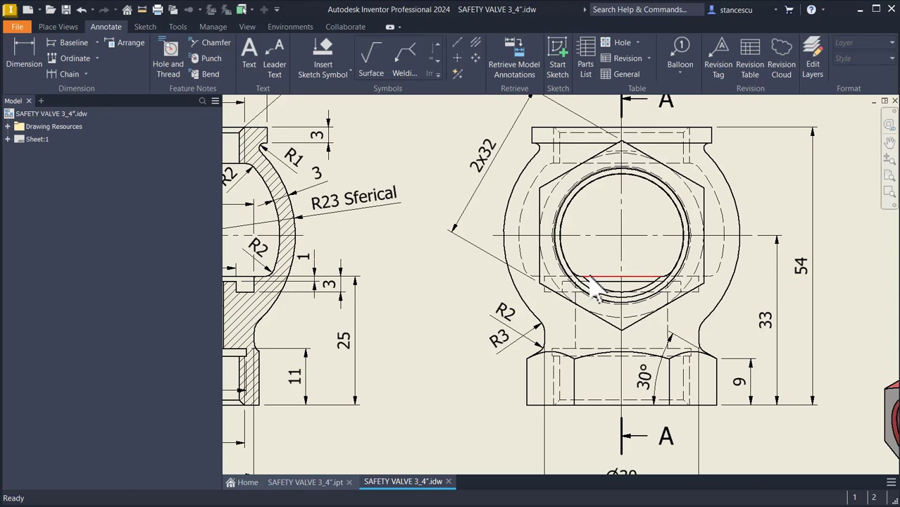
pyautogui.moveTo(595, 287)
pyautogui.mouseDown(button='middle')
pyautogui.moveTo(818, 388)
pyautogui.moveTo(810, 408)
pyautogui.mouseUp(button='middle')
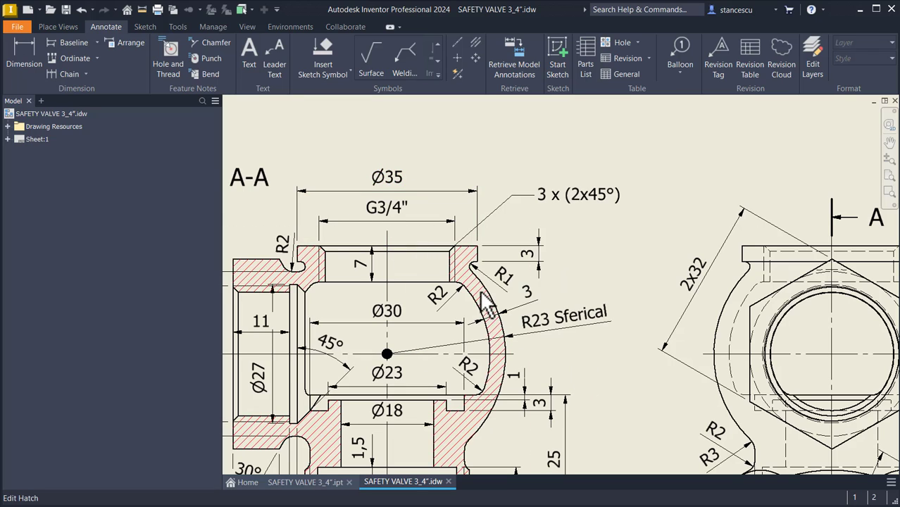
pyautogui.press('Home')
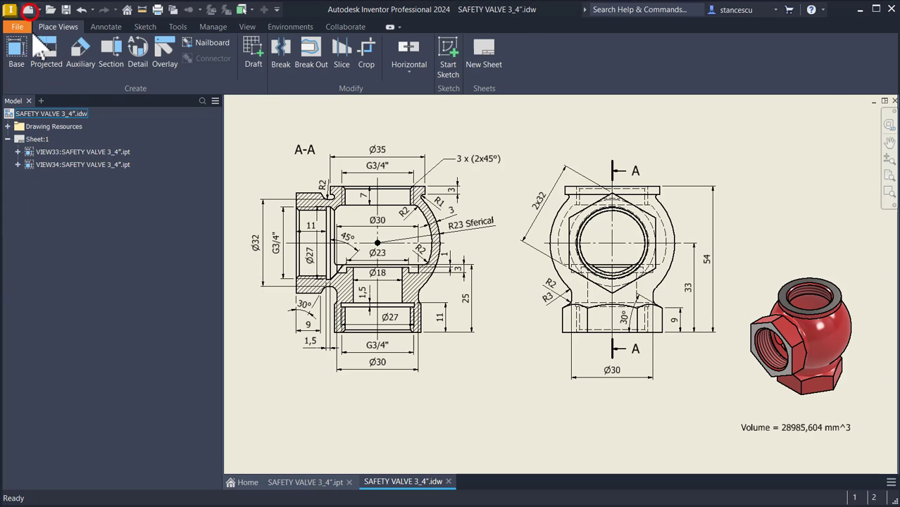
# Create a new part and start a 2D sketch on the XY plane.
pyautogui.click(27, 10)
pyautogui.doubleClick(358, 145)
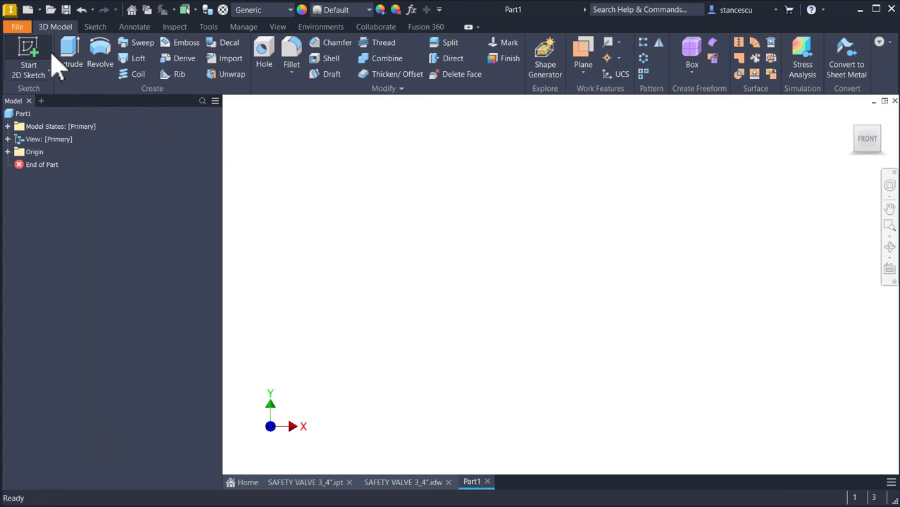
pyautogui.click(28, 49)
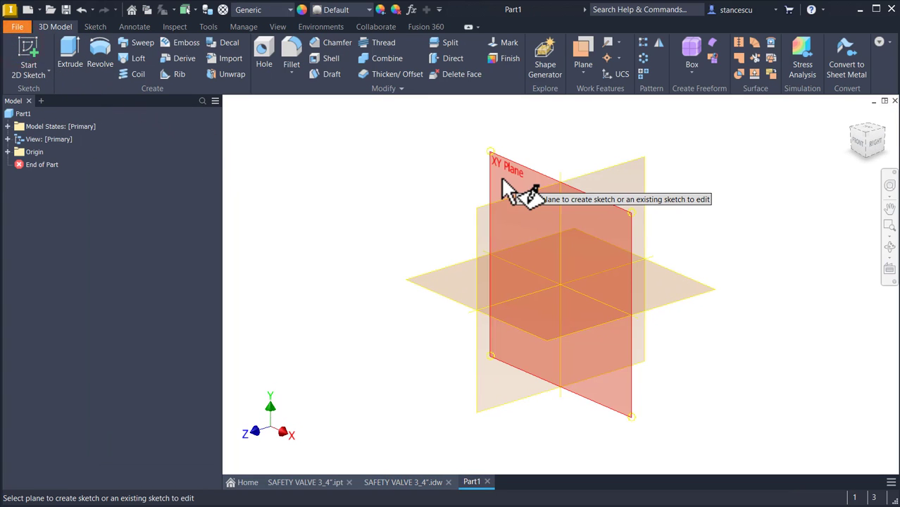
pyautogui.click(499, 176)
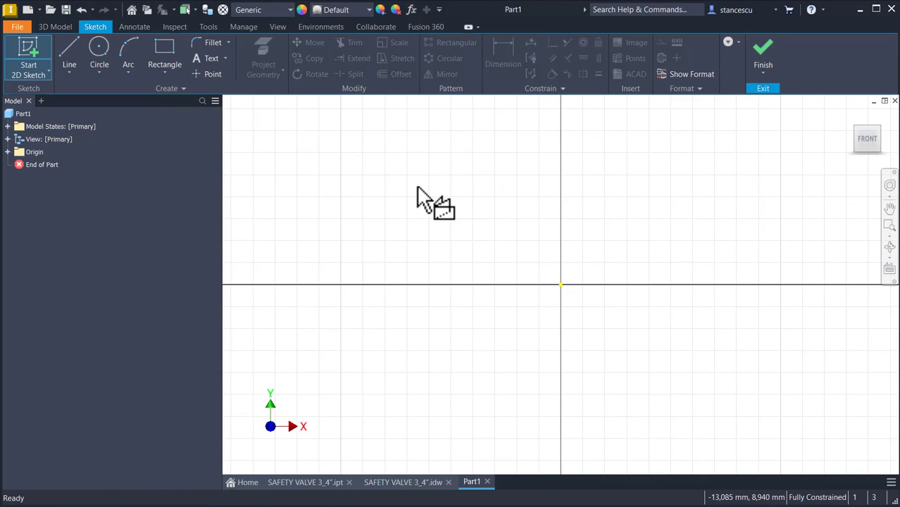
# Sketch a six-sided polygon centred on the origin, about 18 mm across flats, and constrain its right vertex horizontal to the centre.
pyautogui.click(173, 80)
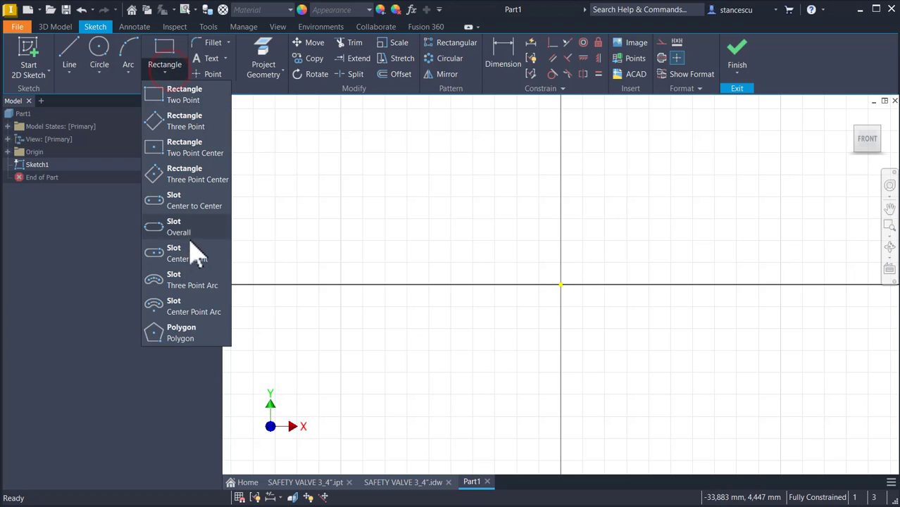
pyautogui.click(190, 333)
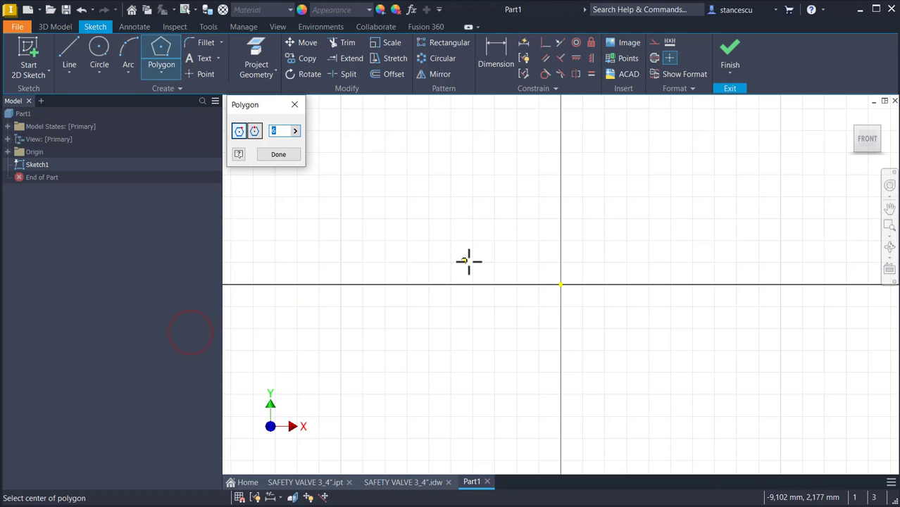
pyautogui.click(561, 283)
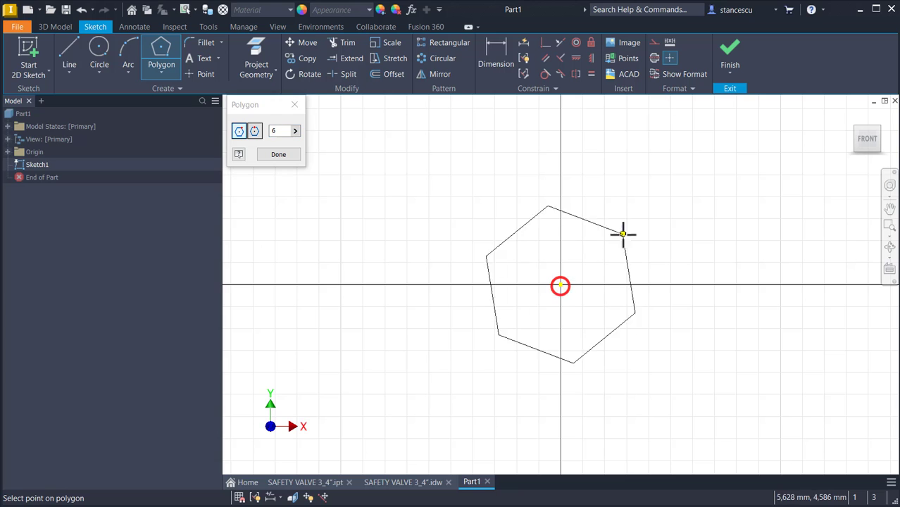
pyautogui.click(678, 274)
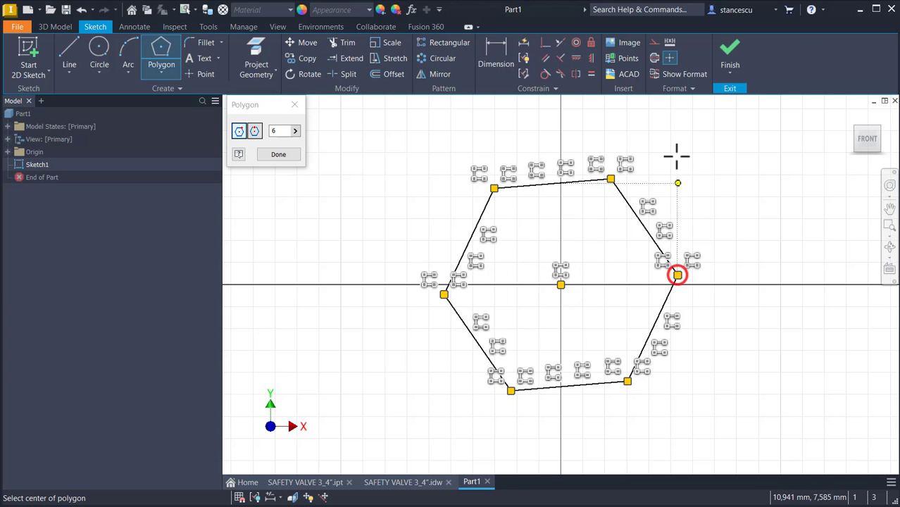
pyautogui.click(575, 58)
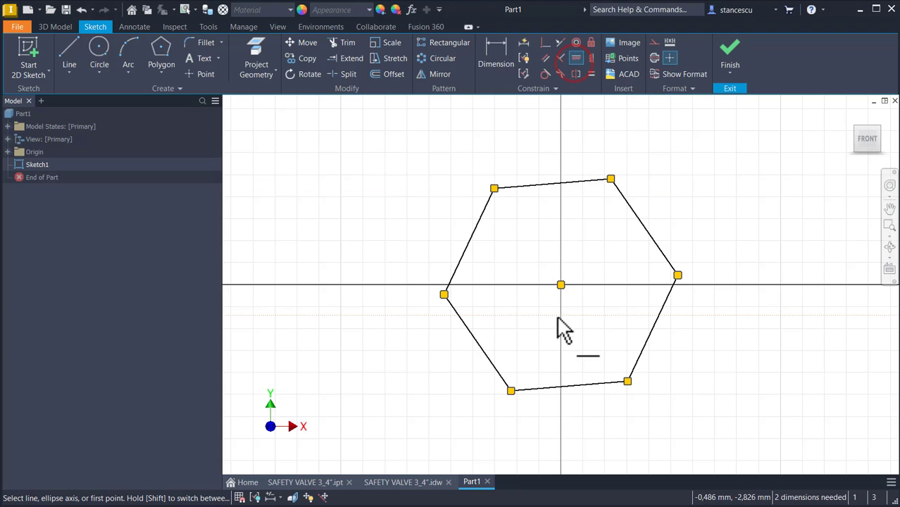
pyautogui.click(560, 285)
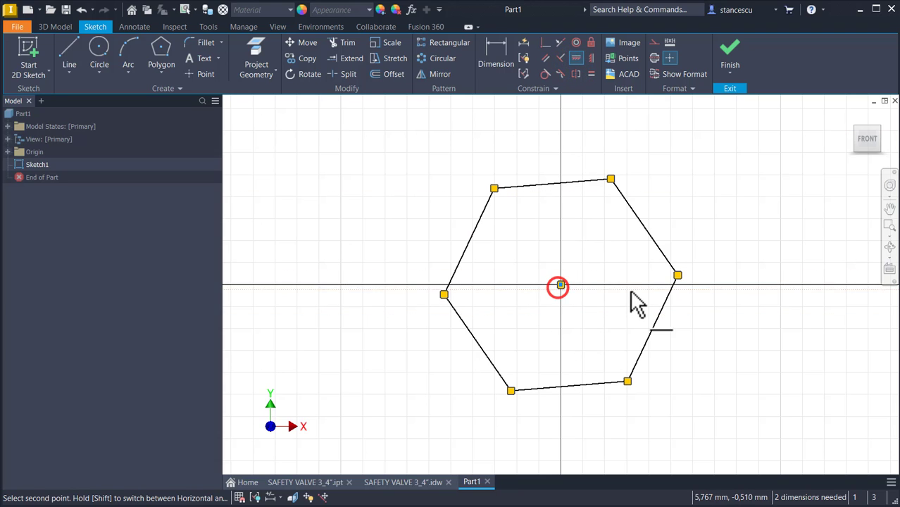
pyautogui.click(678, 277)
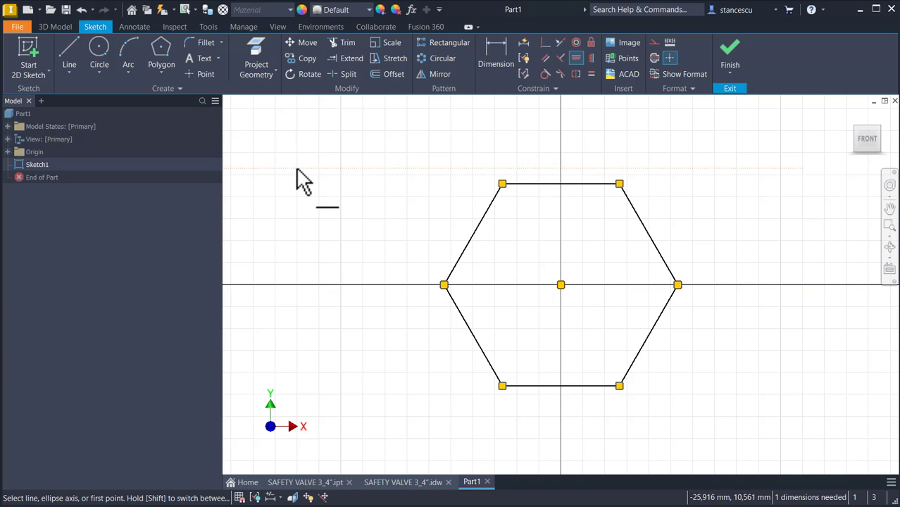
# Dimension the hexagon between two opposite slanted sides at 32 mm and move the dimension farther from the outline.
pyautogui.click(494, 50)
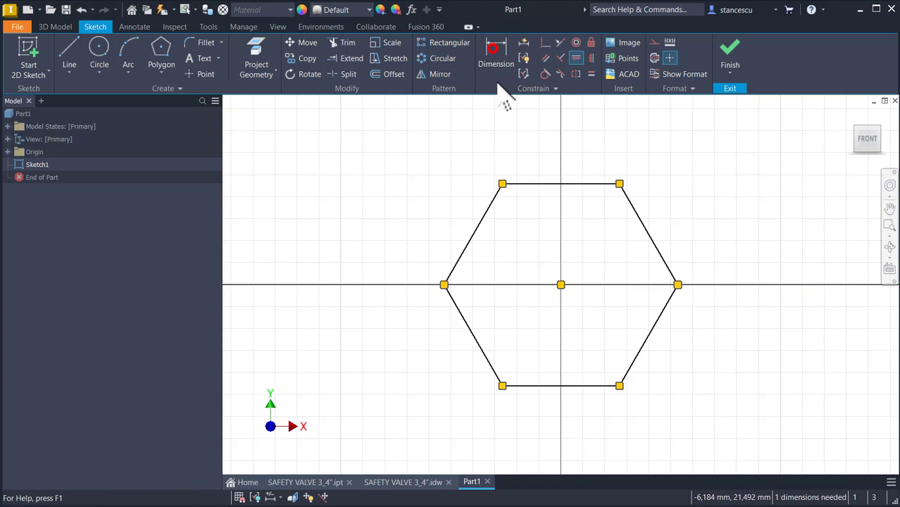
pyautogui.click(463, 322)
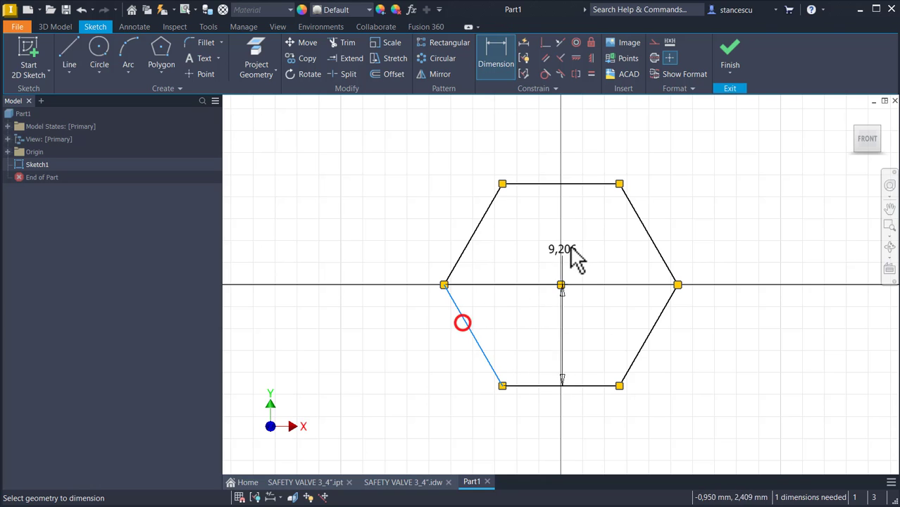
pyautogui.click(631, 210)
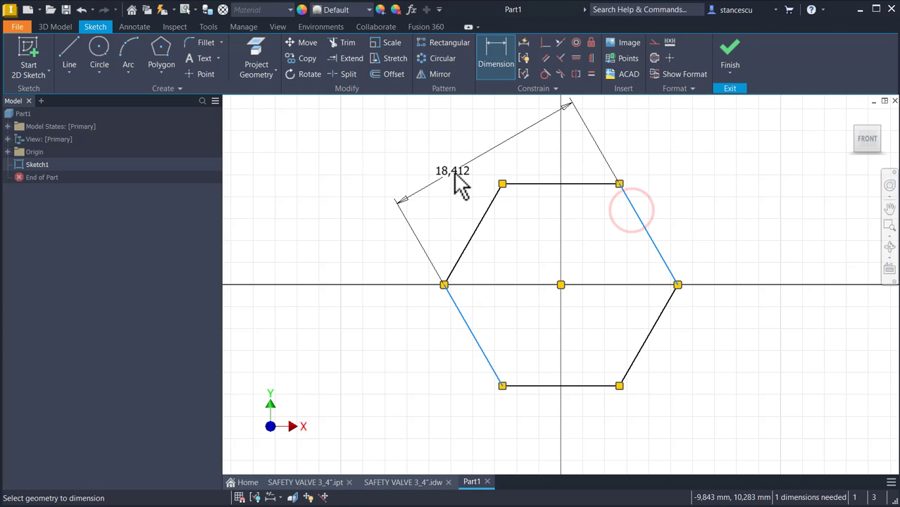
pyautogui.click(452, 171)
pyautogui.write('32')
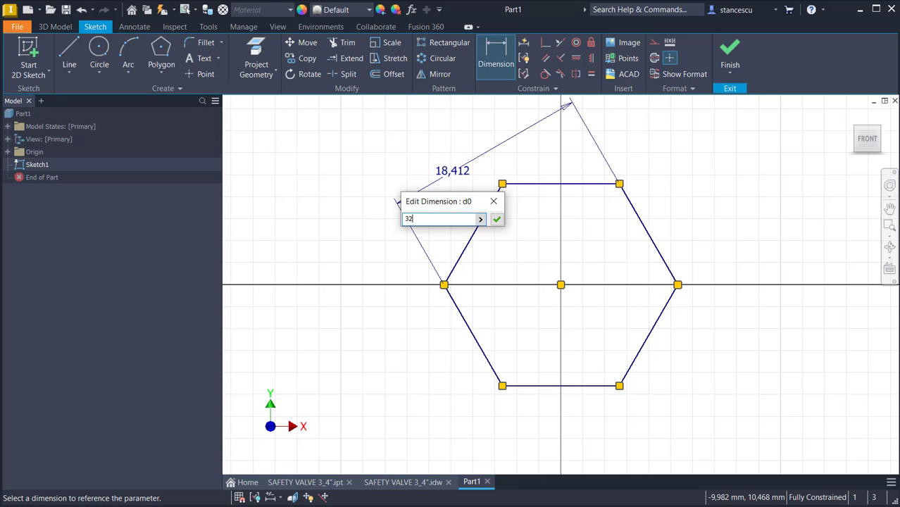
pyautogui.press('Return')
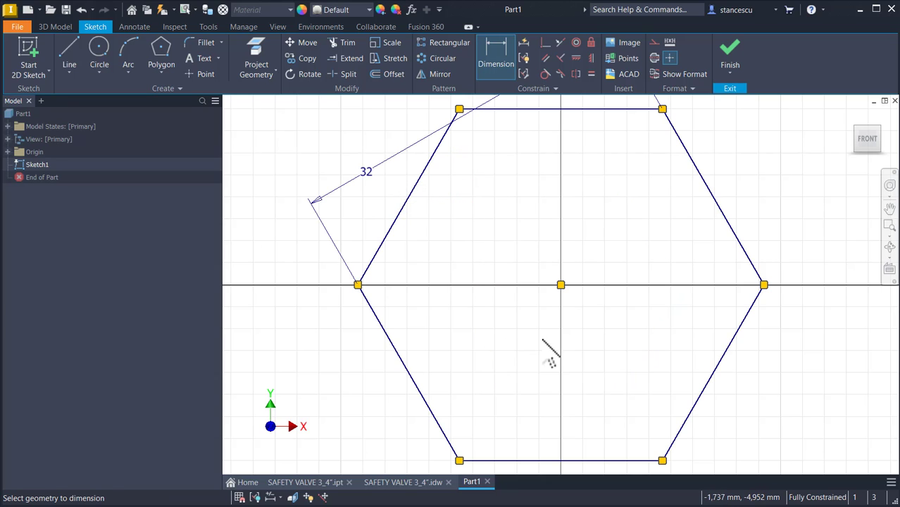
pyautogui.press('Home')
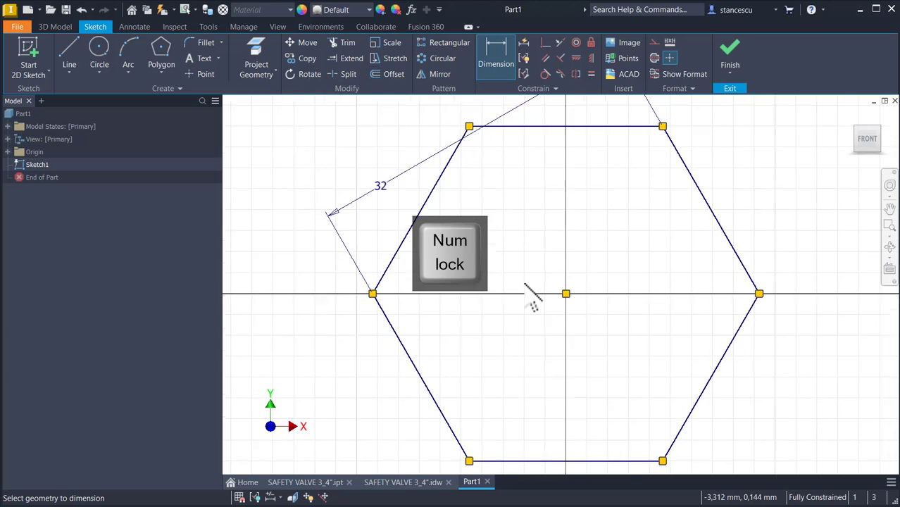
pyautogui.press('Escape')
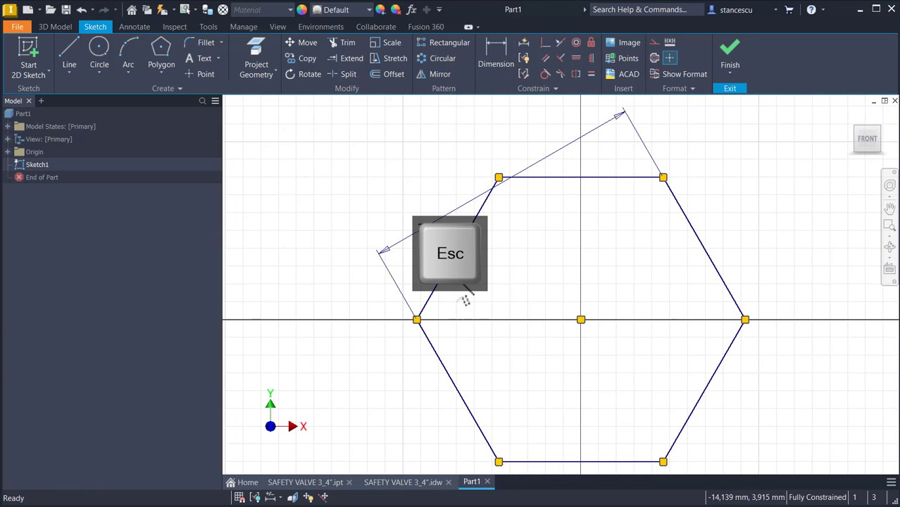
pyautogui.moveTo(423, 231); pyautogui.dragTo(470, 151)
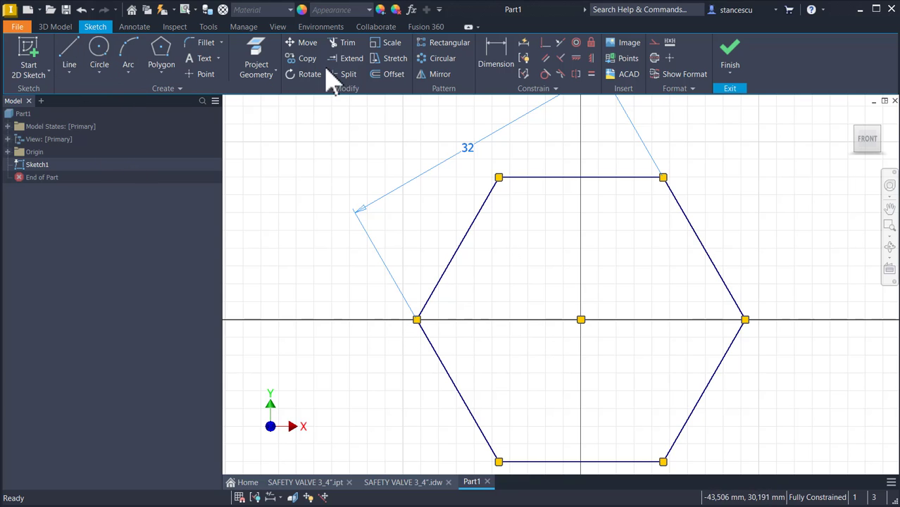
# Add a driven dimension between the hexagon's left and right vertices, placed below the centre.
pyautogui.click(494, 44)
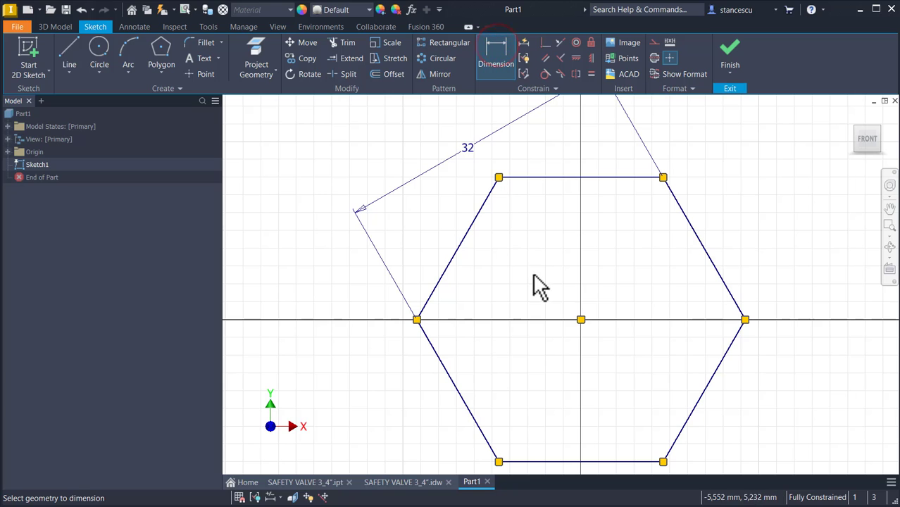
pyautogui.click(416, 320)
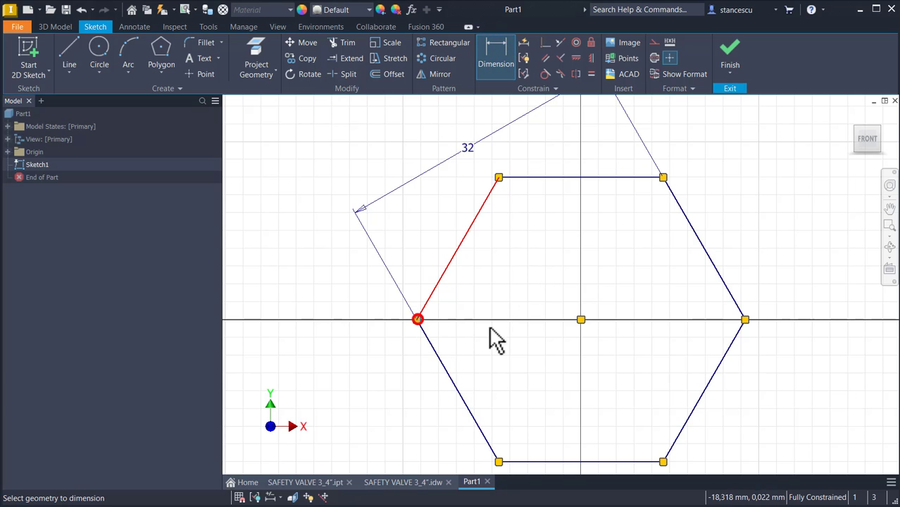
pyautogui.click(744, 321)
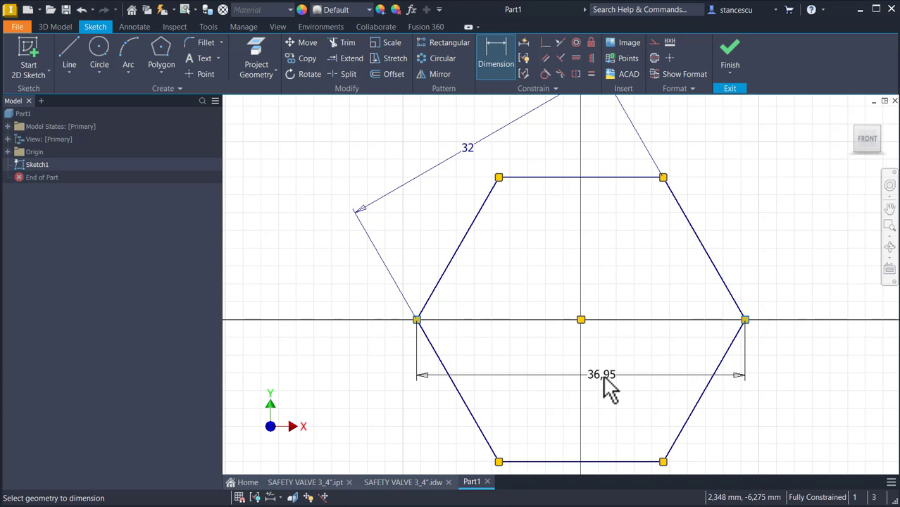
pyautogui.click(601, 375)
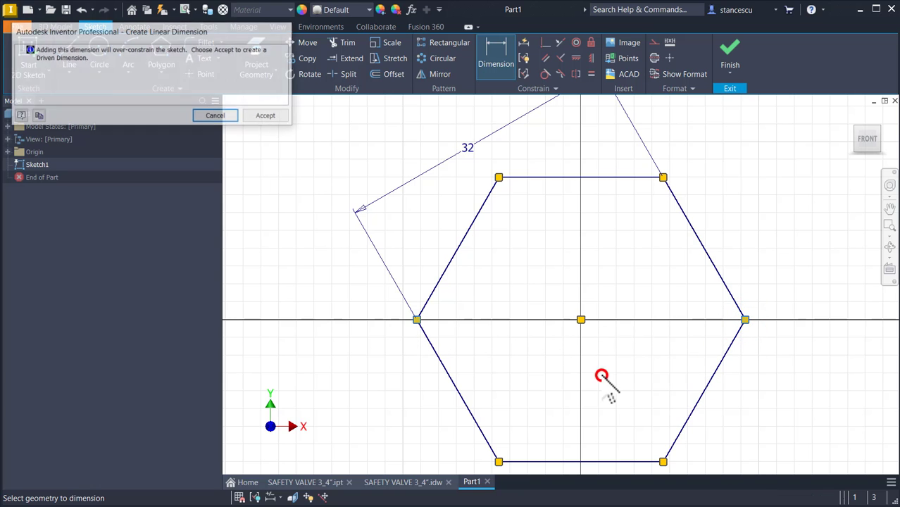
pyautogui.click(267, 116)
pyautogui.click(280, 143)
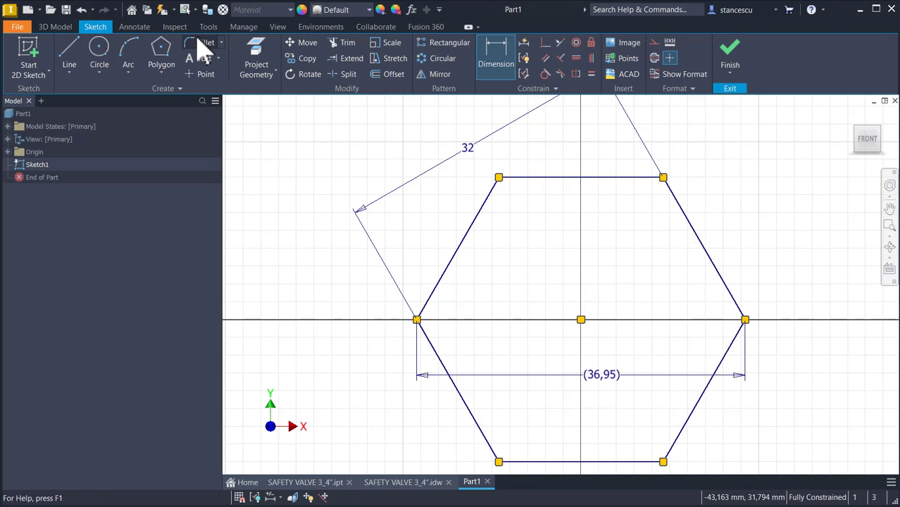
# Rename the reference parameter d1 of the corner-to-corner dimension as Corners.
pyautogui.click(252, 29)
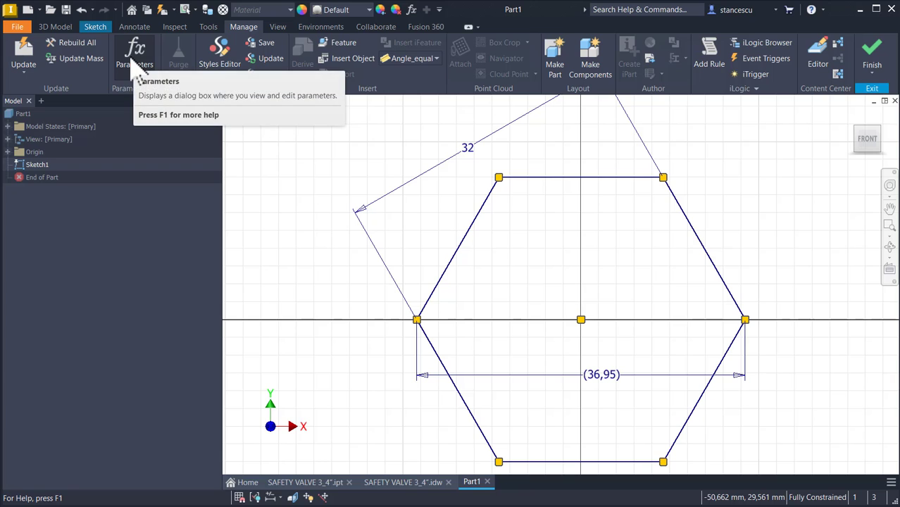
pyautogui.click(135, 62)
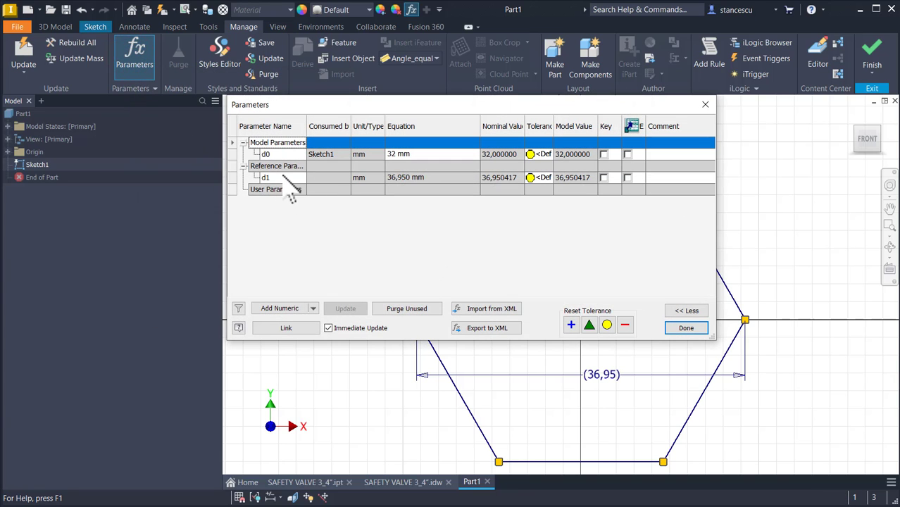
pyautogui.doubleClick(284, 177)
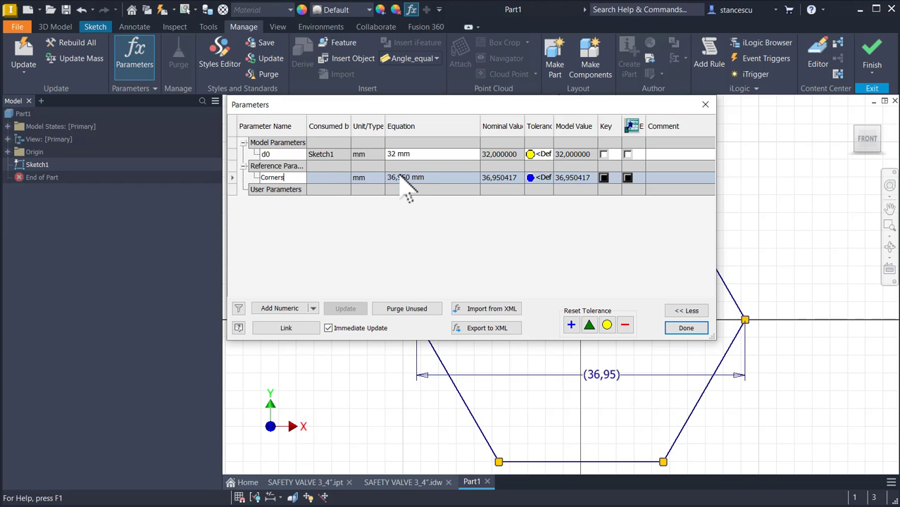
pyautogui.click(684, 327)
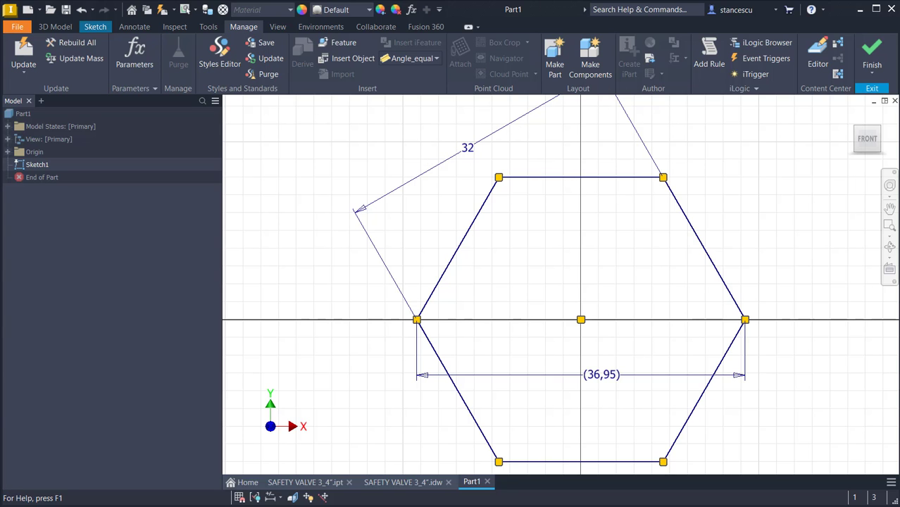
# Finish the hexagon sketch and hide it from the model view.
pyautogui.press('Home')
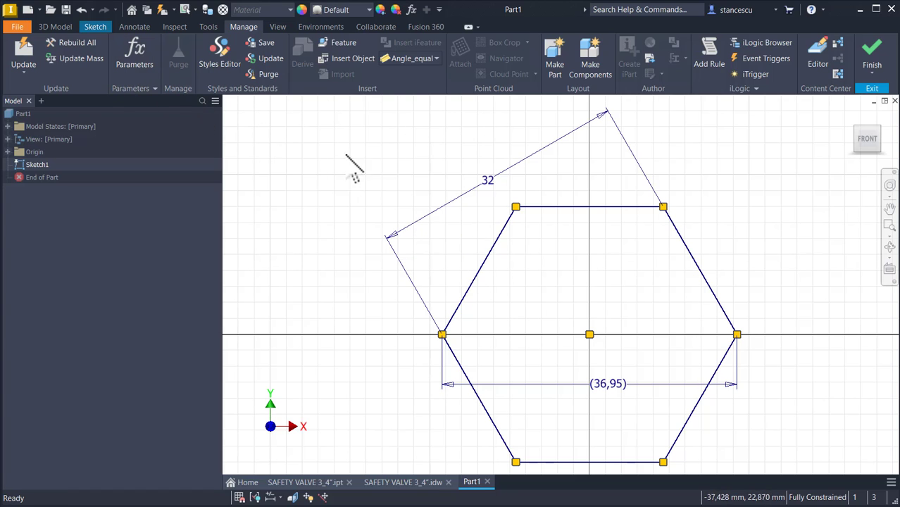
pyautogui.click(880, 52)
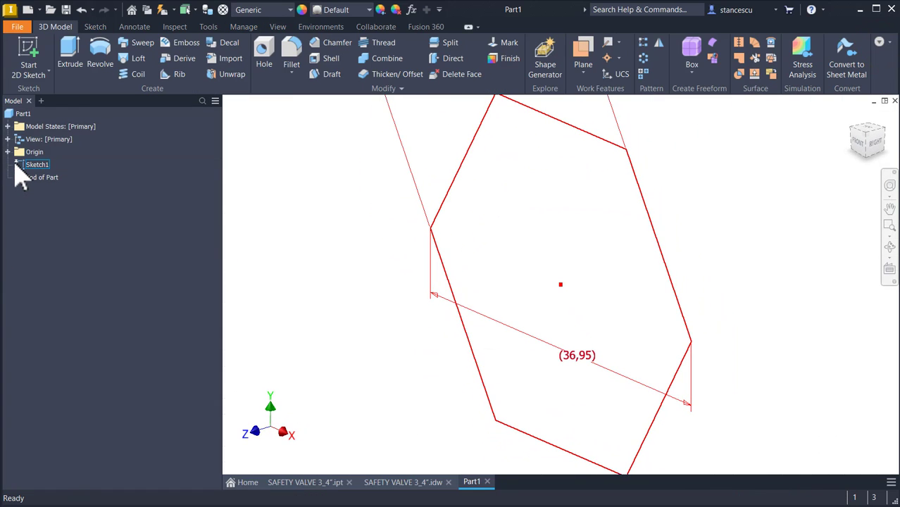
pyautogui.rightClick(17, 168)
pyautogui.click(36, 304)
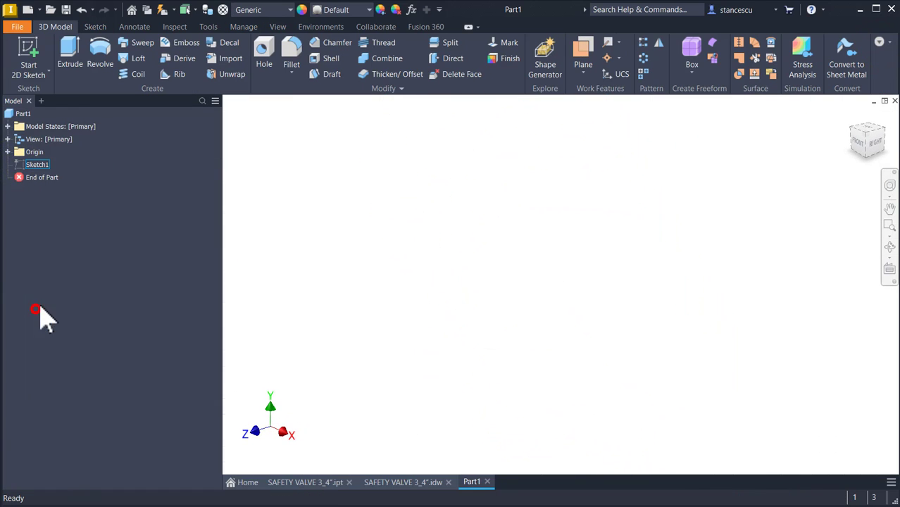
# Start a new sketch on the XY plane and draw a circle of radius 23 mm centred on the origin.
pyautogui.click(28, 57)
pyautogui.click(516, 174)
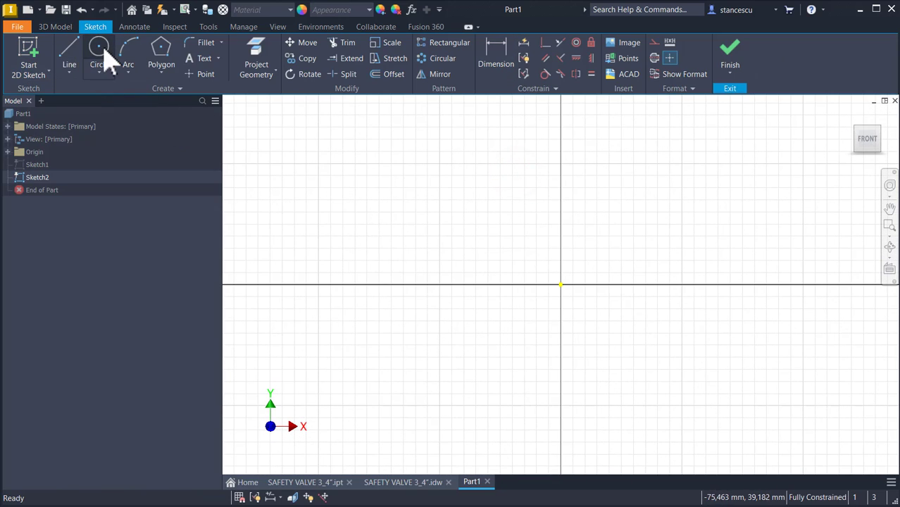
pyautogui.click(99, 51)
pyautogui.click(561, 285)
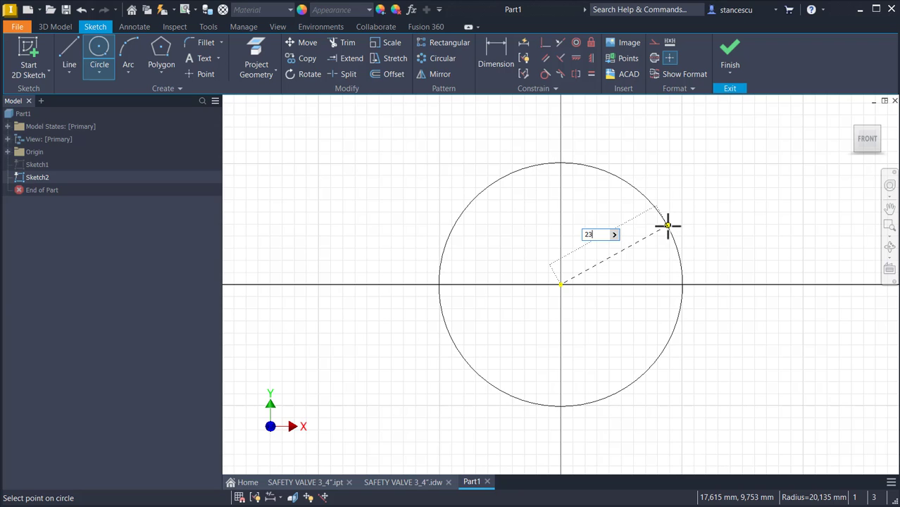
pyautogui.press('Return')
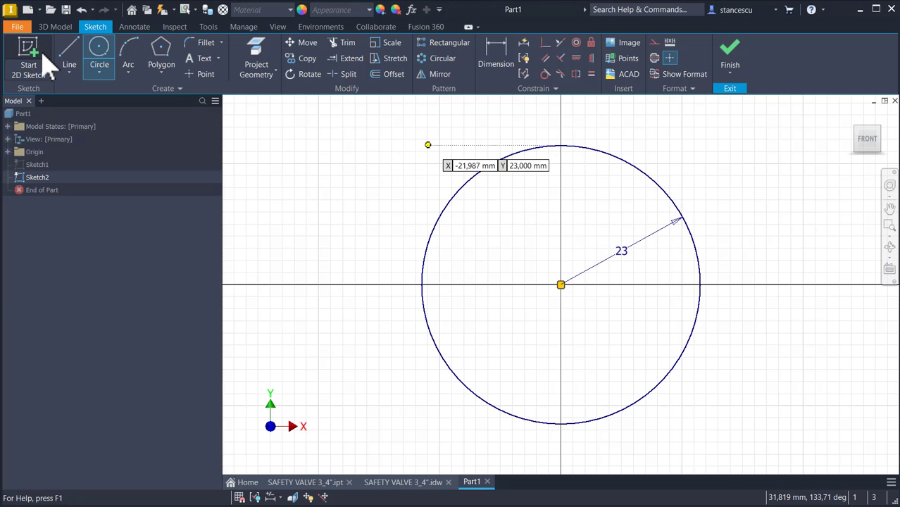
# Draw a 54 mm vertical line through the circle, about 10 mm left of its centre, and convert it to a centerline.
pyautogui.click(70, 54)
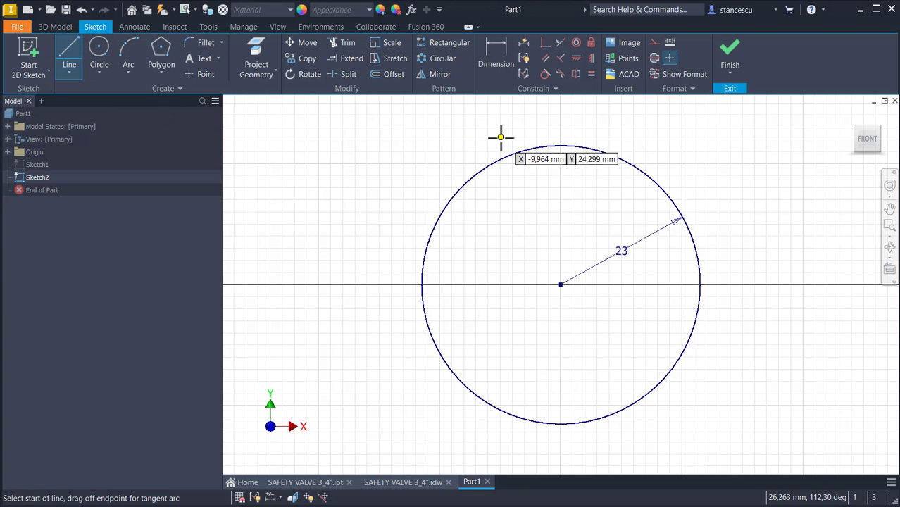
pyautogui.click(499, 138)
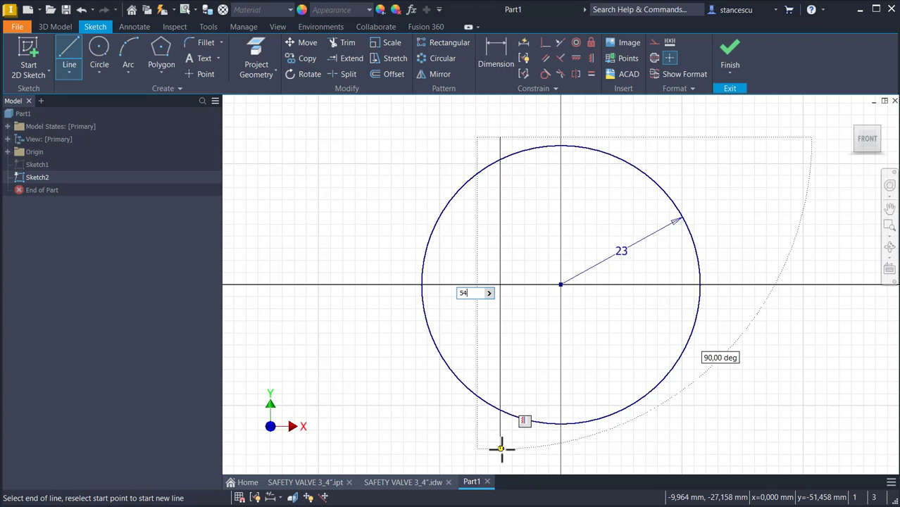
pyautogui.press('Return')
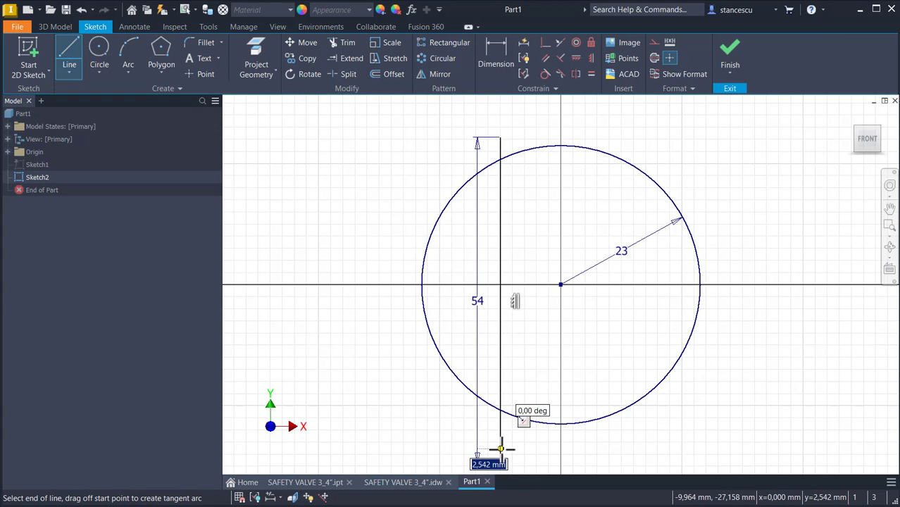
pyautogui.press('Escape')
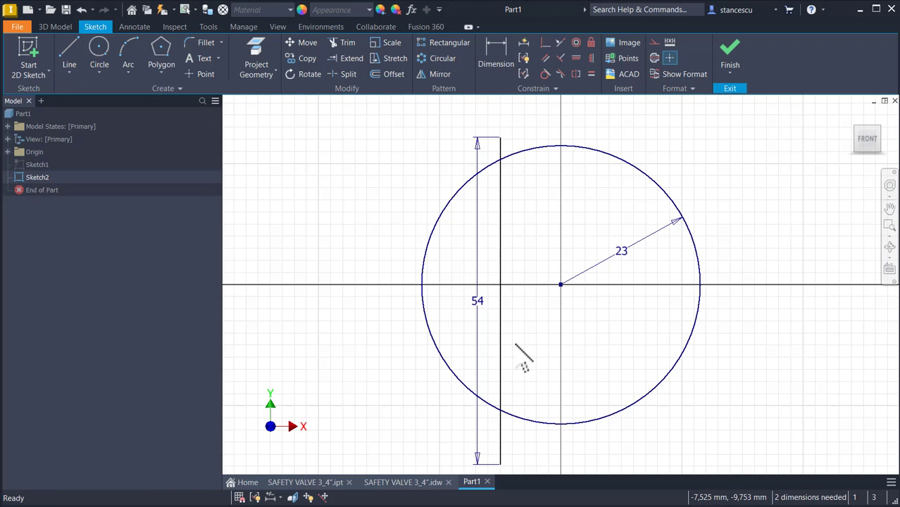
pyautogui.click(501, 352)
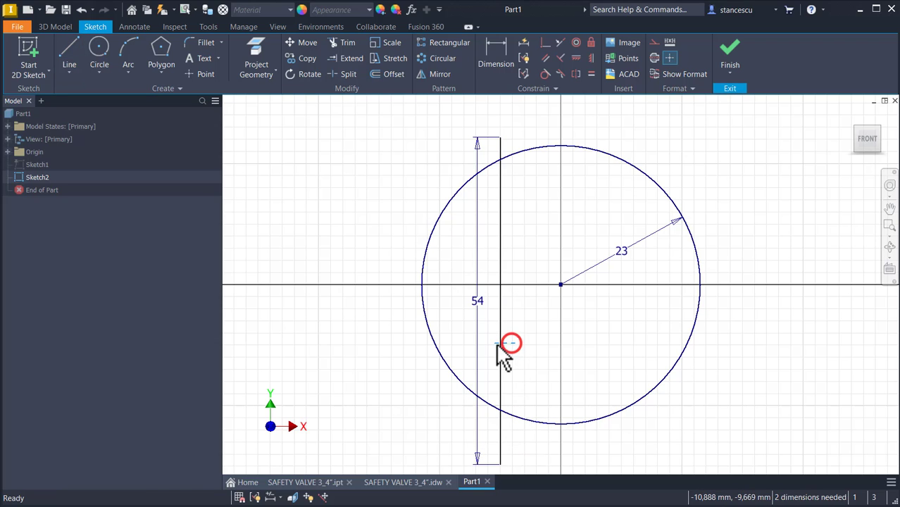
pyautogui.click(653, 59)
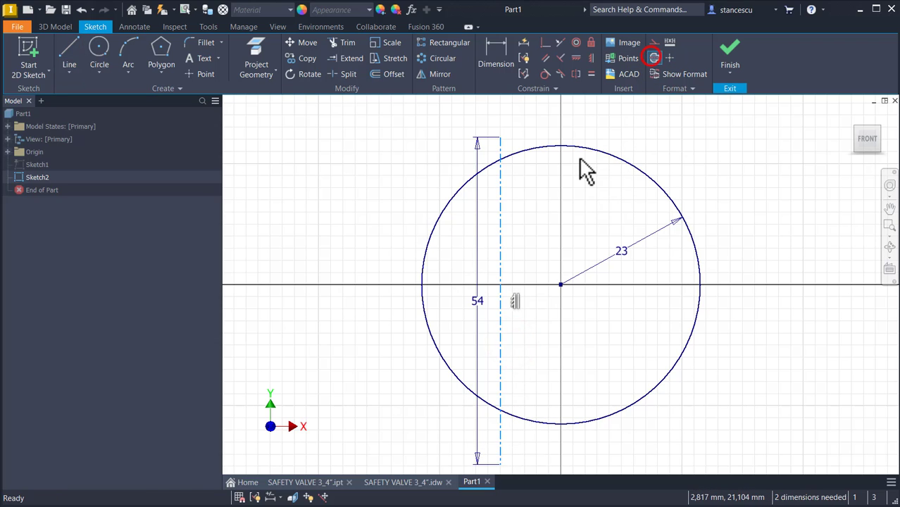
# Dimension the vertical distance from the circle's centre to the centerline's lower end as 33 mm.
pyautogui.click(501, 44)
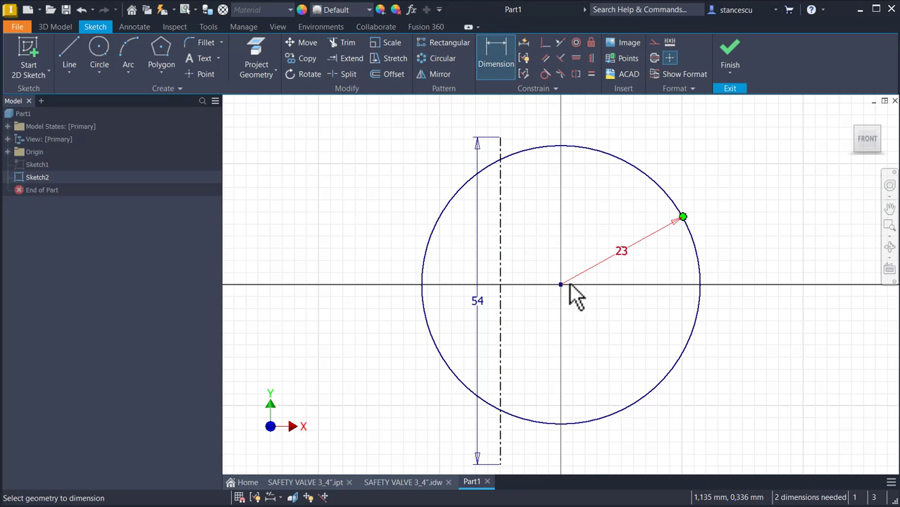
pyautogui.click(561, 285)
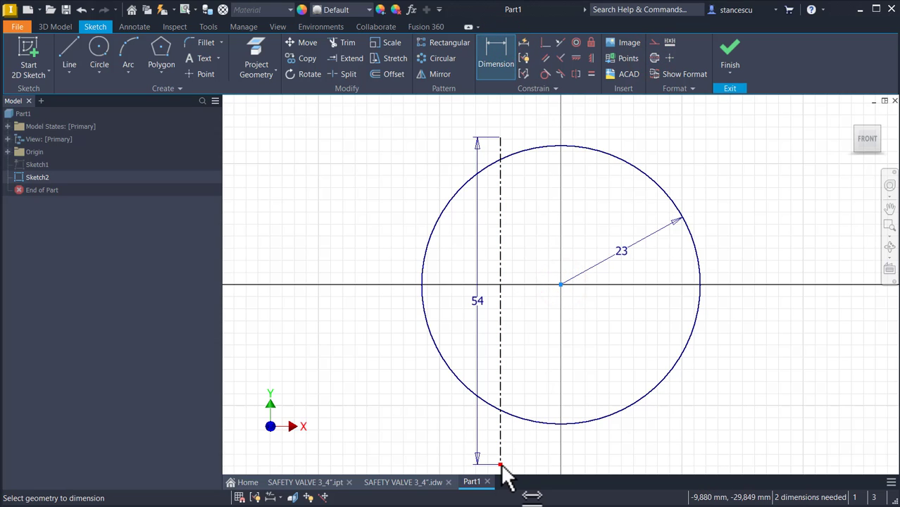
pyautogui.click(500, 465)
pyautogui.click(748, 380)
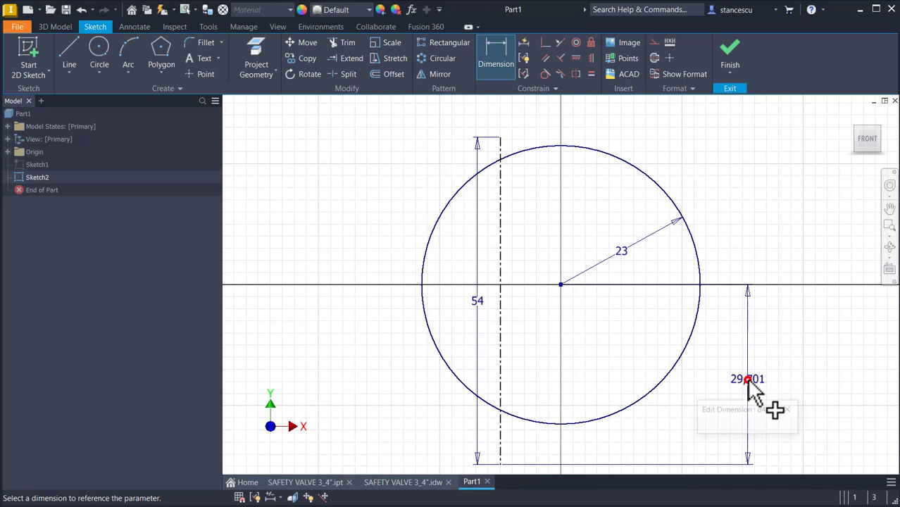
pyautogui.write('30')
pyautogui.press('Return')
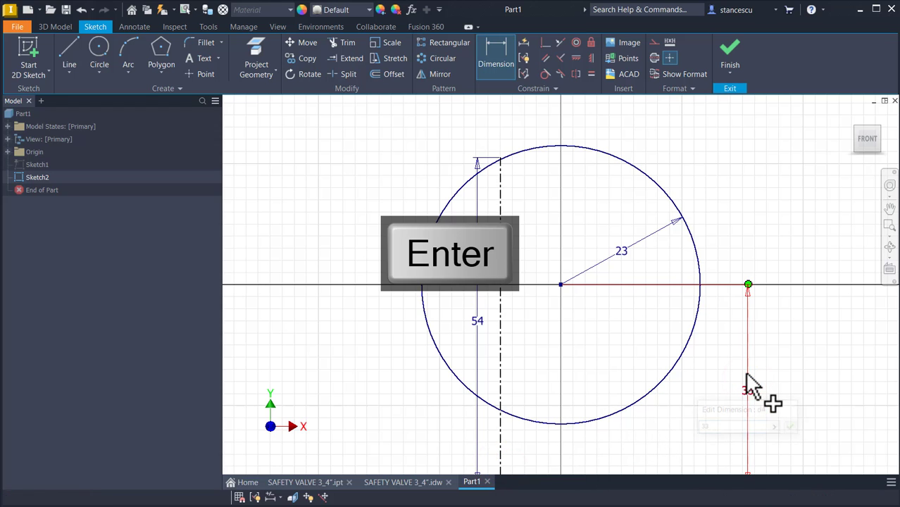
# Constrain the vertical centerline coincident with the circle's centre point.
pyautogui.click(546, 43)
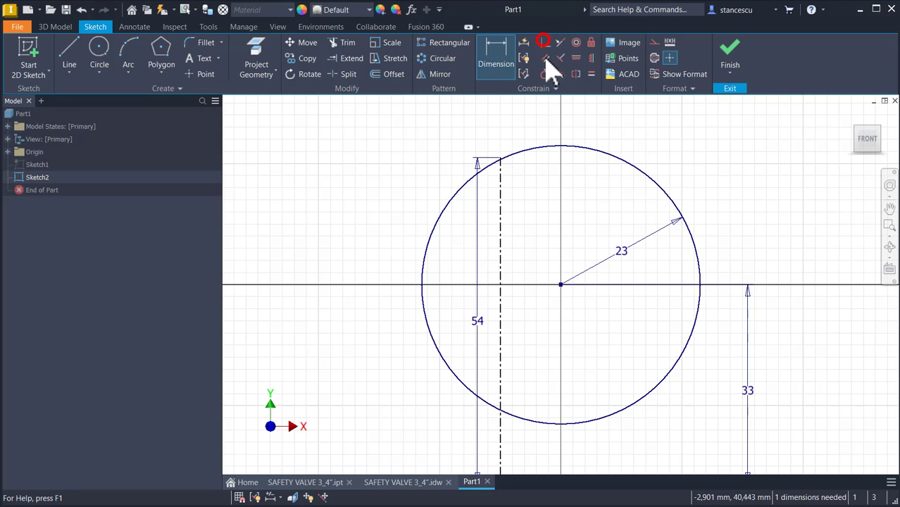
pyautogui.click(500, 260)
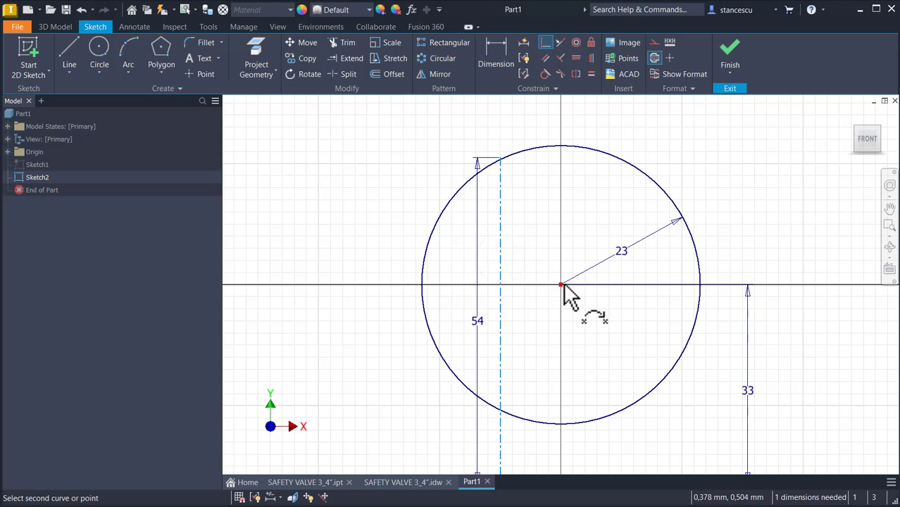
pyautogui.click(561, 284)
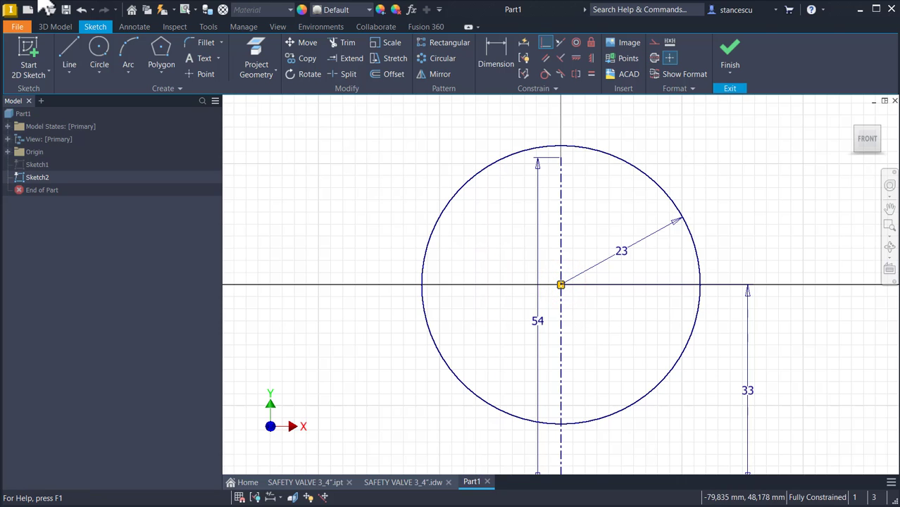
# Sketch the upper profile from the centerline's top end: about 18 mm horizontally right, 3 mm down, and horizontally back to the circle.
pyautogui.click(68, 57)
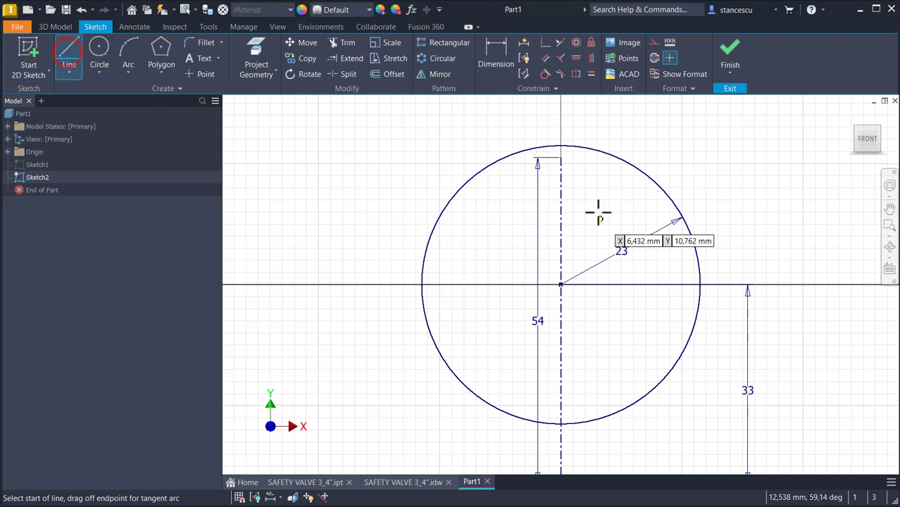
pyautogui.click(561, 160)
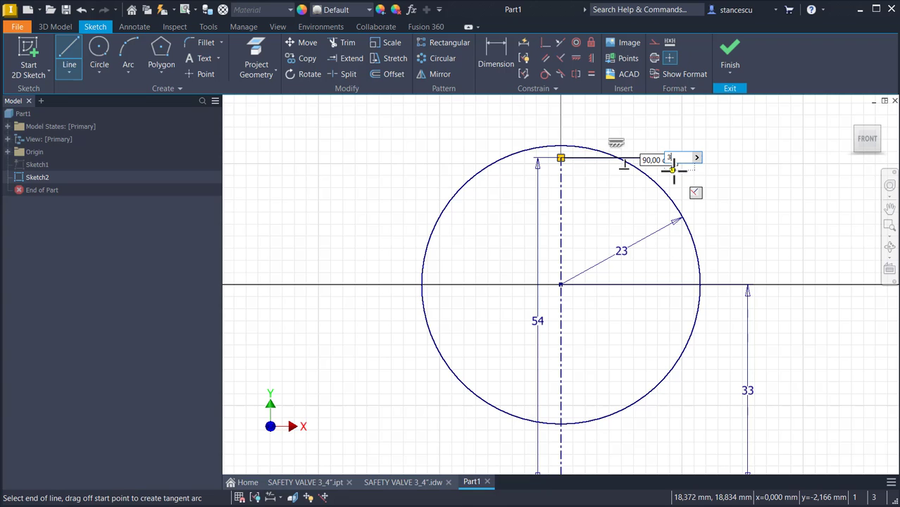
pyautogui.press('Return')
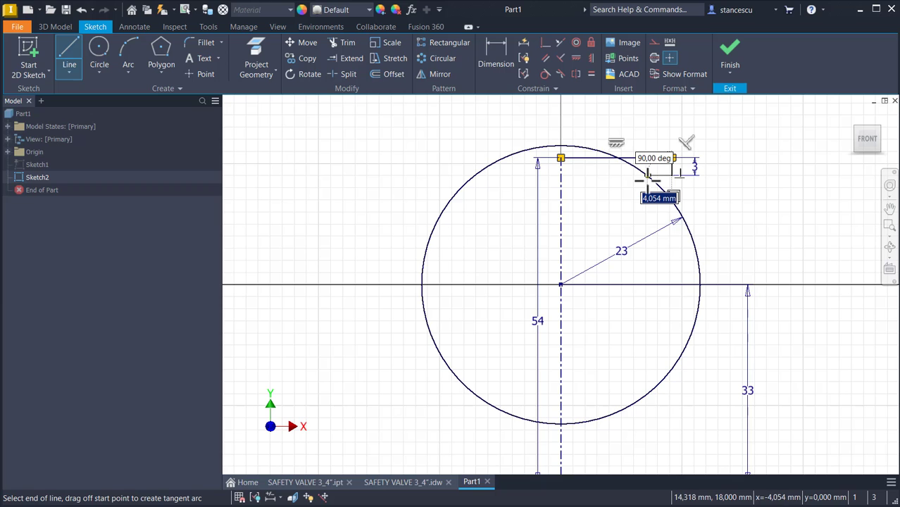
pyautogui.doubleClick(648, 176)
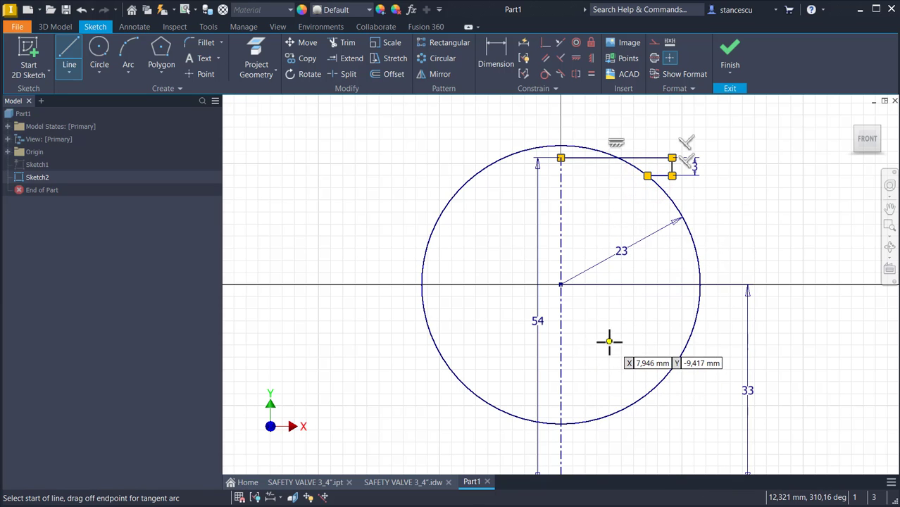
# Sketch the lower profile from the circle: about 5.5 mm down, an outward slant, about 6 mm down, and horizontally to the centerline's lower end.
pyautogui.moveTo(609, 342)
pyautogui.mouseDown(button='middle')
pyautogui.moveTo(612, 261)
pyautogui.moveTo(626, 267)
pyautogui.mouseUp(button='middle')
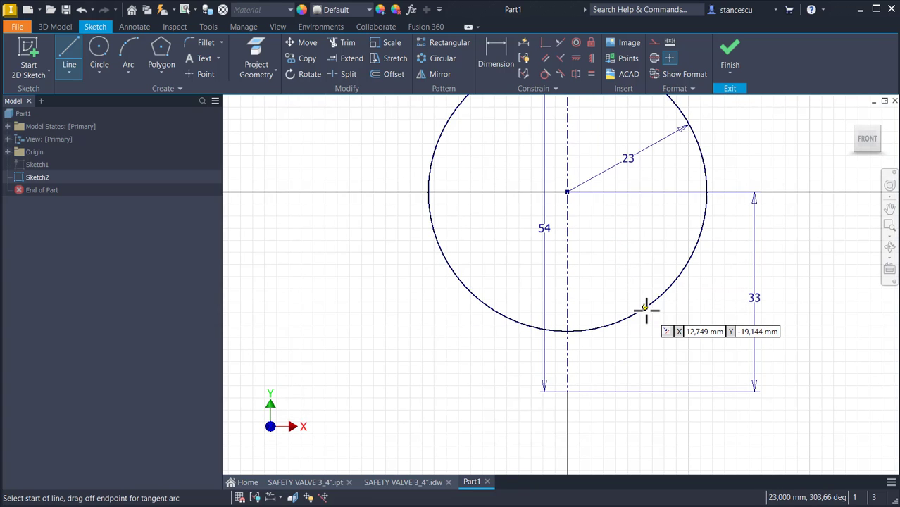
pyautogui.click(646, 308)
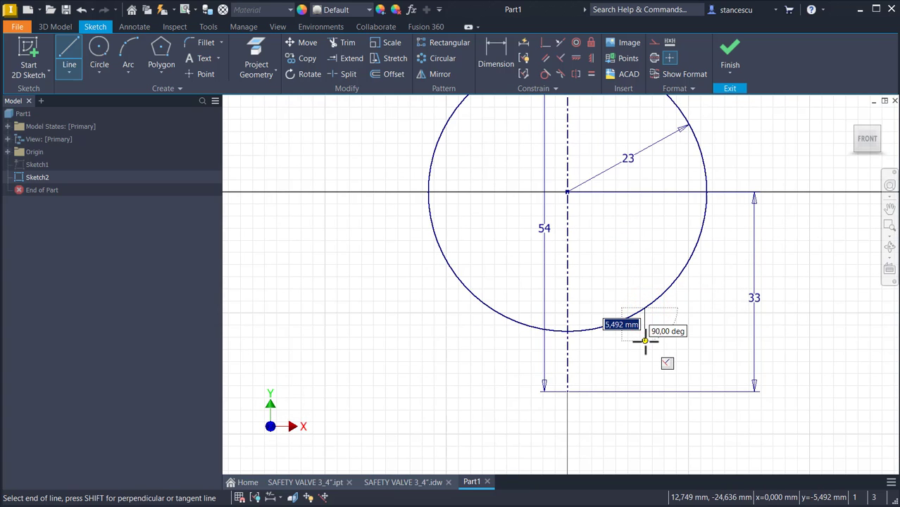
pyautogui.click(644, 341)
pyautogui.click(665, 354)
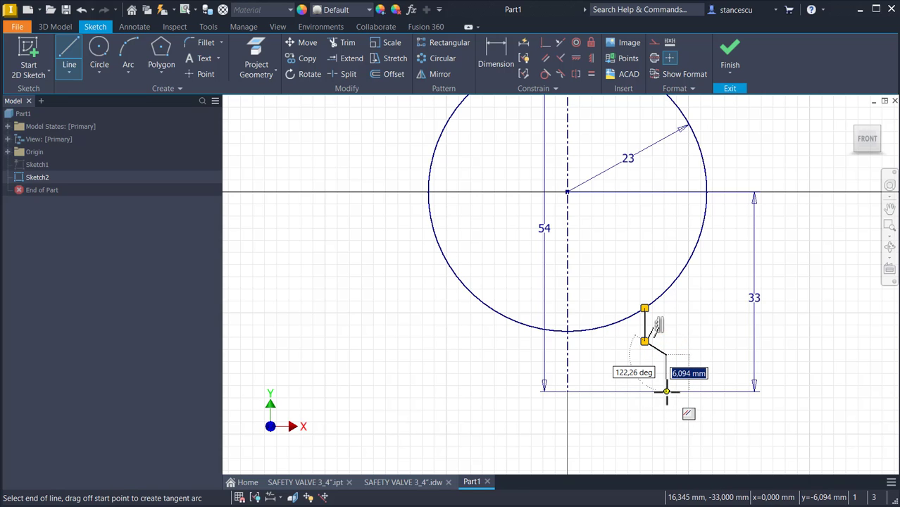
pyautogui.click(666, 391)
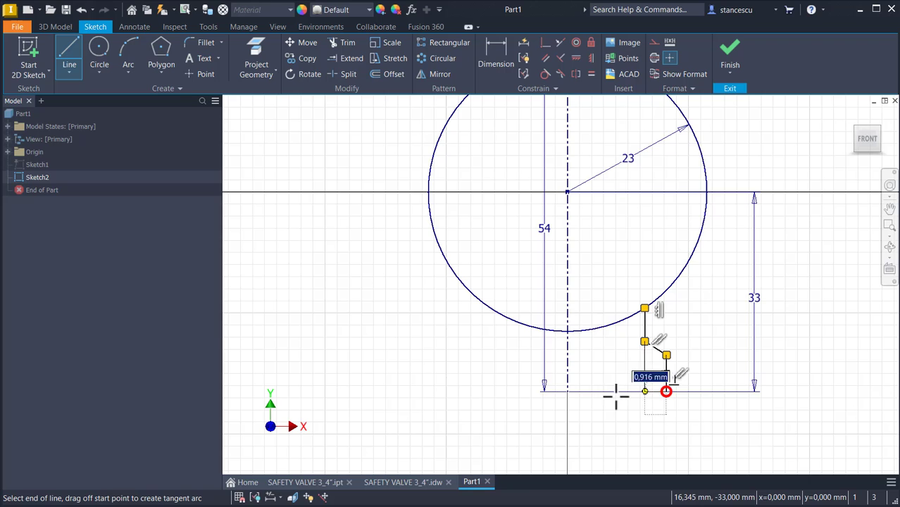
pyautogui.click(568, 391)
pyautogui.press('Escape')
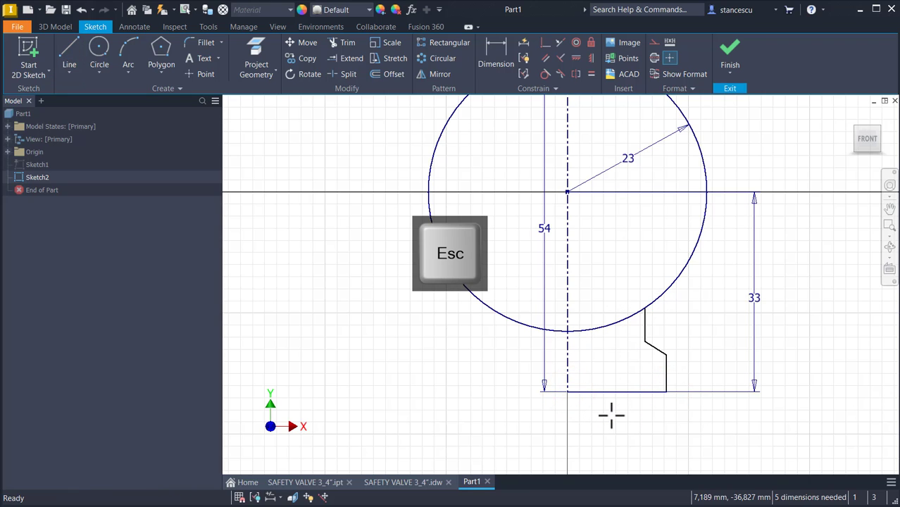
# Dimension the angle between the lower profile's slanted line and its bottom line at 30 degrees.
pyautogui.click(496, 53)
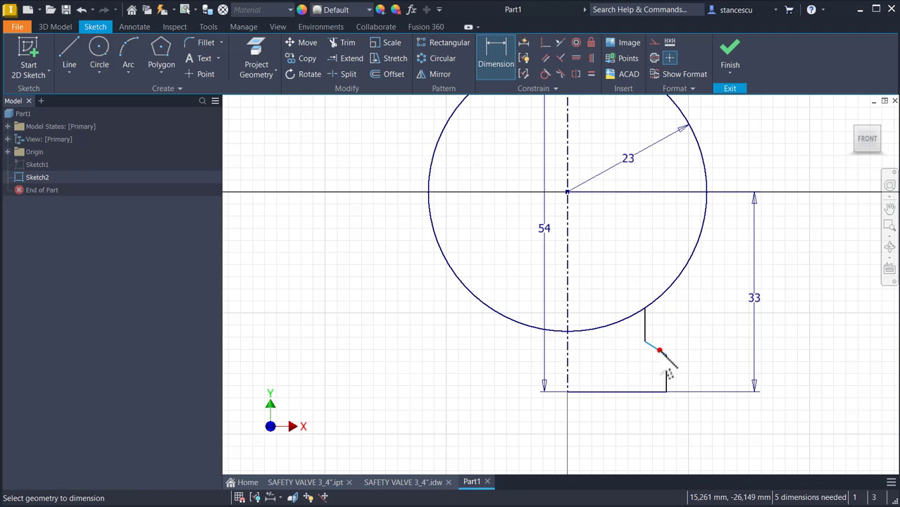
pyautogui.click(657, 351)
pyautogui.click(654, 391)
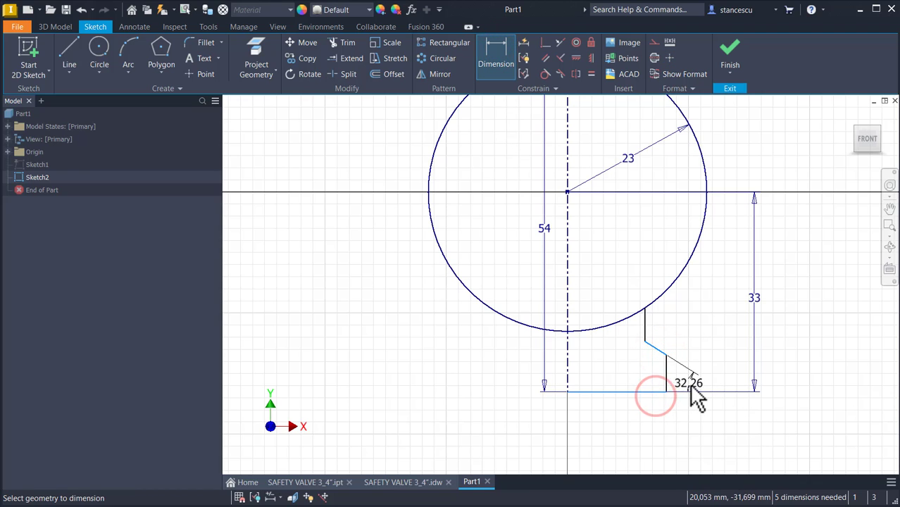
pyautogui.click(690, 381)
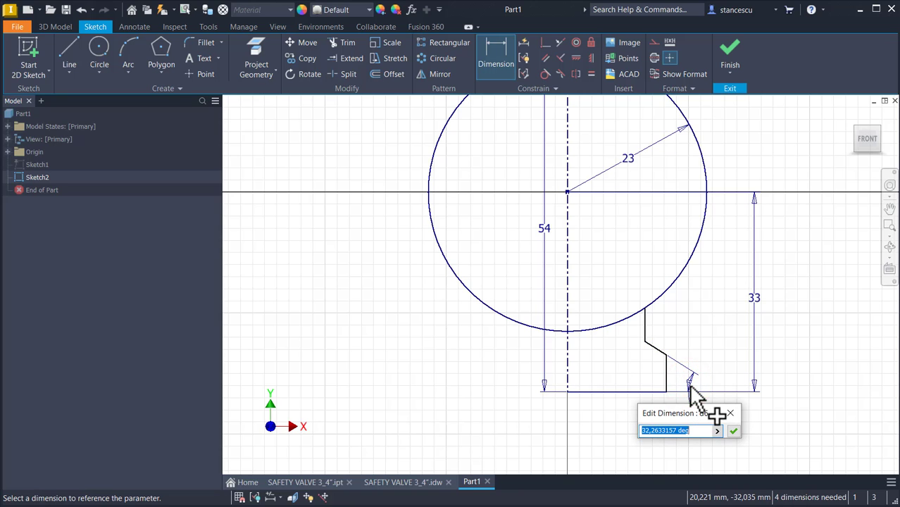
pyautogui.write('30')
pyautogui.press('Return')
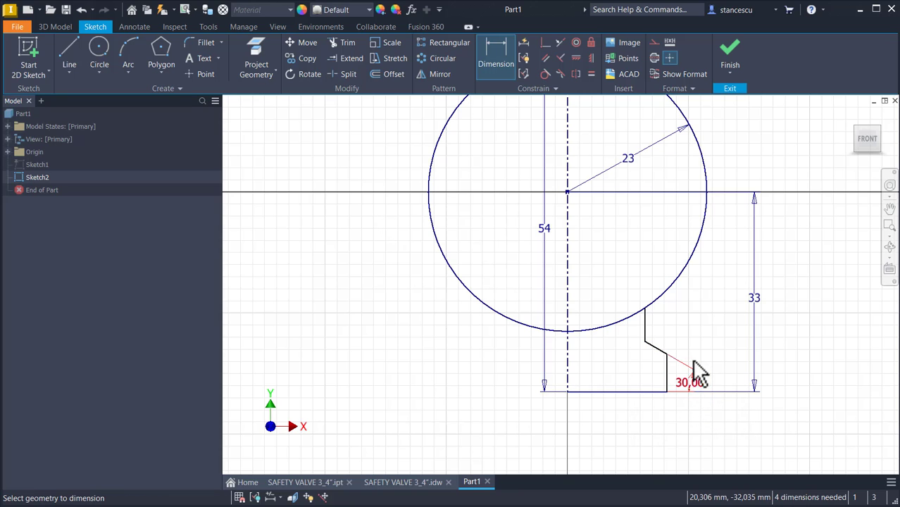
# Dimension the lower profile's upper vertical line about the centerline as a 30 mm diameter.
pyautogui.click(646, 319)
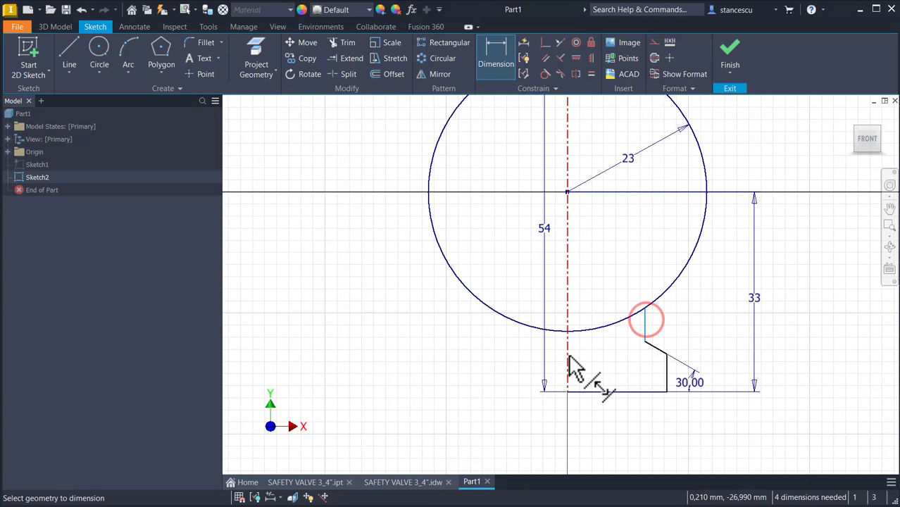
pyautogui.click(568, 355)
pyautogui.click(610, 445)
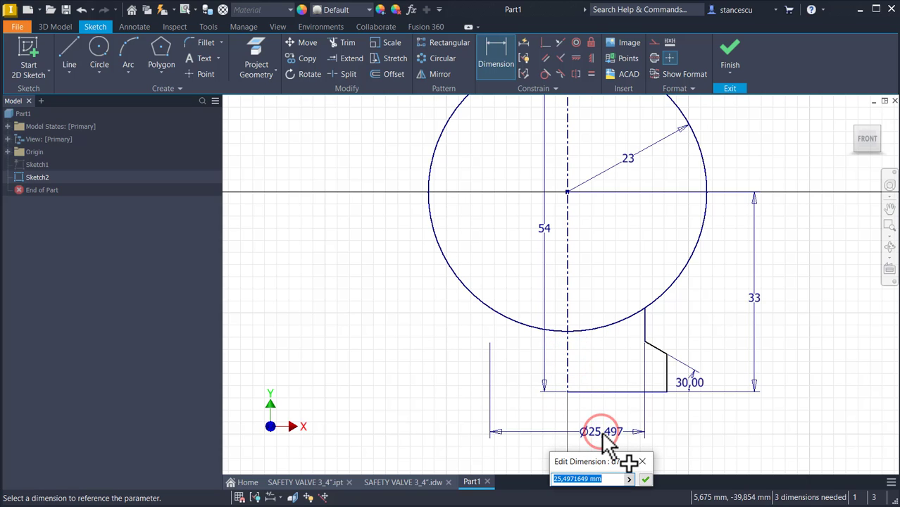
pyautogui.write('30')
pyautogui.press('Return')
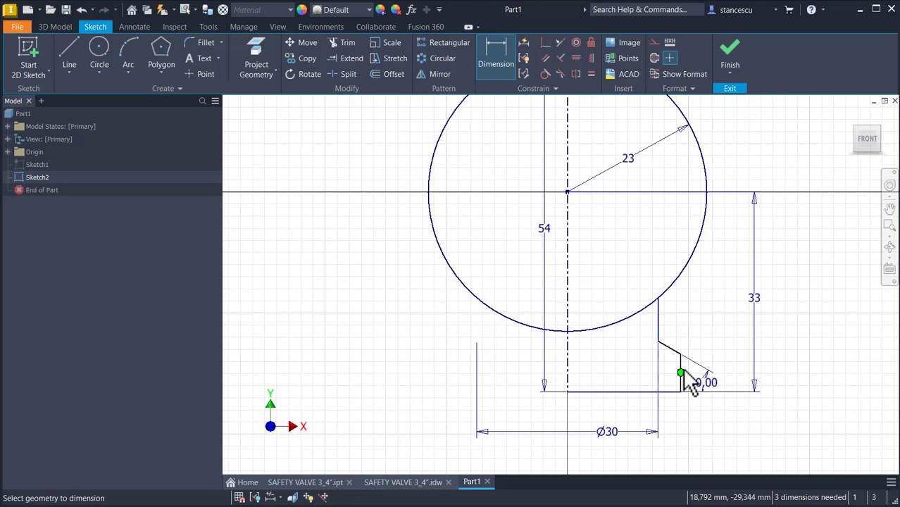
# Dimension the upper profile's short vertical line about the centerline as a 35 mm diameter.
pyautogui.moveTo(713, 305); pyautogui.dragTo(718, 404, button='middle')
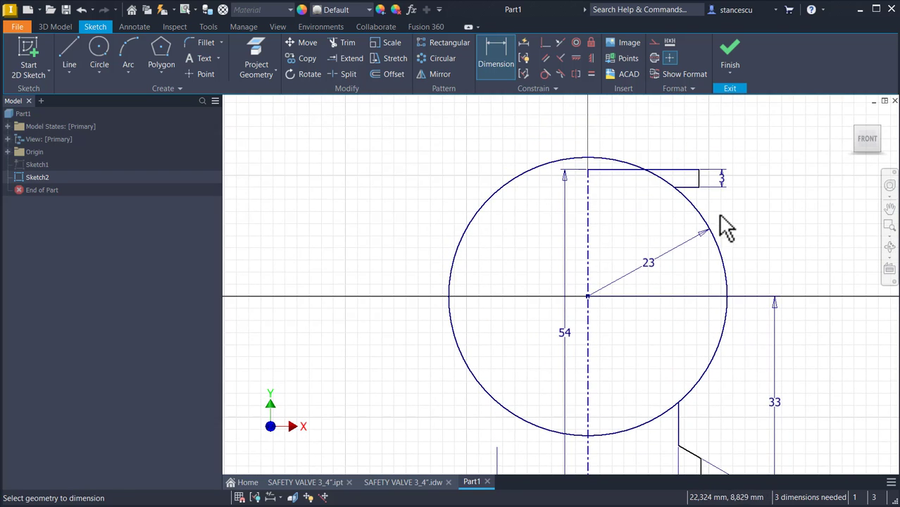
pyautogui.scroll(3, 721, 223)
pyautogui.moveTo(667, 189); pyautogui.dragTo(689, 200, button='middle')
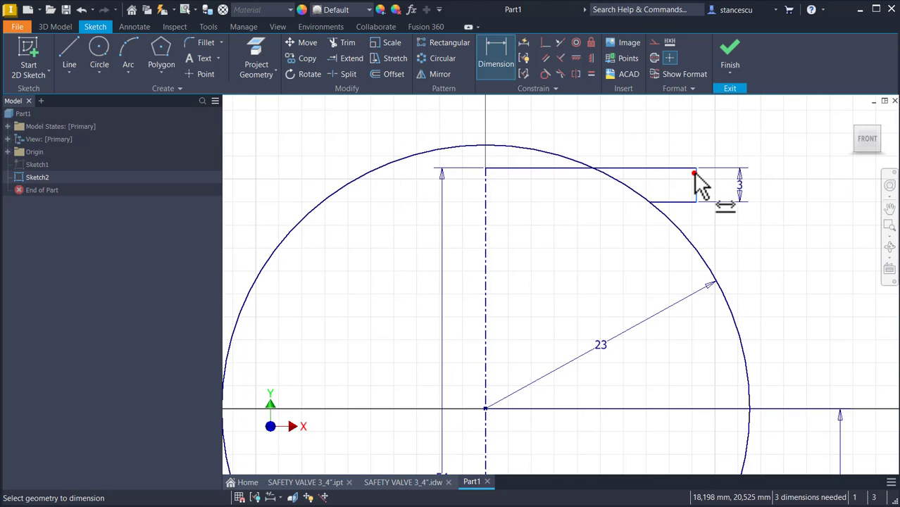
pyautogui.click(693, 173)
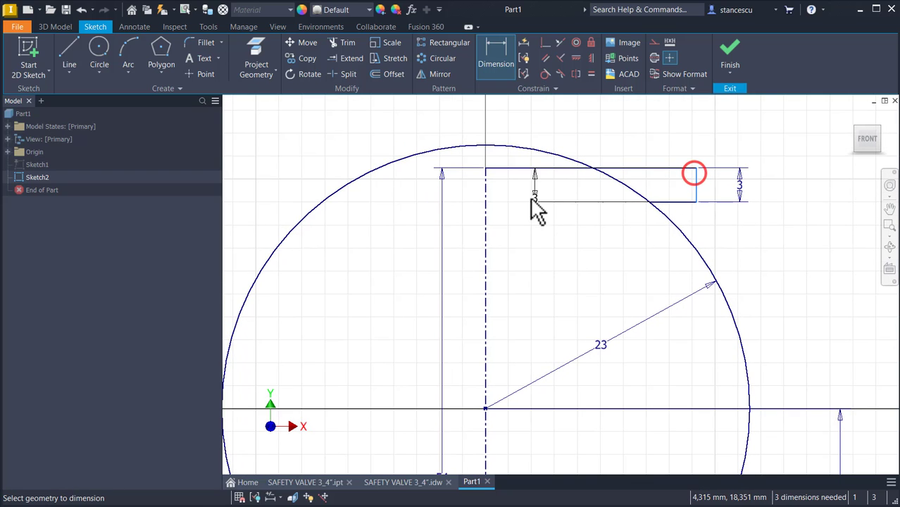
pyautogui.click(487, 209)
pyautogui.click(526, 125)
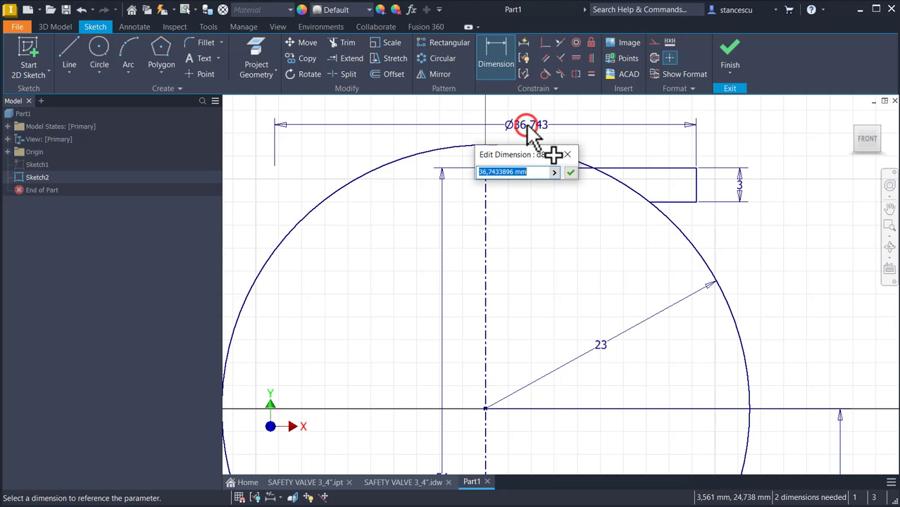
pyautogui.write('35')
pyautogui.press('Return')
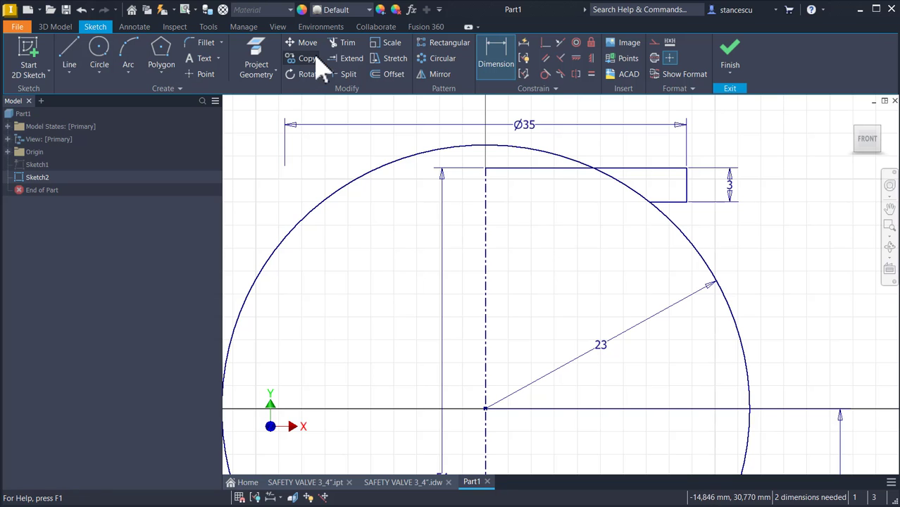
# Trim the circle down to the right-hand arc that connects the upper and lower profiles.
pyautogui.click(347, 43)
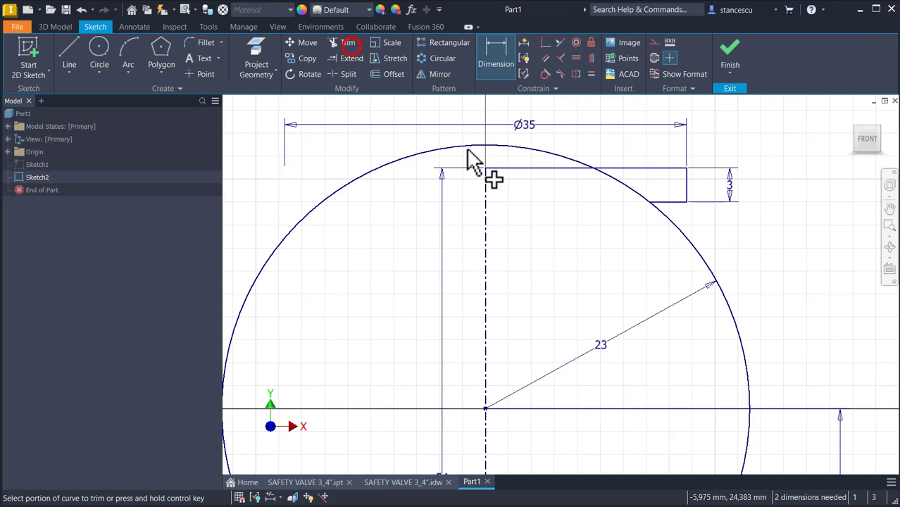
pyautogui.click(639, 203)
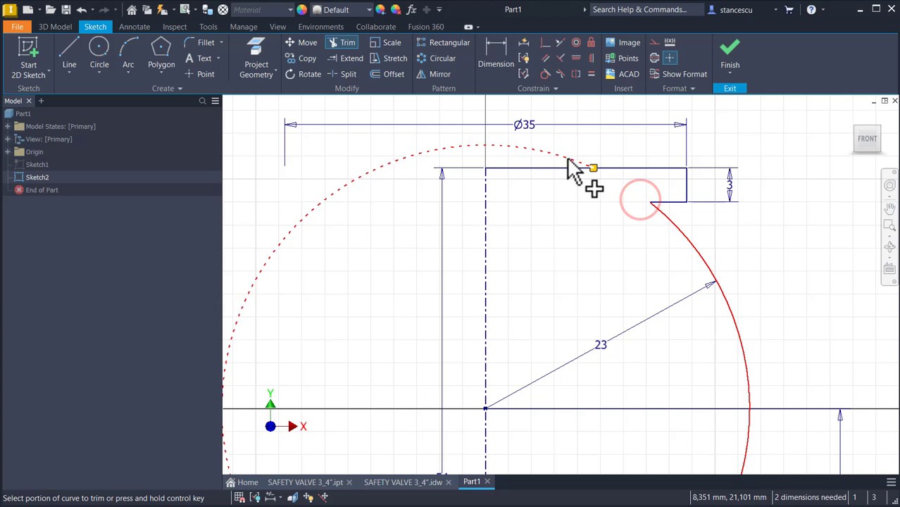
pyautogui.click(563, 155)
pyautogui.moveTo(578, 237)
pyautogui.mouseDown(button='middle')
pyautogui.moveTo(571, 173)
pyautogui.moveTo(578, 95)
pyautogui.mouseUp(button='middle')
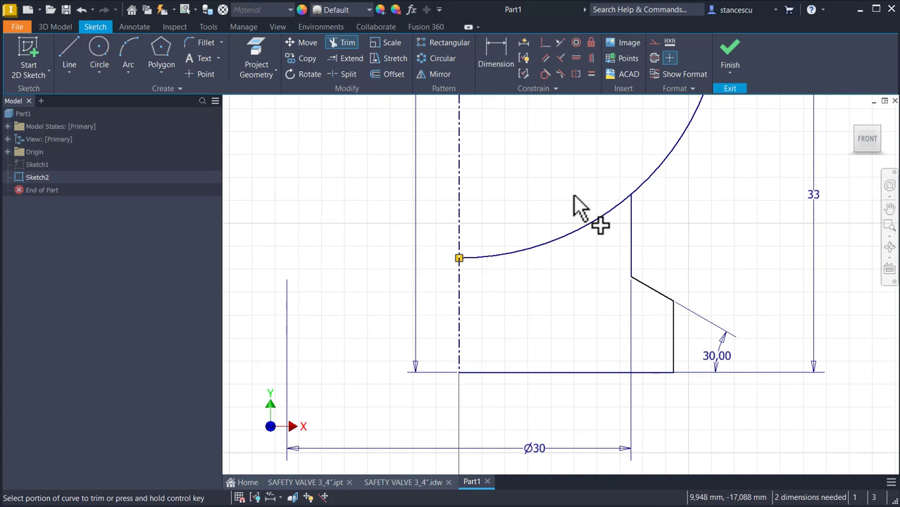
pyautogui.click(546, 242)
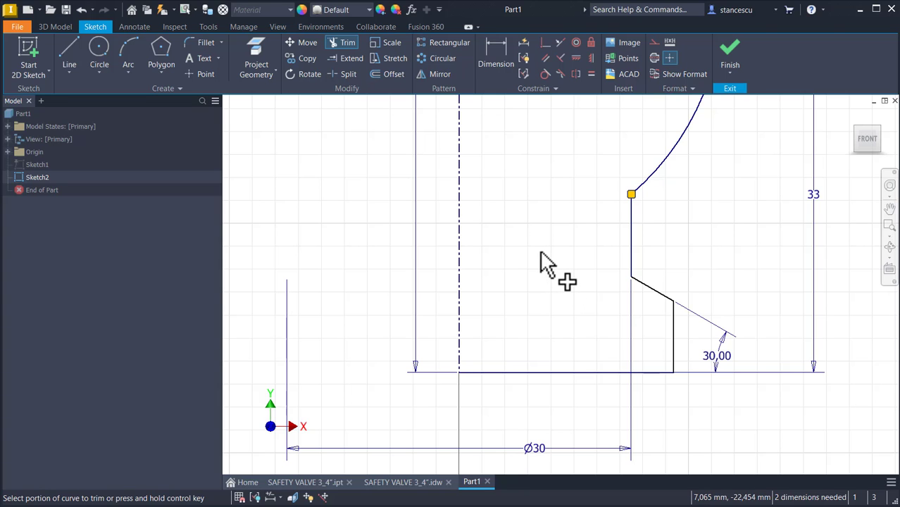
pyautogui.press('Escape')
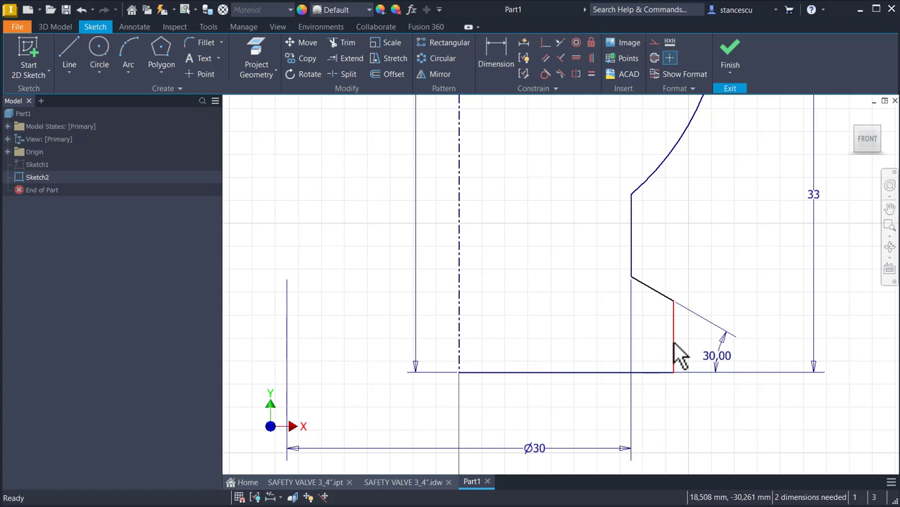
# Dimension the lower profile's outer vertical line about the centerline as a diameter equal to the Corners parameter.
pyautogui.click(495, 44)
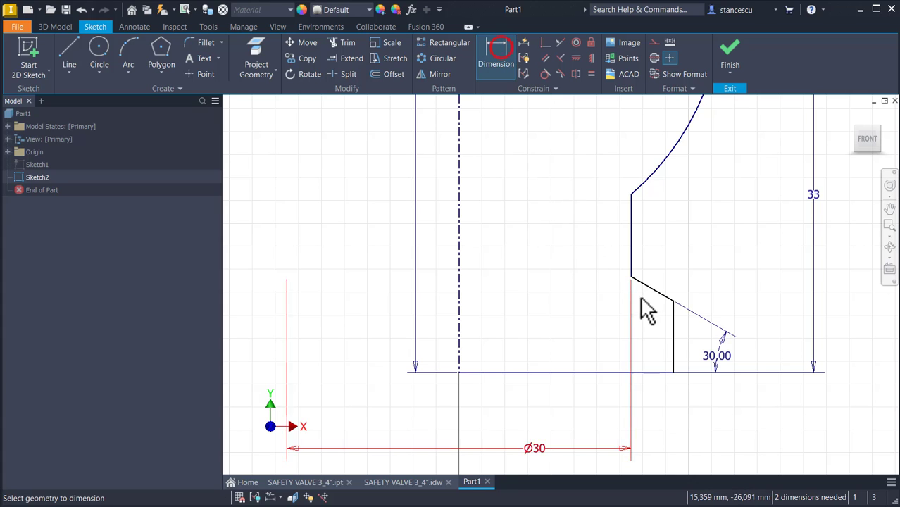
pyautogui.click(674, 343)
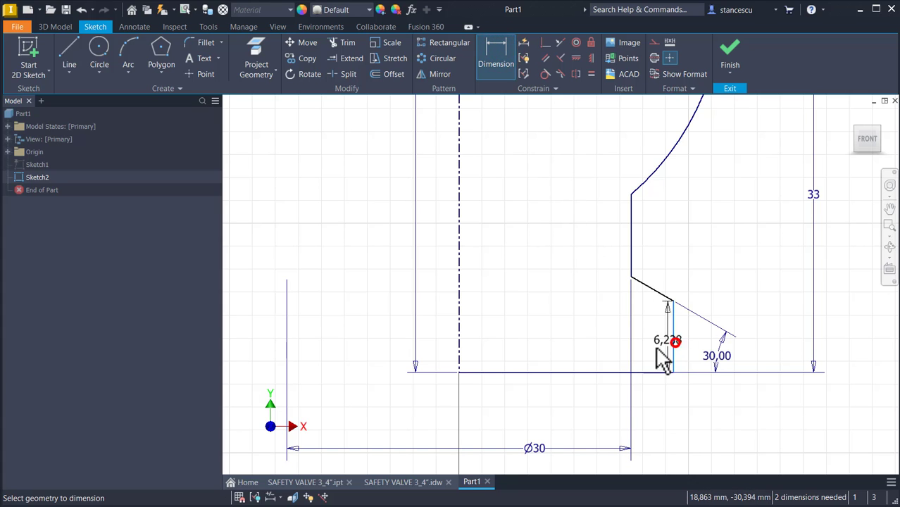
pyautogui.click(456, 350)
pyautogui.moveTo(563, 325); pyautogui.dragTo(561, 161, button='middle')
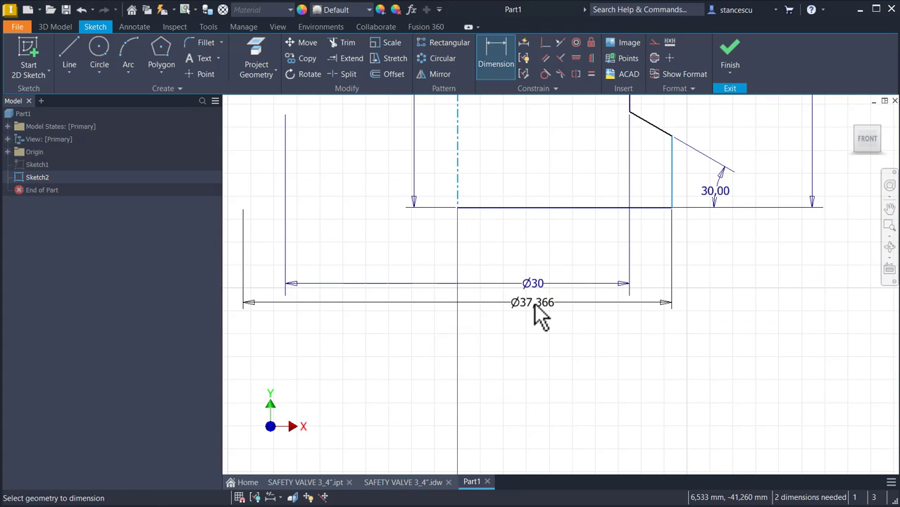
pyautogui.click(517, 343)
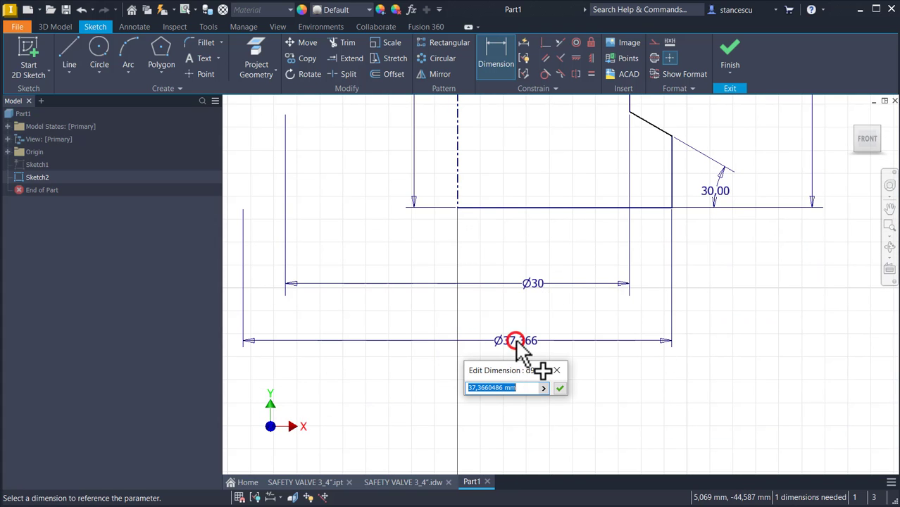
pyautogui.click(543, 388)
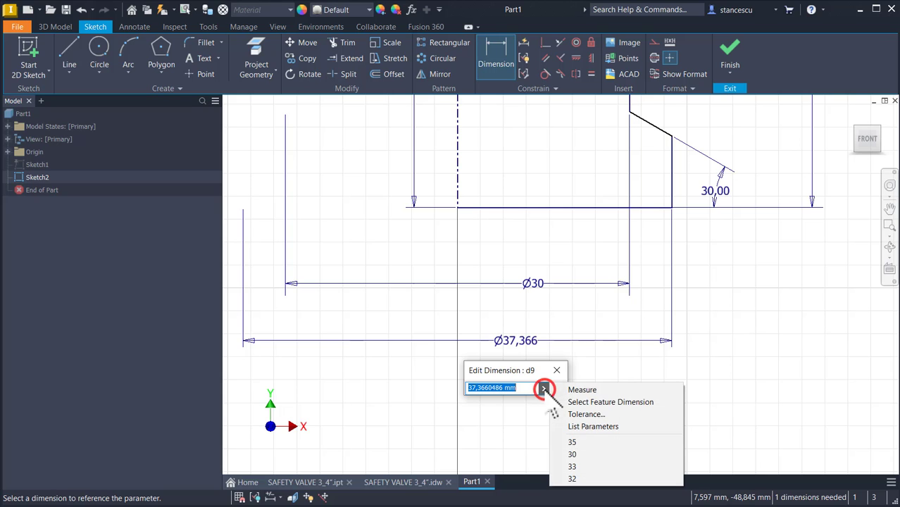
pyautogui.click(588, 426)
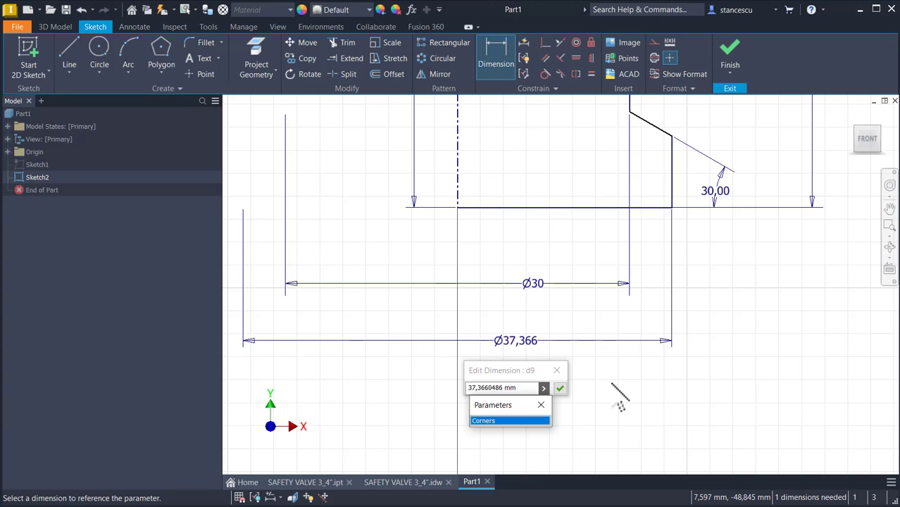
pyautogui.press('Return')
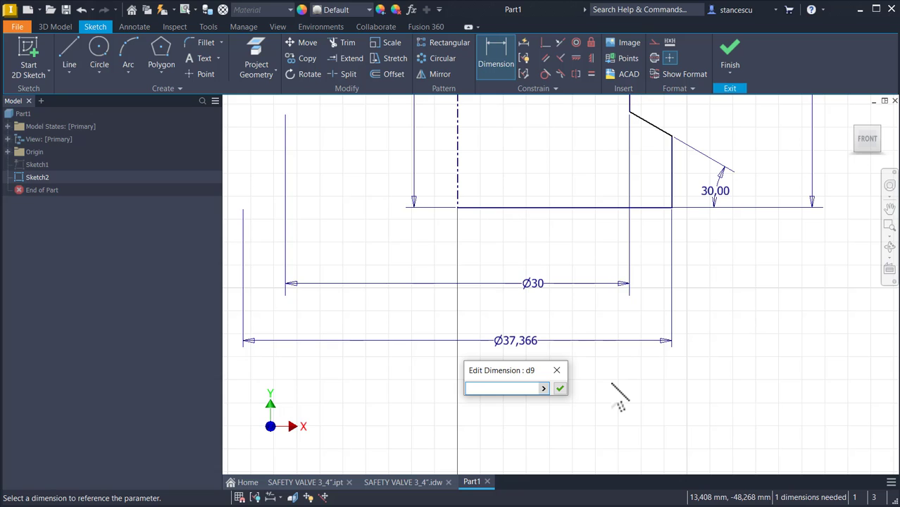
pyautogui.click(544, 388)
pyautogui.click(583, 424)
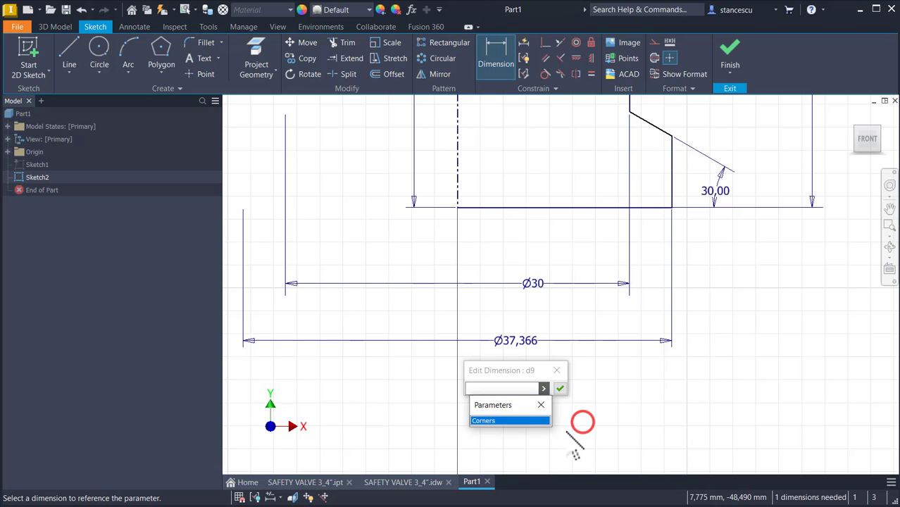
pyautogui.click(476, 421)
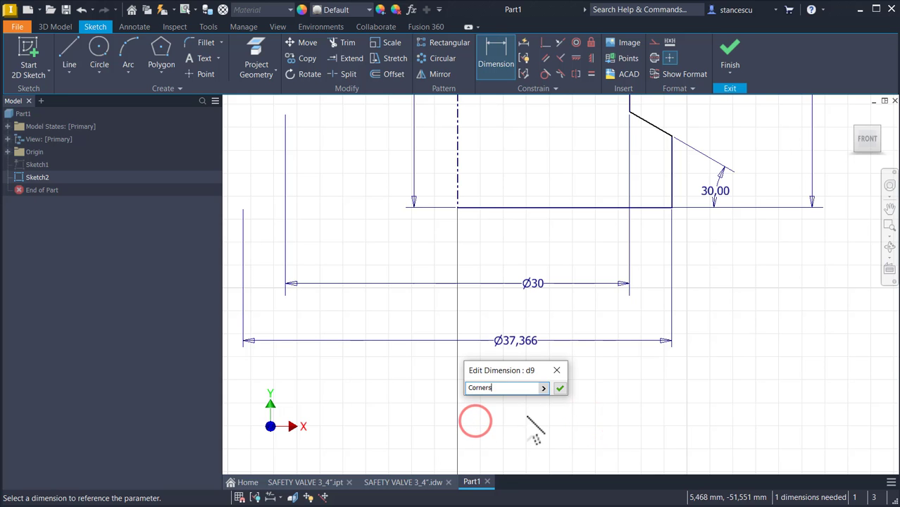
pyautogui.click(560, 388)
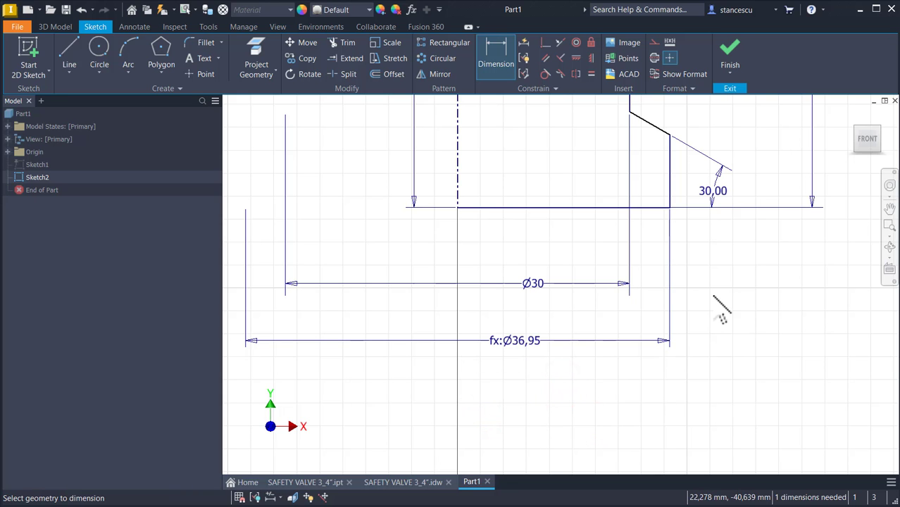
# Fillet the corner between the upper profile's lower horizontal line and the large arc with a 1 mm radius.
pyautogui.press('Home')
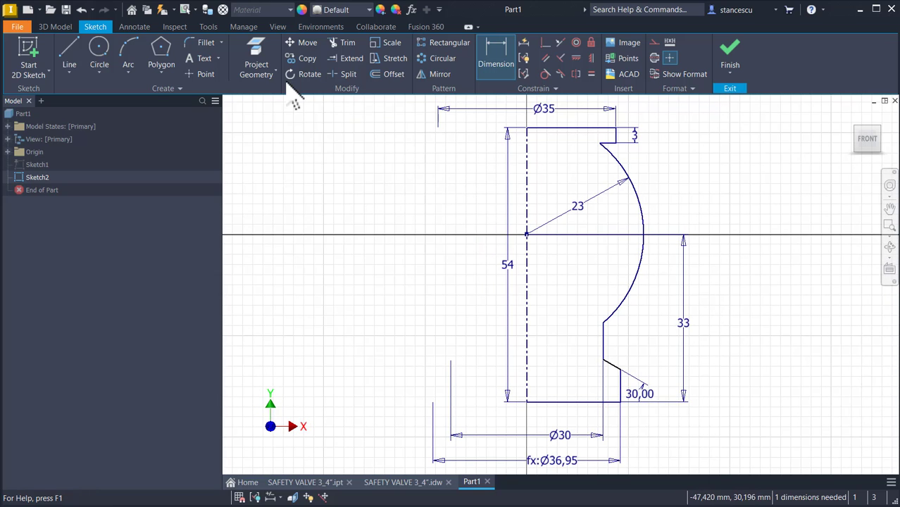
pyautogui.click(206, 44)
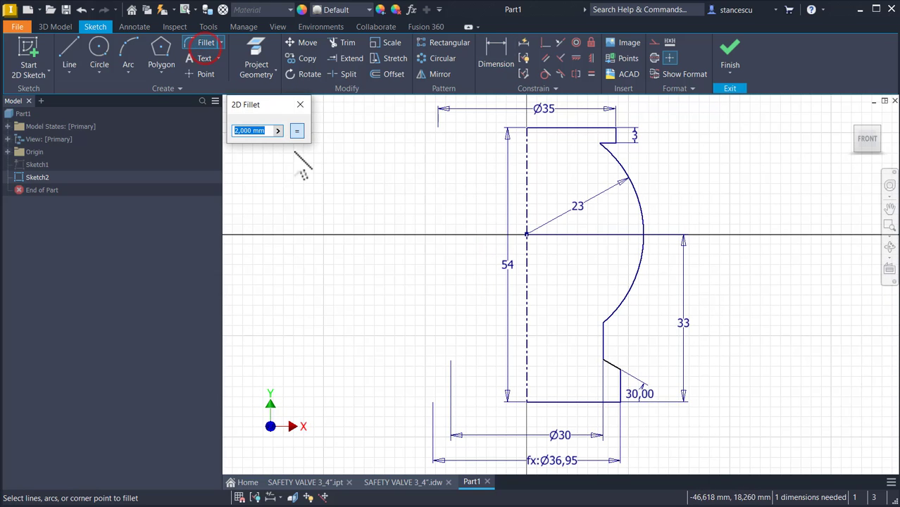
pyautogui.write('1')
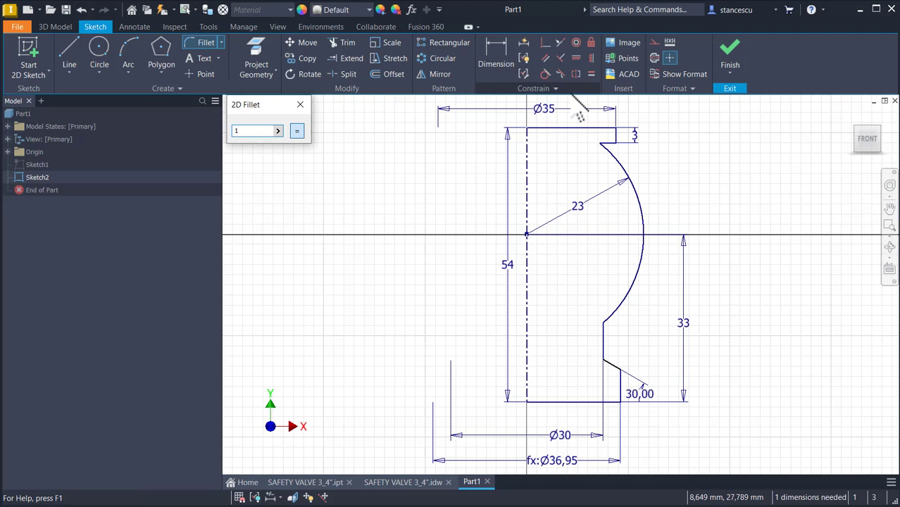
pyautogui.scroll(5, 604, 159)
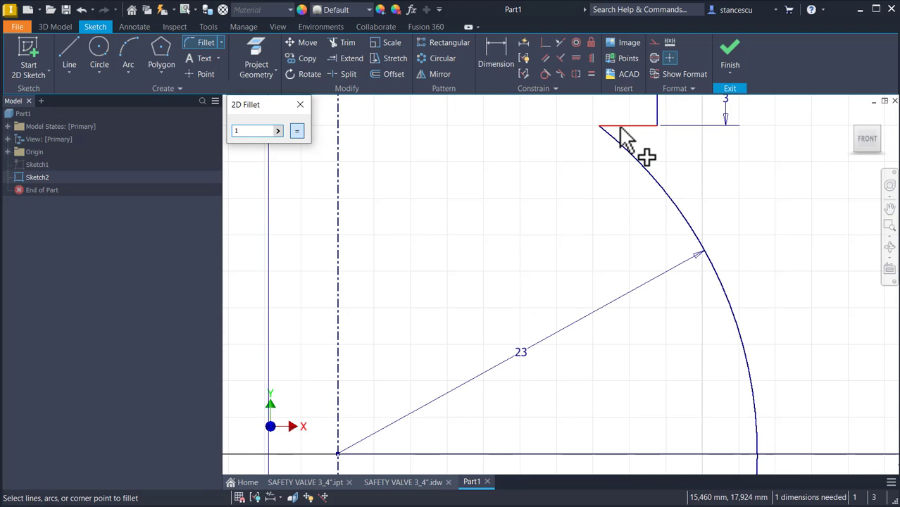
pyautogui.click(619, 129)
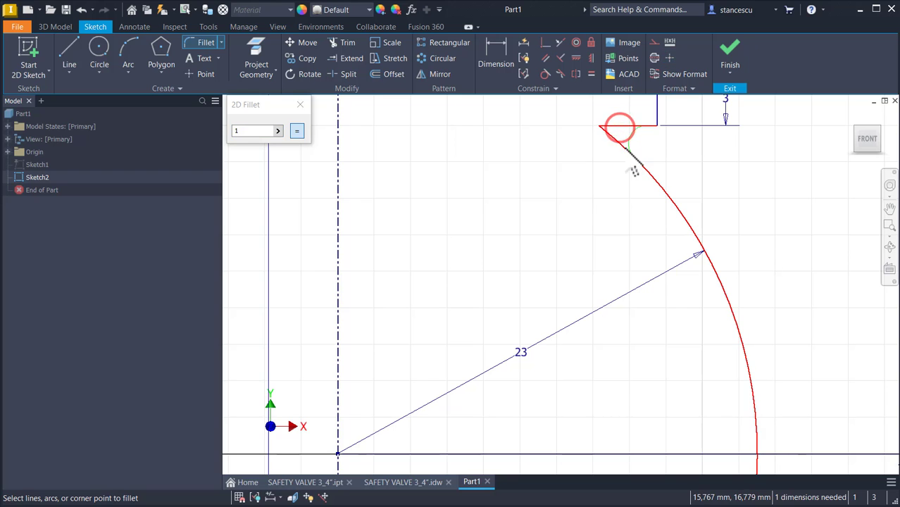
pyautogui.click(626, 144)
pyautogui.press('Num_Lock')
# Dimension the length of the lower profile's outer vertical line at 9 mm.
pyautogui.scroll(-6, 505, 257)
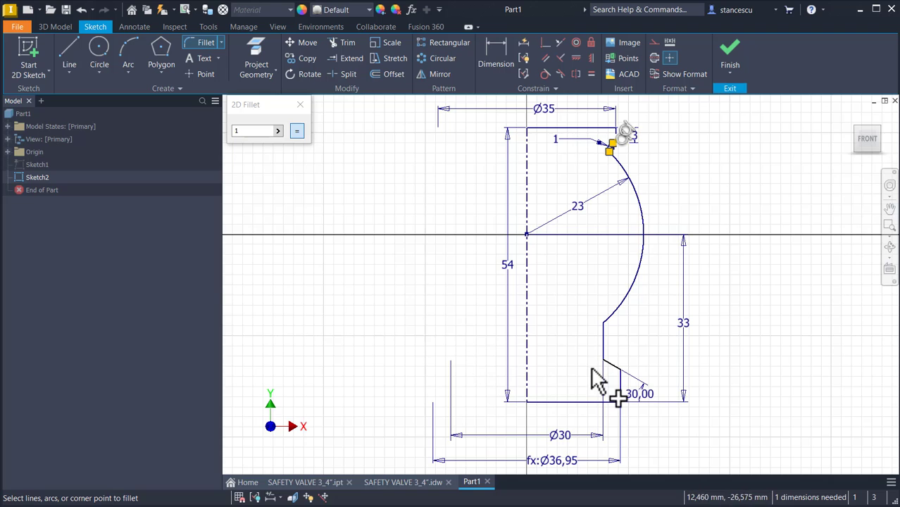
pyautogui.scroll(3, 598, 375)
pyautogui.click(623, 388)
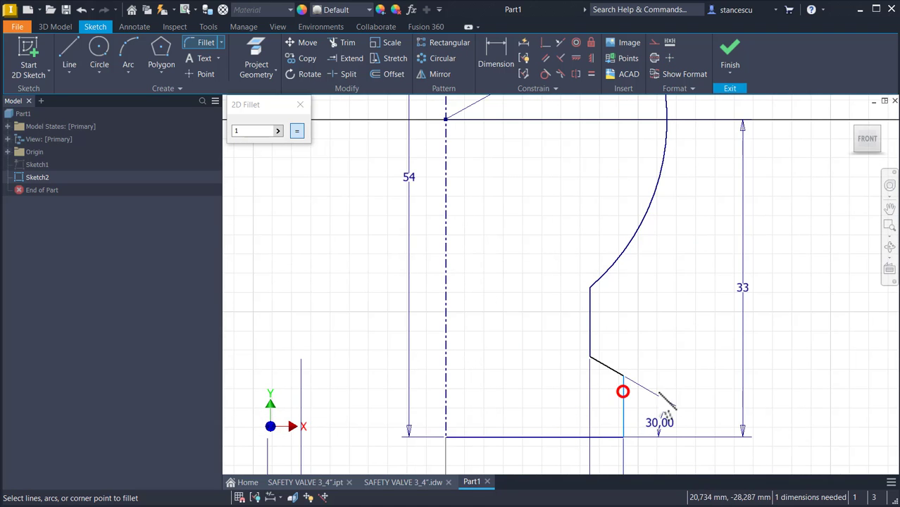
pyautogui.click(500, 59)
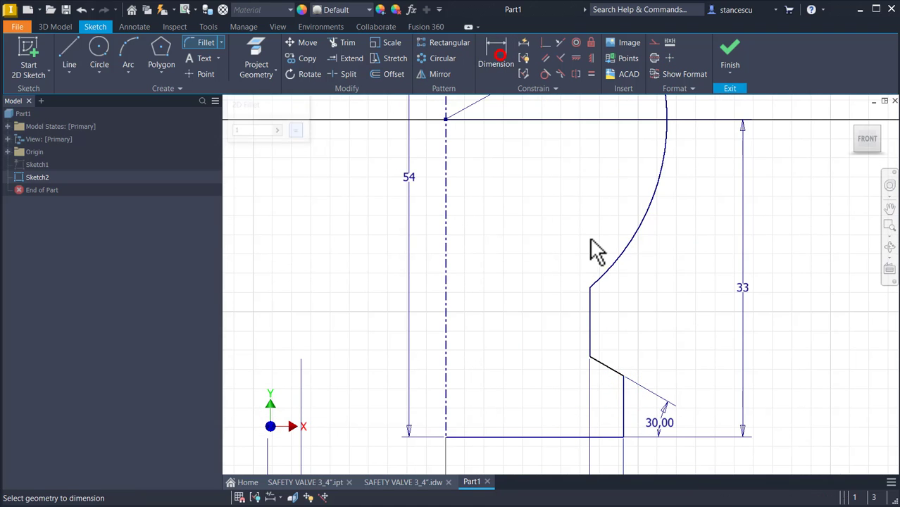
pyautogui.click(622, 386)
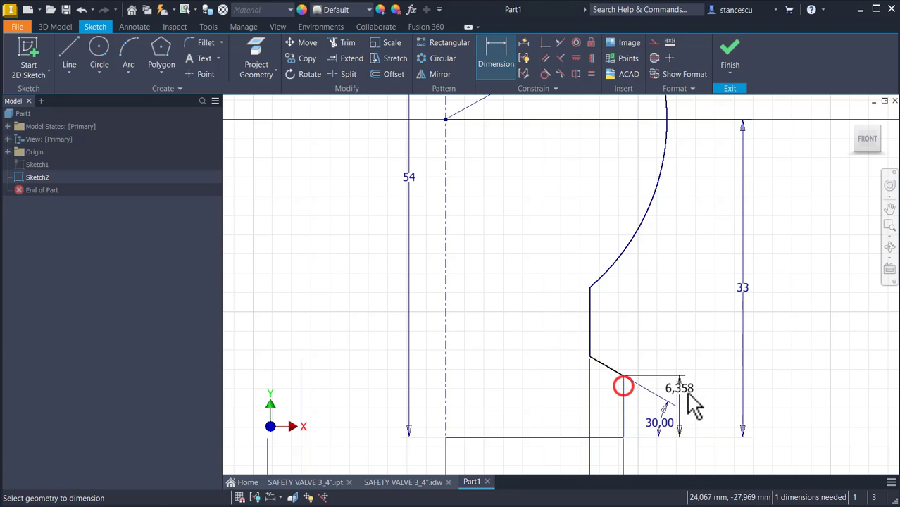
pyautogui.click(708, 407)
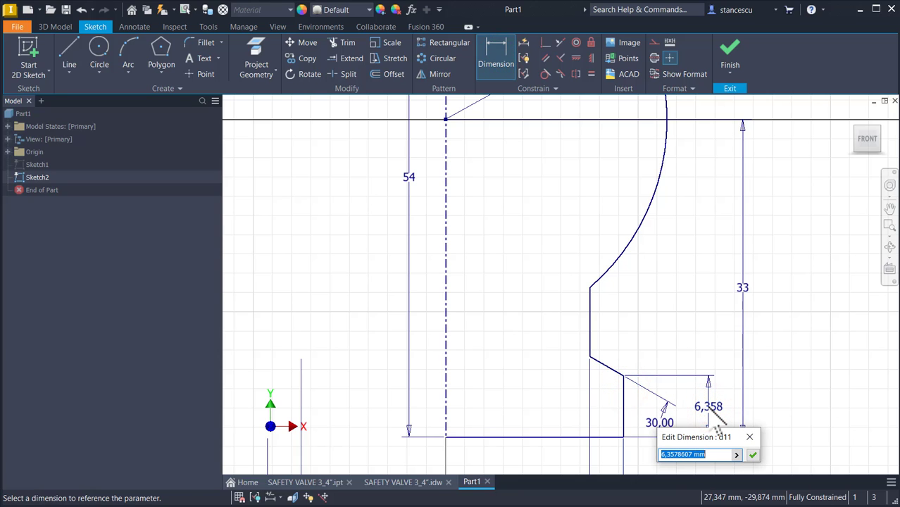
pyautogui.write('9')
pyautogui.press('Return')
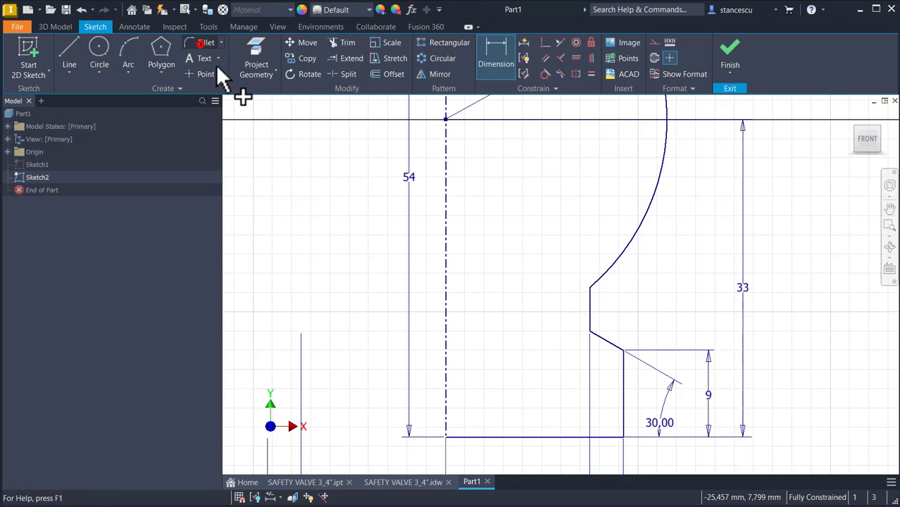
# Fillet the corner between the large arc and the lower profile's upper vertical line with a 3 mm radius.
pyautogui.click(202, 43)
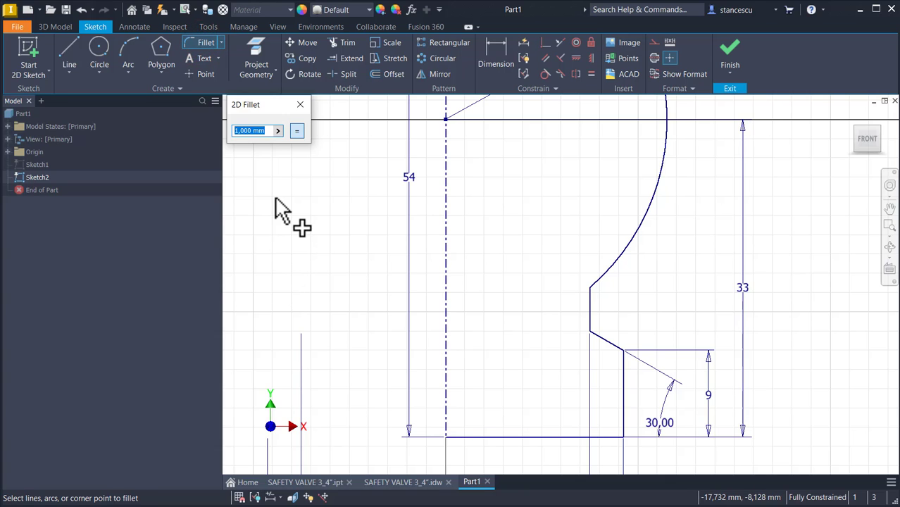
pyautogui.write('3')
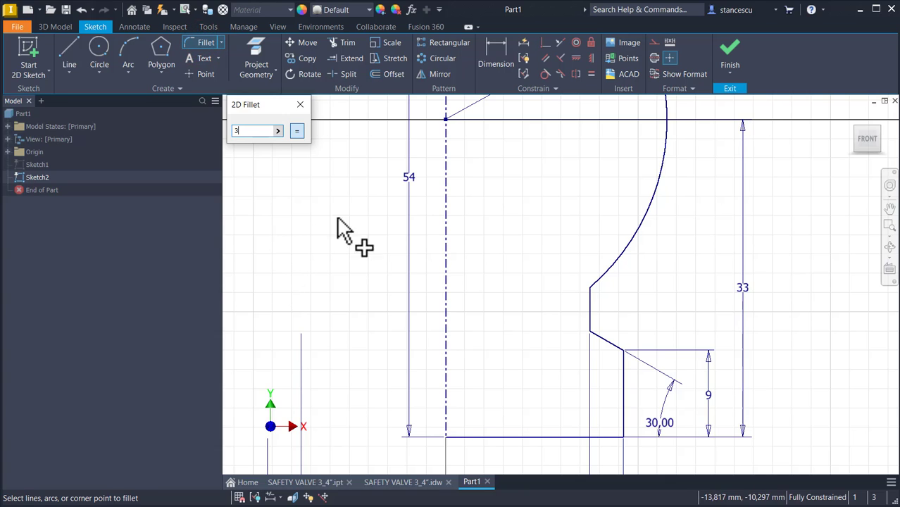
pyautogui.click(592, 310)
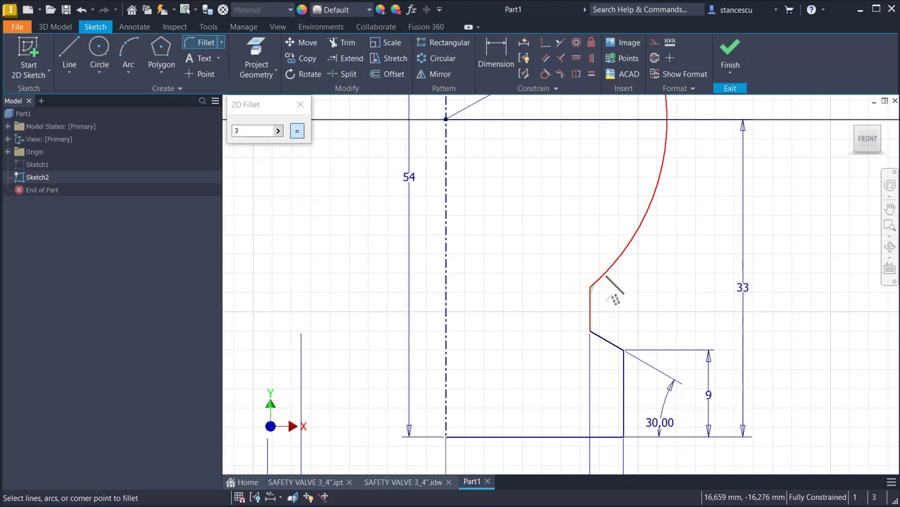
pyautogui.click(611, 290)
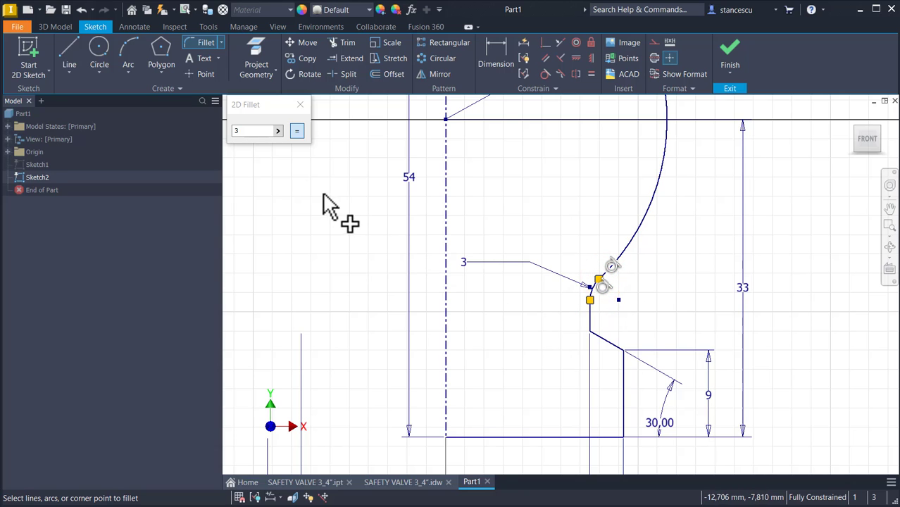
# Fillet the corner between the lower slanted line and the short vertical line above it with a 2 mm radius, and finish the sketch.
pyautogui.doubleClick(233, 130)
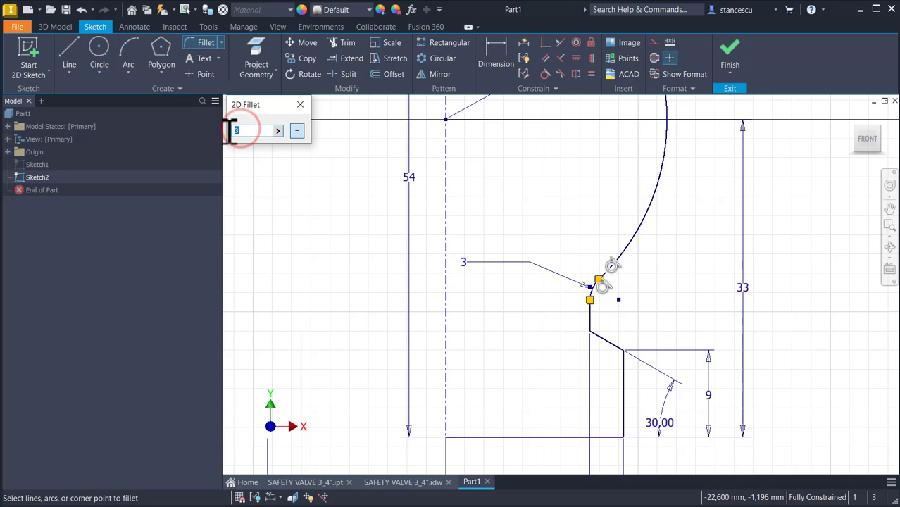
pyautogui.write('2')
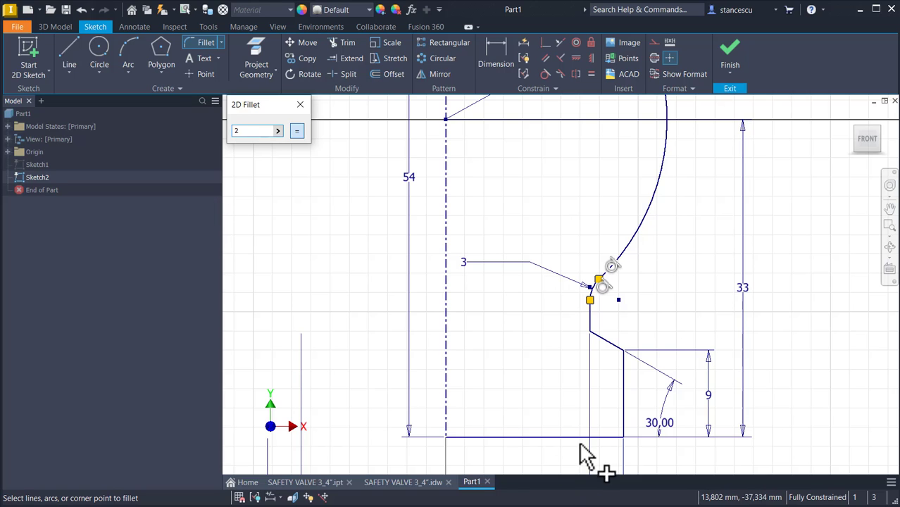
pyautogui.click(603, 342)
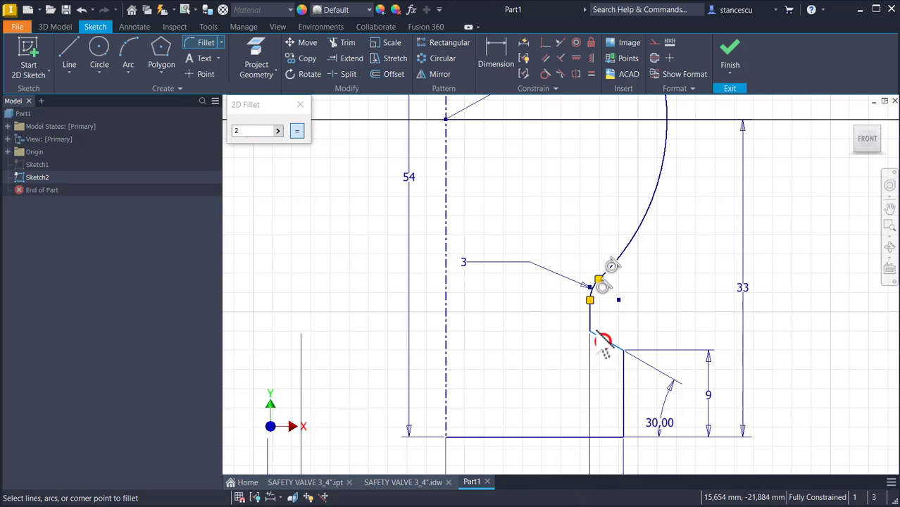
pyautogui.click(591, 327)
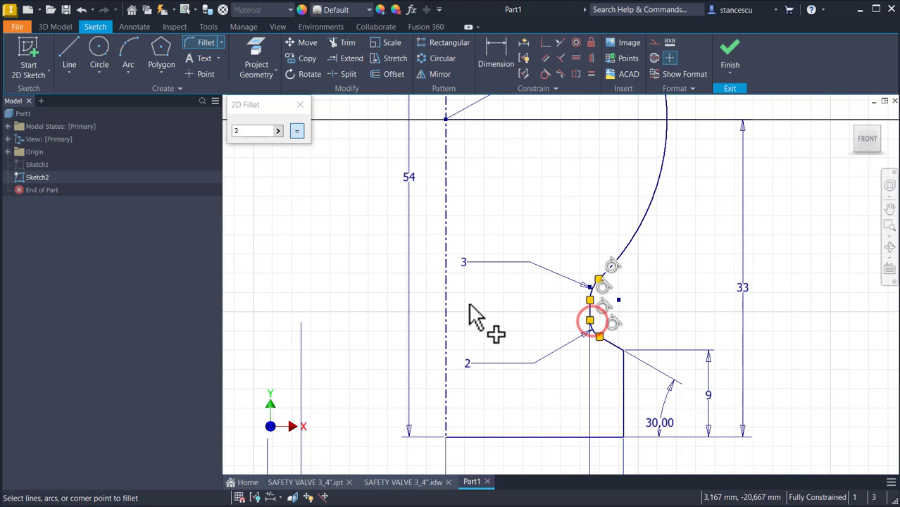
pyautogui.click(731, 54)
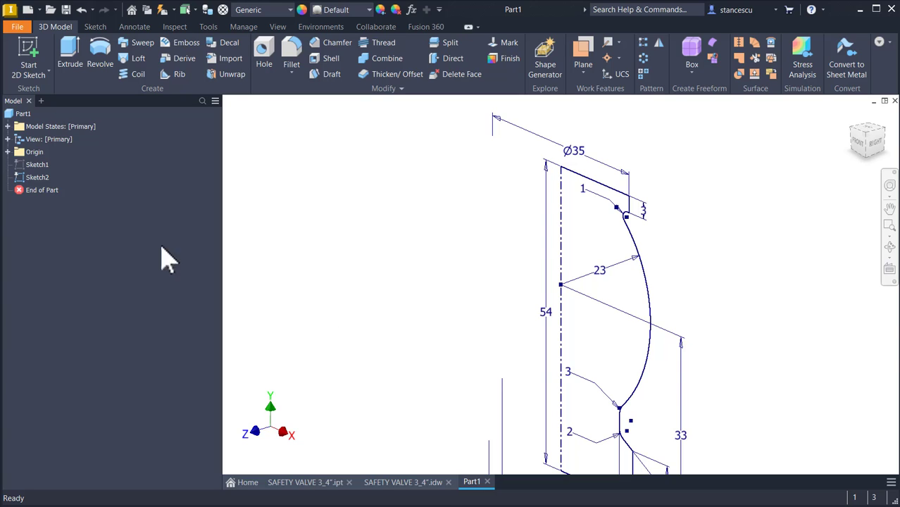
# Revolve the closed profile a full 360 degrees around the vertical centerline as a new solid.
pyautogui.click(20, 180)
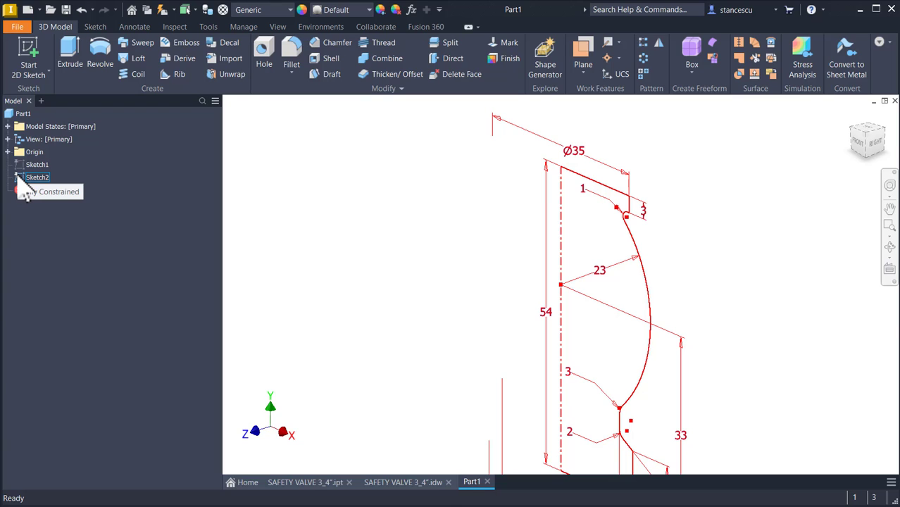
pyautogui.click(253, 237)
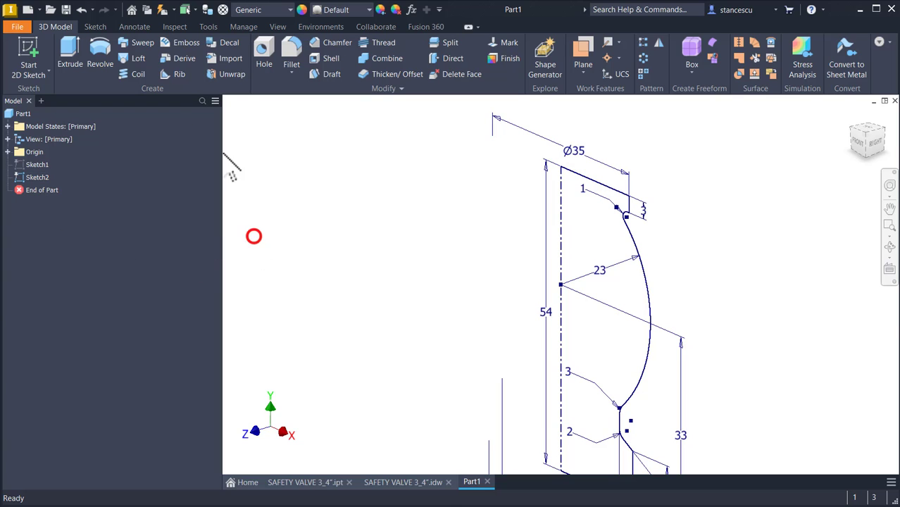
pyautogui.click(101, 64)
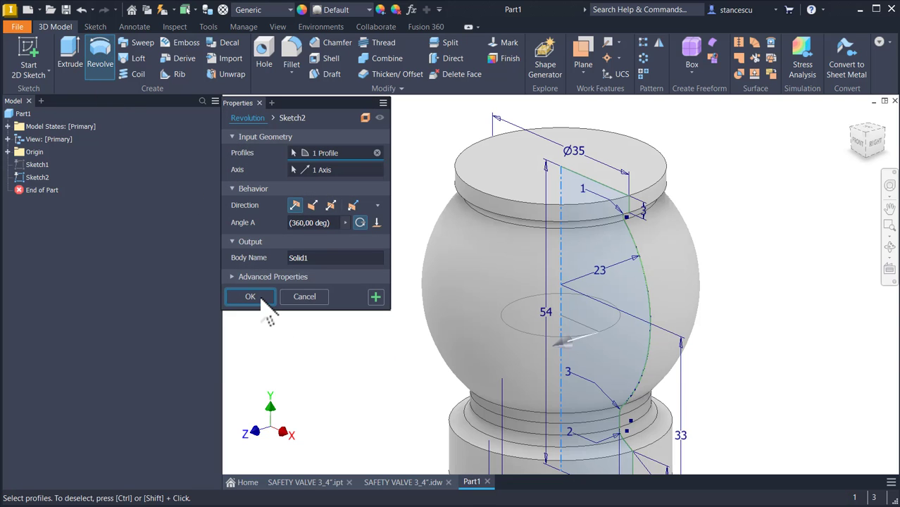
pyautogui.click(259, 297)
pyautogui.press('Num_Lock')
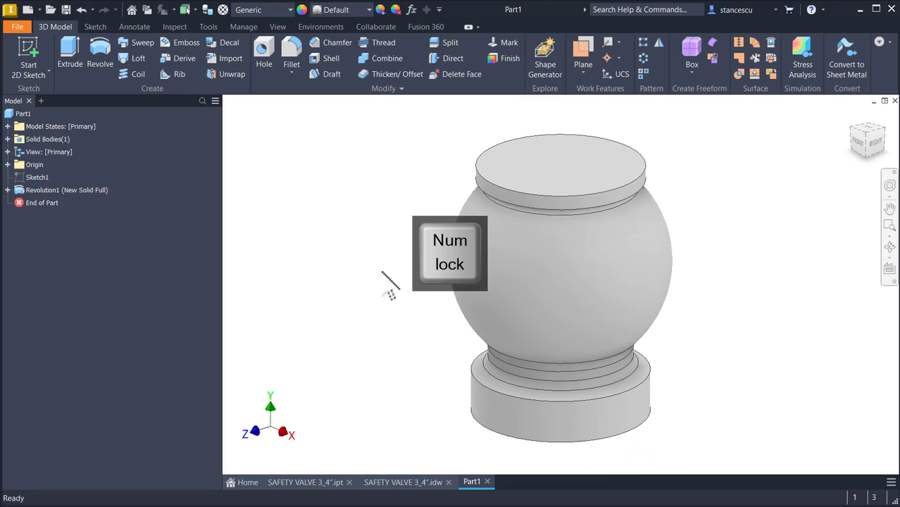
pyautogui.press('F6')
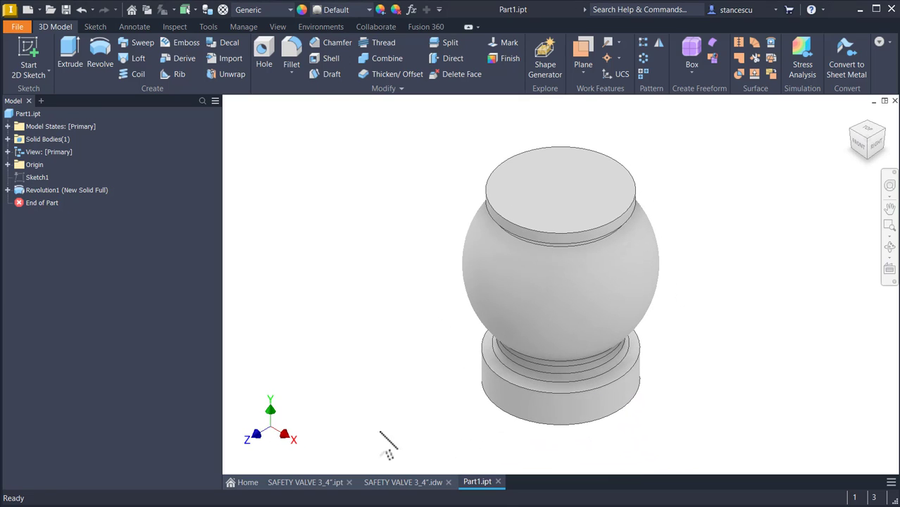
pyautogui.click(382, 385)
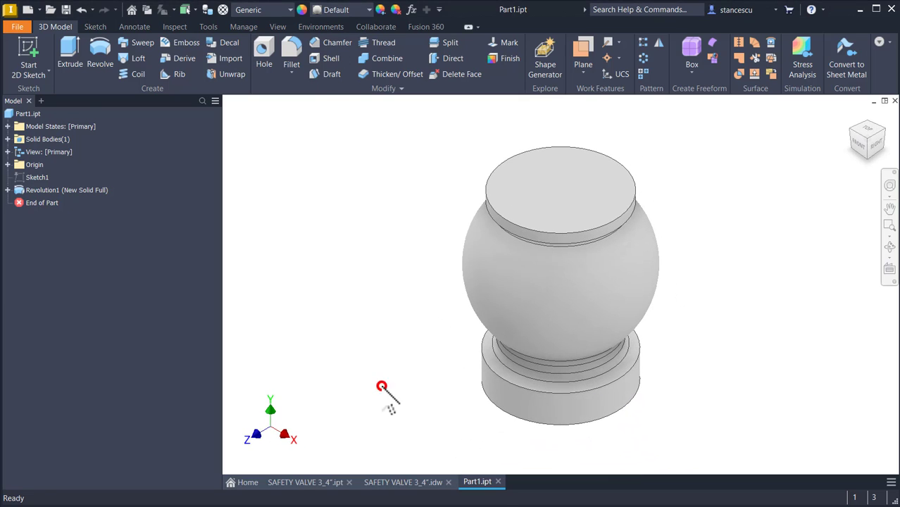
# Start a sketch on the body's bottom face and draw a six-sided polygon centered on the origin, with a vertex about 12.8 mm from the center.
pyautogui.keyDown('shift'); pyautogui.moveTo(386, 414); pyautogui.dragTo(485, 430, button='middle'); pyautogui.keyUp('shift')
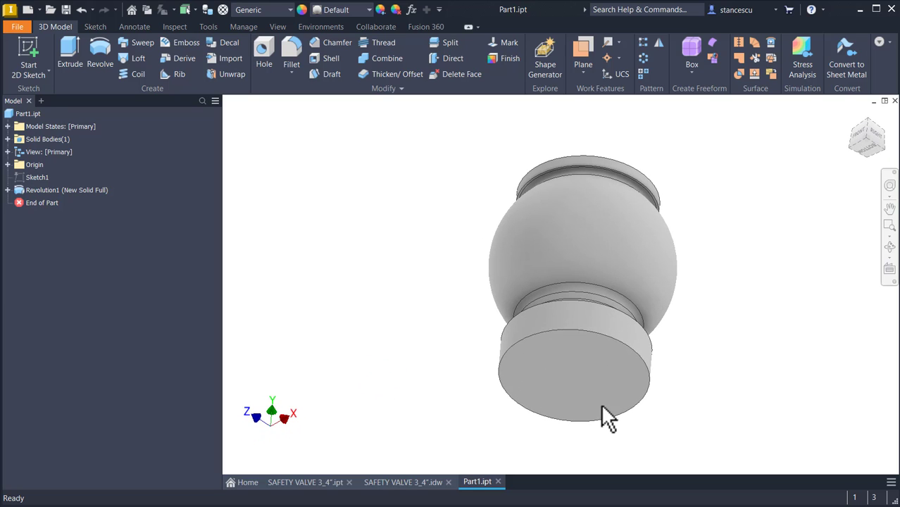
pyautogui.click(599, 386)
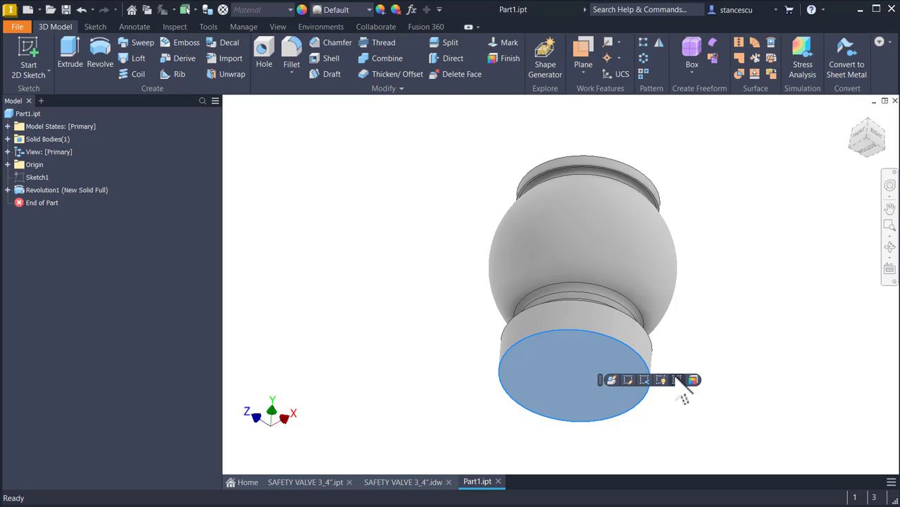
pyautogui.click(677, 380)
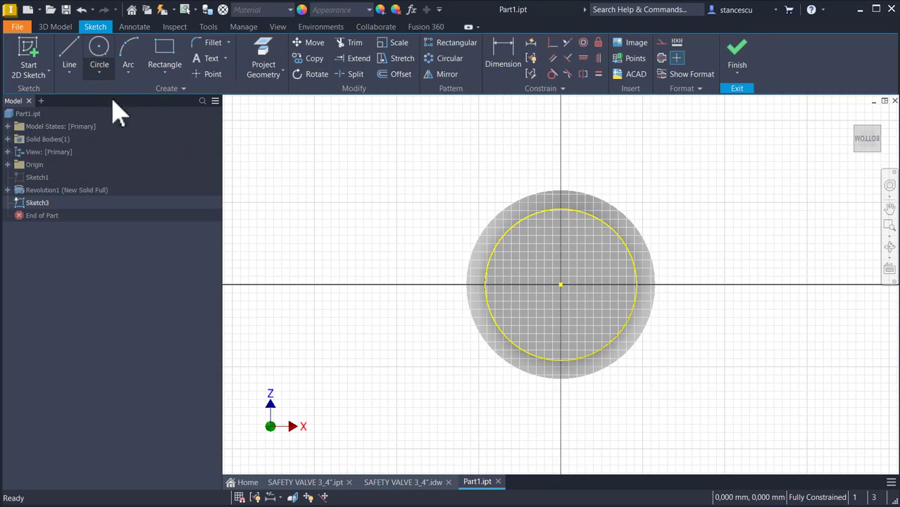
pyautogui.click(169, 76)
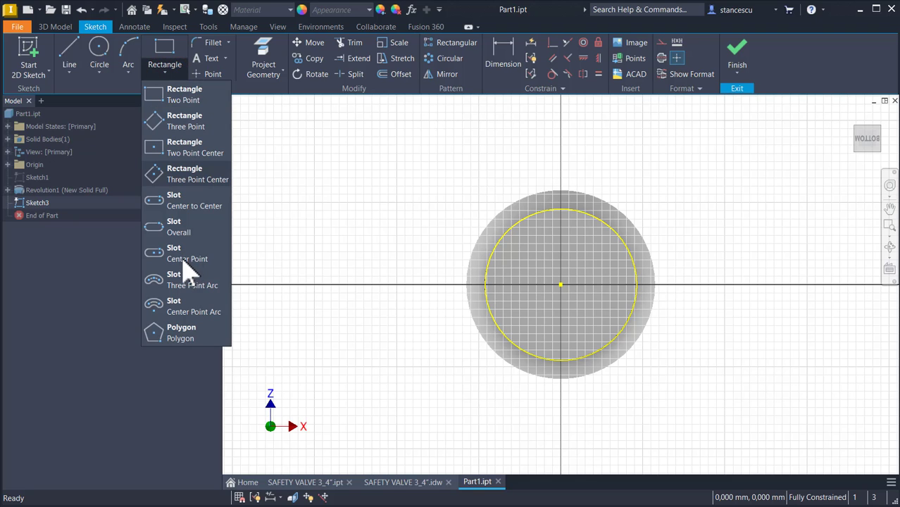
pyautogui.click(183, 332)
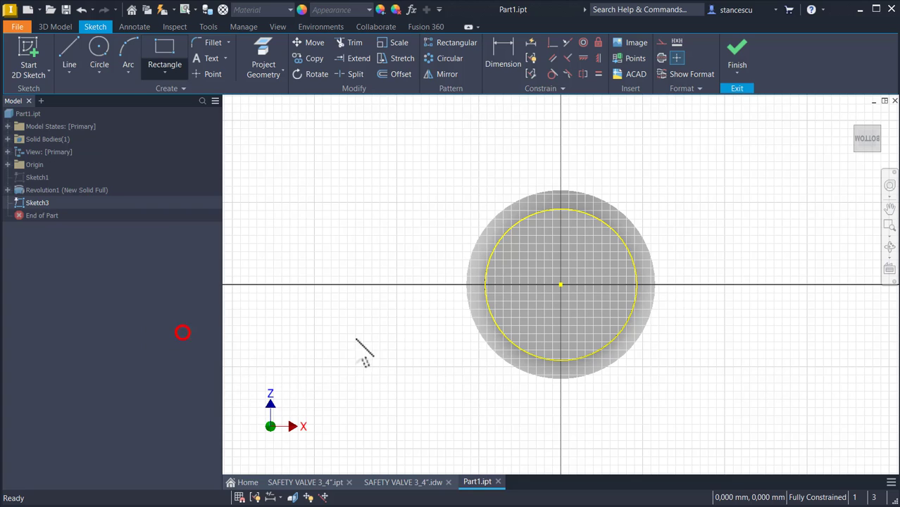
pyautogui.click(562, 283)
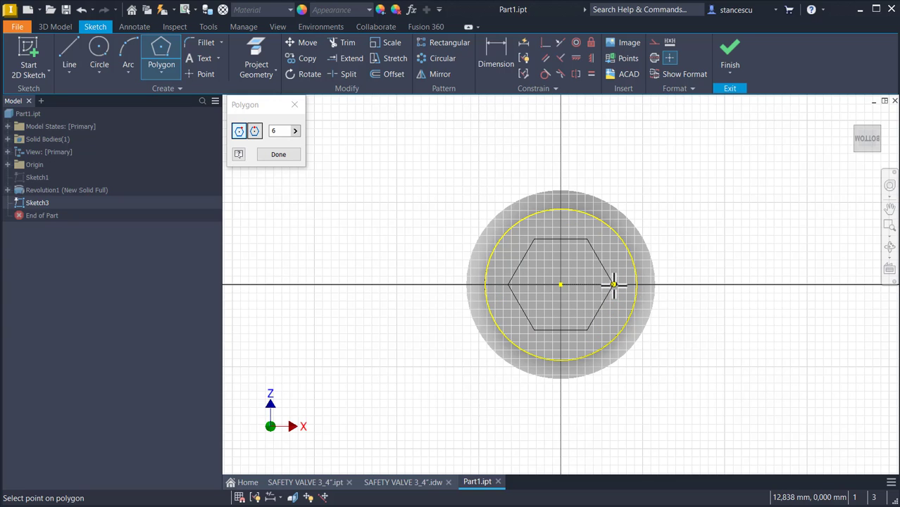
pyautogui.click(613, 285)
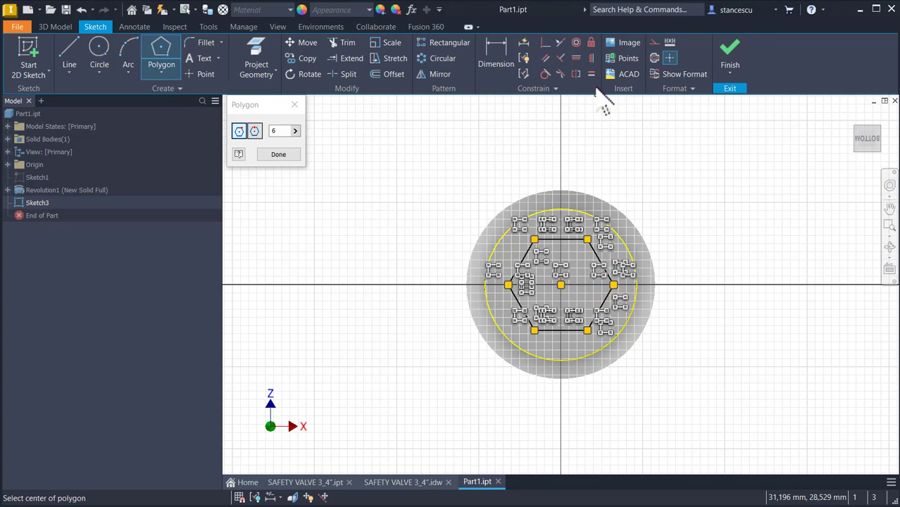
# Constrain the hexagon's center and its vertex on the positive X side to be horizontally aligned, and finish the sketch.
pyautogui.click(575, 58)
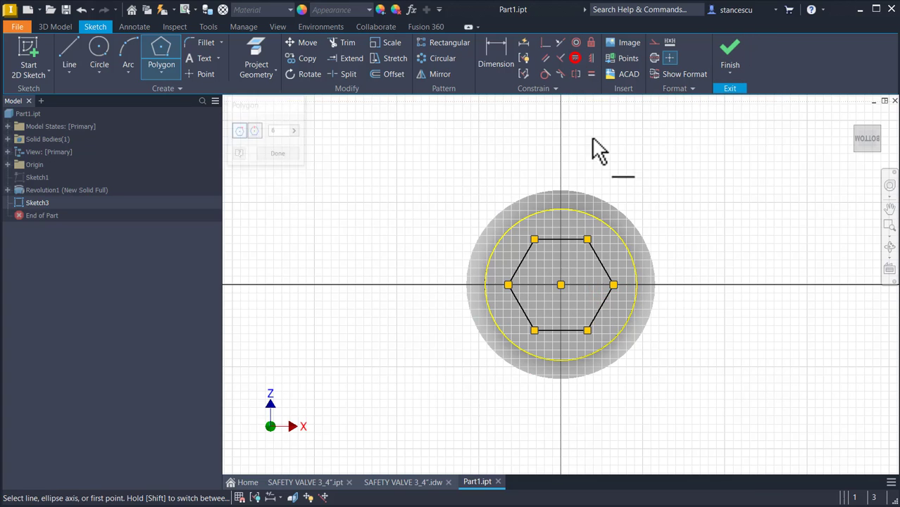
pyautogui.click(561, 285)
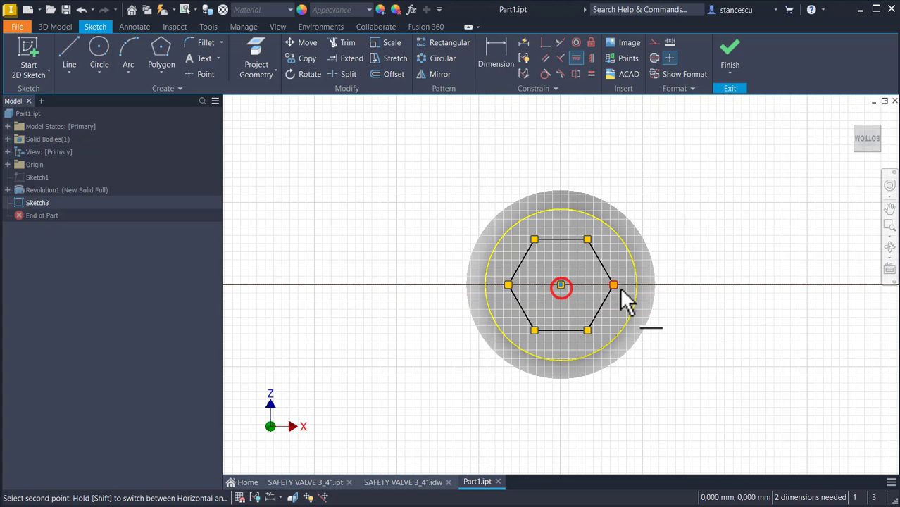
pyautogui.click(613, 284)
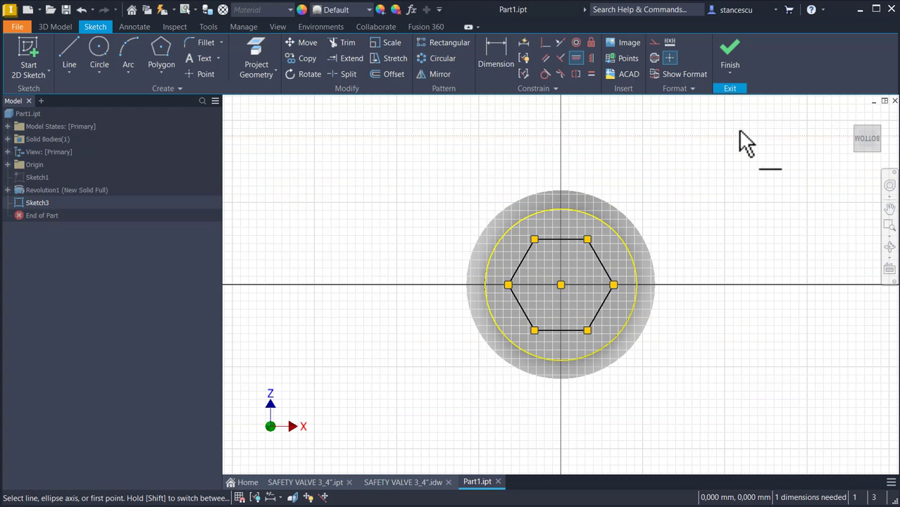
pyautogui.click(731, 62)
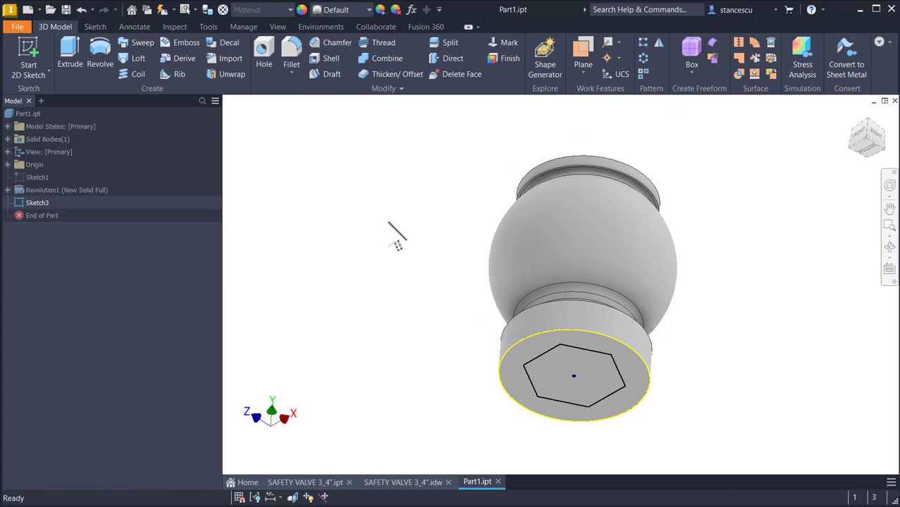
# Extrude the area between the hexagon and the bottom face's circular edge as a 14 mm cut up into the body.
pyautogui.click(70, 54)
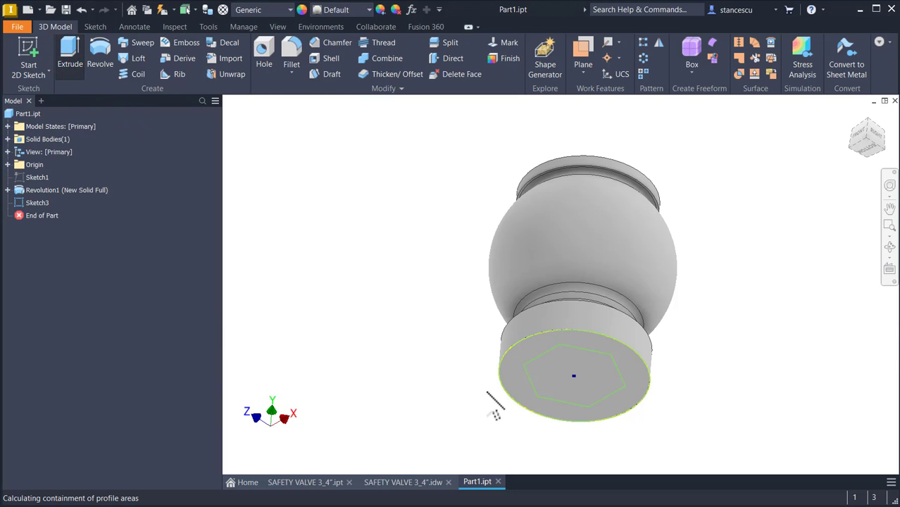
pyautogui.click(515, 364)
pyautogui.click(514, 362)
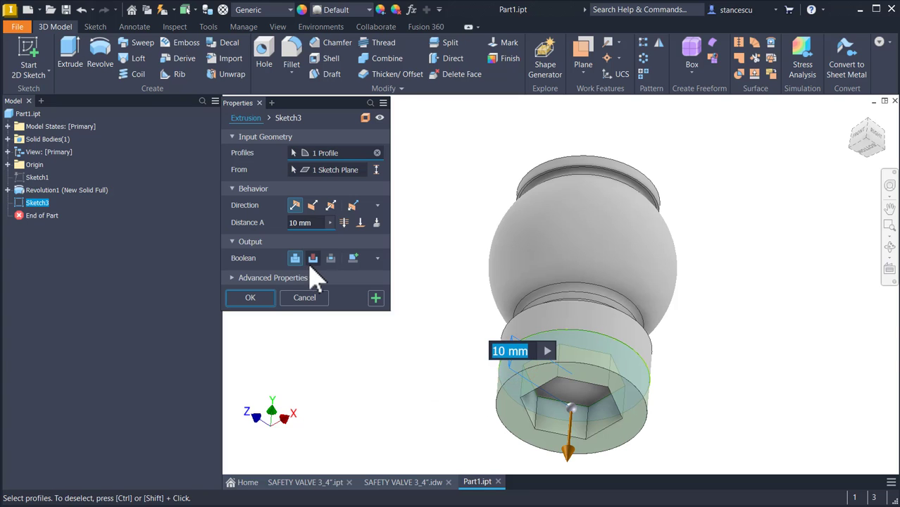
pyautogui.click(311, 258)
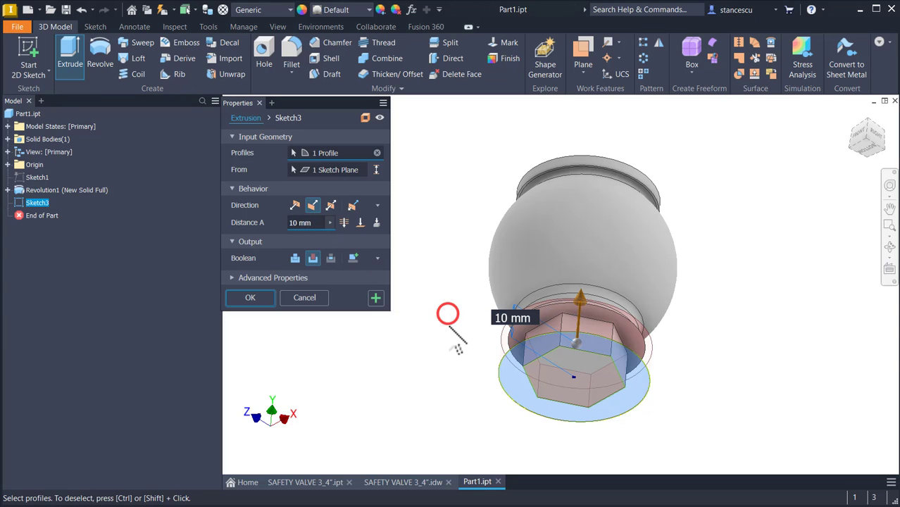
pyautogui.keyDown('shift'); pyautogui.moveTo(447, 320); pyautogui.dragTo(451, 330, button='middle'); pyautogui.keyUp('shift')
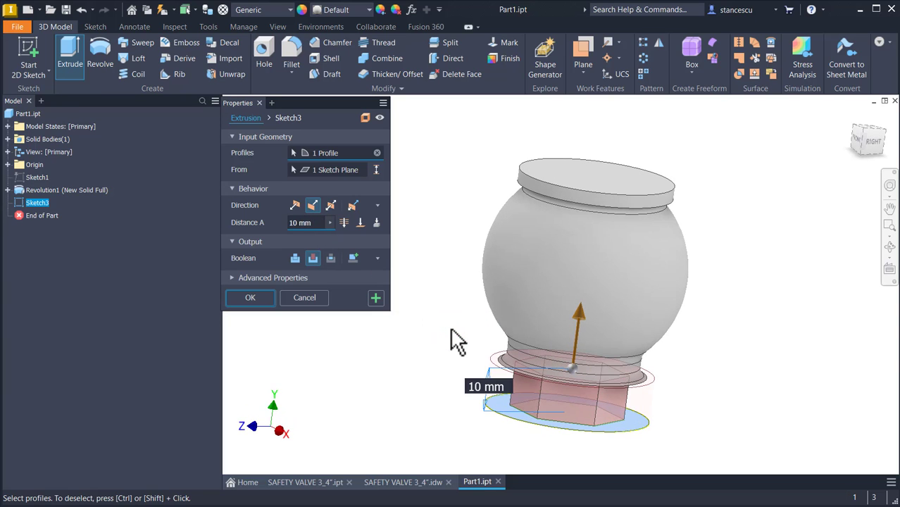
pyautogui.scroll(-2, 460, 379)
pyautogui.keyDown('shift'); pyautogui.moveTo(460, 380); pyautogui.dragTo(459, 375, button='middle'); pyautogui.keyUp('shift')
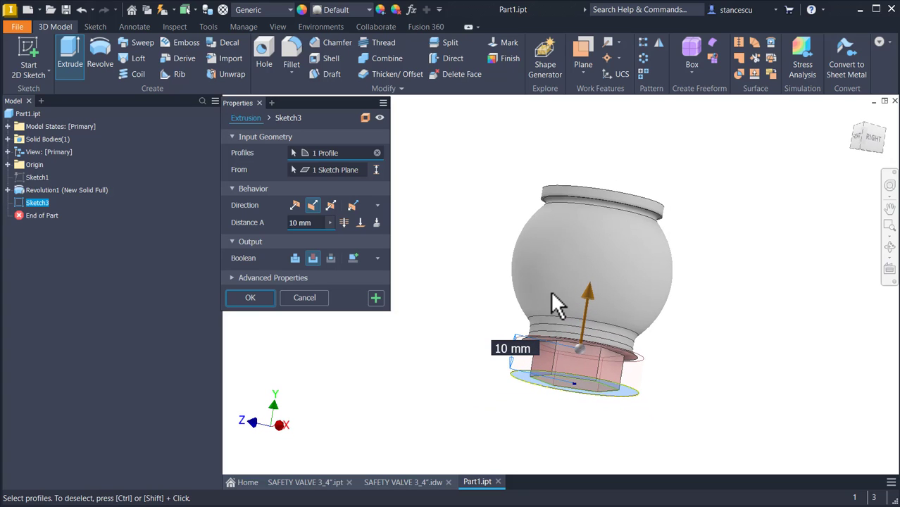
pyautogui.moveTo(585, 293)
pyautogui.mouseDown()
pyautogui.moveTo(591, 286)
pyautogui.moveTo(591, 301)
pyautogui.moveTo(591, 293)
pyautogui.mouseUp()
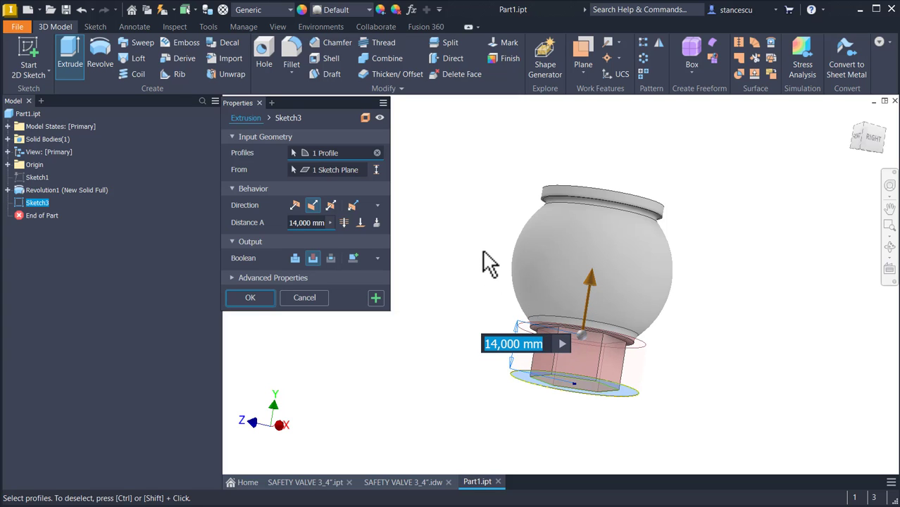
pyautogui.click(251, 298)
# Edit the hexagon sketch of the cut, make the vertex on the positive X side coincident with the projected circle, and finish the sketch.
pyautogui.keyDown('shift'); pyautogui.moveTo(334, 278); pyautogui.dragTo(458, 268, button='middle'); pyautogui.keyUp('shift')
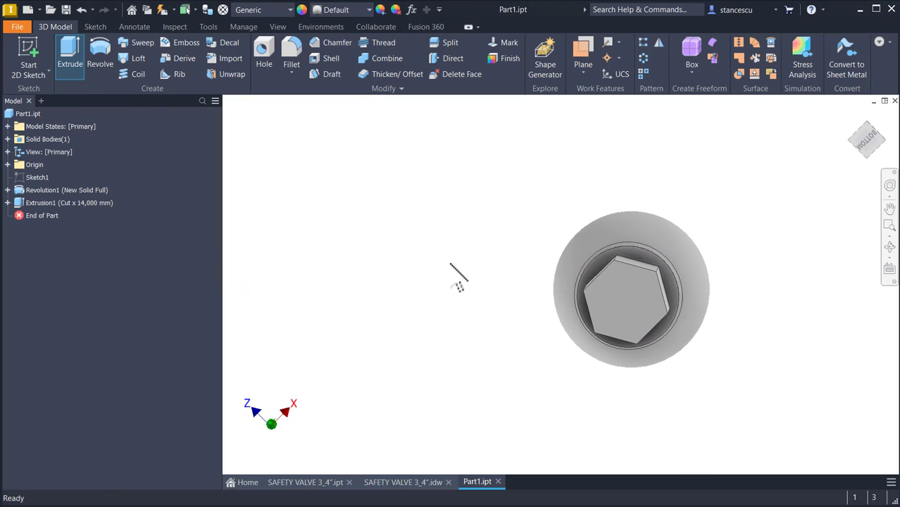
pyautogui.click(7, 203)
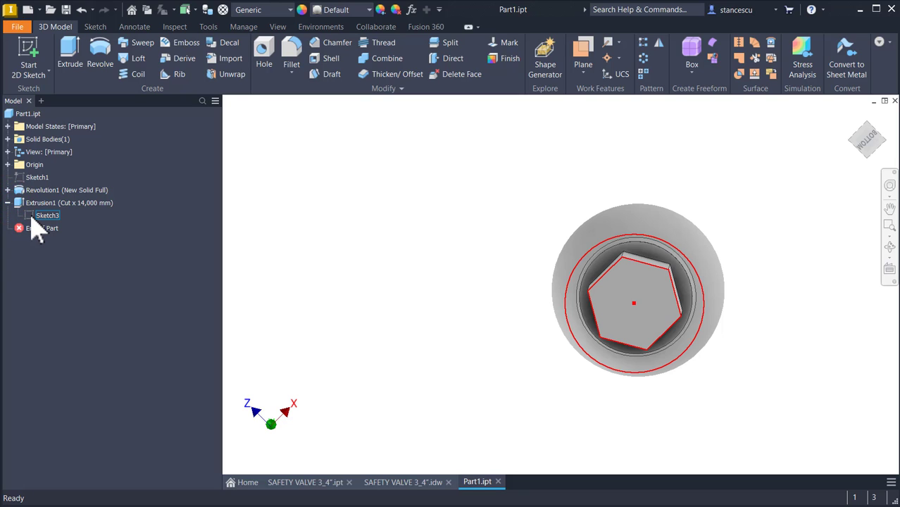
pyautogui.click(31, 216)
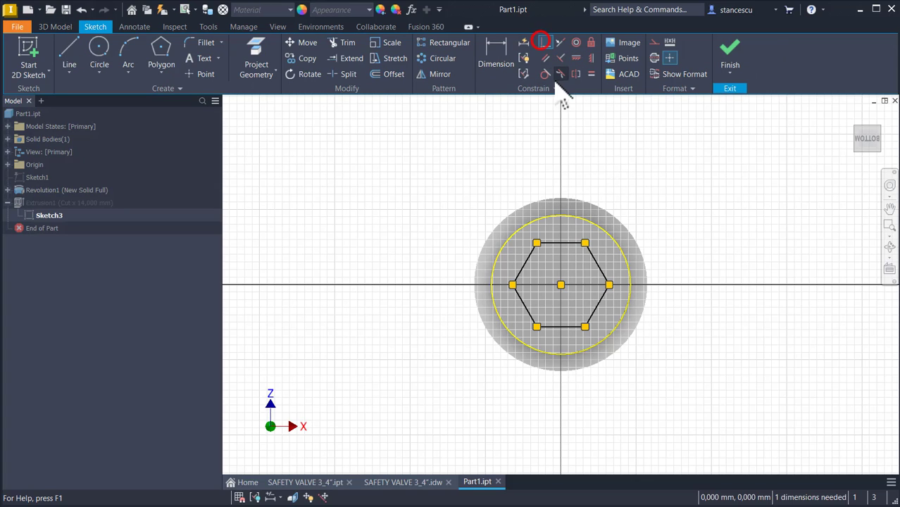
pyautogui.click(608, 285)
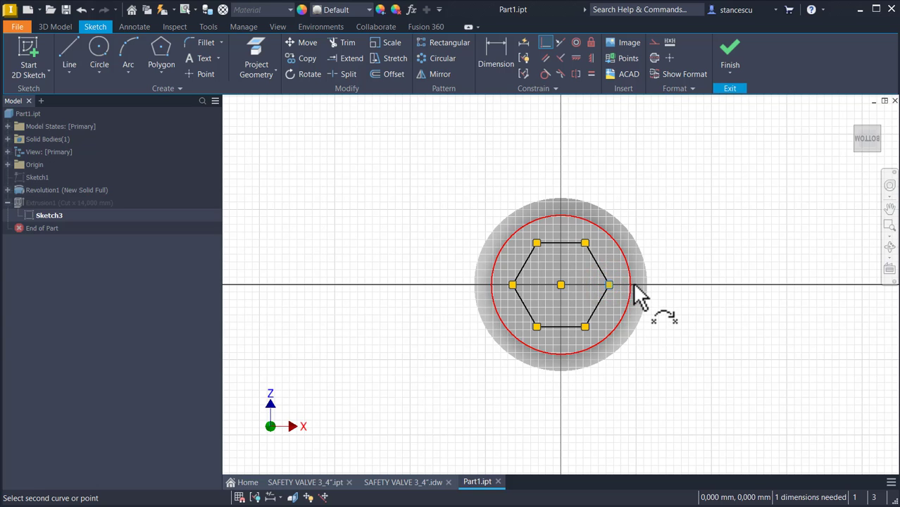
pyautogui.click(631, 287)
pyautogui.click(731, 53)
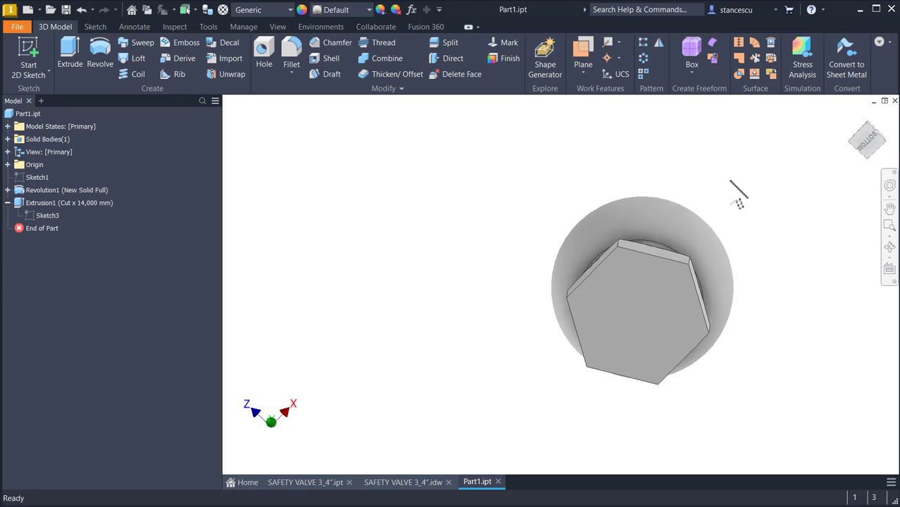
pyautogui.keyDown('shift'); pyautogui.moveTo(657, 249); pyautogui.dragTo(566, 385, button='middle'); pyautogui.keyUp('shift')
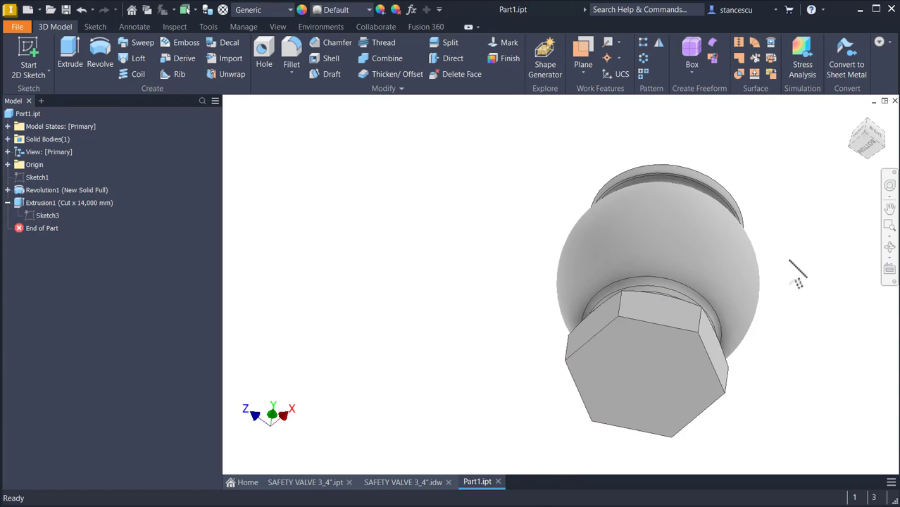
pyautogui.press('F6')
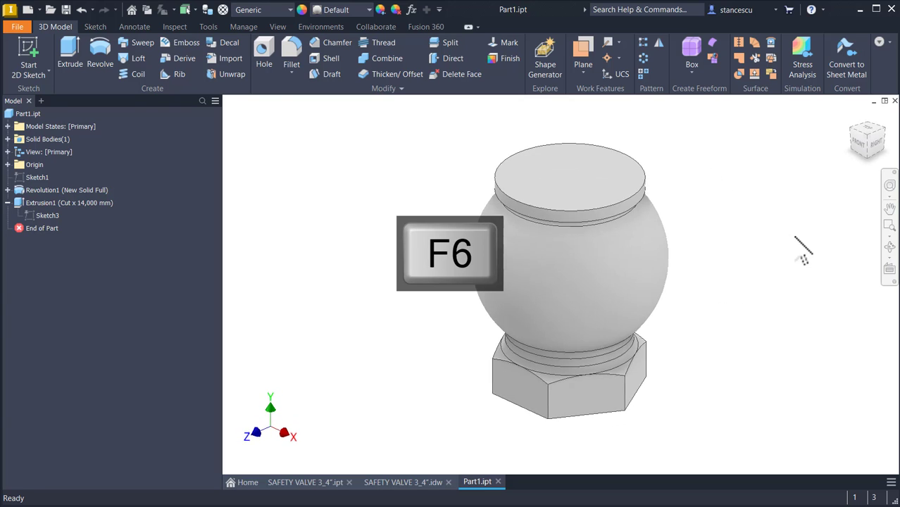
# Examine the side branch's dimensions and fillet radii in the drawing SAFETY VALVE 3_4".idw, and return to Part1.ipt.
pyautogui.click(421, 482)
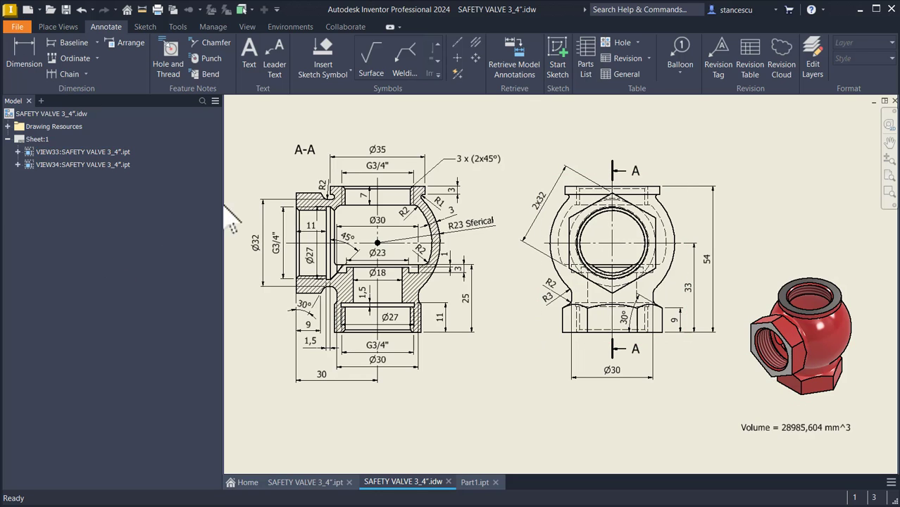
pyautogui.click(262, 218)
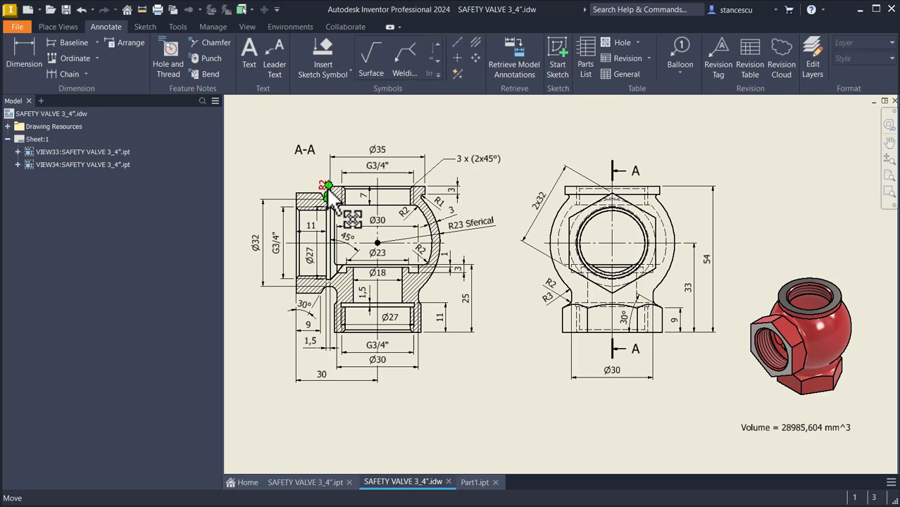
pyautogui.click(435, 203)
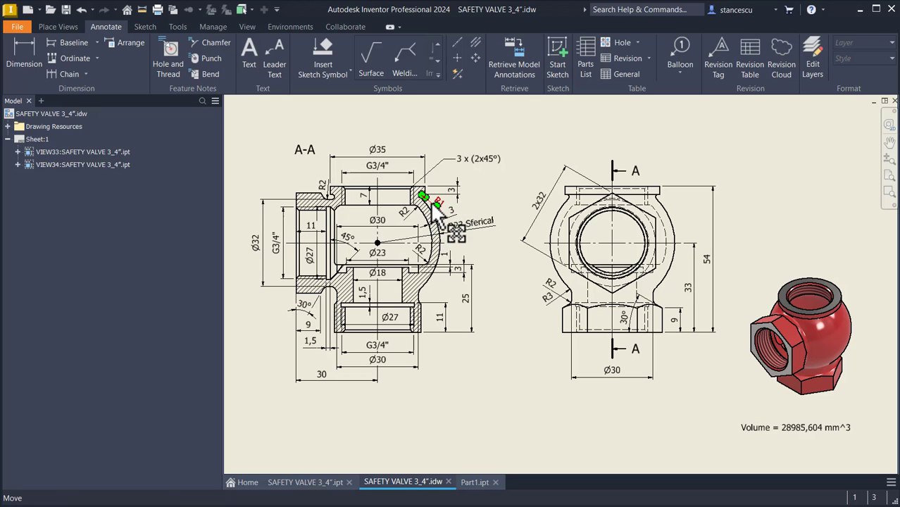
pyautogui.click(508, 395)
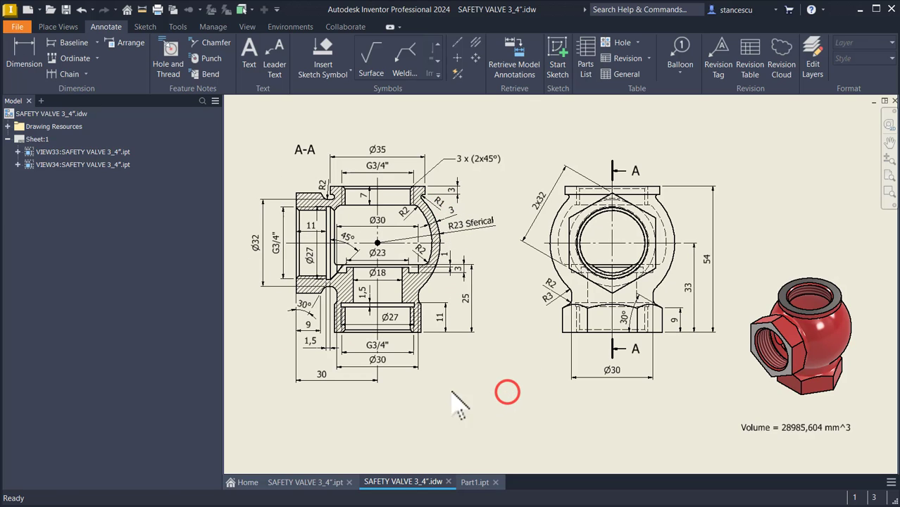
pyautogui.click(471, 482)
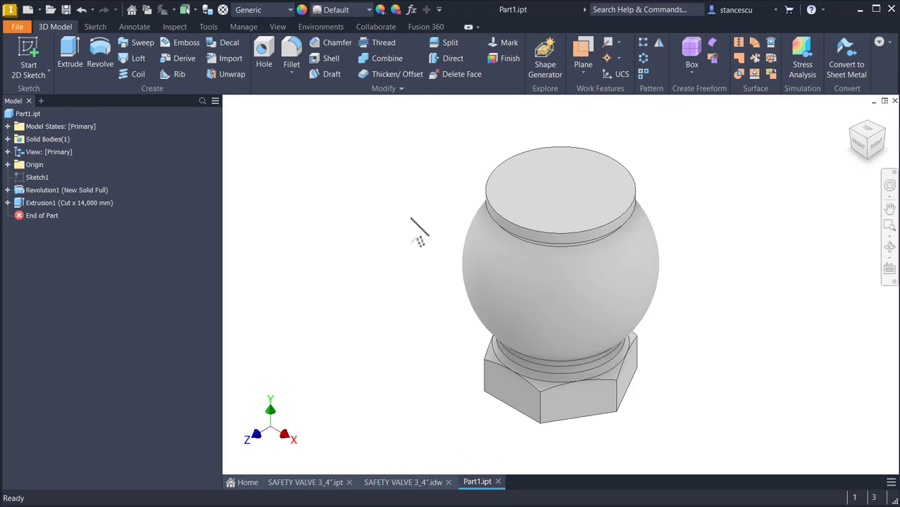
# Start a sketch on the YZ plane, rotated so Z points up, and slice the body at the sketch plane.
pyautogui.click(411, 217)
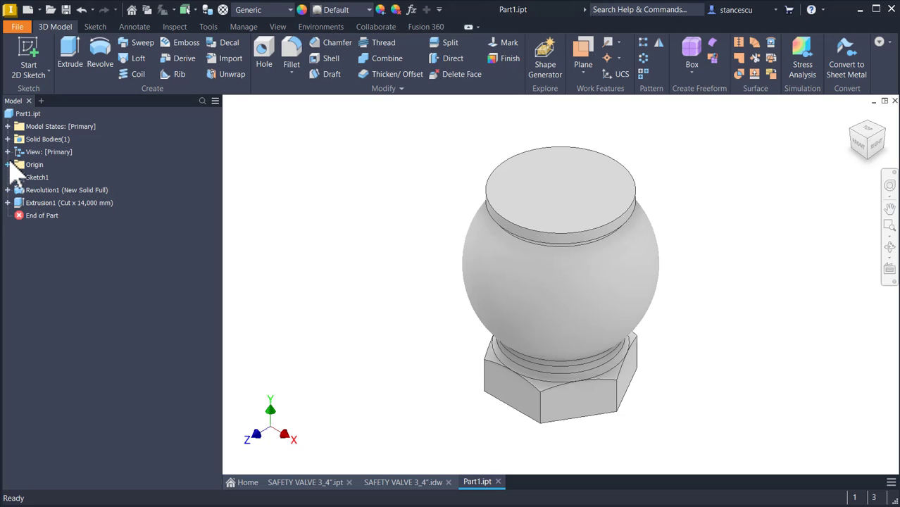
pyautogui.click(7, 164)
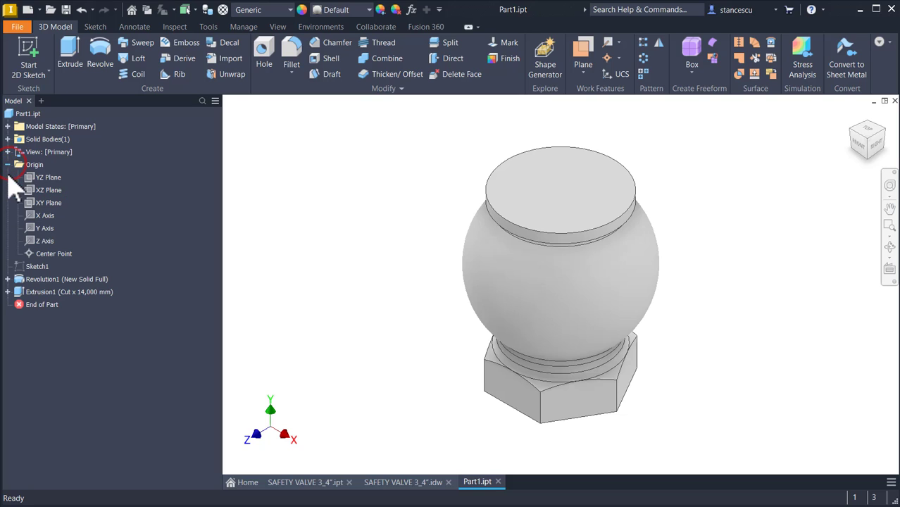
pyautogui.click(49, 178)
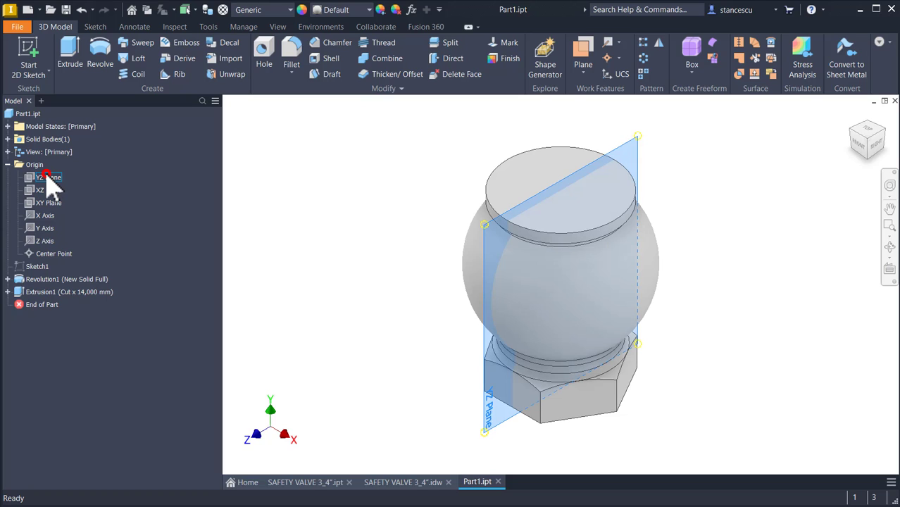
pyautogui.click(572, 278)
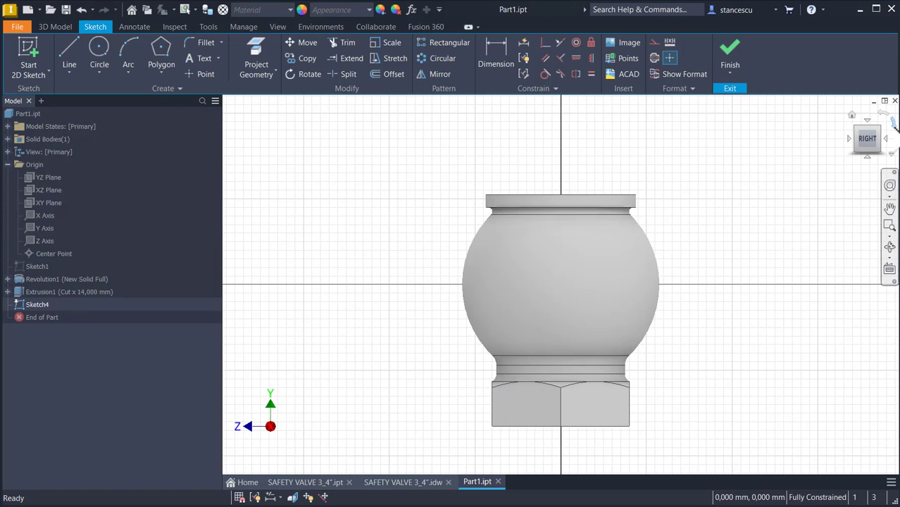
pyautogui.click(893, 124)
pyautogui.press('Num_Lock')
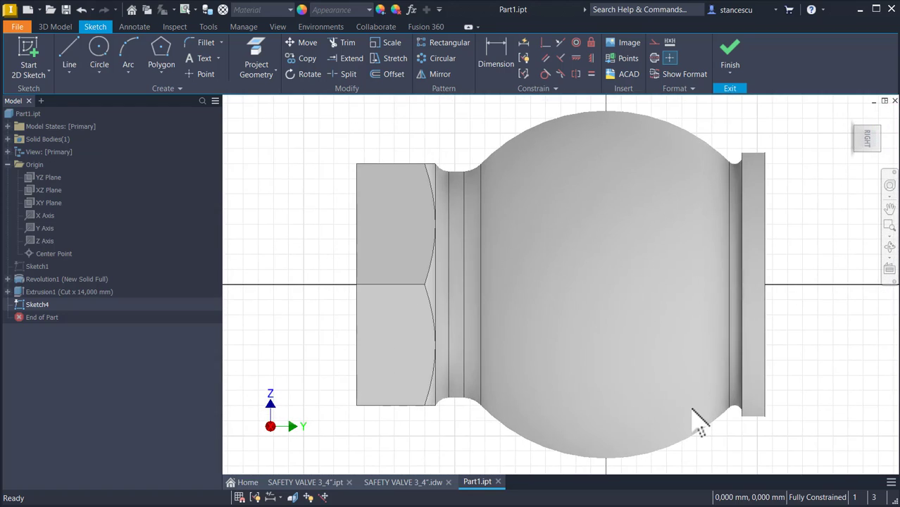
pyautogui.press('F7')
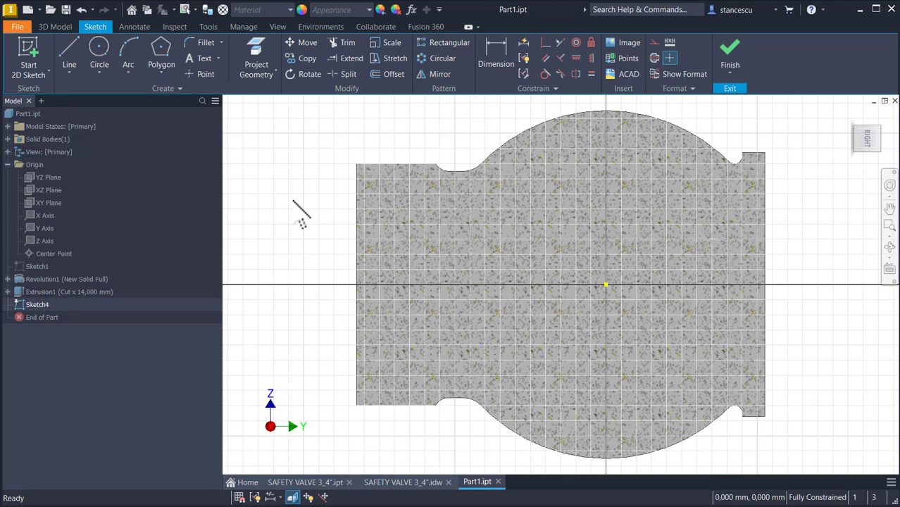
pyautogui.scroll(-3, 445, 228)
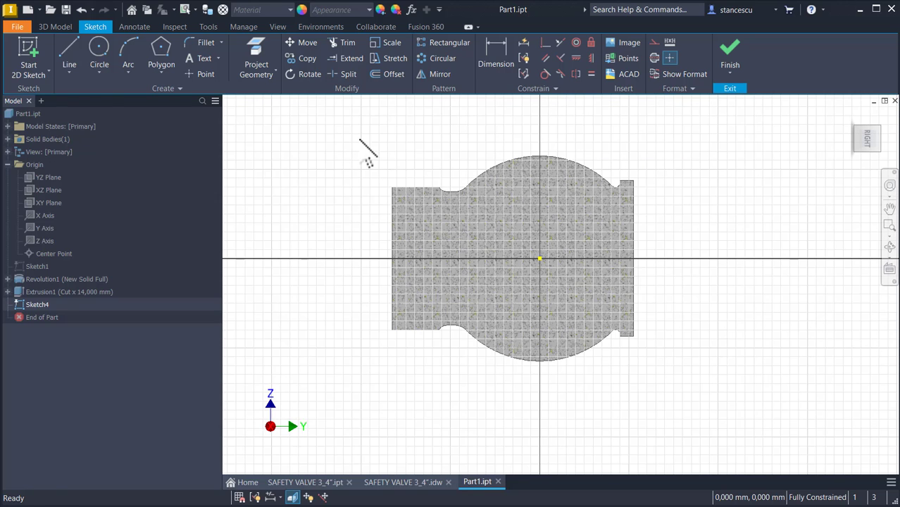
# From the origin, draw connected lines about 31.7 mm along Z, about 18.6 mm along Y, and about 5.5 mm back toward the body.
pyautogui.click(72, 61)
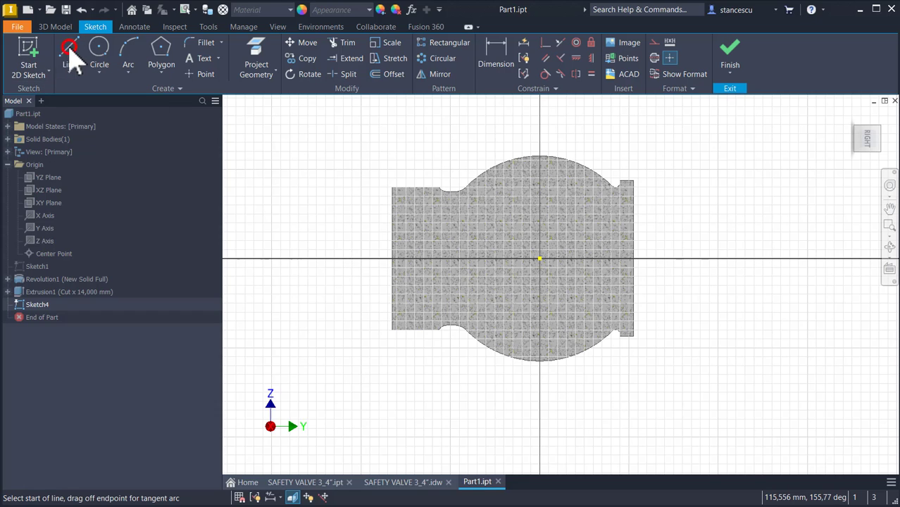
pyautogui.click(539, 259)
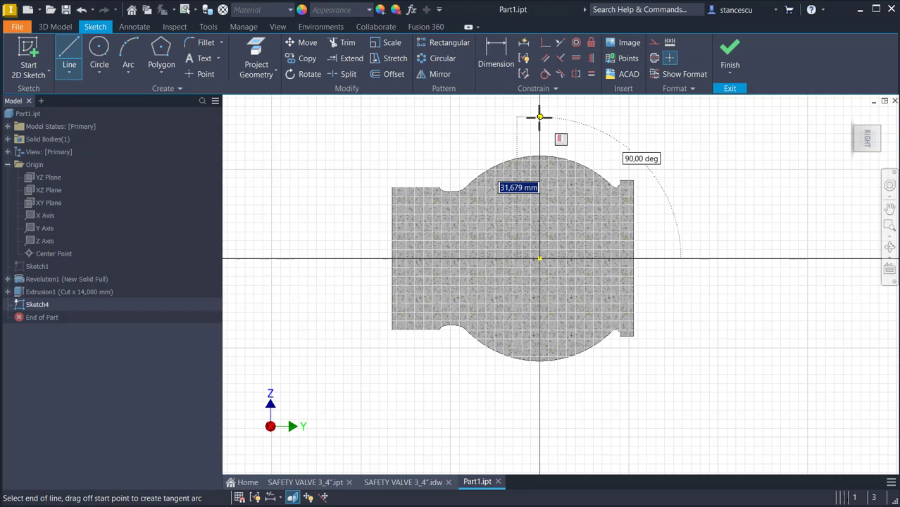
pyautogui.click(539, 117)
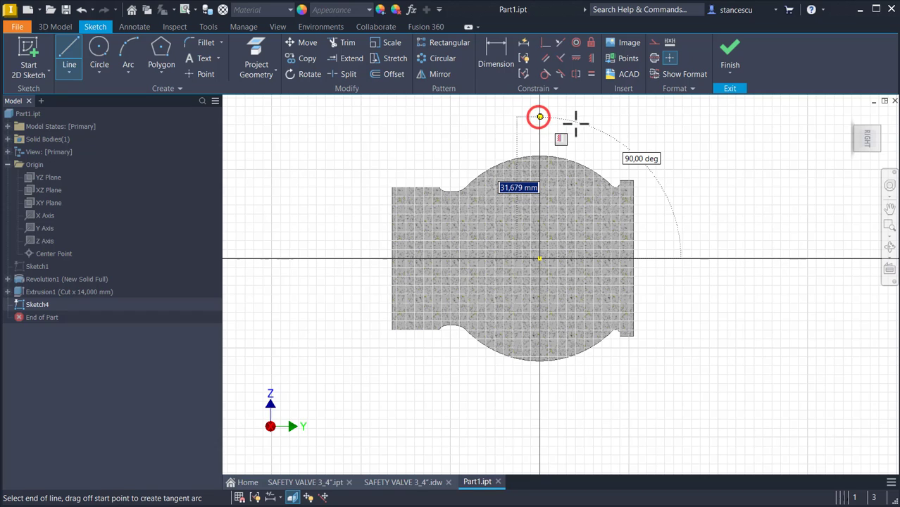
pyautogui.click(620, 117)
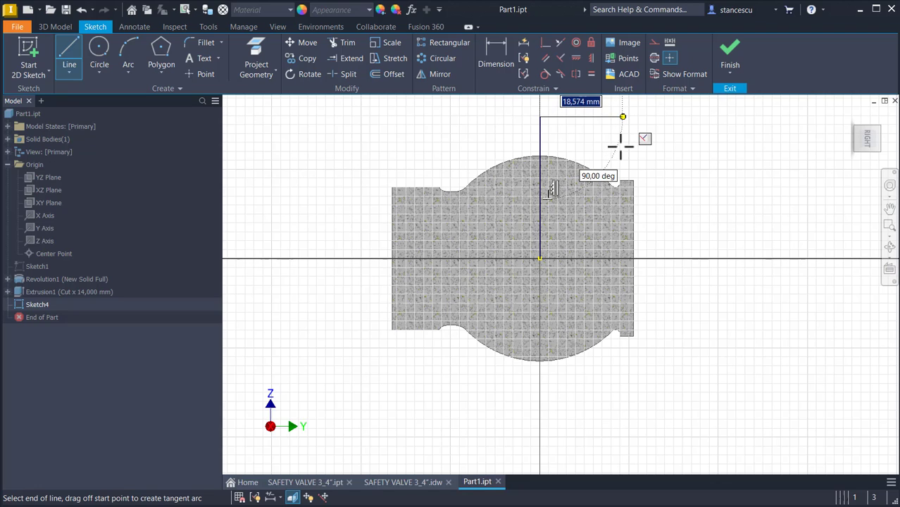
pyautogui.click(621, 145)
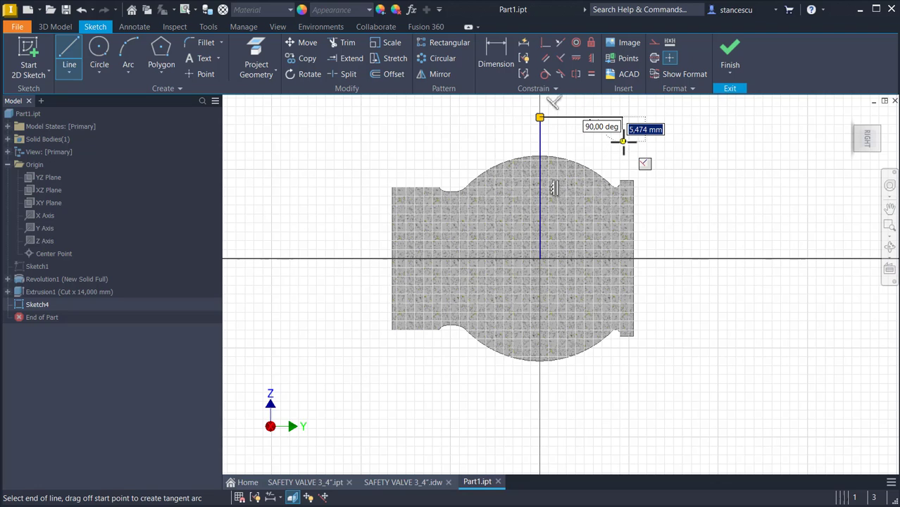
pyautogui.click(622, 140)
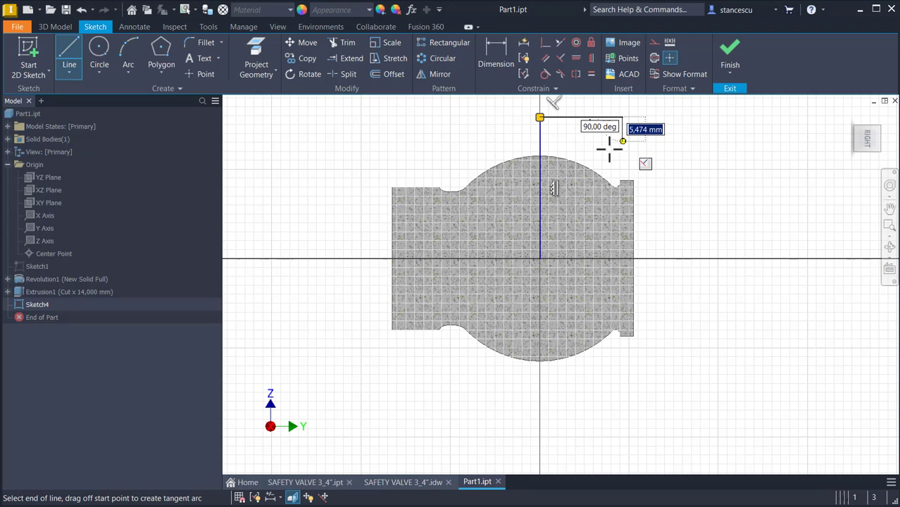
pyautogui.press('Return')
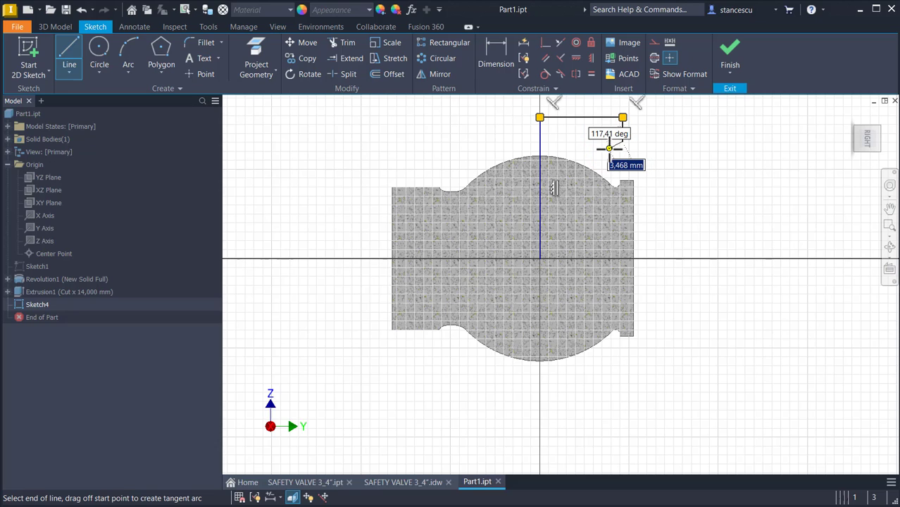
# Continue the profile with a sloped line about 3.5 mm long, a small arc, and a line down to the Y axis, closing it at the origin.
pyautogui.click(608, 148)
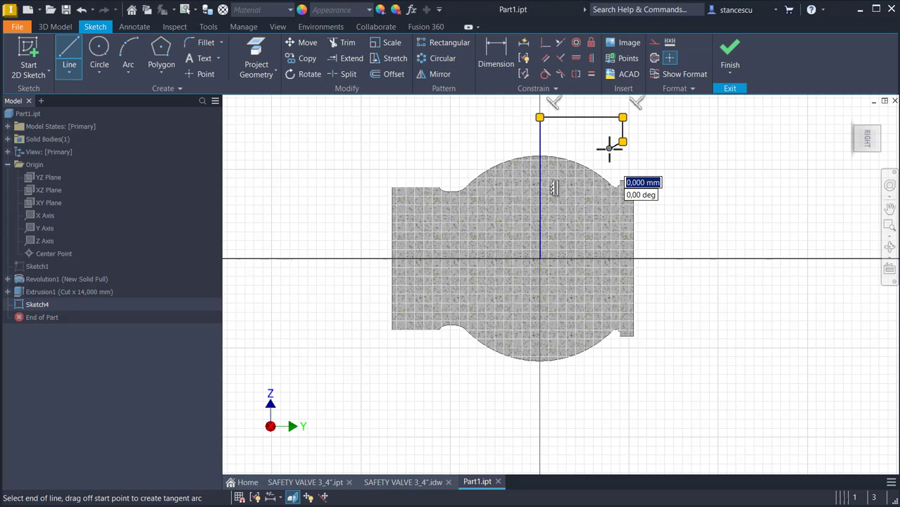
pyautogui.moveTo(622, 142); pyautogui.dragTo(605, 161)
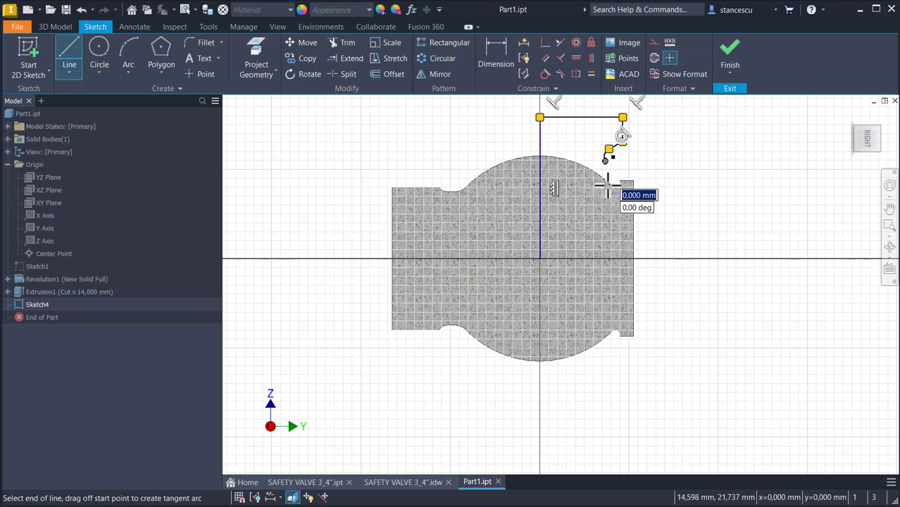
pyautogui.click(605, 258)
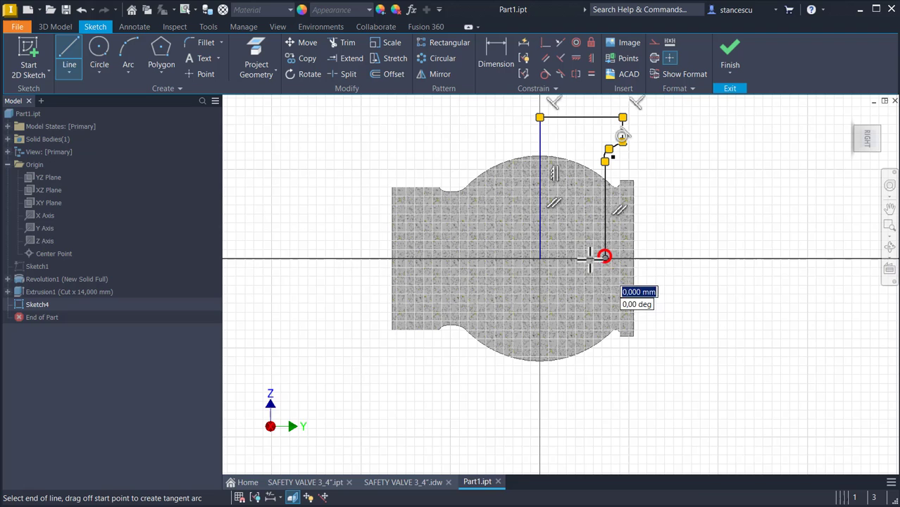
pyautogui.click(539, 258)
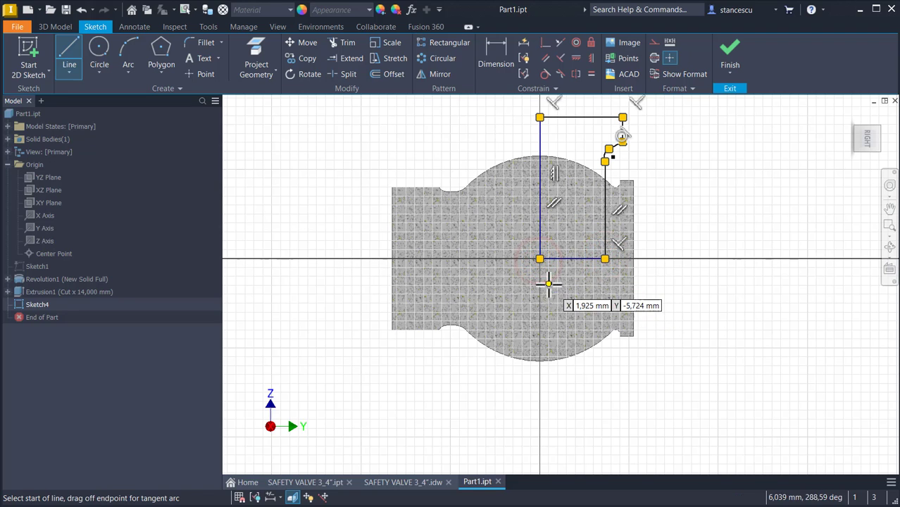
pyautogui.press('Escape')
# Convert the profile line lying on the Z axis to a centerline.
pyautogui.click(540, 192)
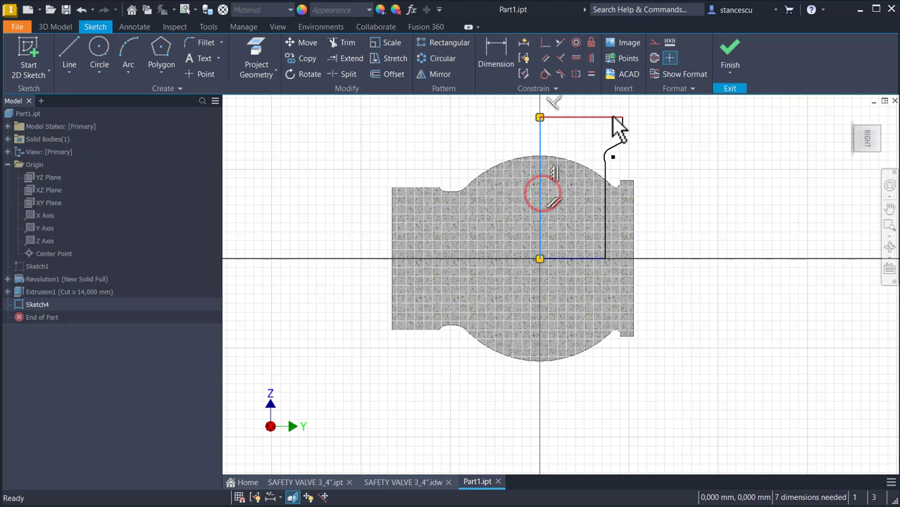
pyautogui.click(654, 58)
pyautogui.click(671, 161)
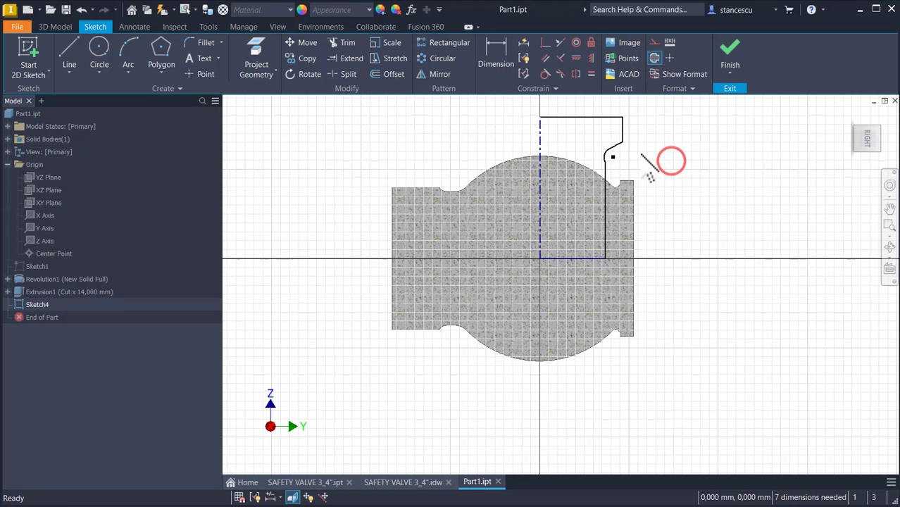
# Make the small arc tangent to the long profile line parallel to the centerline.
pyautogui.click(545, 74)
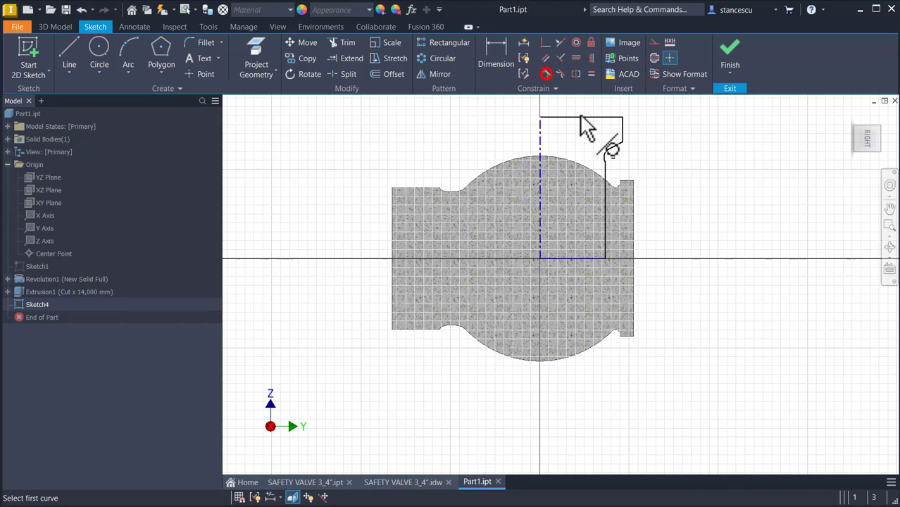
pyautogui.click(604, 161)
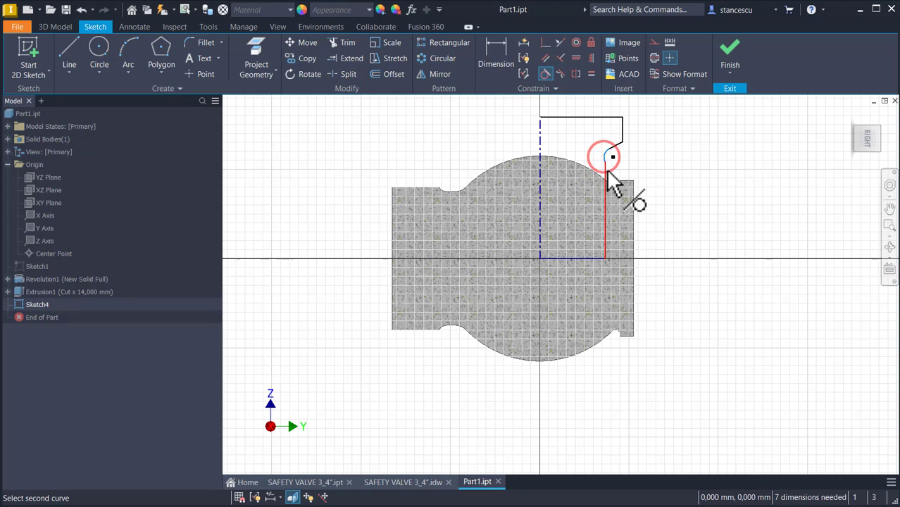
pyautogui.click(605, 158)
pyautogui.click(675, 138)
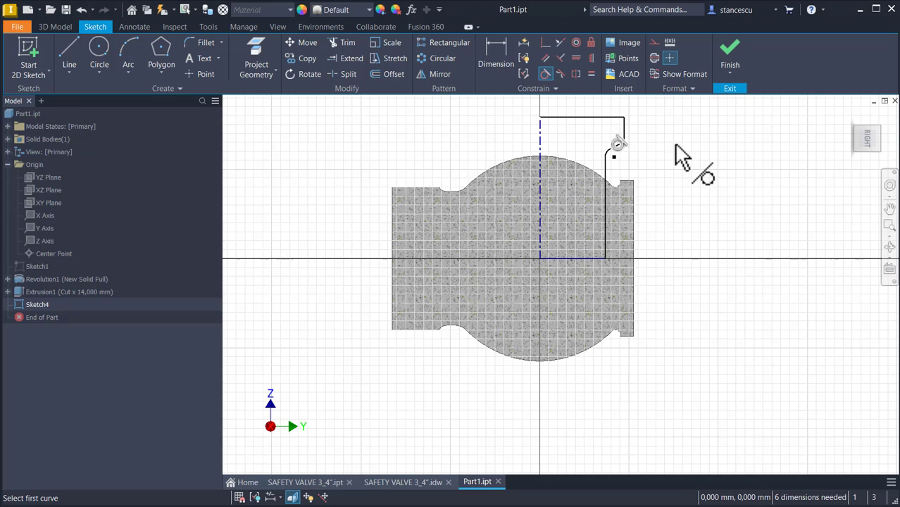
# Dimension the short outer line of the profile, parallel to the centerline, to 9 mm.
pyautogui.click(498, 70)
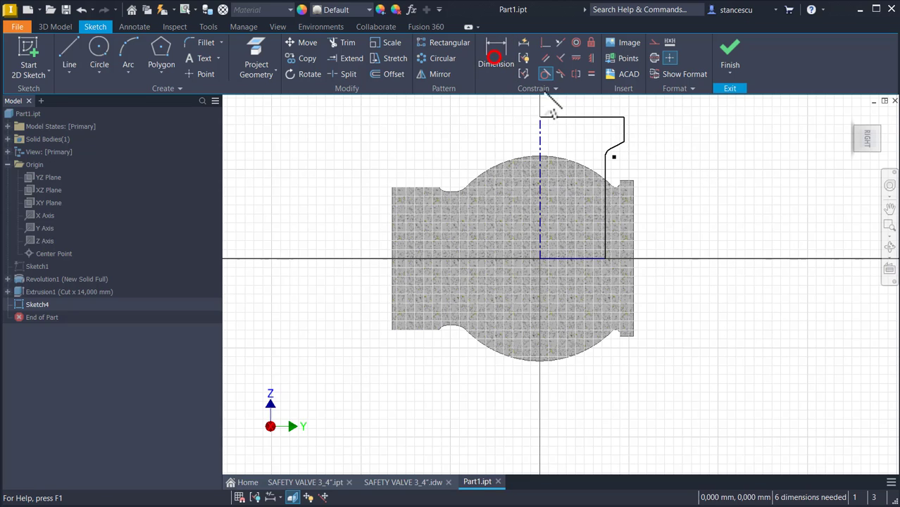
pyautogui.click(627, 122)
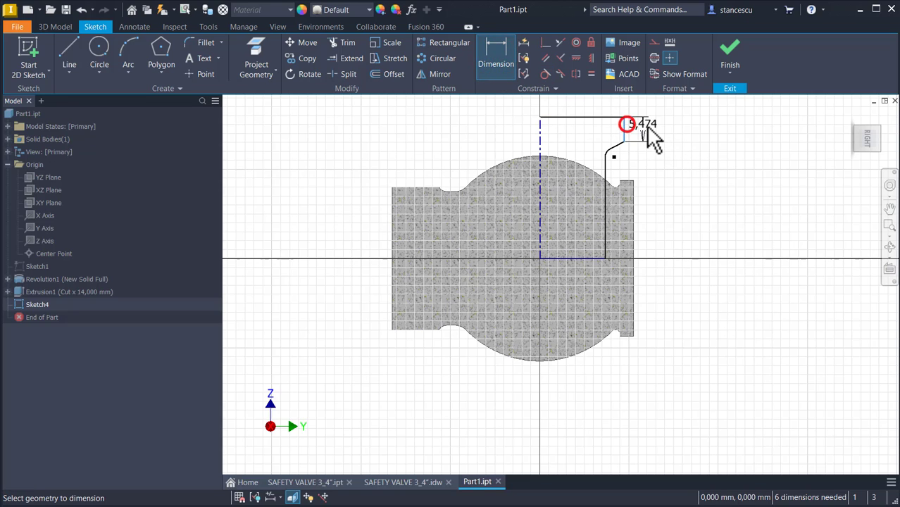
pyautogui.click(646, 125)
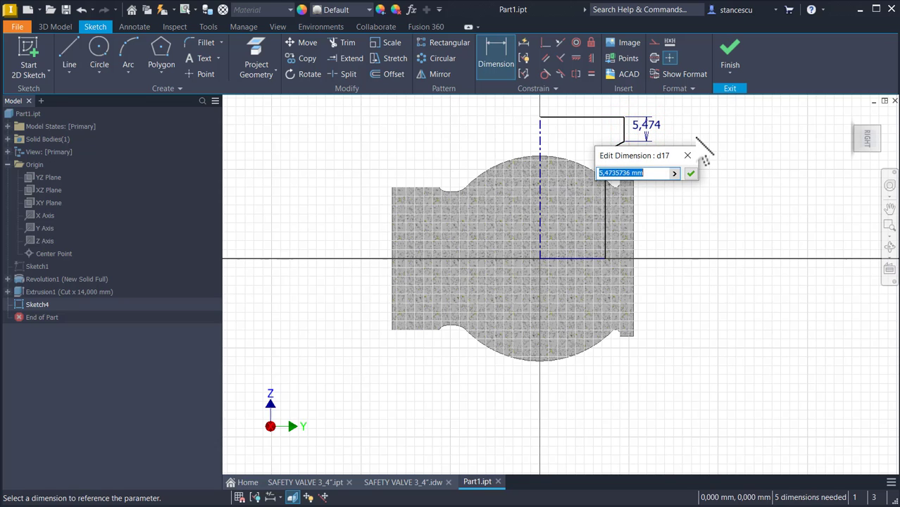
pyautogui.write('9')
pyautogui.press('Return')
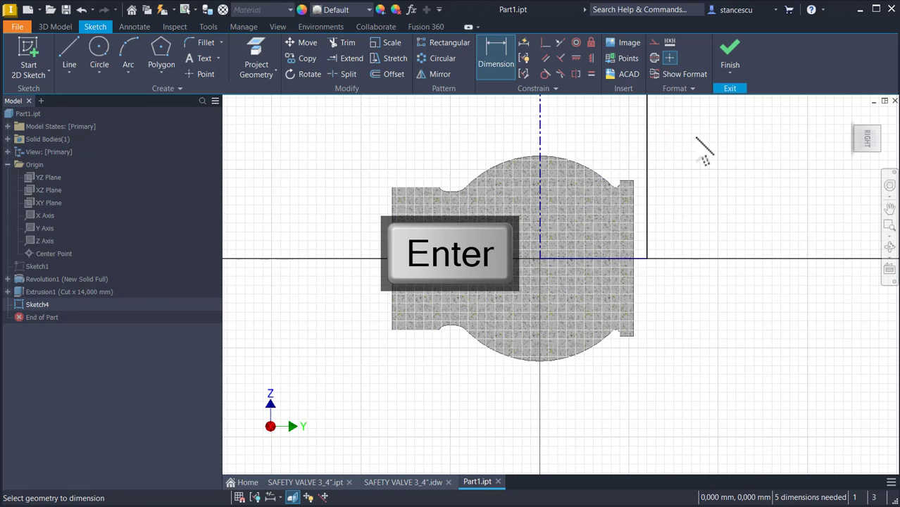
# Dimension the long profile line parallel to the centerline as a 32 mm diameter about the centerline.
pyautogui.click(646, 159)
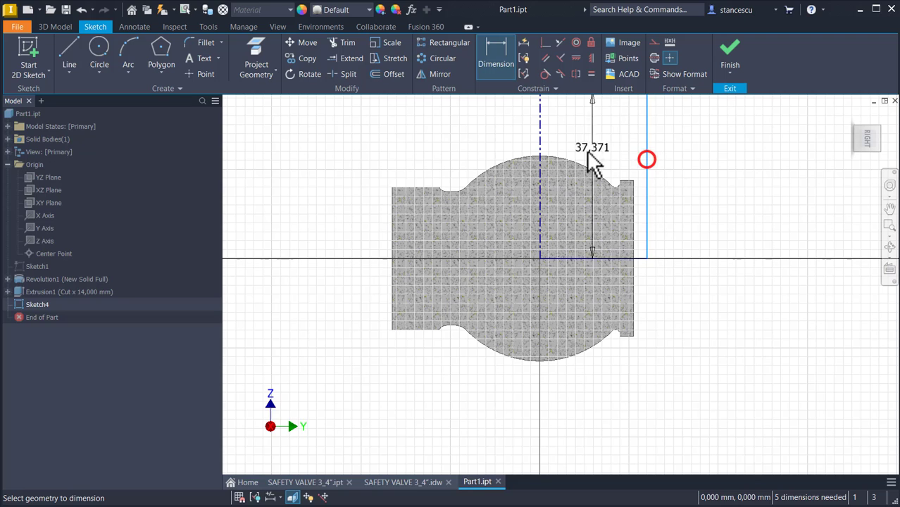
pyautogui.click(541, 151)
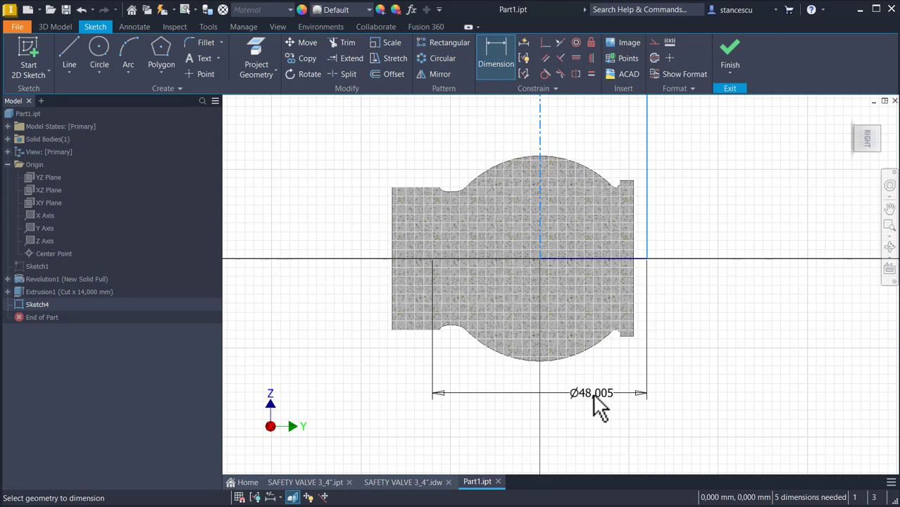
pyautogui.click(590, 394)
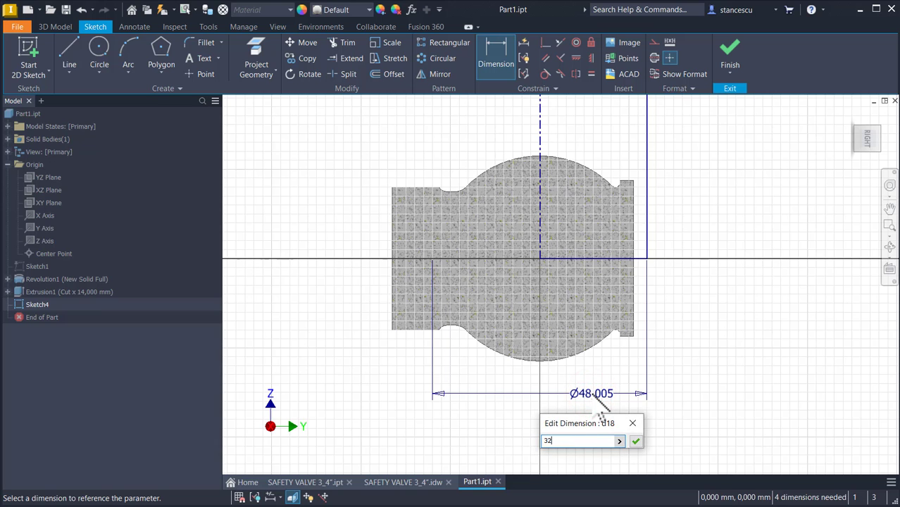
pyautogui.press('Return')
# Dimension the small arc between the long profile line and the sloped line with a 2 mm radius.
pyautogui.press('Home')
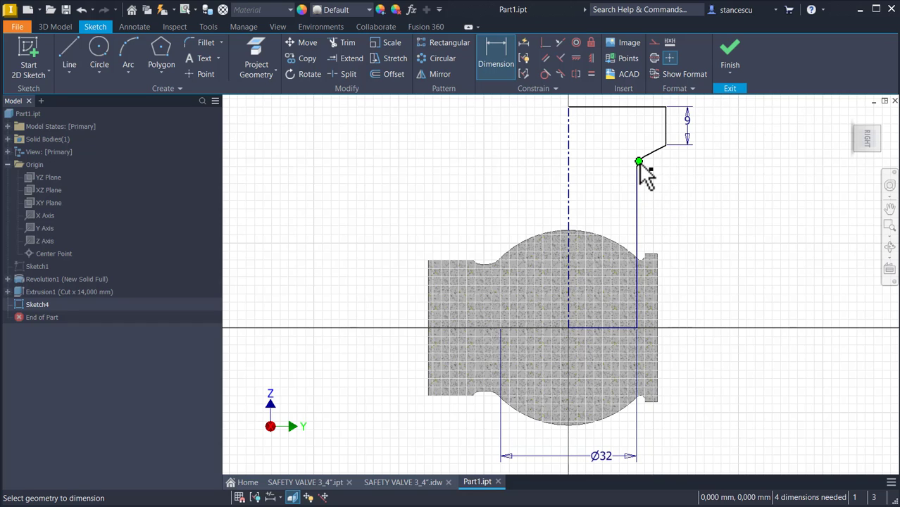
pyautogui.scroll(-3, 646, 178)
pyautogui.click(641, 160)
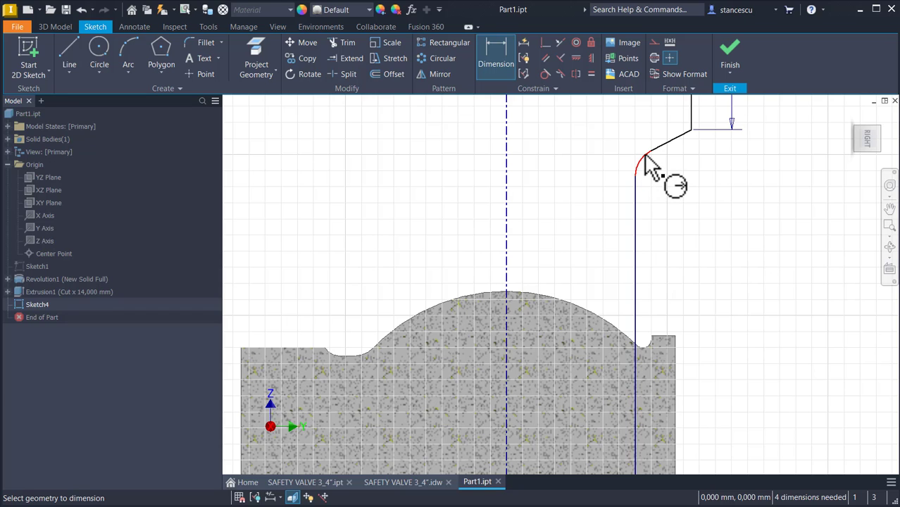
pyautogui.click(617, 150)
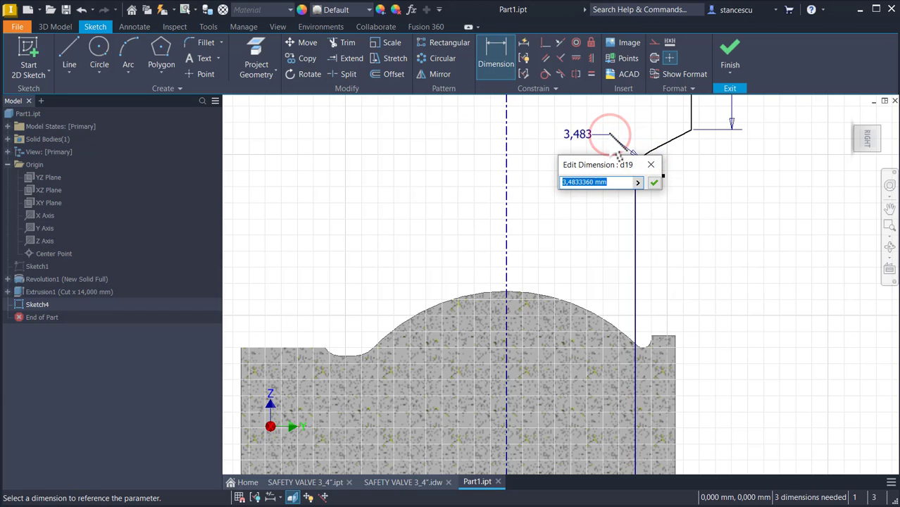
pyautogui.write('2')
pyautogui.press('Return')
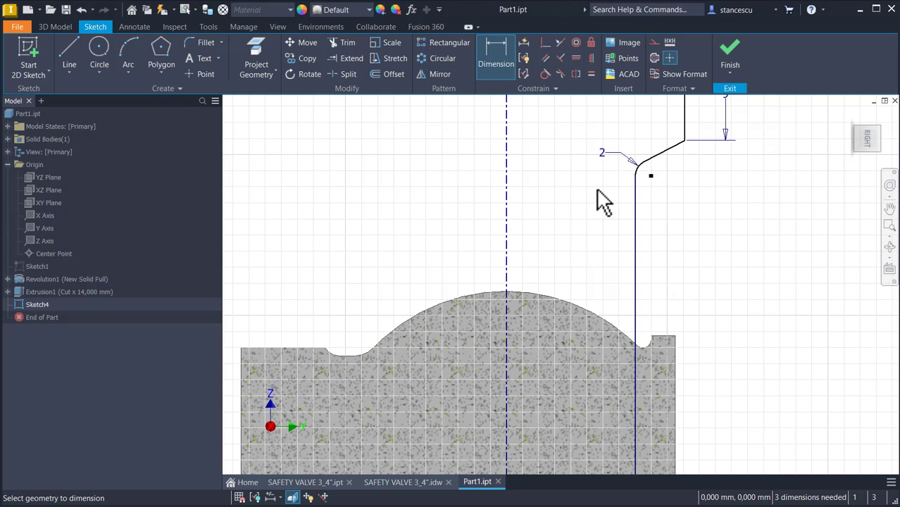
pyautogui.scroll(2, 597, 191)
pyautogui.scroll(2, 601, 202)
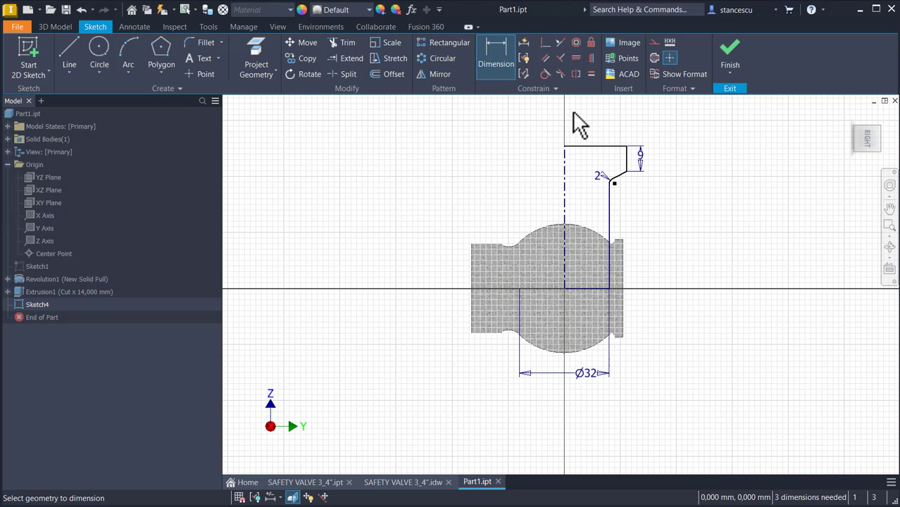
pyautogui.press('Escape')
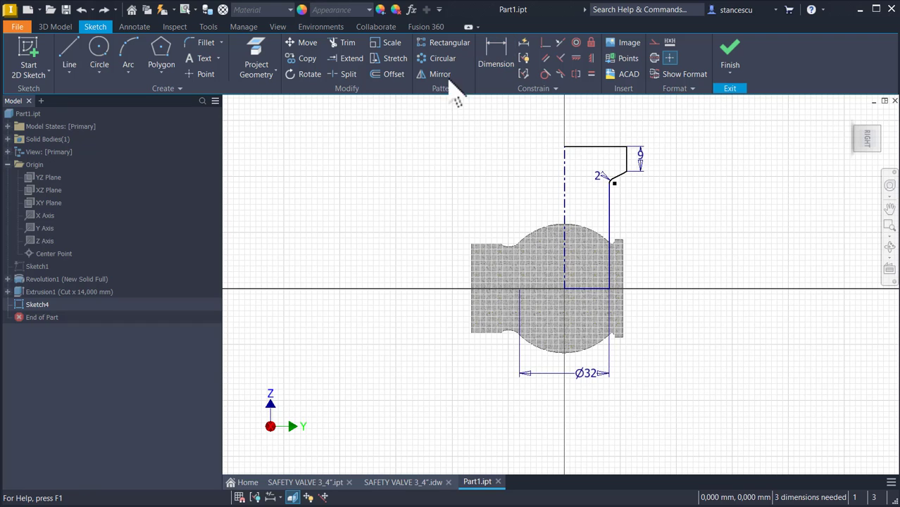
# Dimension the angle between the sloped line and the profile's outer end line to 30 degrees.
pyautogui.click(495, 57)
pyautogui.scroll(-2, 625, 185)
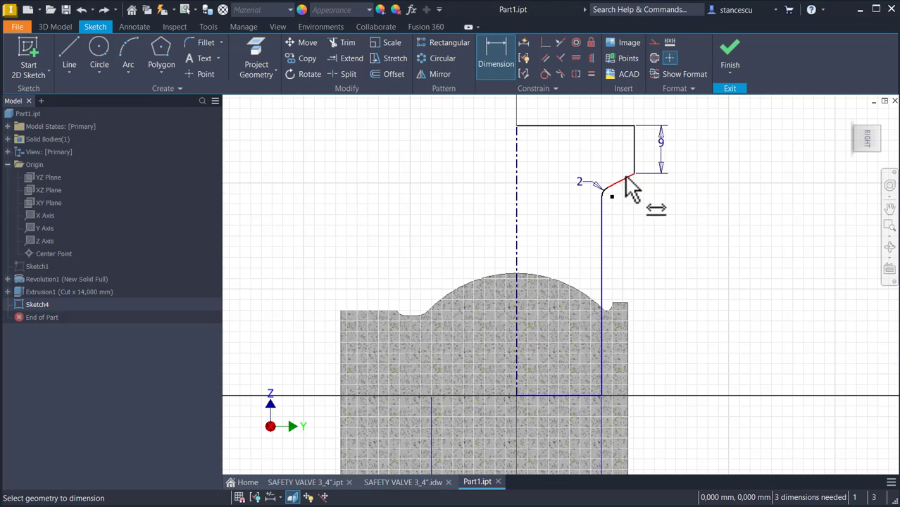
pyautogui.click(625, 179)
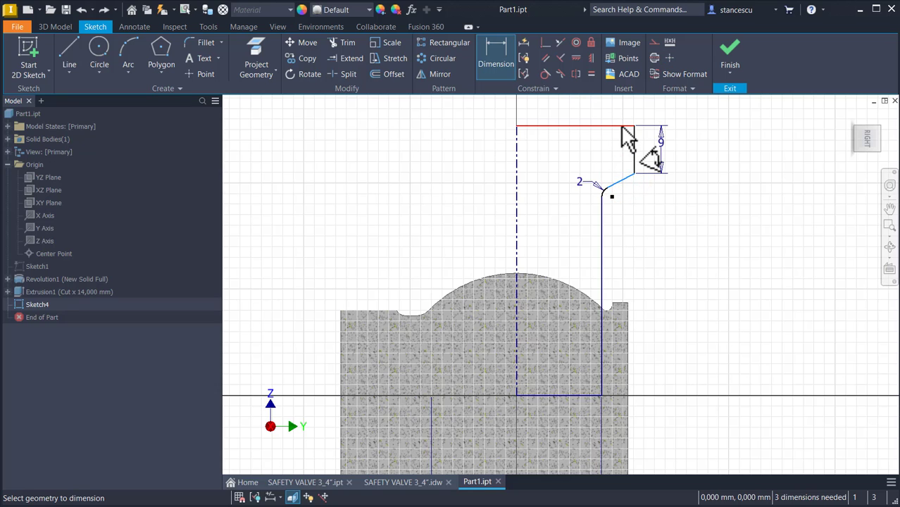
pyautogui.click(619, 127)
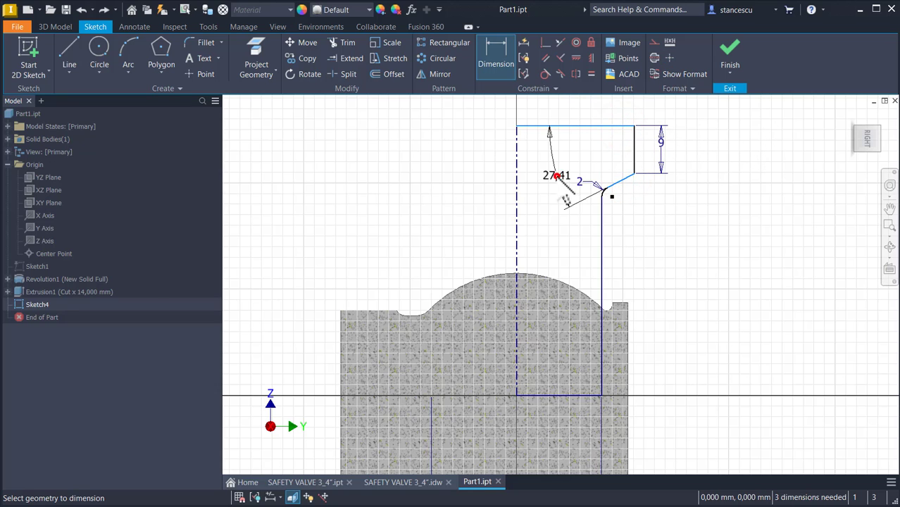
pyautogui.click(557, 176)
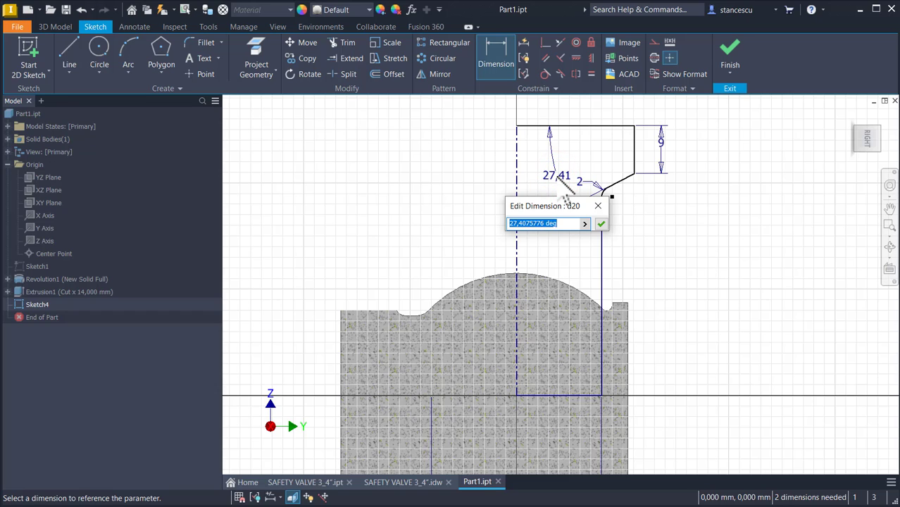
pyautogui.press('Return')
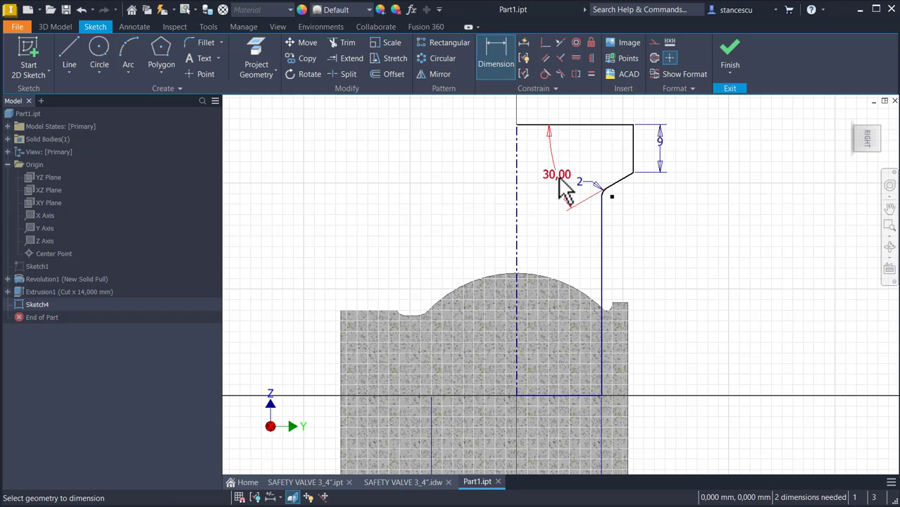
# Dimension the centerline's length from the origin to the profile's outer end to 30 mm.
pyautogui.click(518, 201)
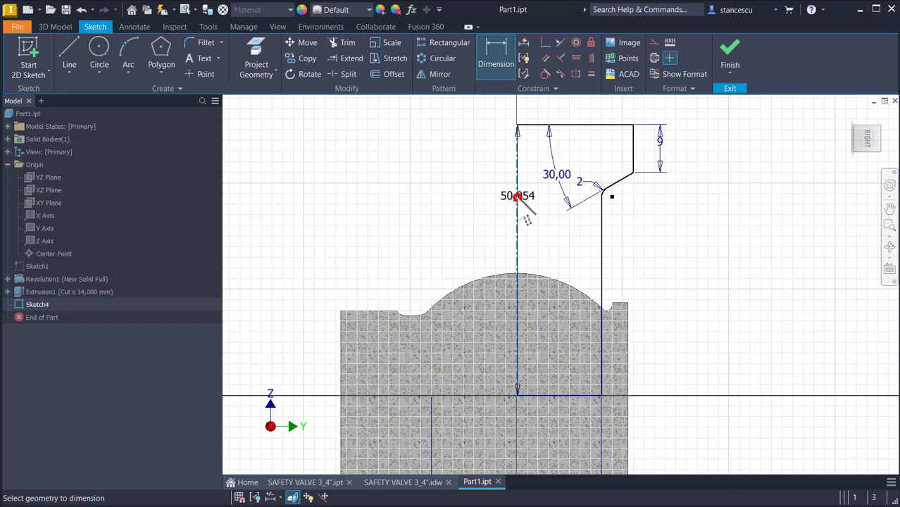
pyautogui.click(285, 262)
pyautogui.write('30')
pyautogui.press('Return')
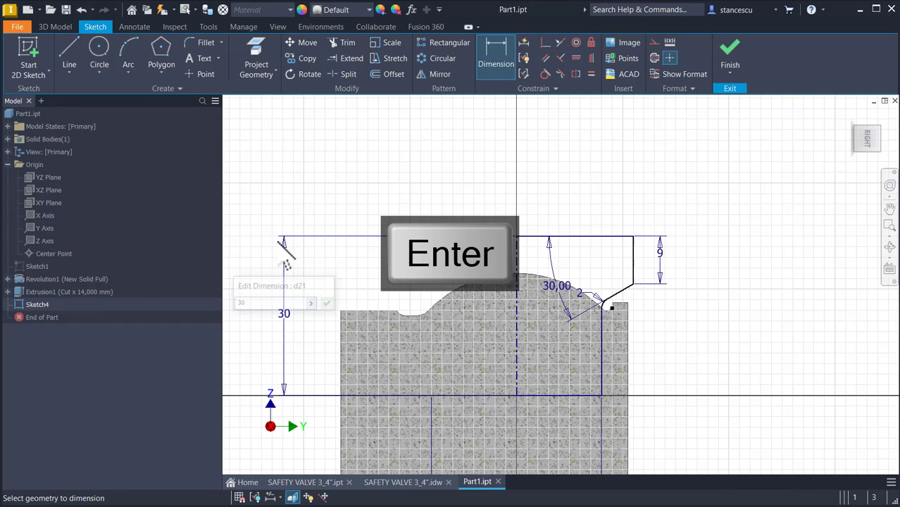
# Dimension the short outer line as a diameter about the centerline, driven by the Corners parameter.
pyautogui.click(634, 255)
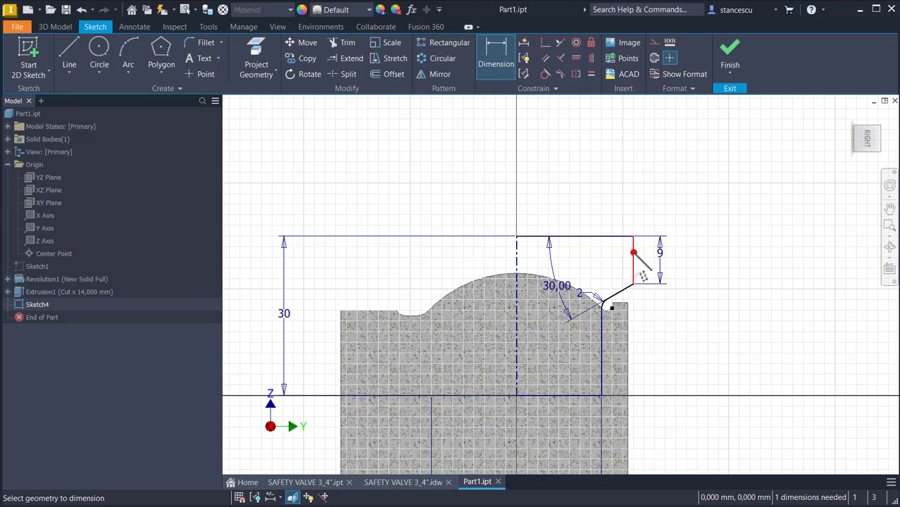
pyautogui.click(519, 254)
pyautogui.click(530, 173)
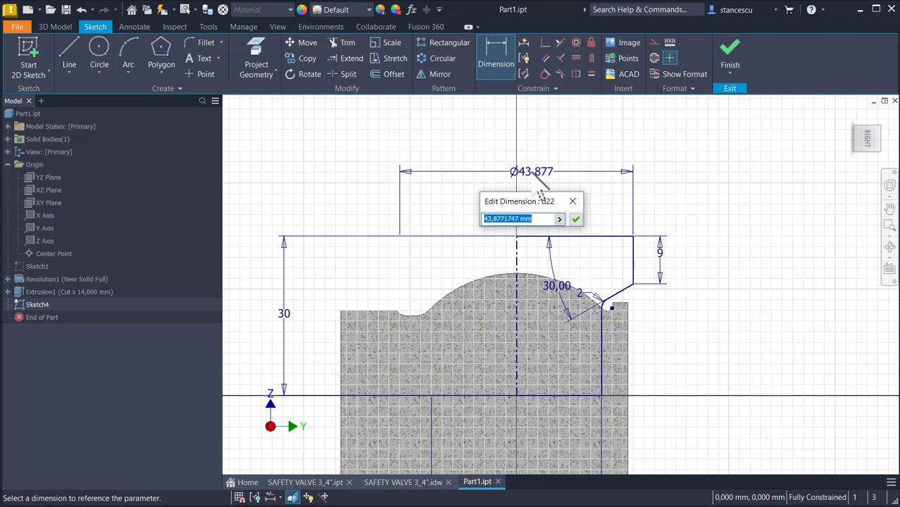
pyautogui.click(559, 219)
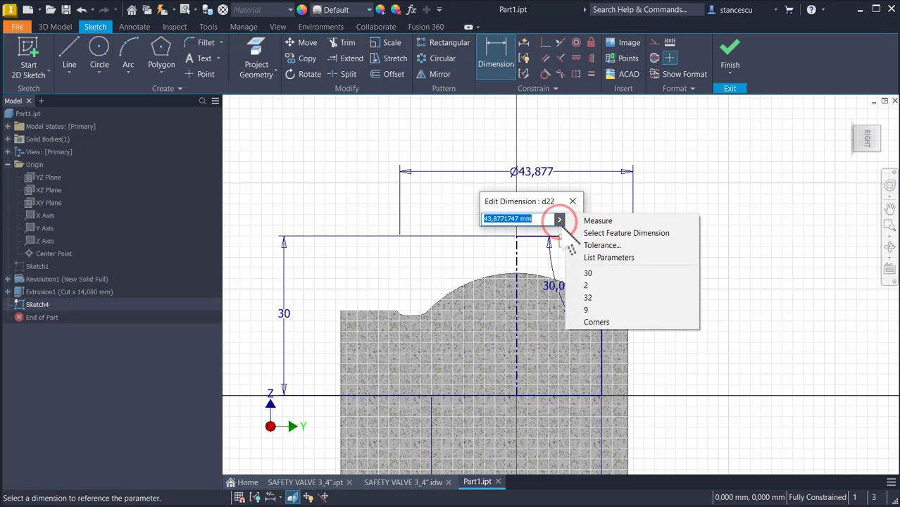
pyautogui.click(610, 259)
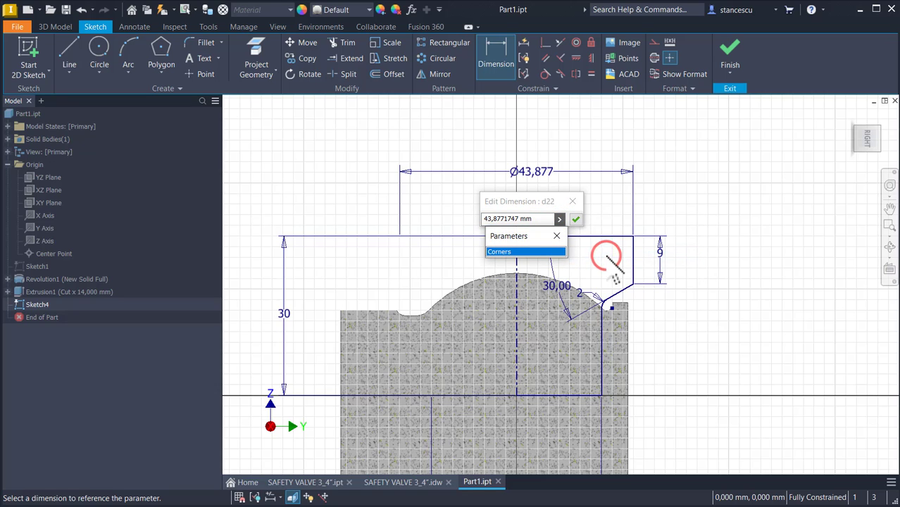
pyautogui.click(543, 252)
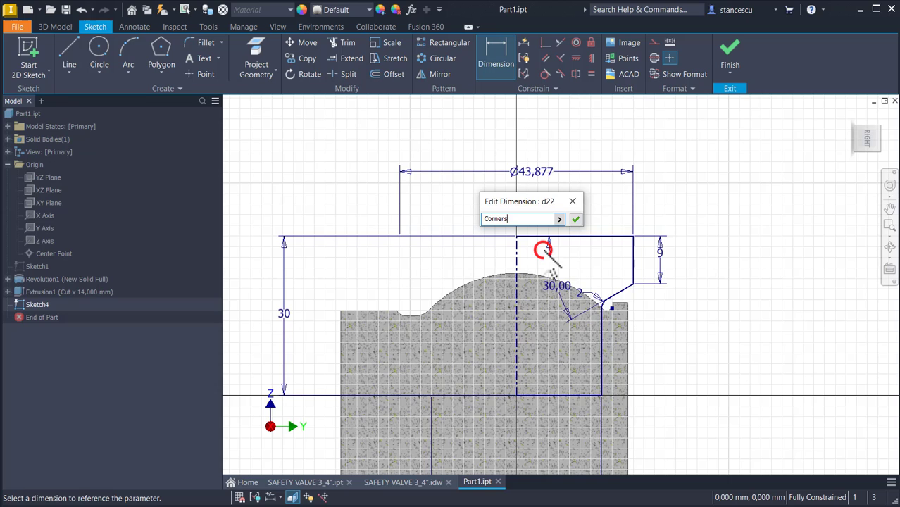
pyautogui.click(575, 219)
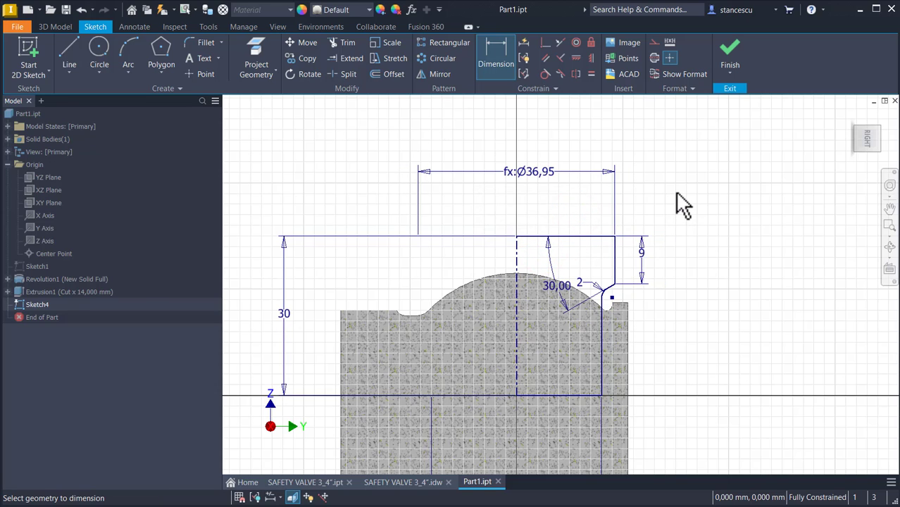
# Finish the sketch and revolve the profile a full 360 degrees about its centerline, joining it to the body.
pyautogui.click(732, 51)
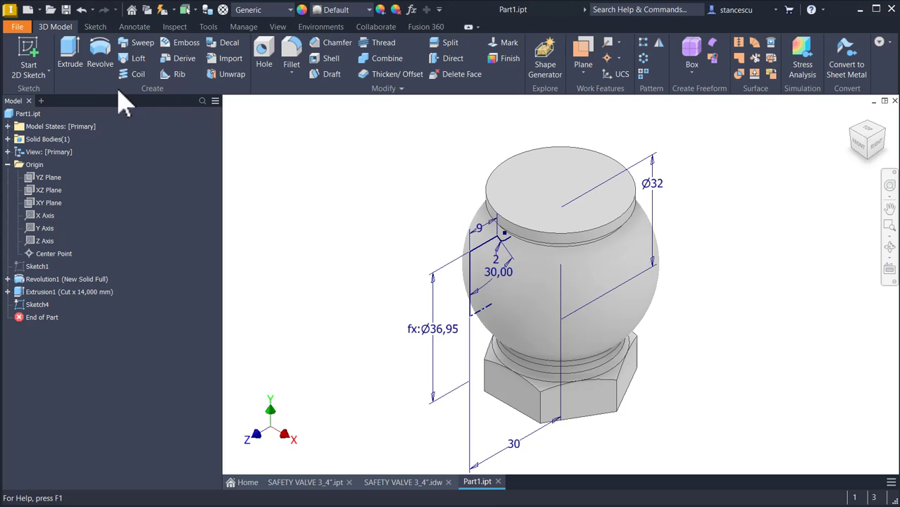
pyautogui.click(92, 48)
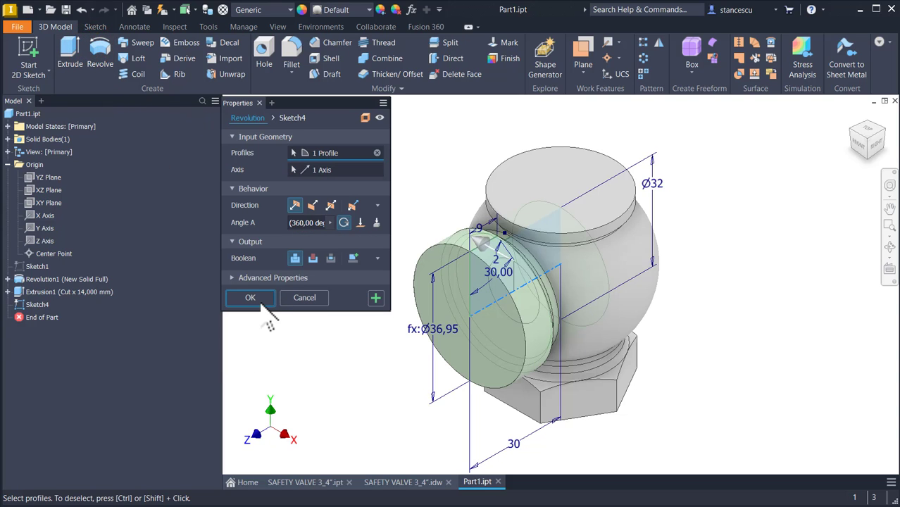
pyautogui.click(259, 302)
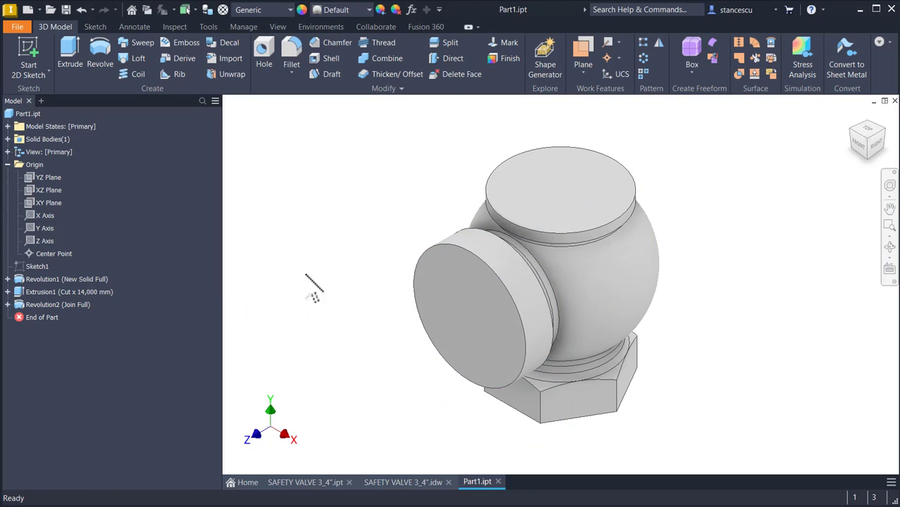
# Start a new sketch on the circular end face of the side branch.
pyautogui.click(453, 327)
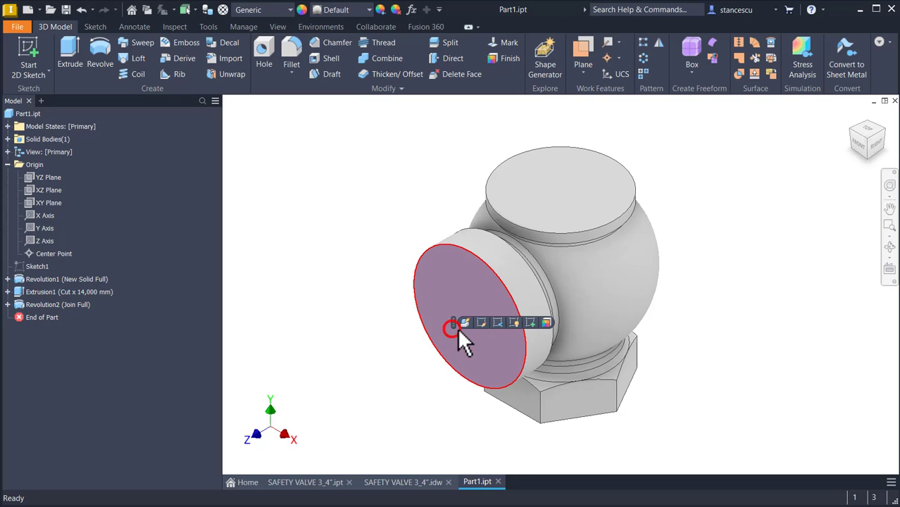
pyautogui.click(530, 323)
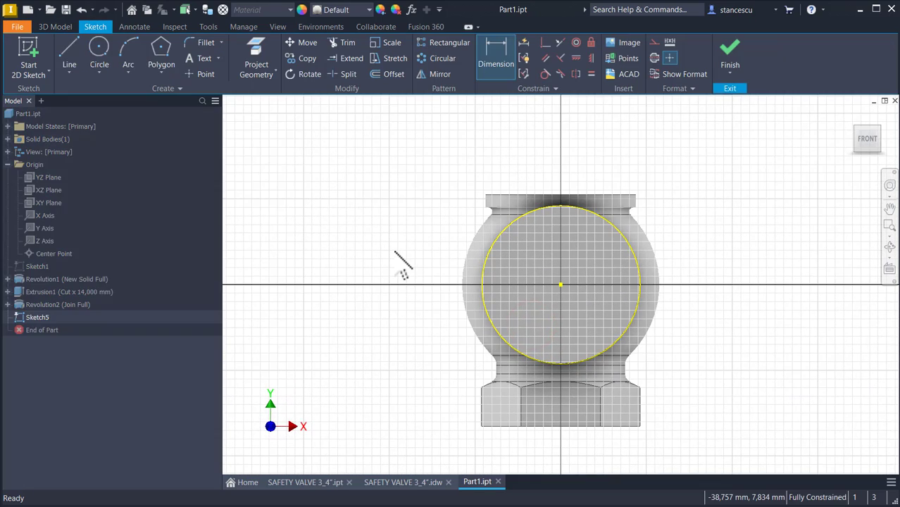
pyautogui.press('Escape')
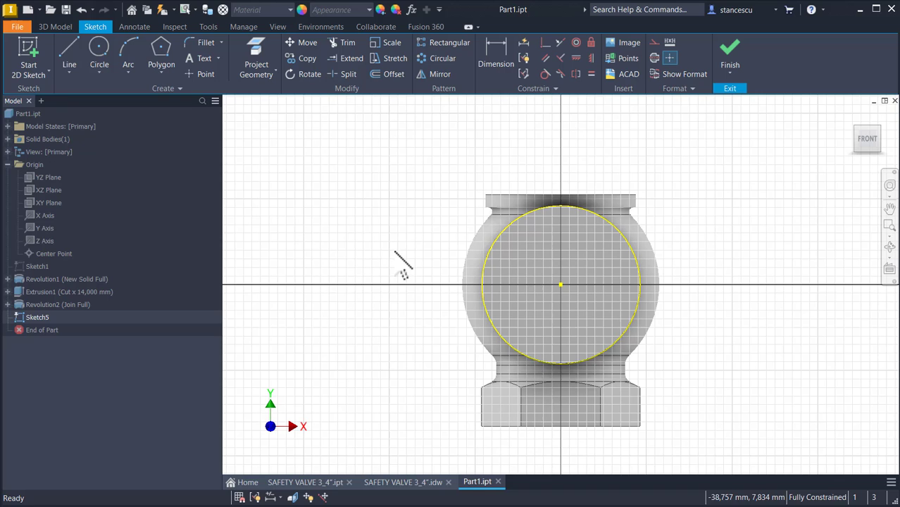
# Draw a six-sided inscribed polygon centered on the origin with a corner on the face's circle, and align that corner horizontally with the center.
pyautogui.click(161, 50)
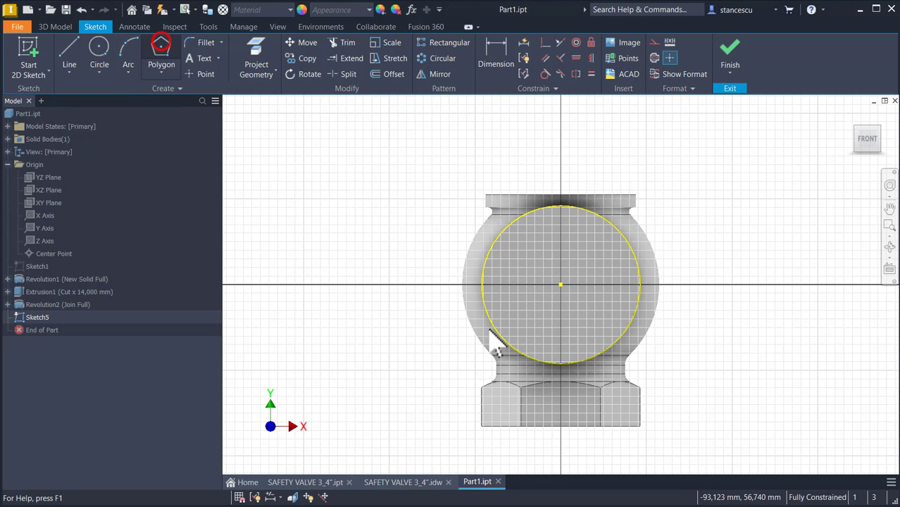
pyautogui.click(560, 285)
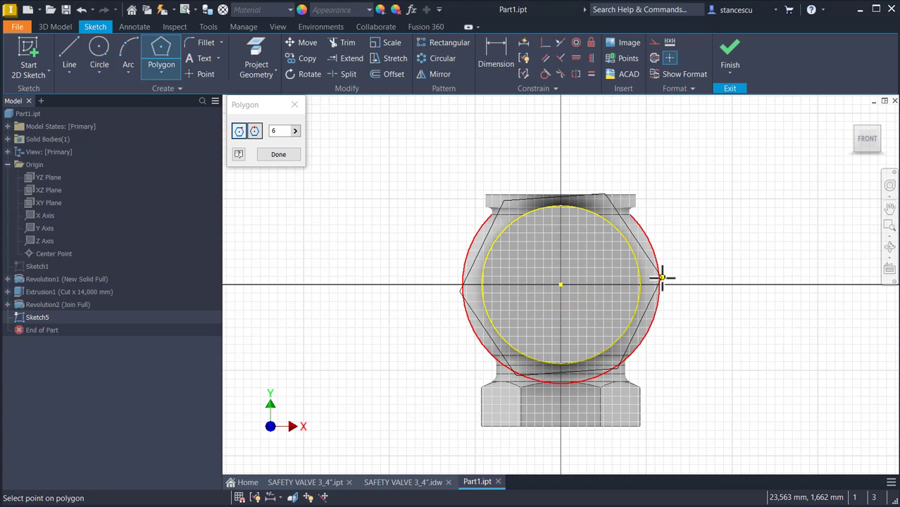
pyautogui.click(639, 285)
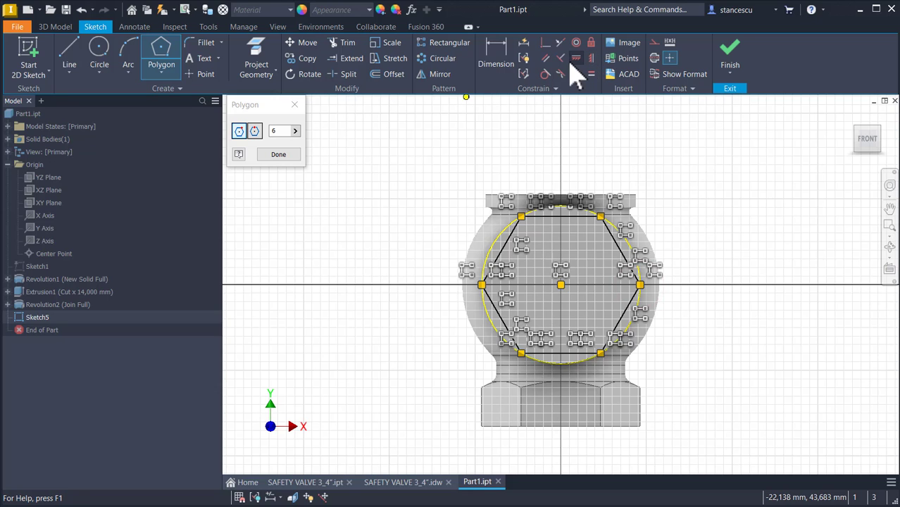
pyautogui.click(560, 286)
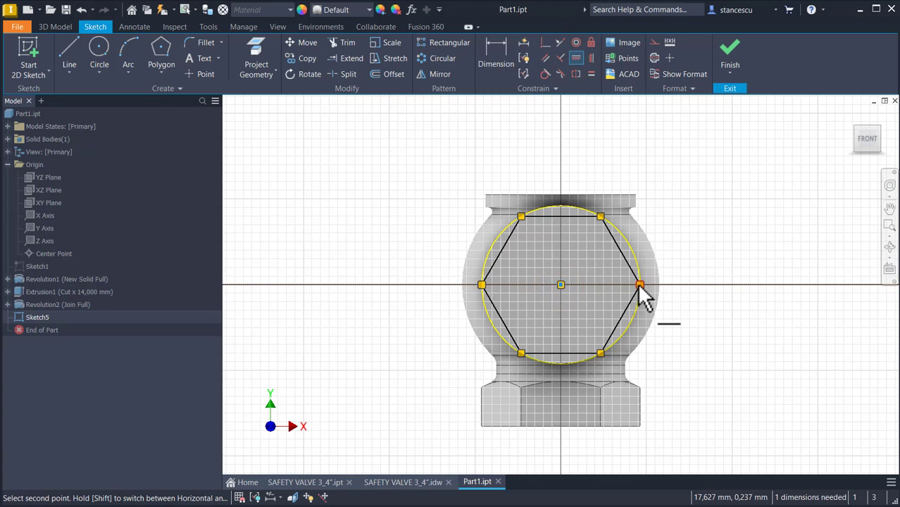
pyautogui.click(639, 285)
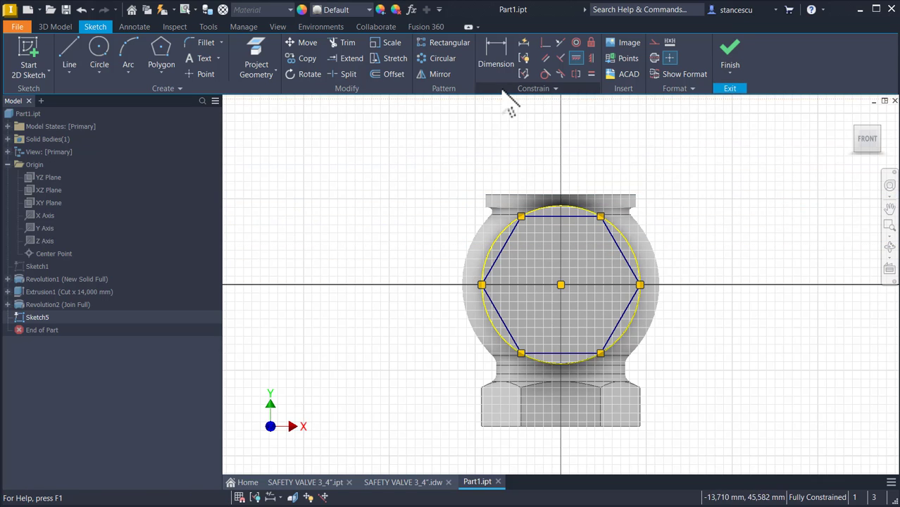
# Try to dimension the distance between two opposite flats of the hexagon.
pyautogui.click(497, 55)
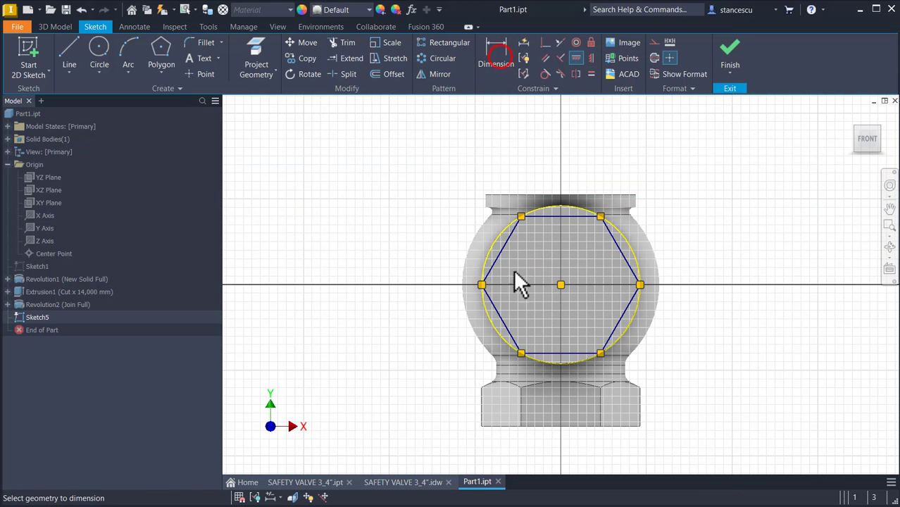
pyautogui.click(498, 311)
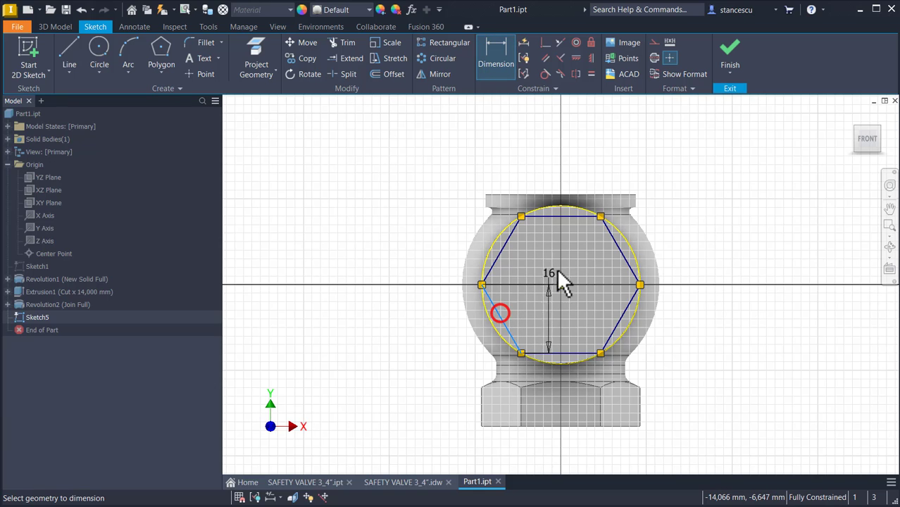
pyautogui.click(609, 232)
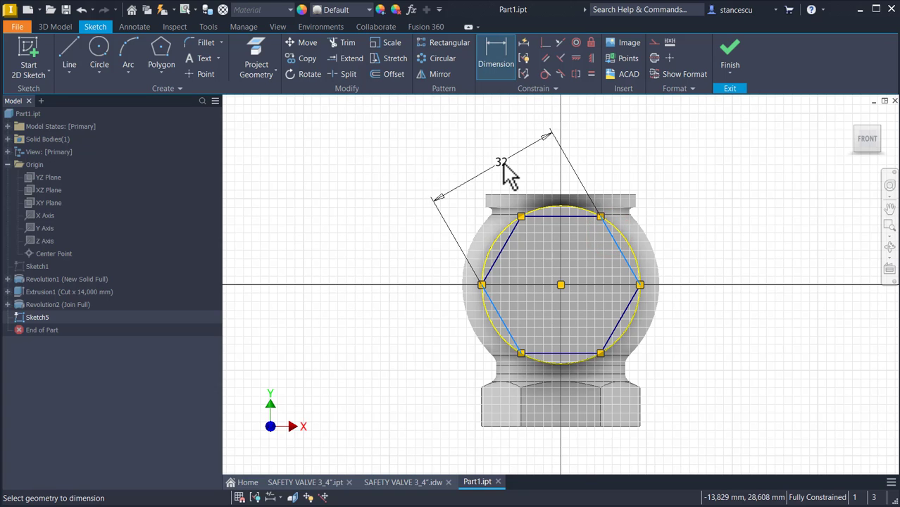
pyautogui.click(501, 163)
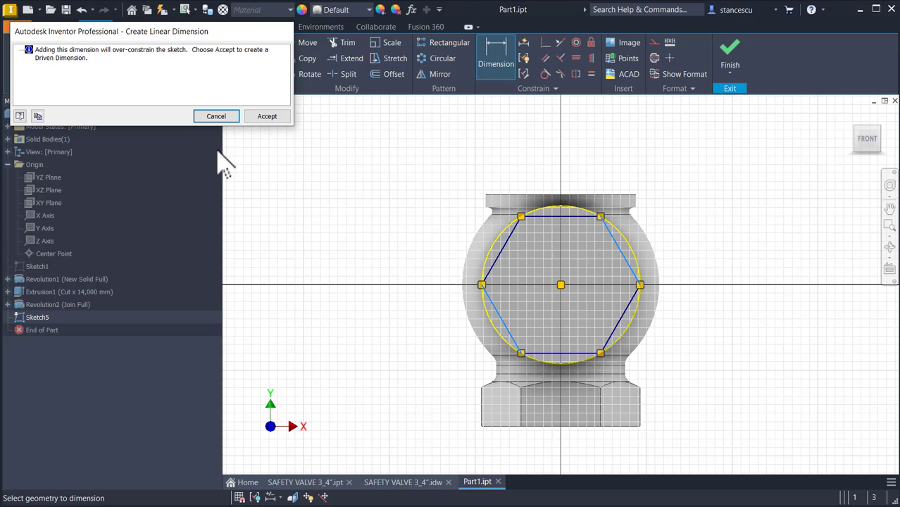
pyautogui.click(223, 113)
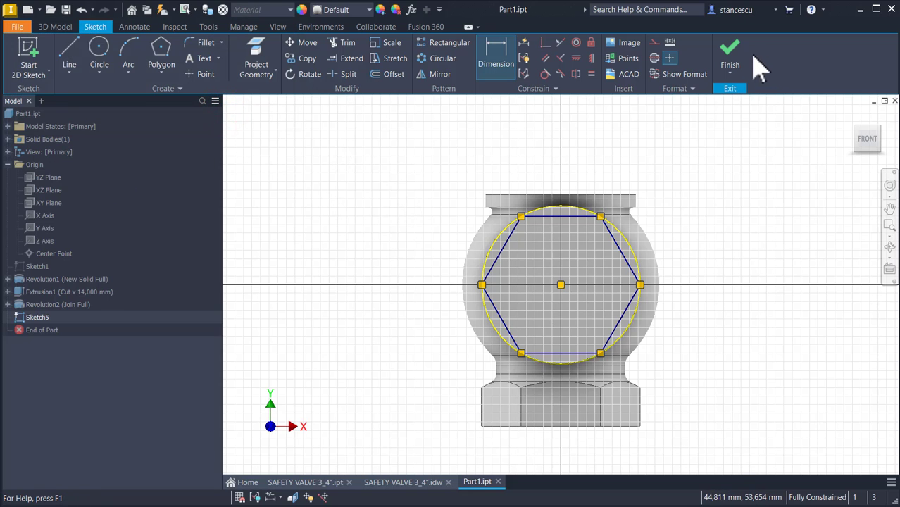
pyautogui.click(732, 57)
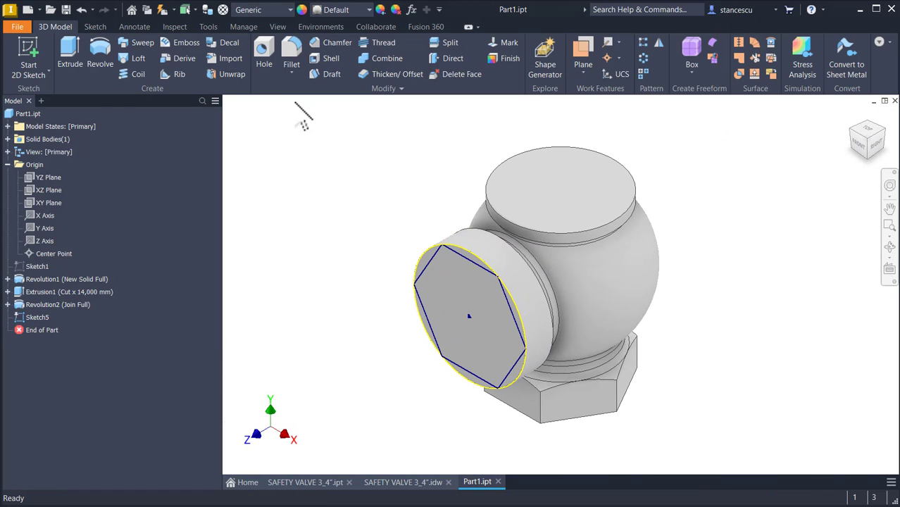
pyautogui.click(69, 58)
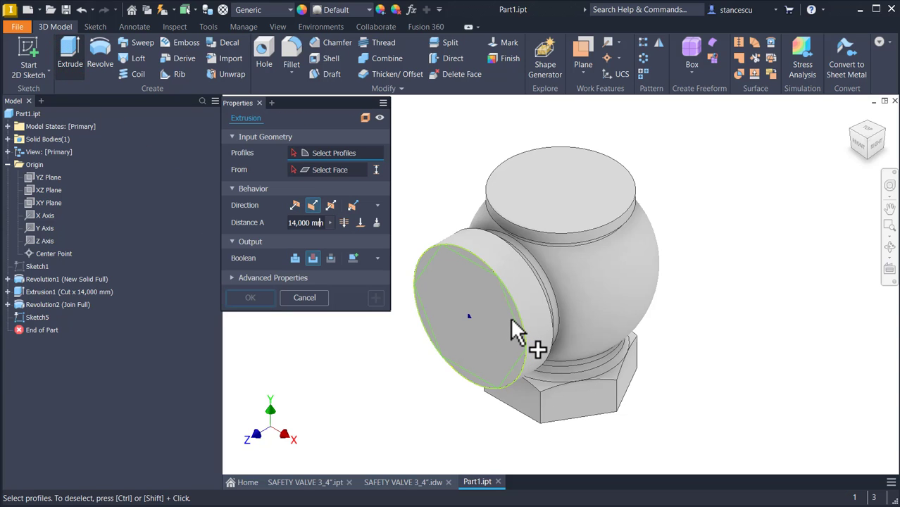
pyautogui.scroll(5, 512, 312)
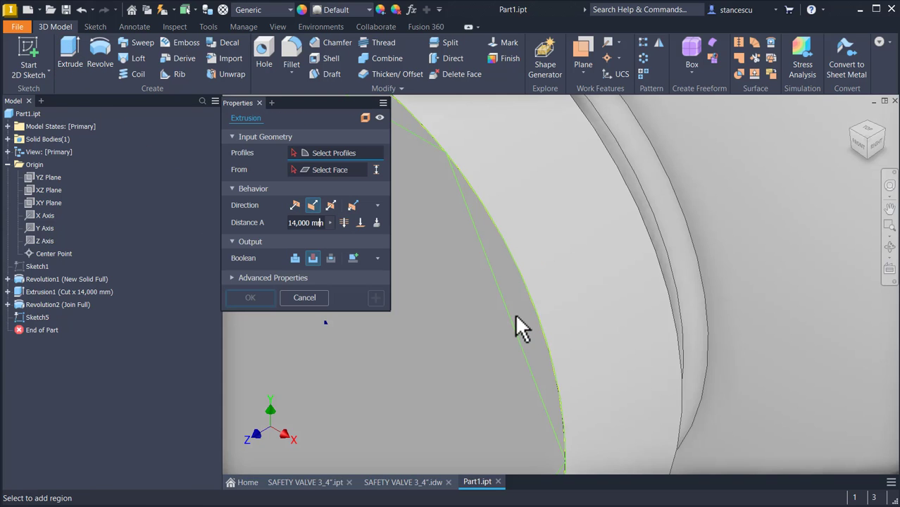
pyautogui.click(514, 304)
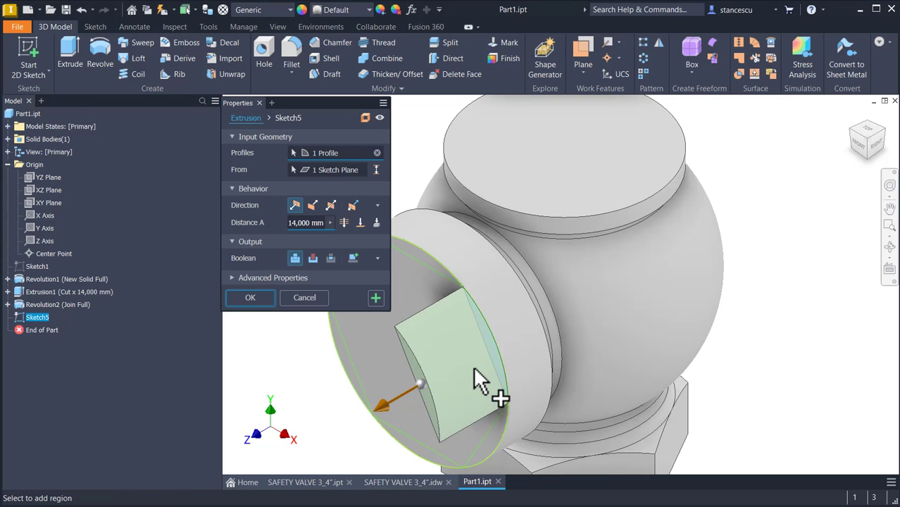
pyautogui.scroll(-5, 479, 391)
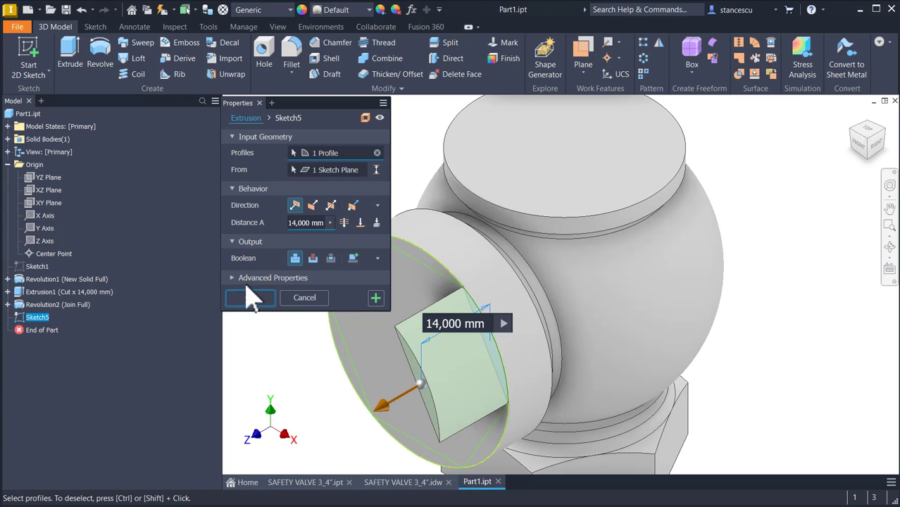
pyautogui.click(299, 297)
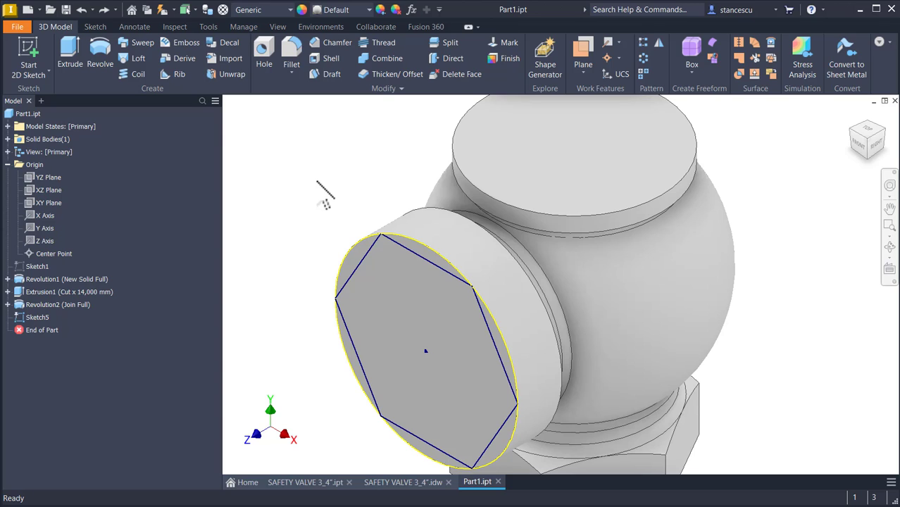
# Undo the hexagon on the branch's end face, going back to the sketch that contains only the face's circle.
pyautogui.hotkey('ctrl', 'z')
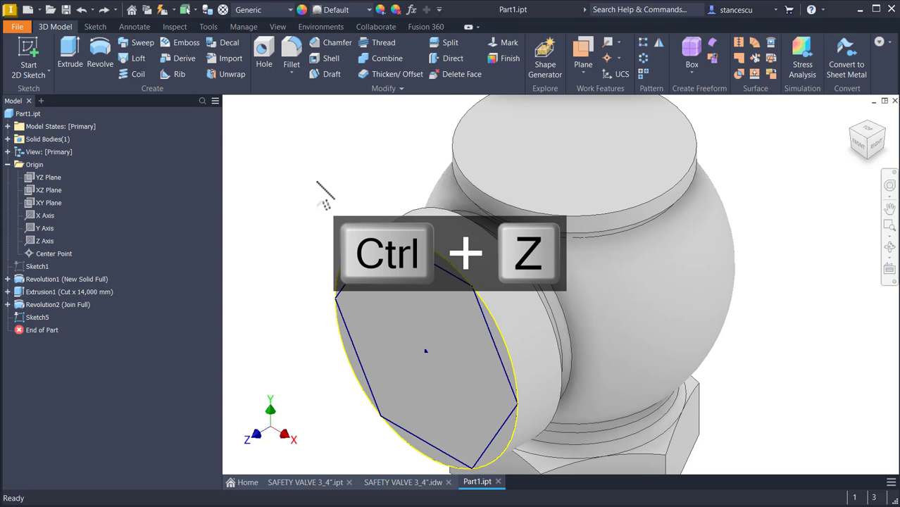
pyautogui.click(316, 182)
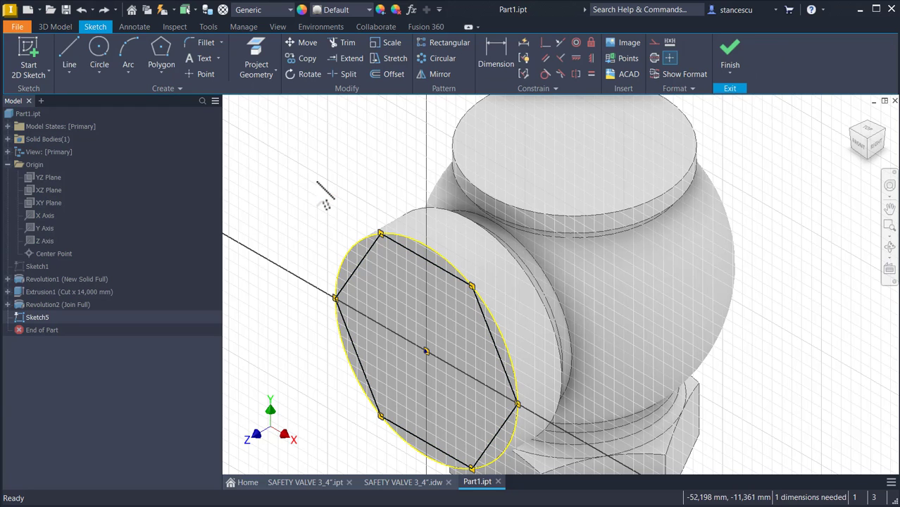
pyautogui.hotkey('ctrl', 'z')
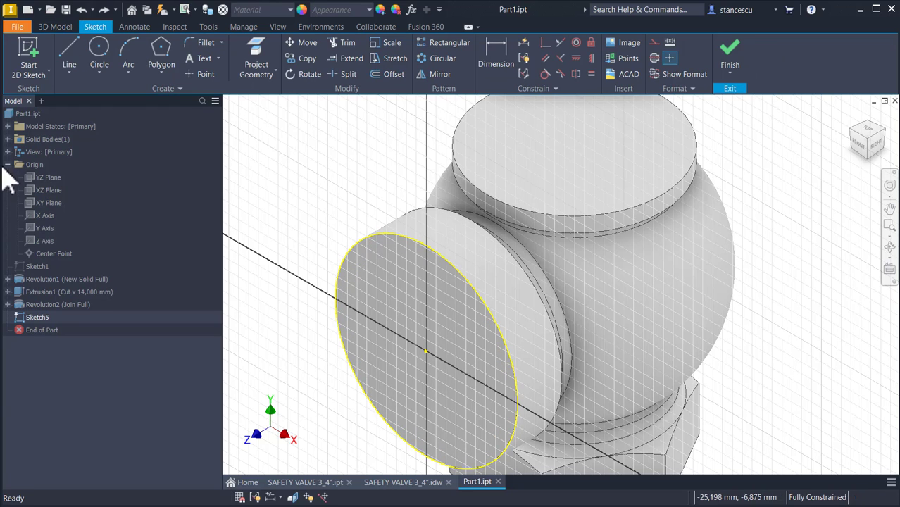
# Draw a six-sided inscribed polygon centered on the origin, its corner about 14 mm out, and align that corner horizontally with the center.
pyautogui.click(163, 60)
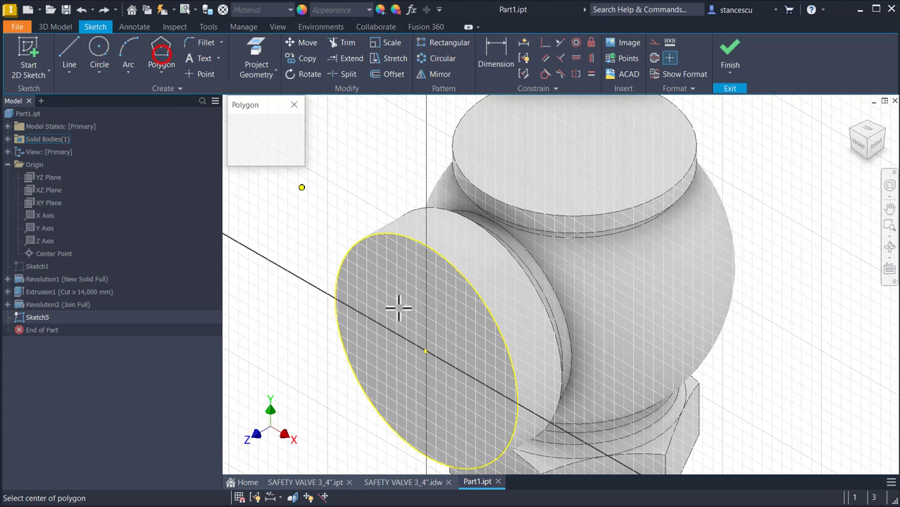
pyautogui.click(426, 350)
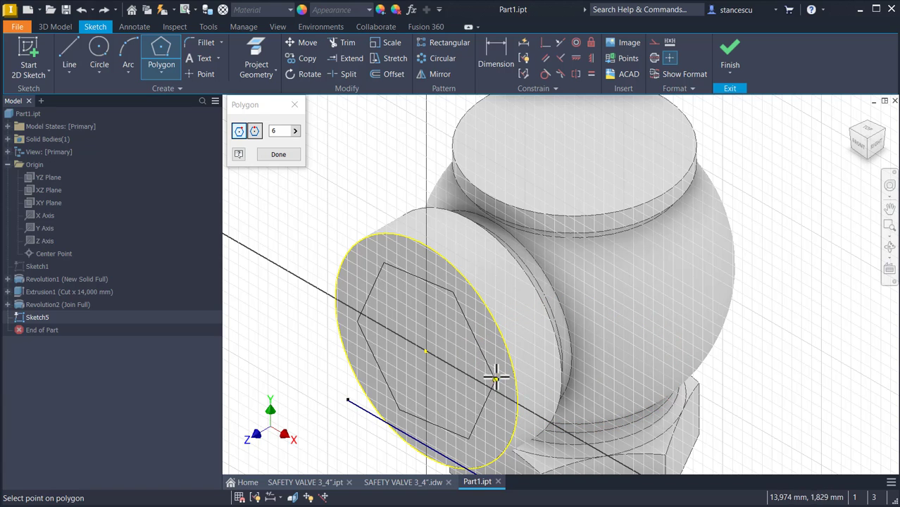
pyautogui.click(496, 376)
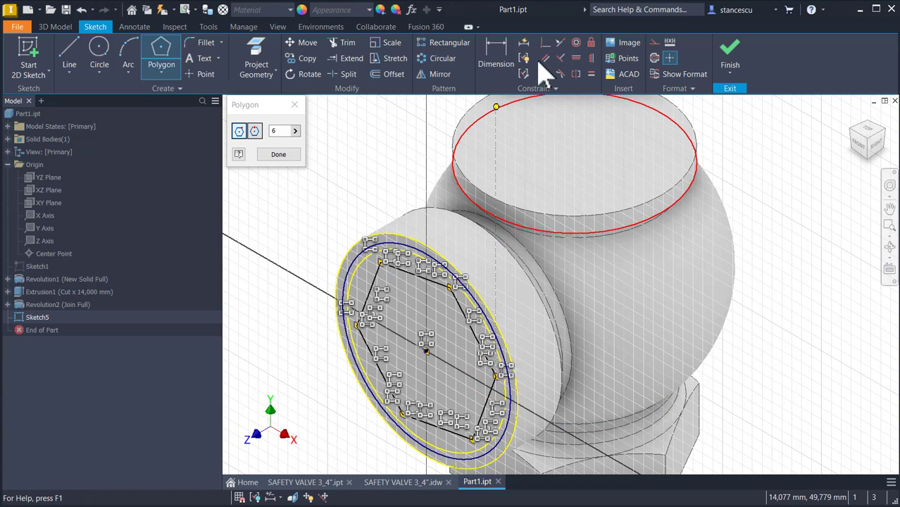
pyautogui.click(577, 59)
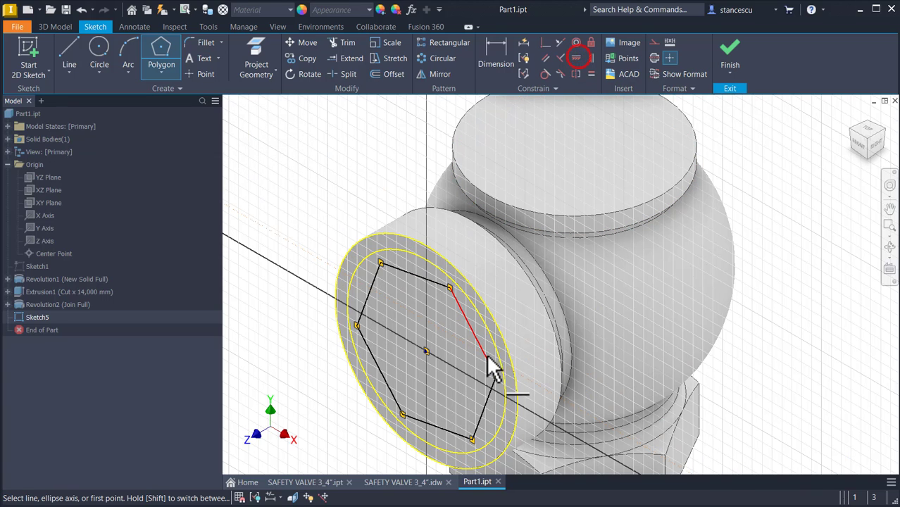
pyautogui.click(427, 351)
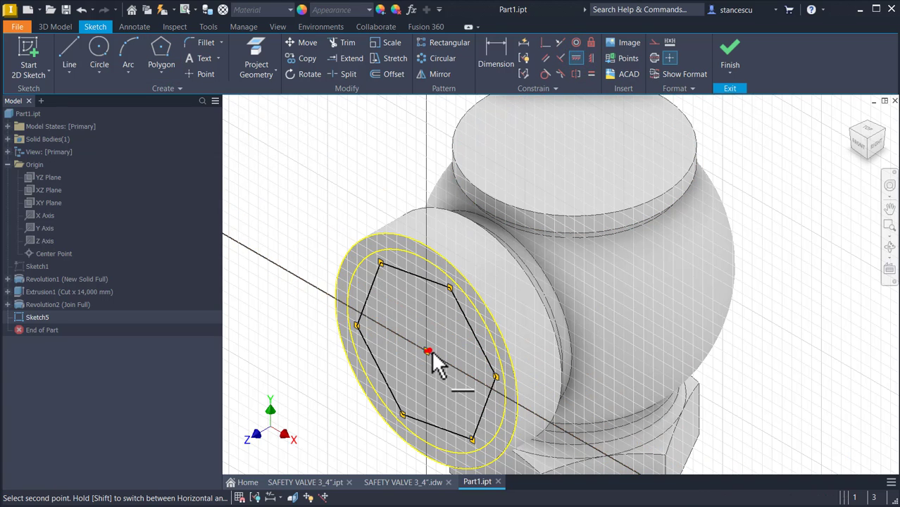
pyautogui.click(495, 375)
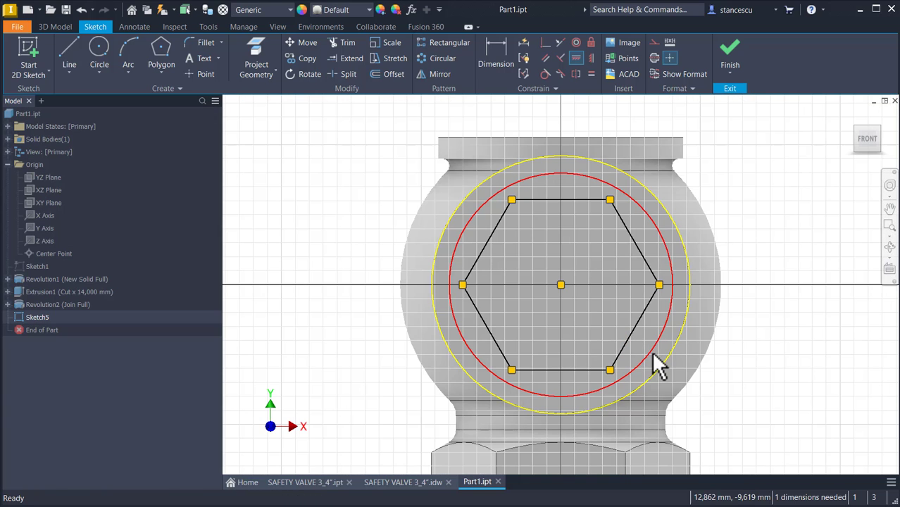
# Delete the inner circle around the hexagon and stretch the hexagon outward by its corner on the horizontal axis.
pyautogui.click(653, 353)
pyautogui.press('Delete')
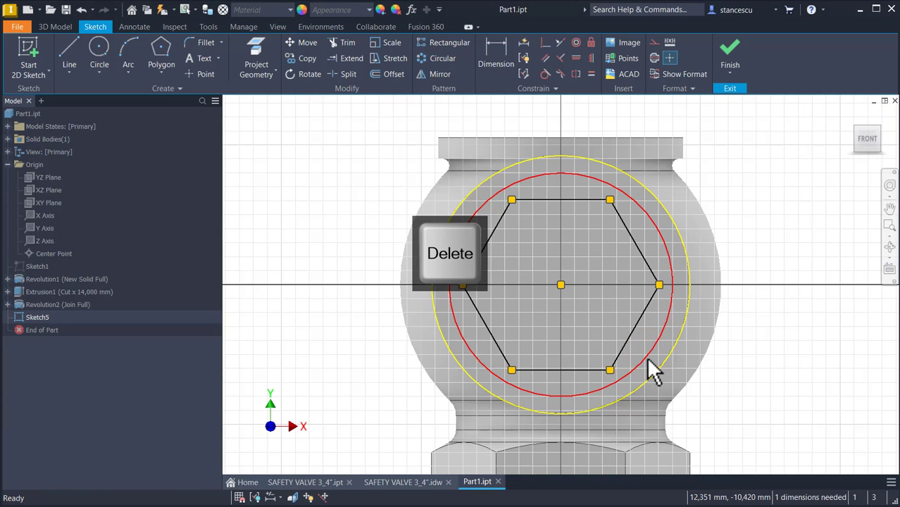
pyautogui.moveTo(658, 283); pyautogui.dragTo(666, 317)
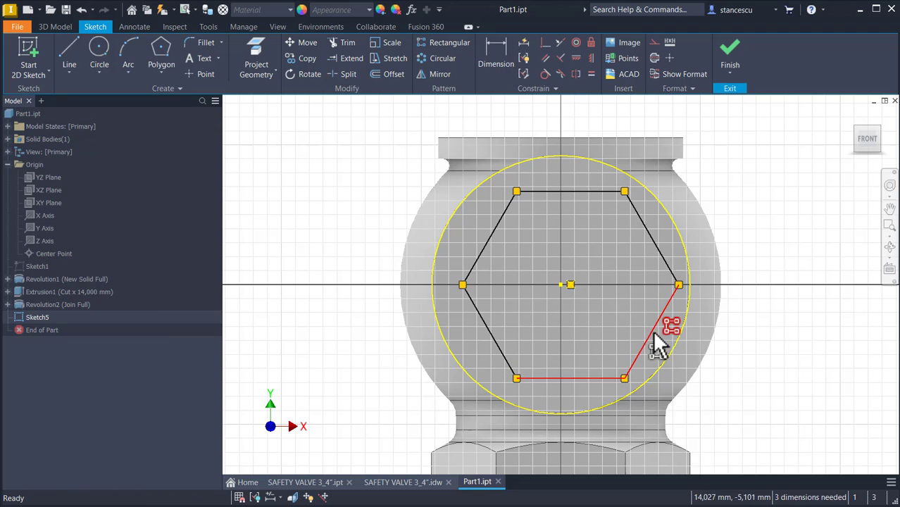
pyautogui.click(653, 345)
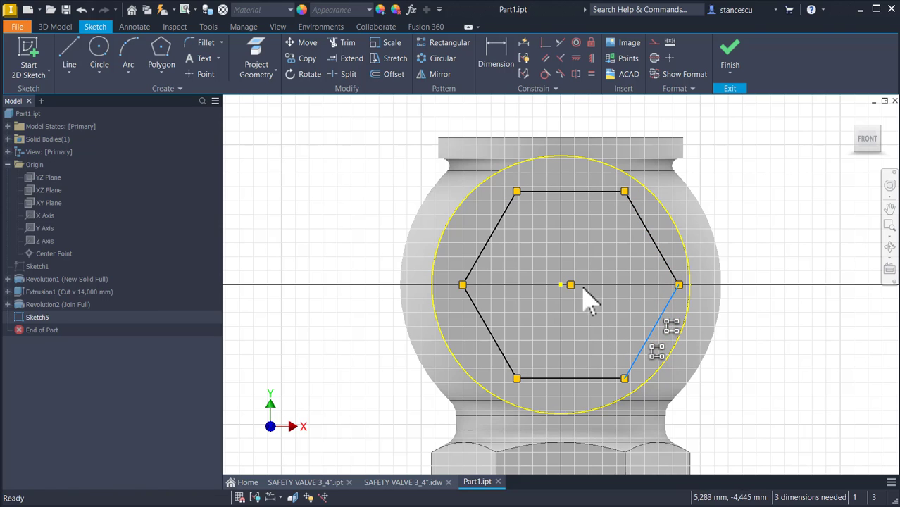
# Make the hexagon's center point coincident with the sketch origin.
pyautogui.click(544, 43)
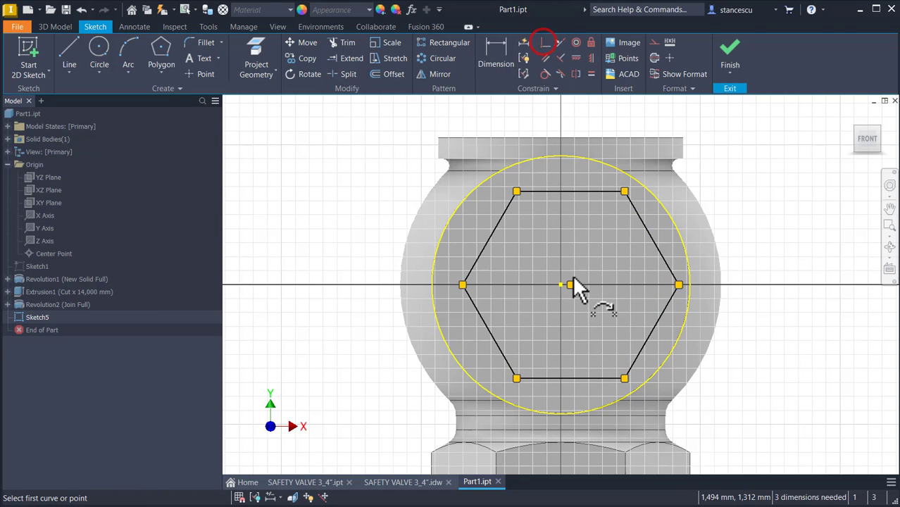
pyautogui.click(571, 283)
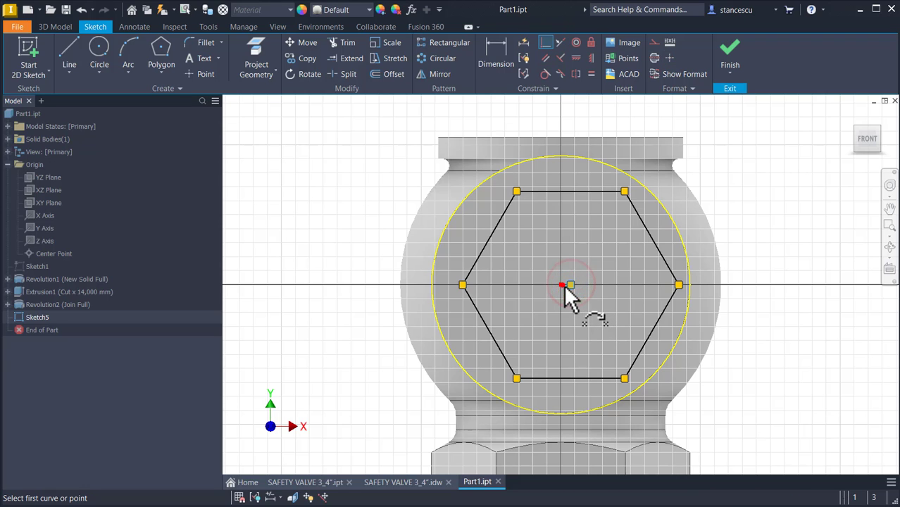
pyautogui.click(561, 284)
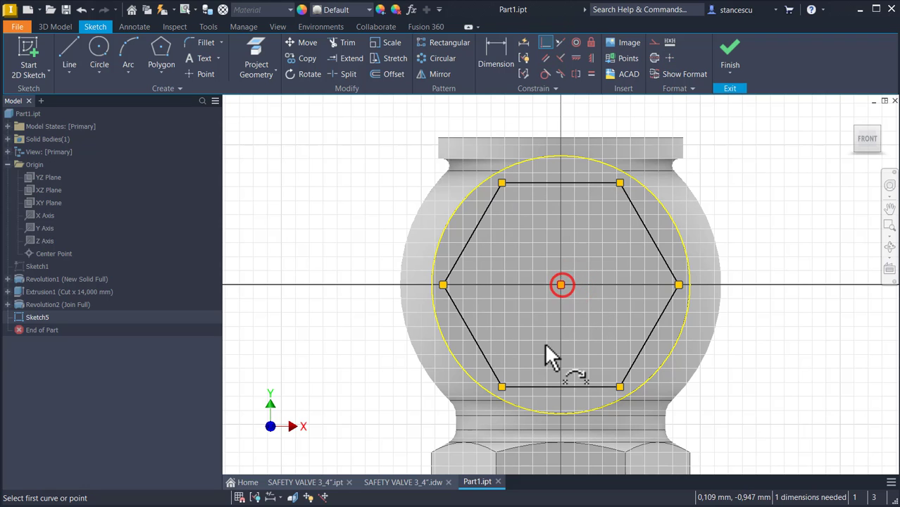
# Finish the sketch and extrude the region between the hexagon and the face's circle as a 12 mm cut into the side branch.
pyautogui.click(741, 44)
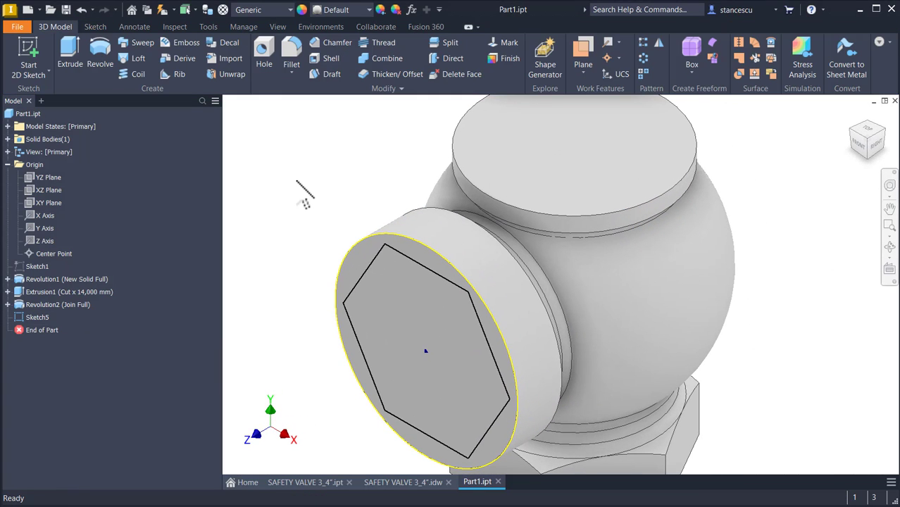
pyautogui.click(69, 53)
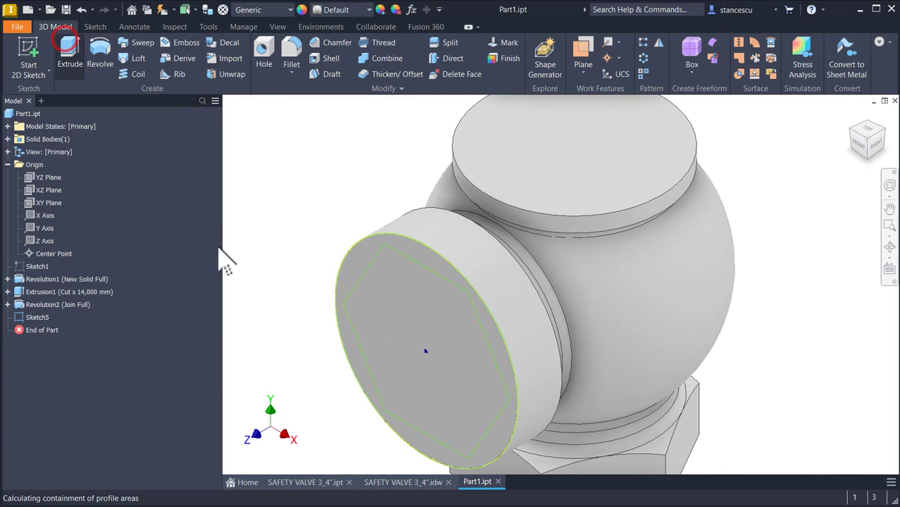
pyautogui.click(430, 264)
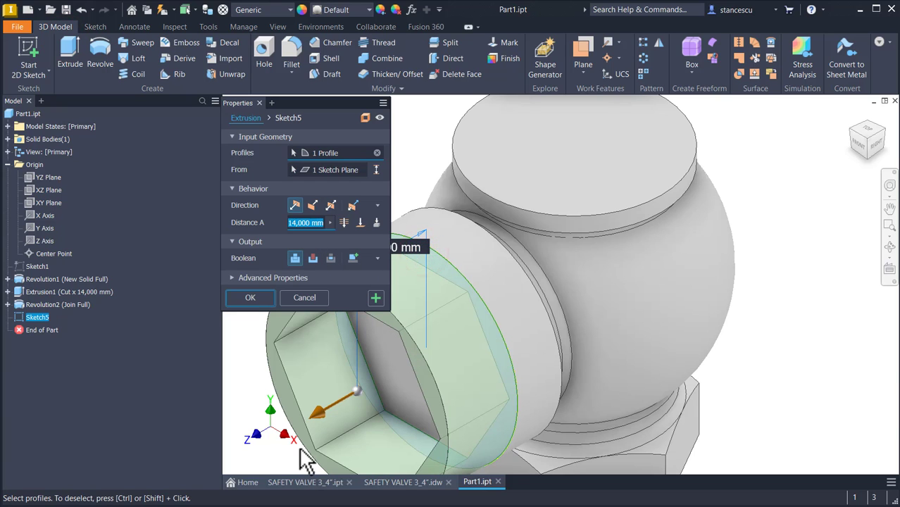
pyautogui.click(312, 258)
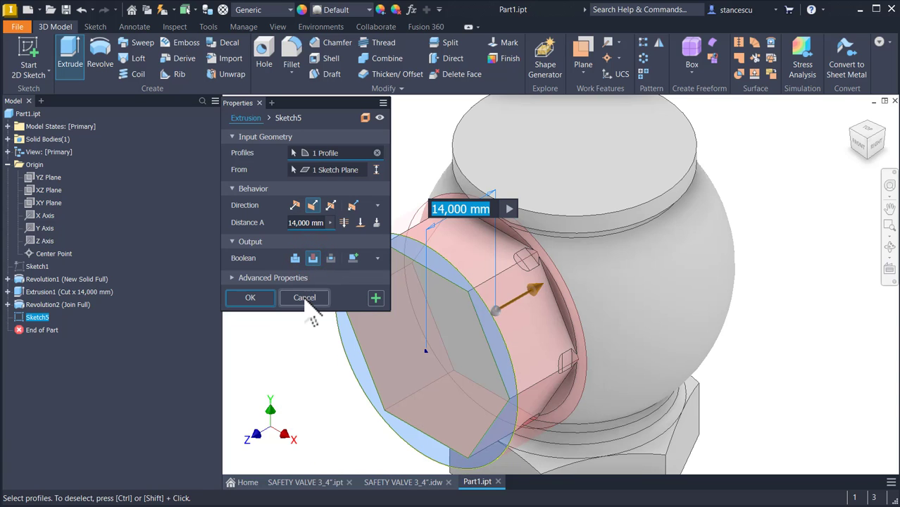
pyautogui.write('11')
pyautogui.moveTo(518, 303)
pyautogui.keyDown('shift'); pyautogui.mouseDown(button='middle')
pyautogui.moveTo(521, 270)
pyautogui.moveTo(505, 329)
pyautogui.moveTo(515, 311)
pyautogui.mouseUp(button='middle'); pyautogui.keyUp('shift')
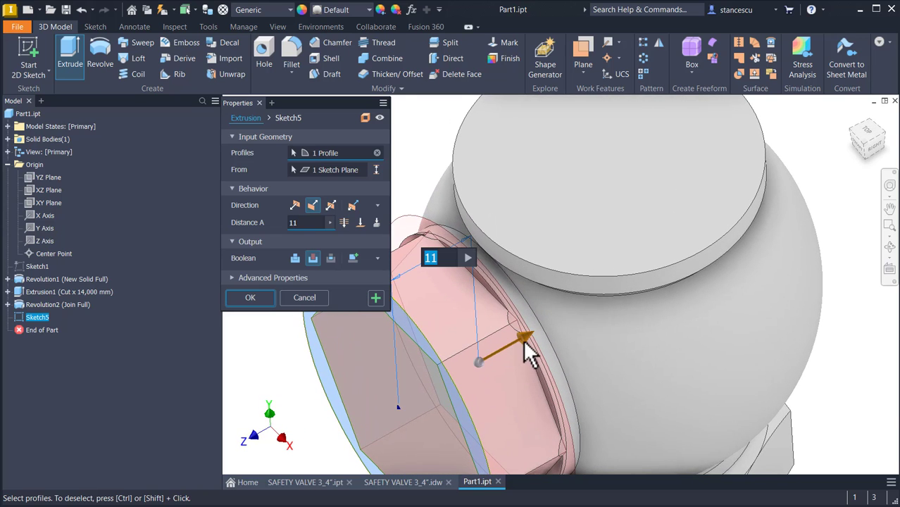
pyautogui.moveTo(522, 339)
pyautogui.mouseDown()
pyautogui.moveTo(536, 348)
pyautogui.moveTo(510, 356)
pyautogui.mouseUp()
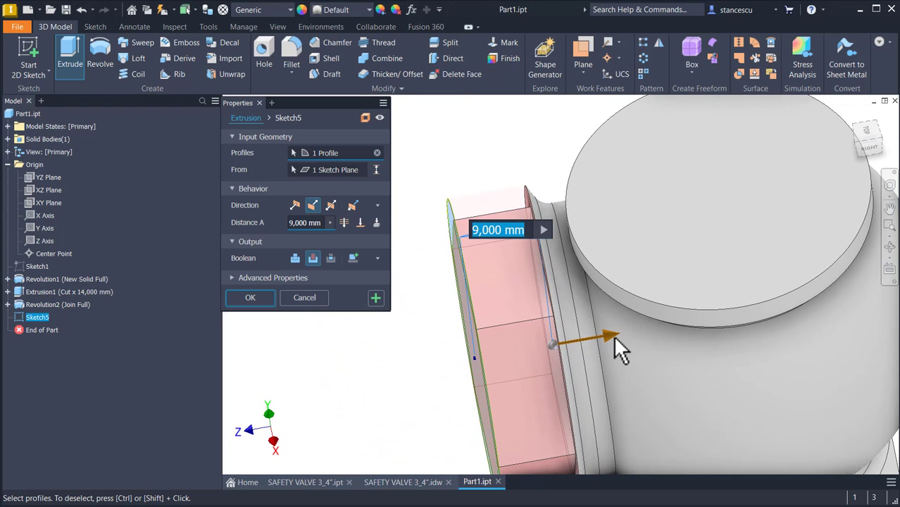
pyautogui.moveTo(609, 335); pyautogui.dragTo(630, 337)
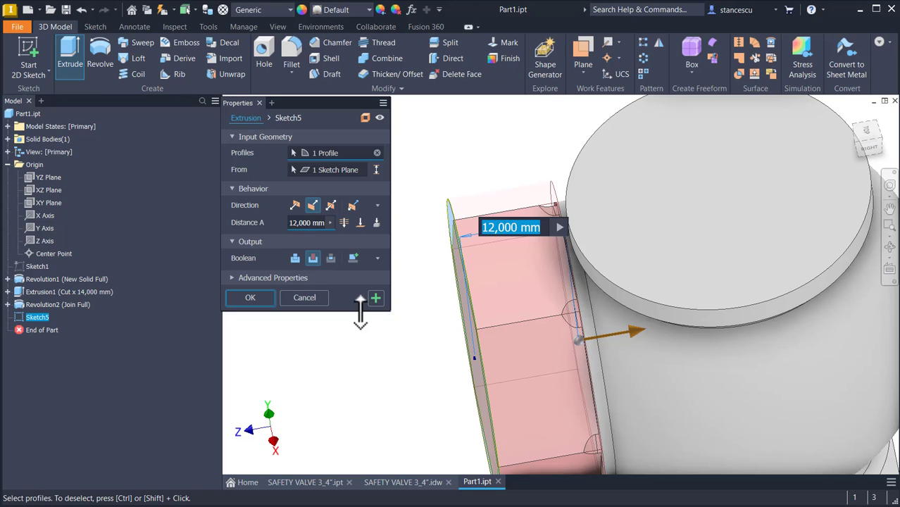
pyautogui.click(261, 298)
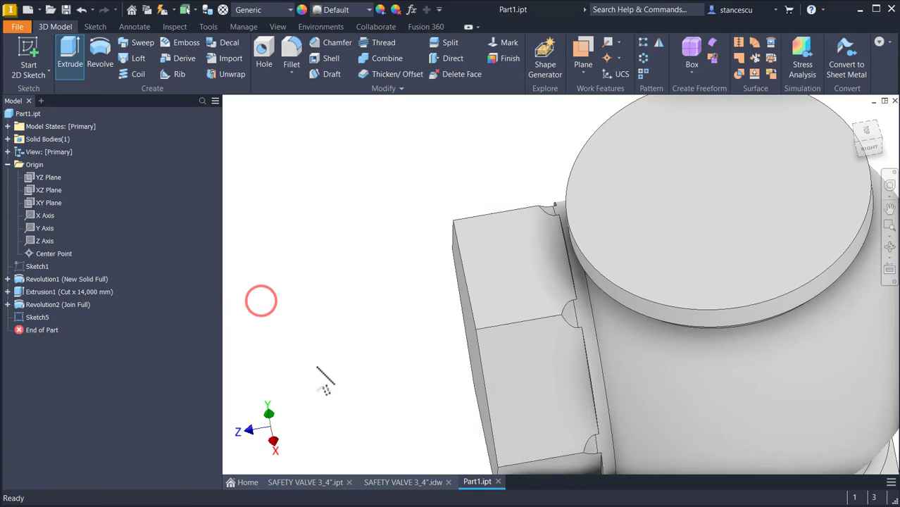
# Reopen the hexagon sketch of the side branch's cut for editing and start the Coincident constraint.
pyautogui.moveTo(322, 372)
pyautogui.keyDown('shift'); pyautogui.mouseDown(button='middle')
pyautogui.moveTo(329, 383)
pyautogui.moveTo(326, 375)
pyautogui.mouseUp(button='middle'); pyautogui.keyUp('shift')
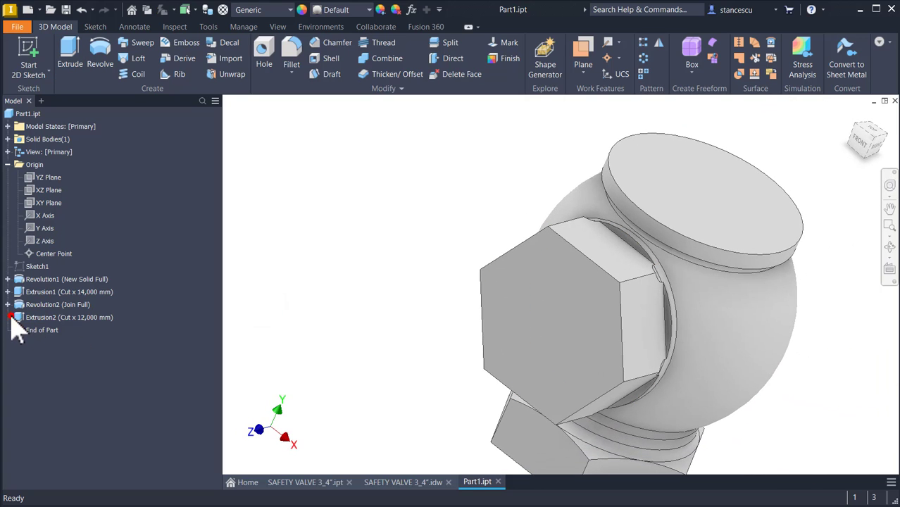
pyautogui.click(8, 318)
pyautogui.doubleClick(31, 331)
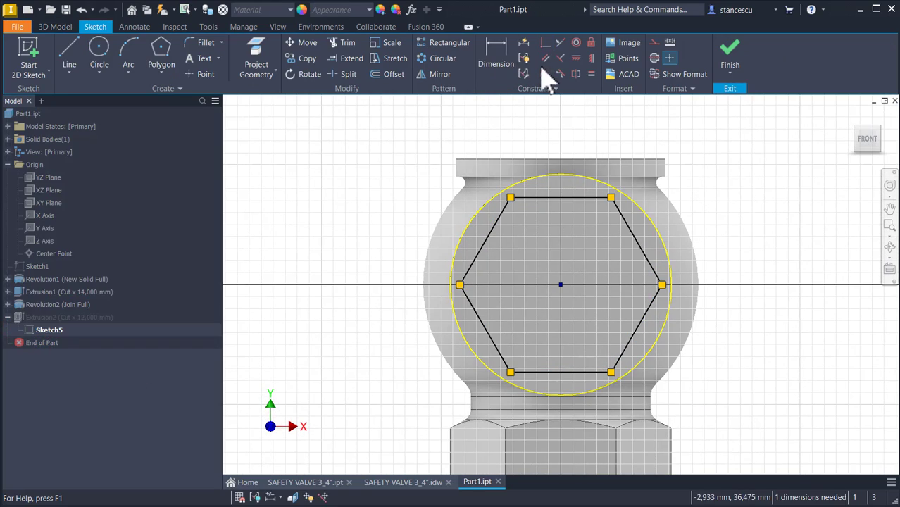
pyautogui.click(546, 44)
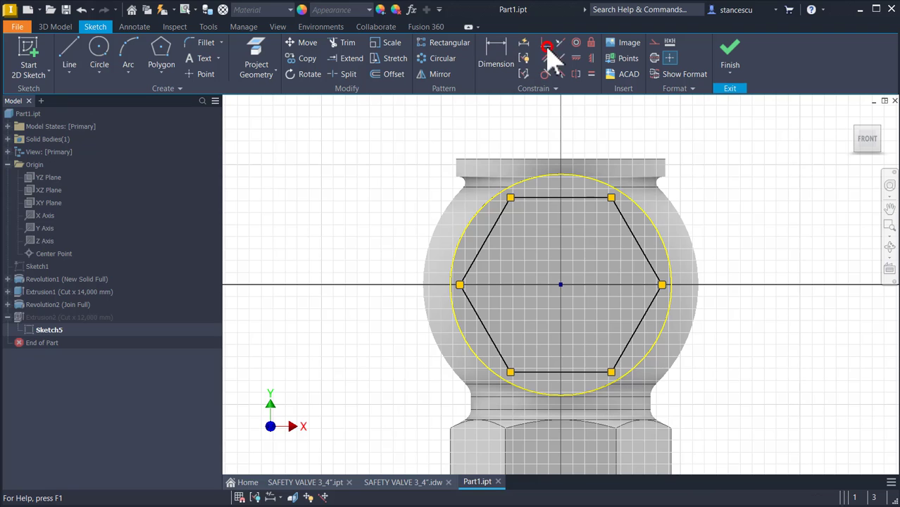
# Constrain the hexagon's corner coincident with the yellow reference circle, finish the sketch and return to the home view.
pyautogui.click(660, 283)
pyautogui.click(671, 283)
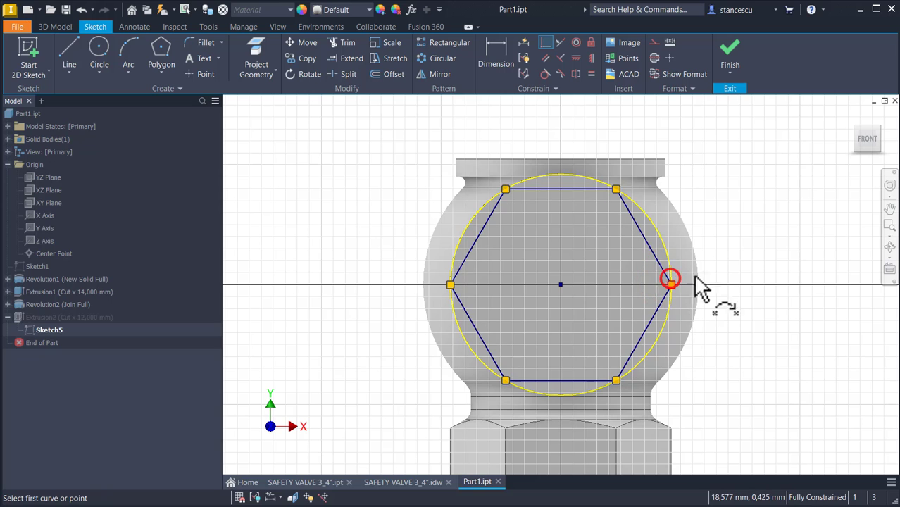
pyautogui.click(727, 49)
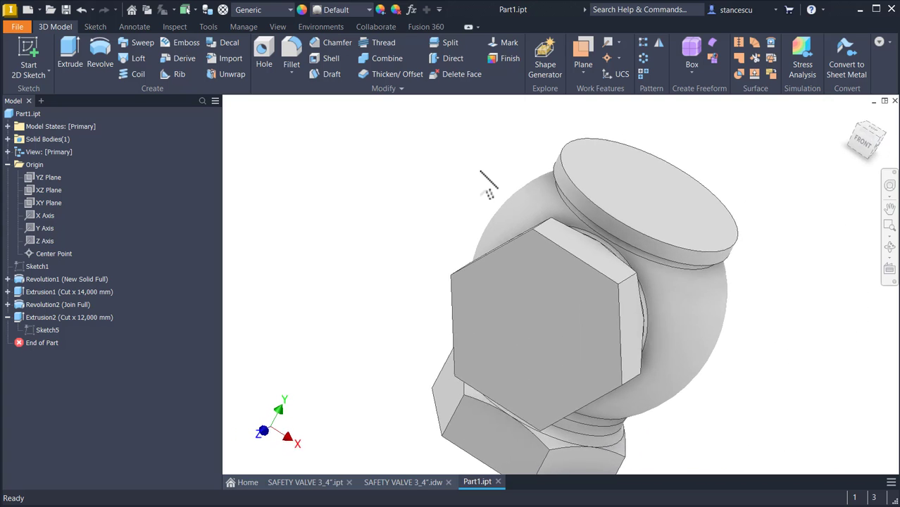
pyautogui.press('F6')
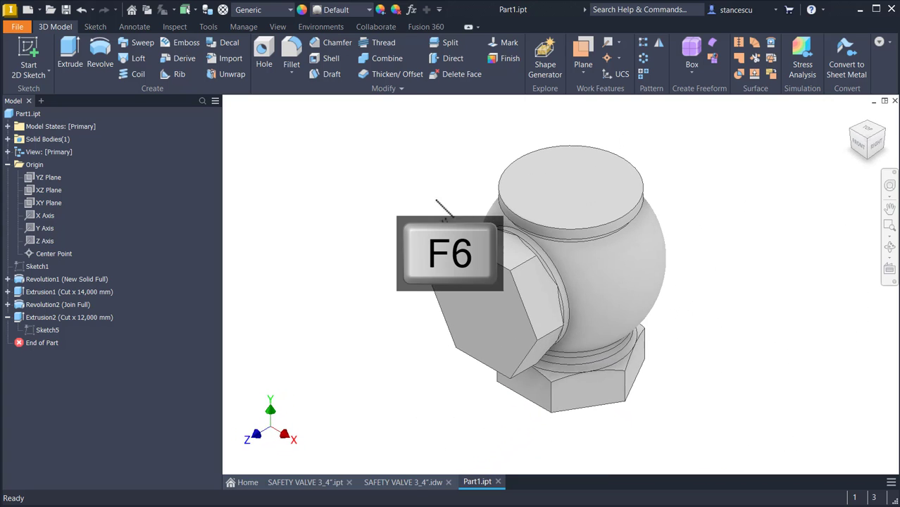
# Check the thread callouts in the SAFETY VALVE 3_4".idw drawing, then add a G 3/4 threaded hole, 11 mm deep, concentric on the part's top round face.
pyautogui.click(402, 481)
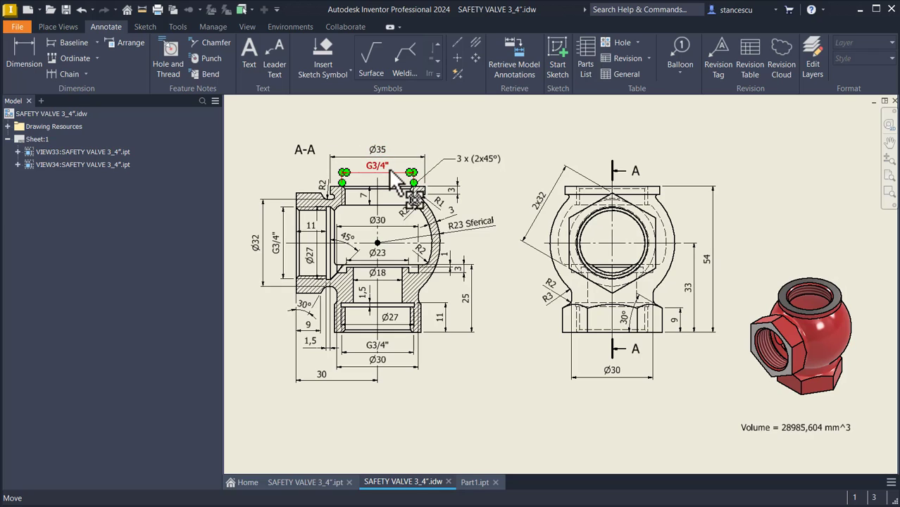
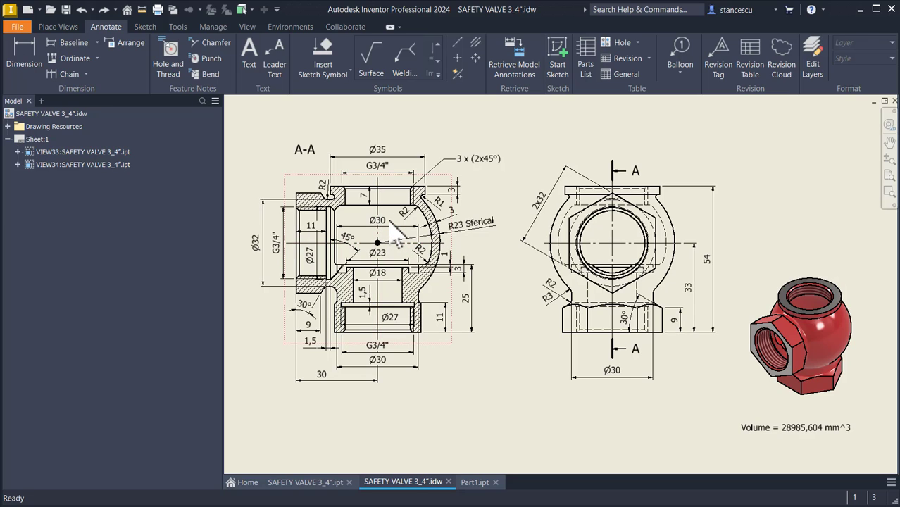
pyautogui.click(475, 482)
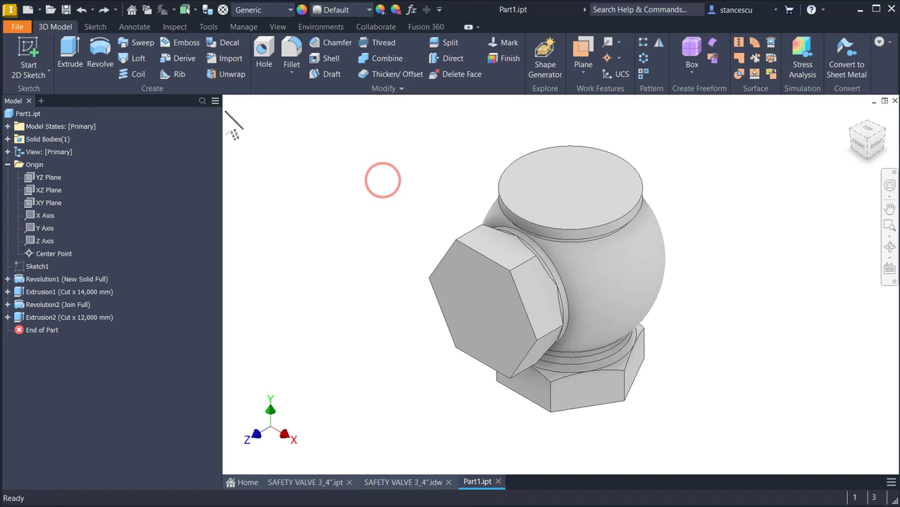
pyautogui.click(265, 58)
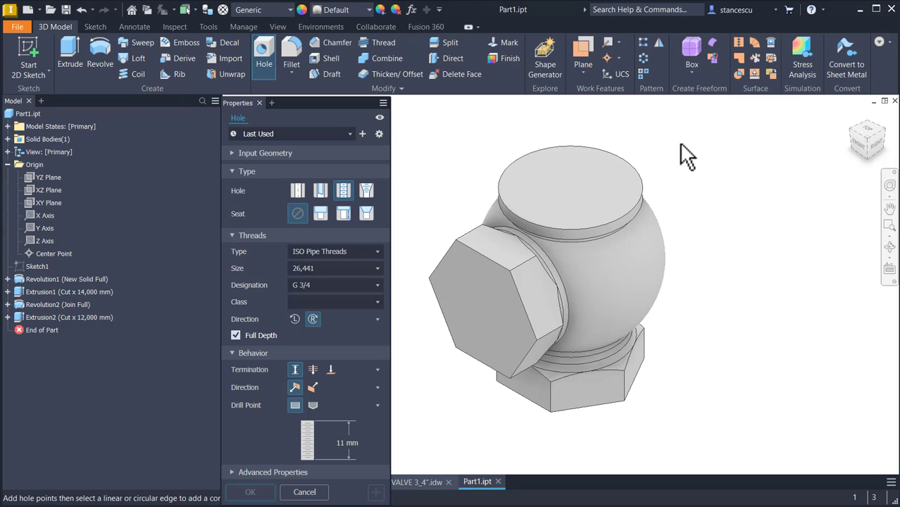
pyautogui.click(550, 184)
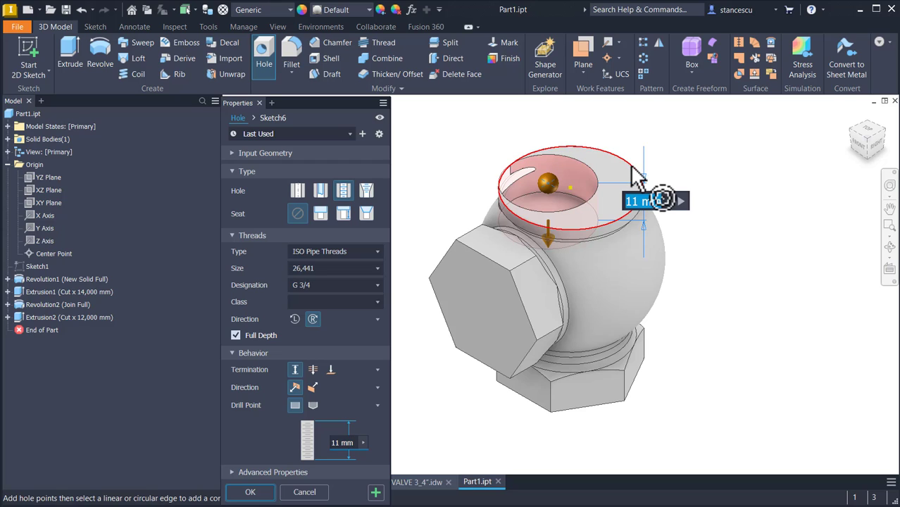
pyautogui.click(639, 173)
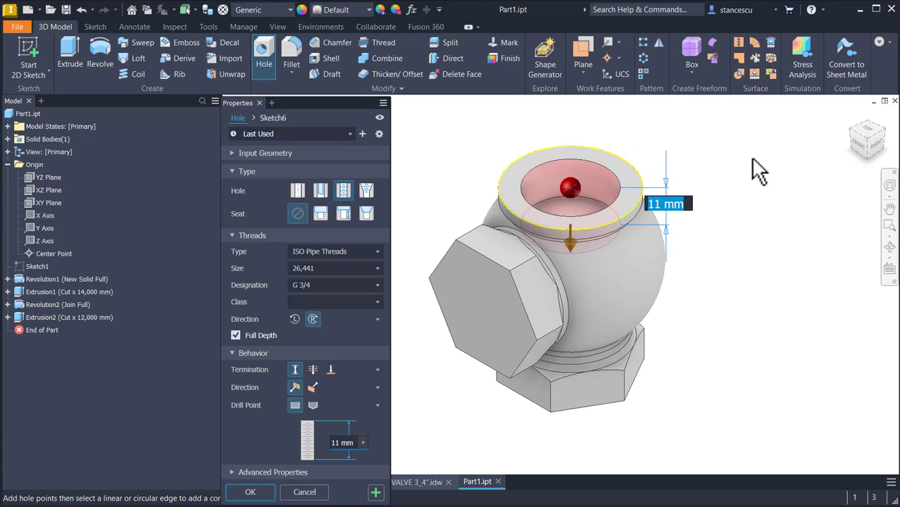
pyautogui.click(374, 491)
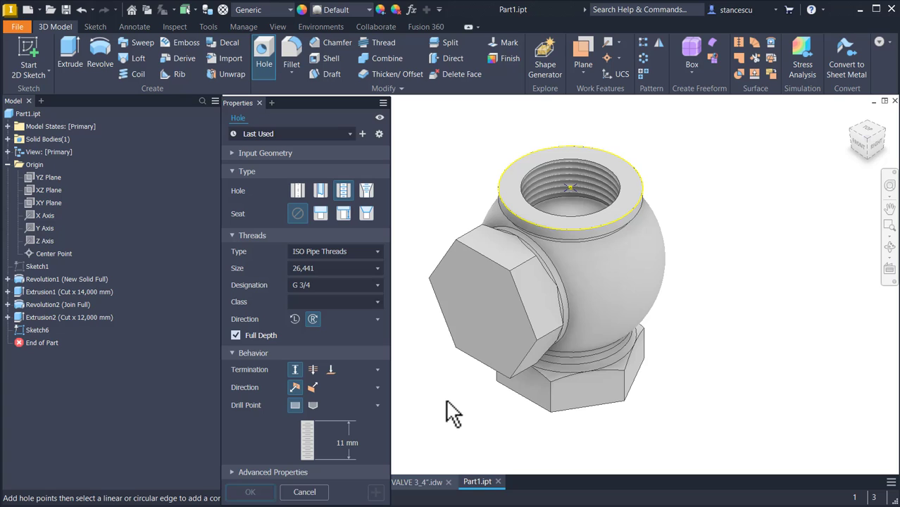
# Add a G 3/4 full-depth threaded hole, 11 mm deep, concentric on the side hexagonal face.
pyautogui.click(476, 283)
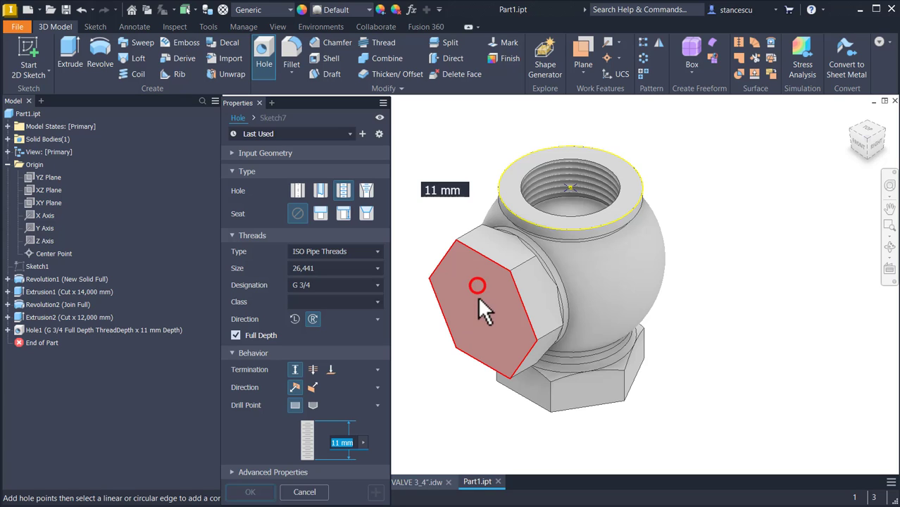
pyautogui.click(569, 299)
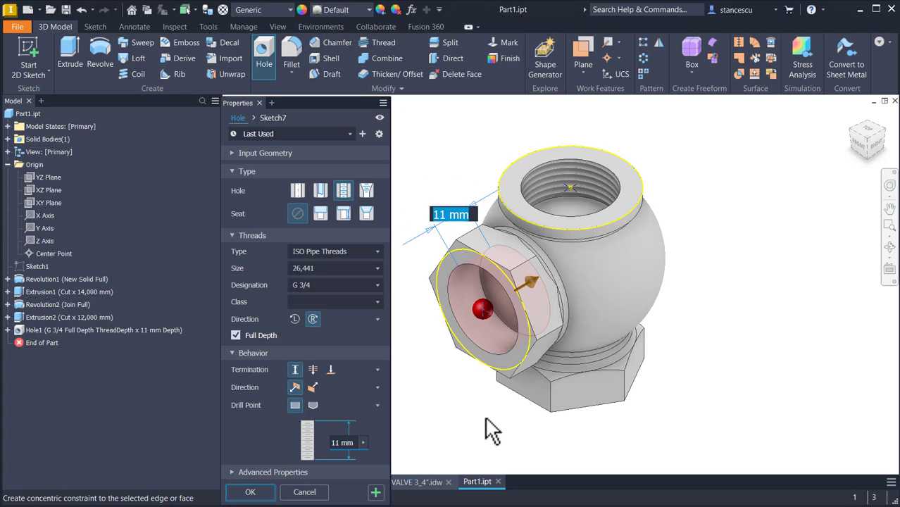
pyautogui.click(375, 492)
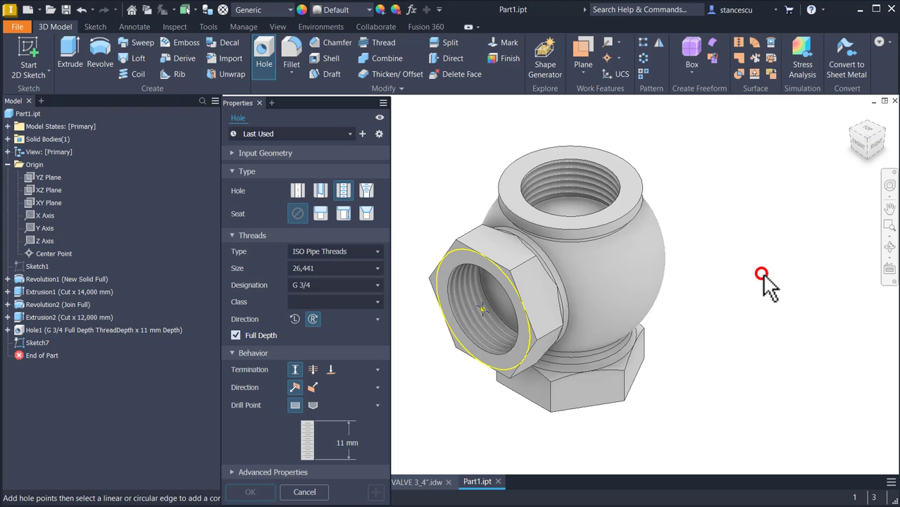
# Add a G 3/4 full-depth threaded hole, 11 mm deep, concentric on the bottom hexagonal face, and restore the home view.
pyautogui.moveTo(762, 273)
pyautogui.keyDown('shift'); pyautogui.mouseDown(button='middle')
pyautogui.moveTo(720, 276)
pyautogui.moveTo(708, 325)
pyautogui.moveTo(639, 357)
pyautogui.moveTo(574, 349)
pyautogui.mouseUp(button='middle'); pyautogui.keyUp('shift')
pyautogui.click(575, 348)
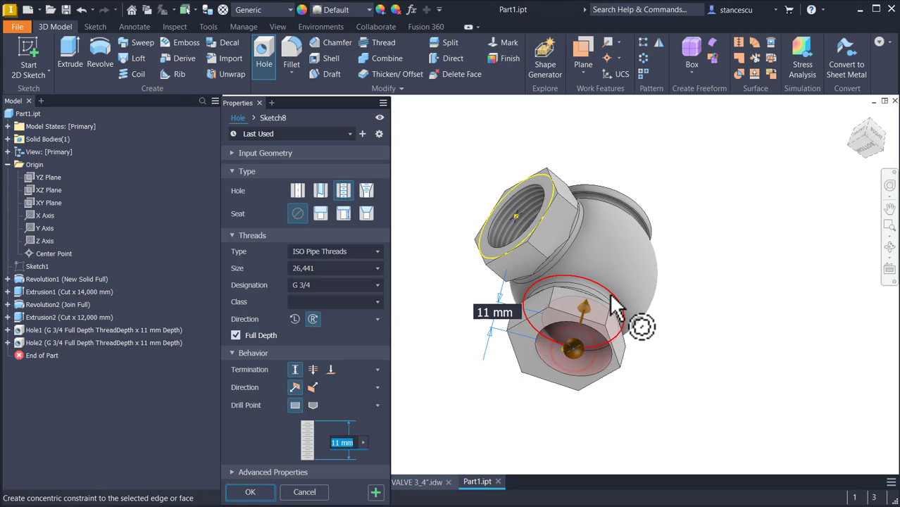
pyautogui.click(612, 303)
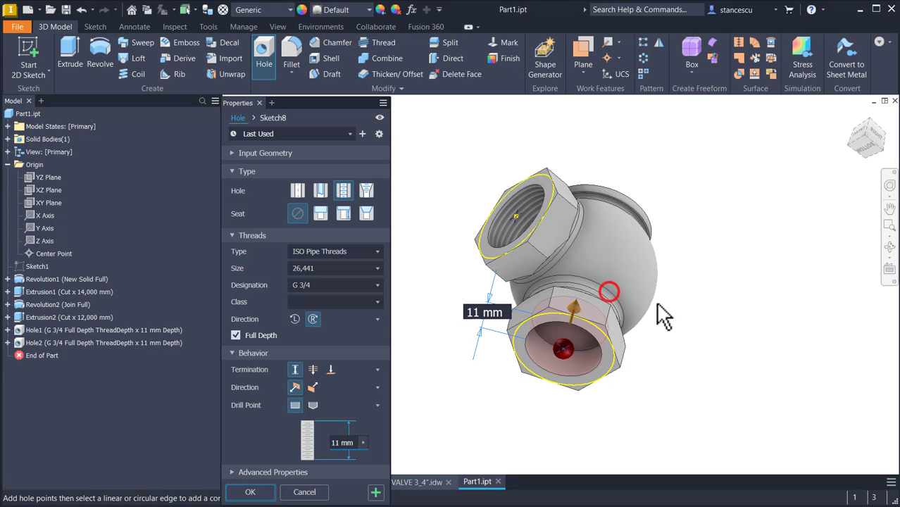
pyautogui.click(251, 491)
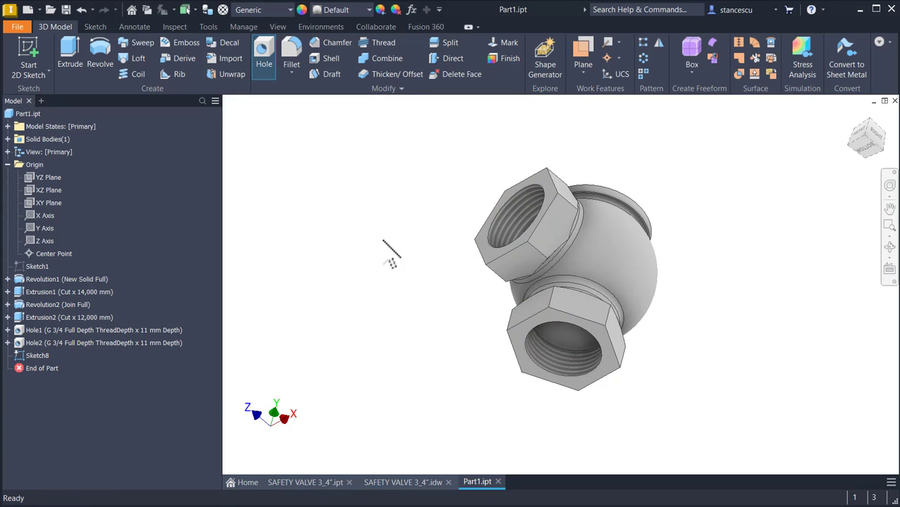
pyautogui.press('F6')
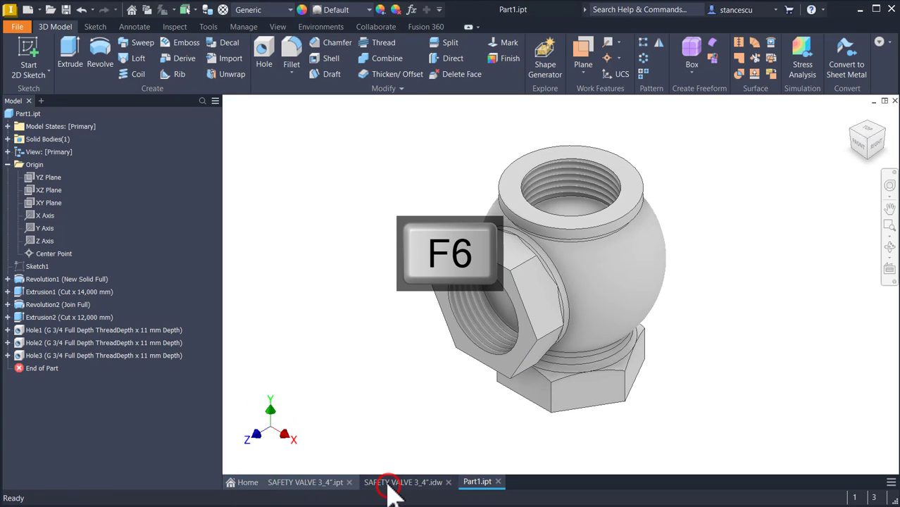
# Examine the thread depths and relief groove dimensions in section A-A of the SAFETY VALVE 3_4".idw drawing.
pyautogui.click(389, 482)
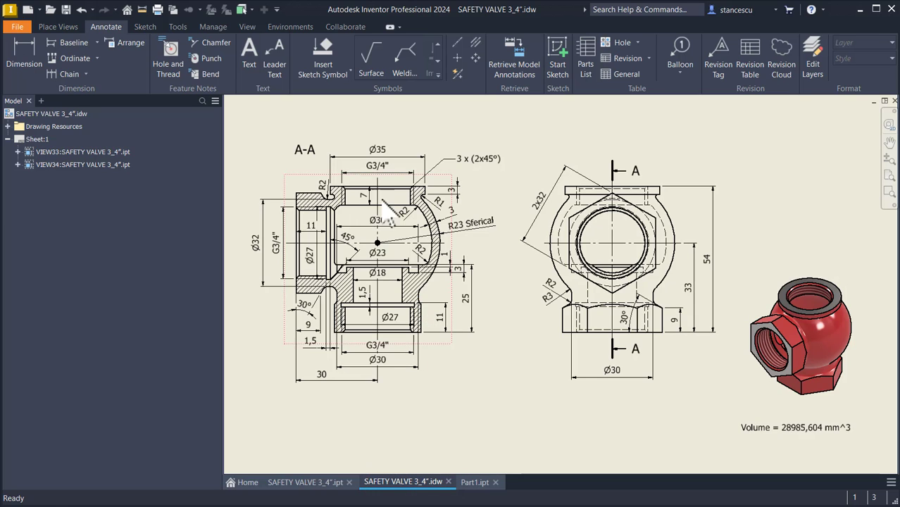
pyautogui.click(411, 208)
pyautogui.scroll(3, 412, 275)
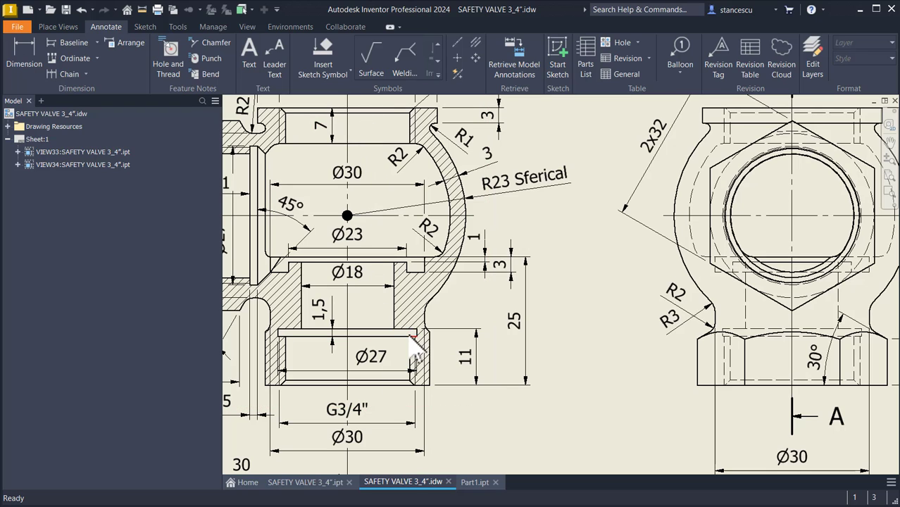
pyautogui.click(438, 329)
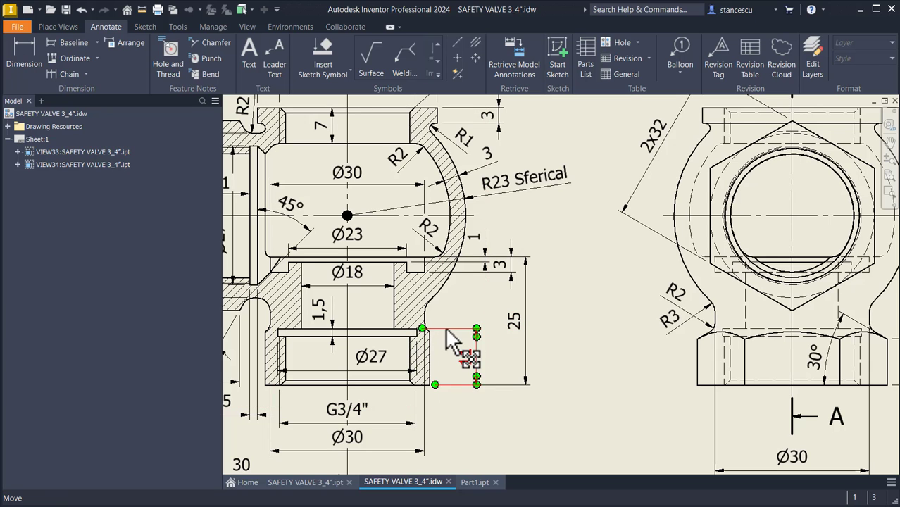
pyautogui.moveTo(451, 390)
pyautogui.mouseDown(button='middle')
pyautogui.moveTo(600, 378)
pyautogui.moveTo(603, 390)
pyautogui.mouseUp(button='middle')
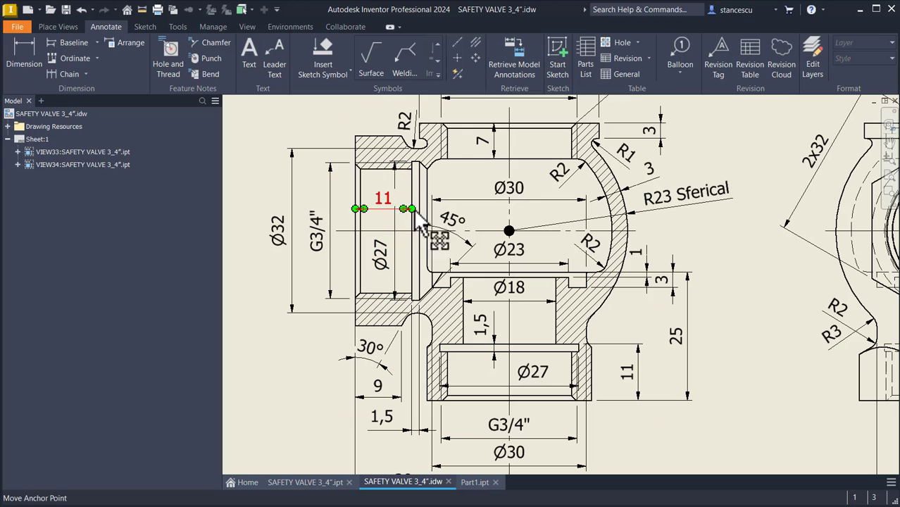
pyautogui.press('Home')
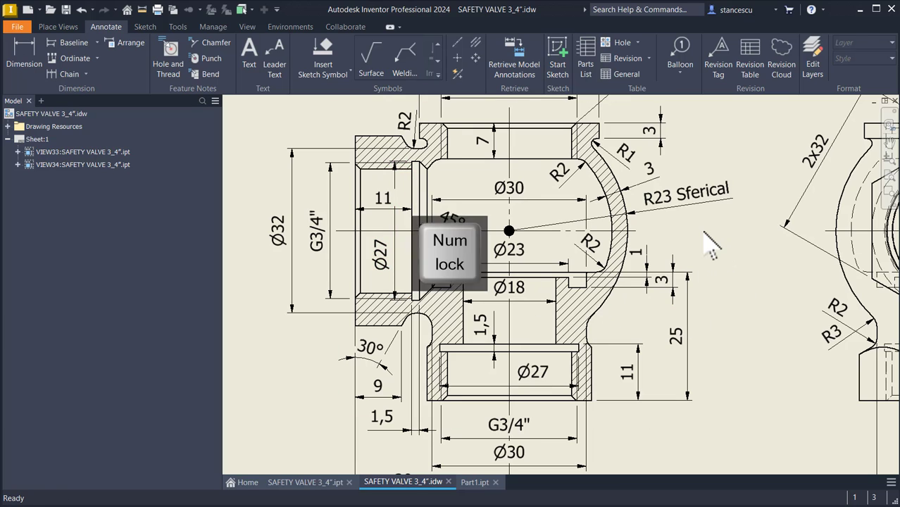
pyautogui.click(473, 483)
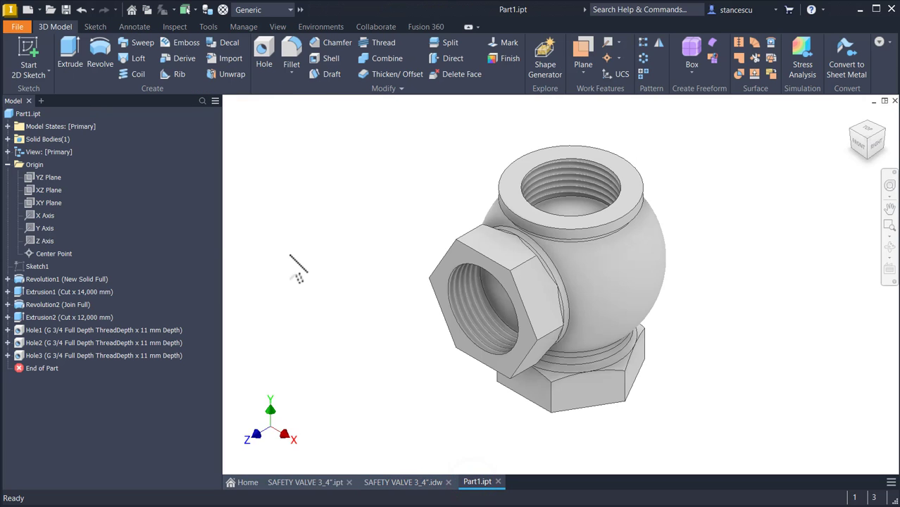
# Start a sketch on the YZ plane of Part1, rotate the view so Z points up, and slice the graphics at the sketch plane.
pyautogui.click(49, 178)
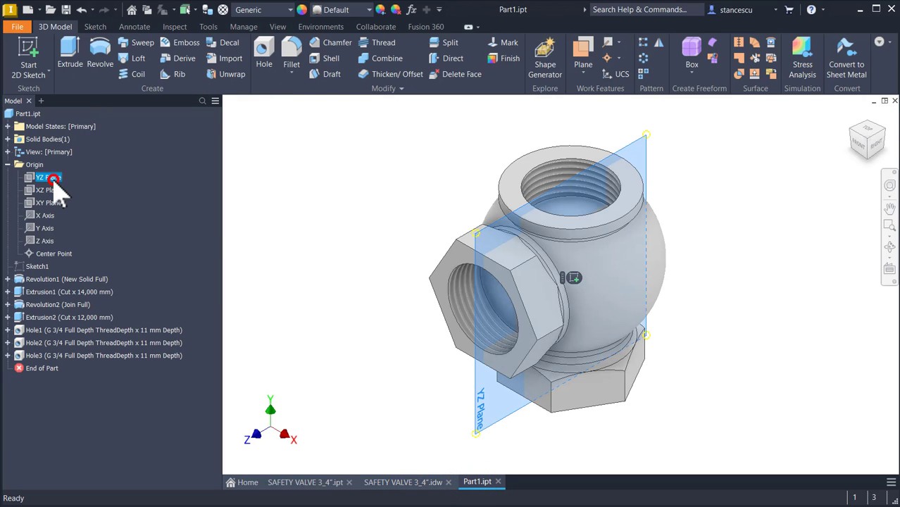
pyautogui.click(572, 278)
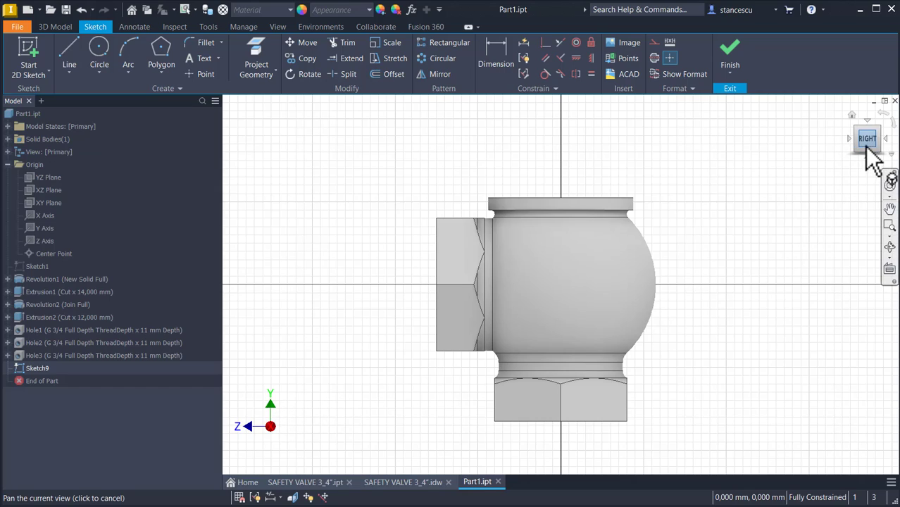
pyautogui.click(893, 120)
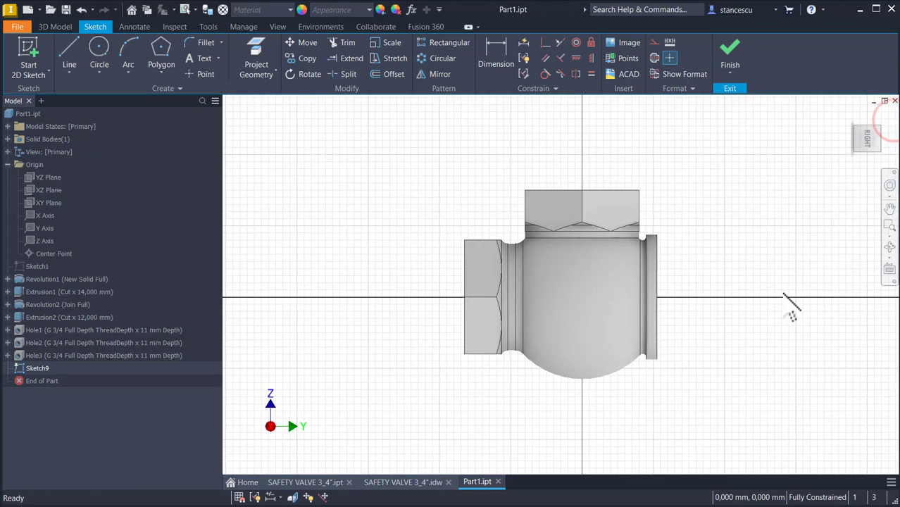
pyautogui.scroll(4, 784, 293)
pyautogui.press('Num_Lock')
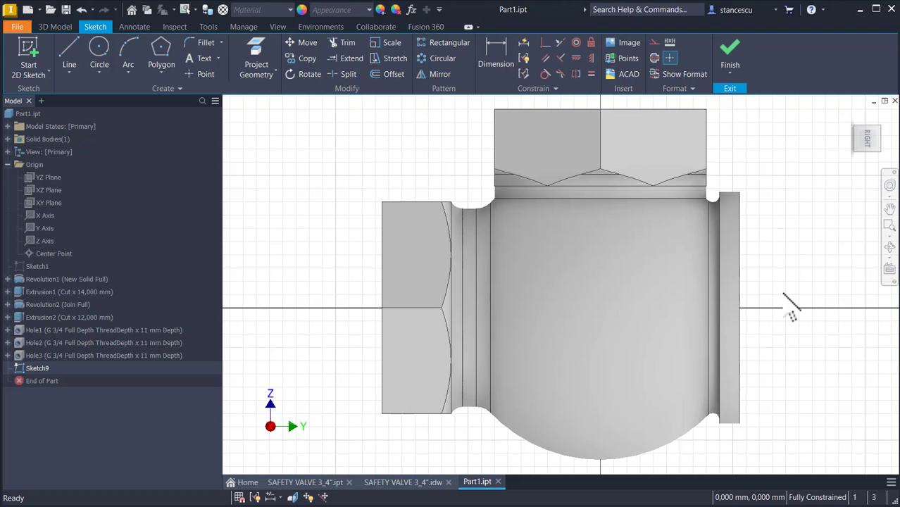
pyautogui.press('F7')
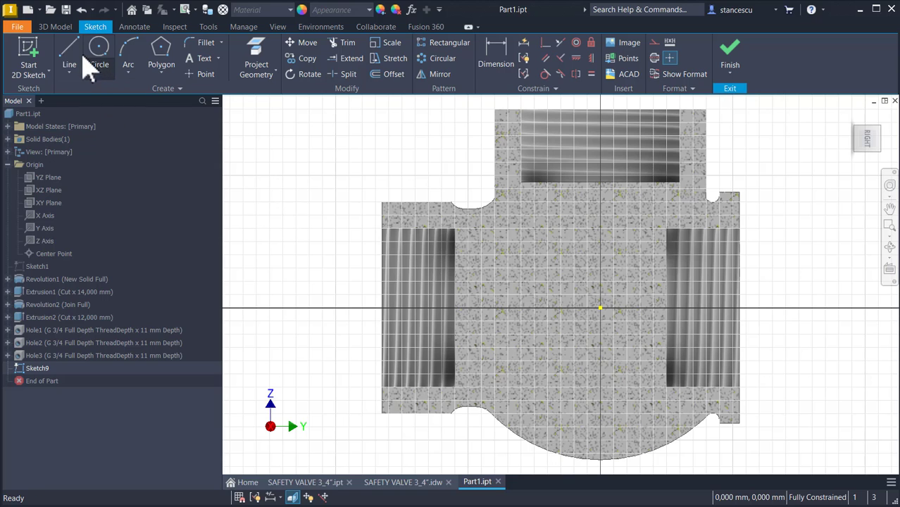
# Sketch a two-point rectangle about 2.1 mm by 1.1 mm from the inner end corner of the bottom threaded hole, extending into the wall.
pyautogui.click(167, 77)
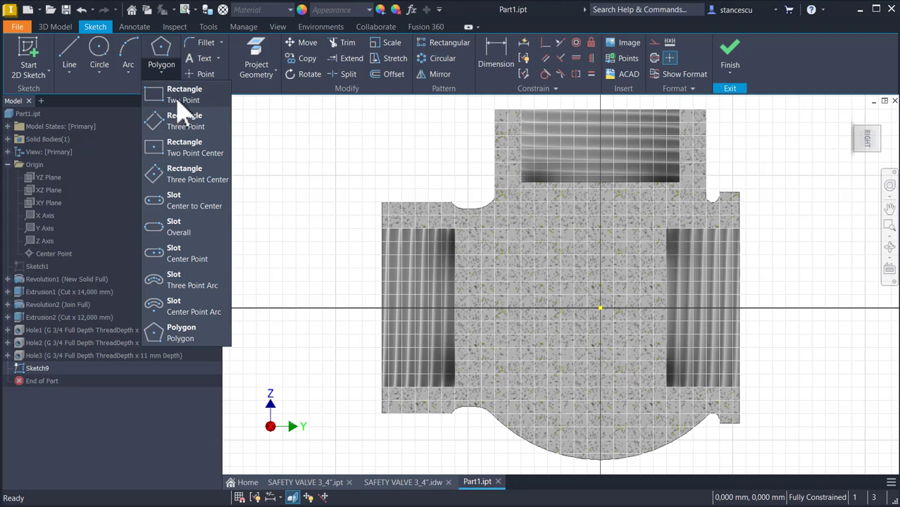
pyautogui.click(182, 106)
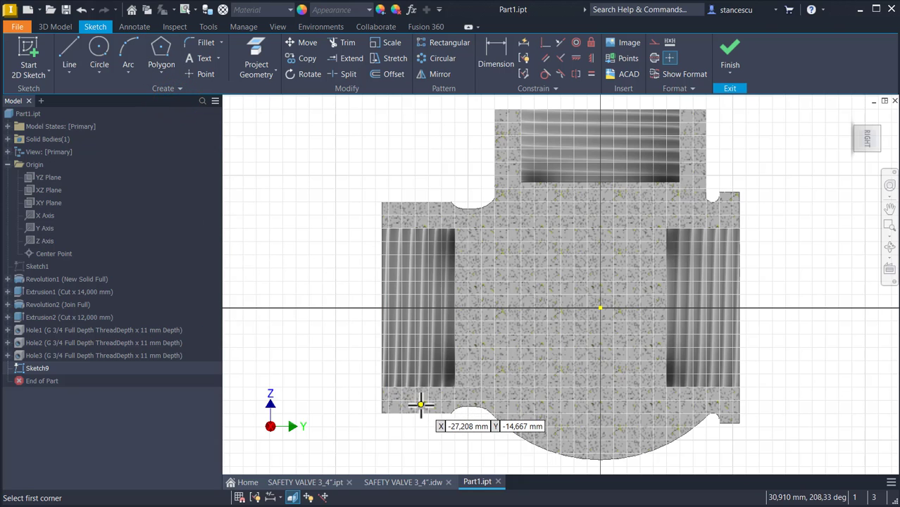
pyautogui.scroll(3, 443, 383)
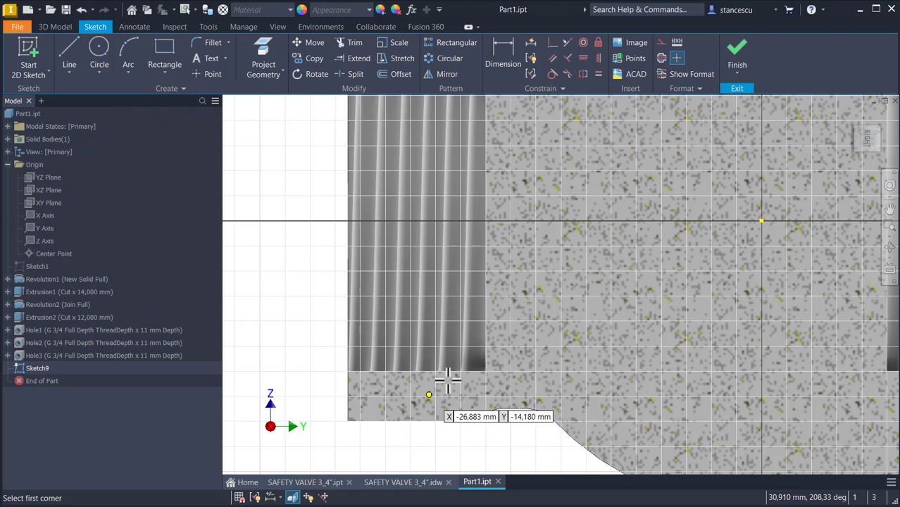
pyautogui.click(176, 62)
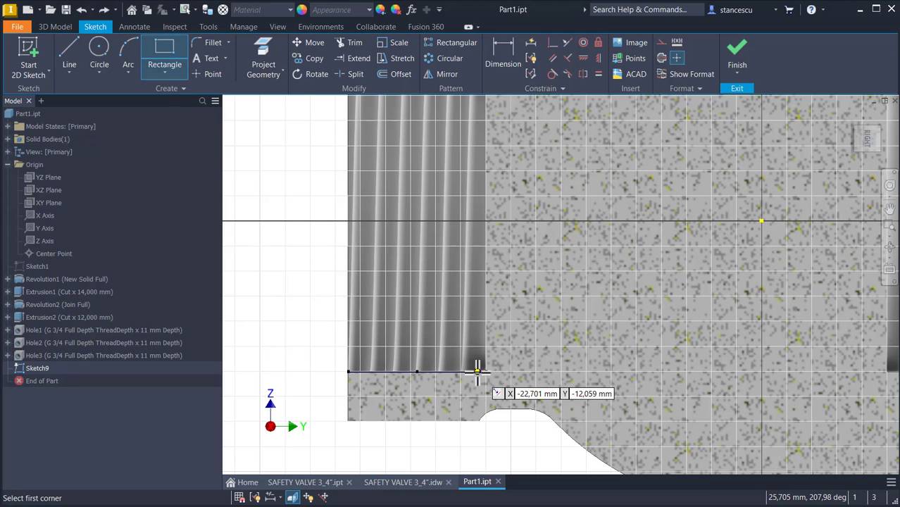
pyautogui.click(485, 371)
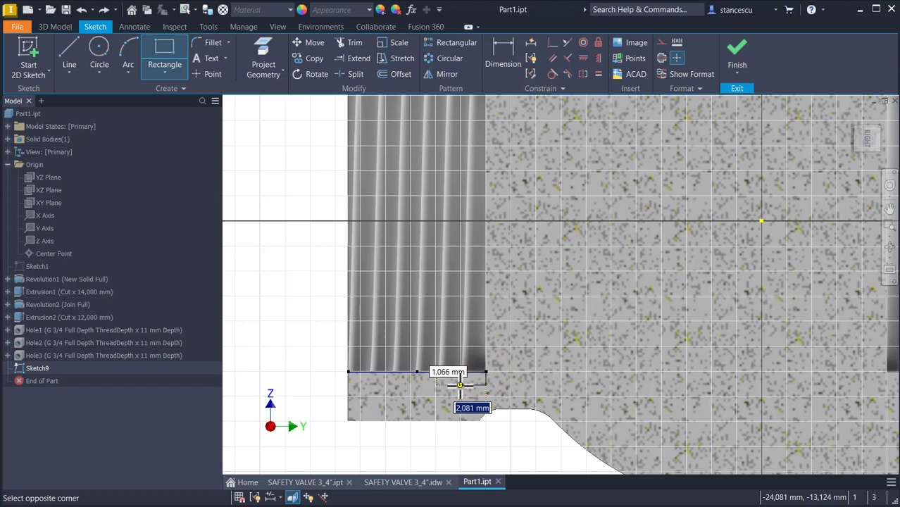
pyautogui.press('Tab')
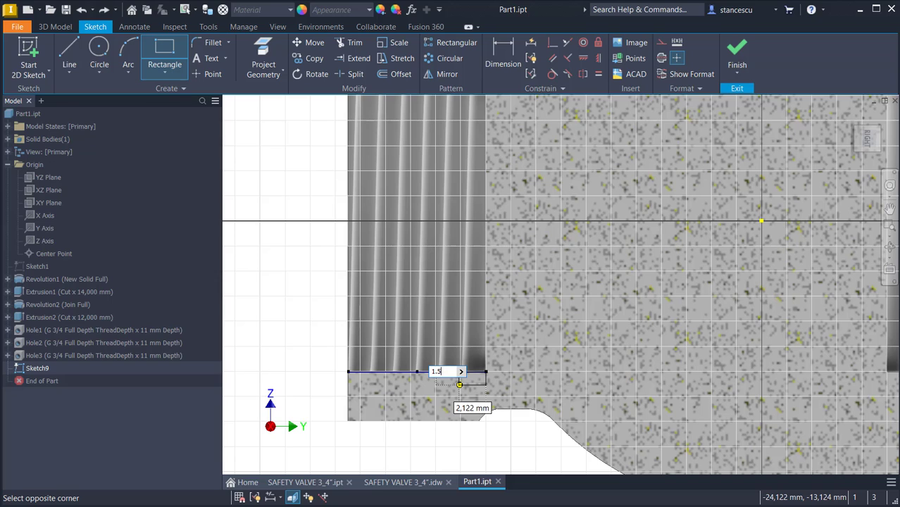
pyautogui.click(459, 384)
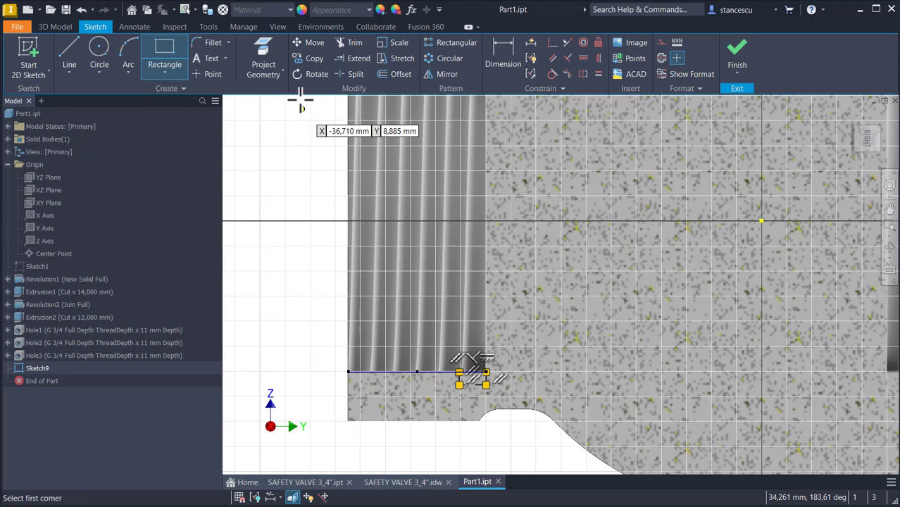
# Project the Y axis into the sketch and convert the projected line to a centerline.
pyautogui.click(263, 49)
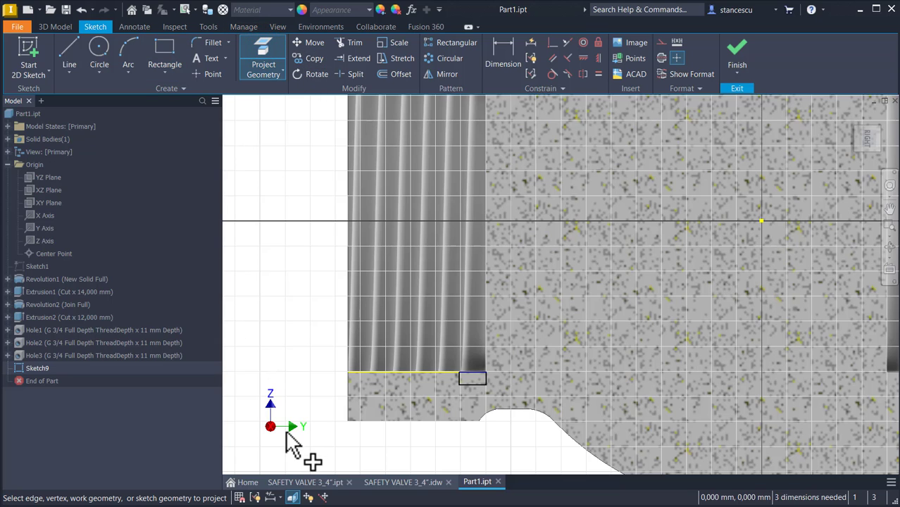
pyautogui.click(40, 228)
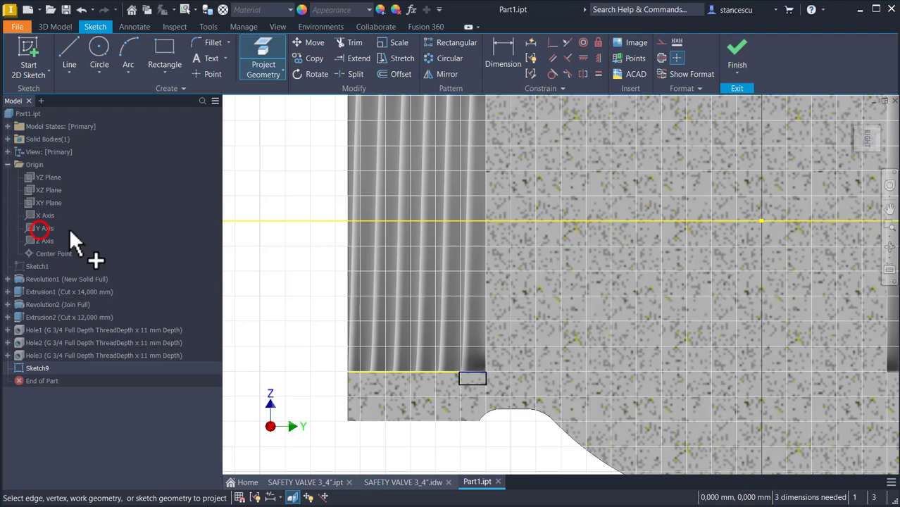
pyautogui.press('Escape')
pyautogui.click(313, 176)
pyautogui.moveTo(313, 176); pyautogui.dragTo(287, 261)
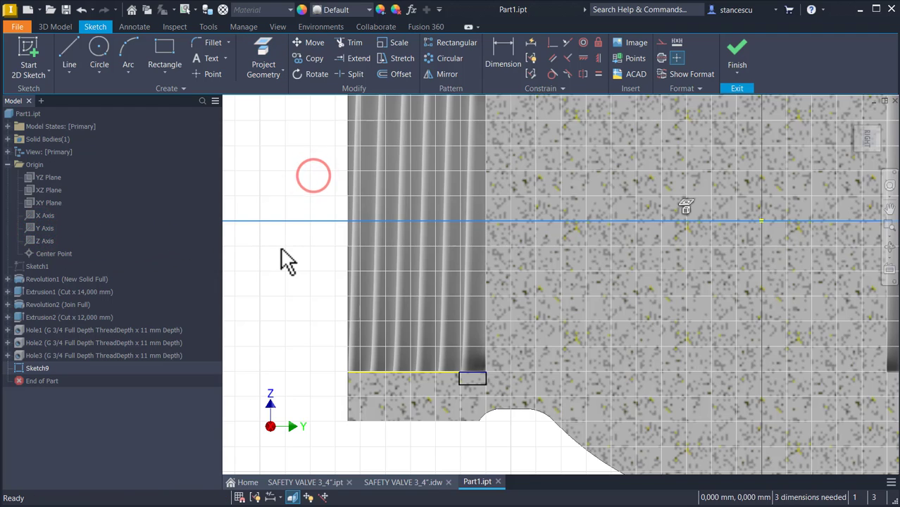
pyautogui.click(661, 58)
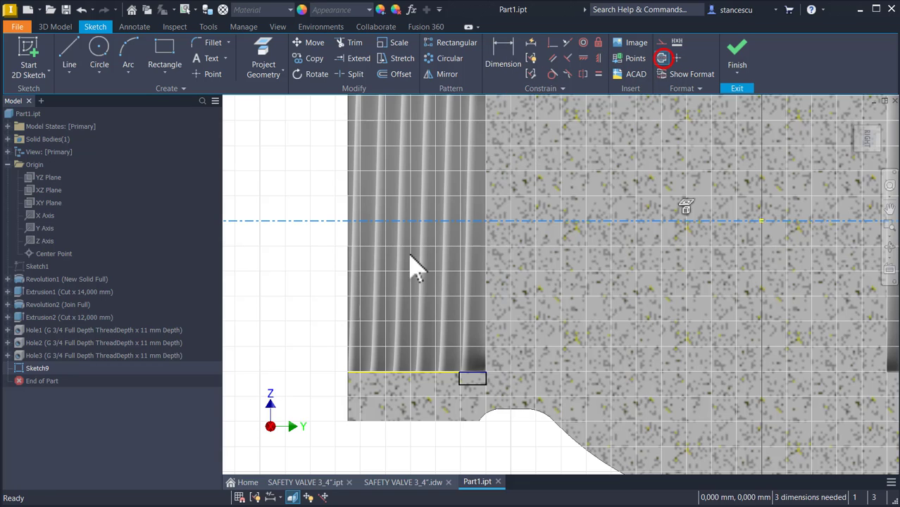
# Dimension the lower edge of the small groove rectangle to the centerline as a 27 mm diameter.
pyautogui.click(514, 68)
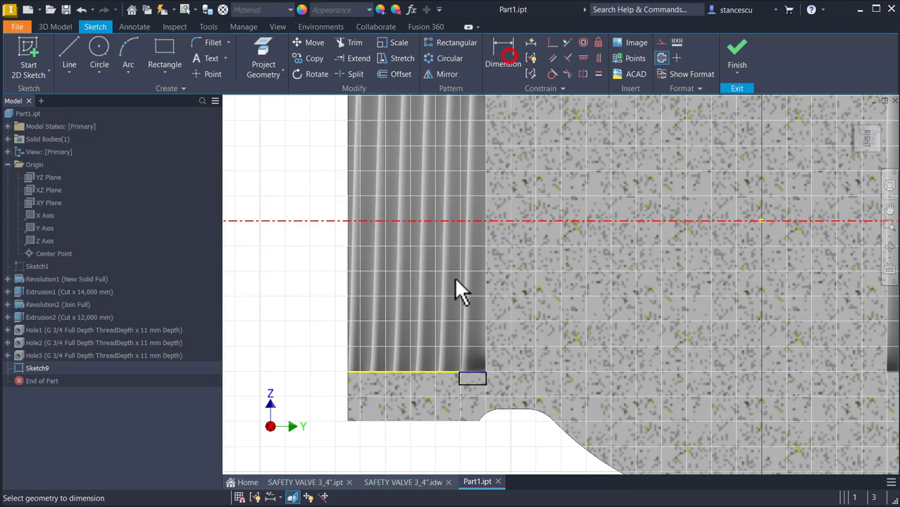
pyautogui.click(478, 383)
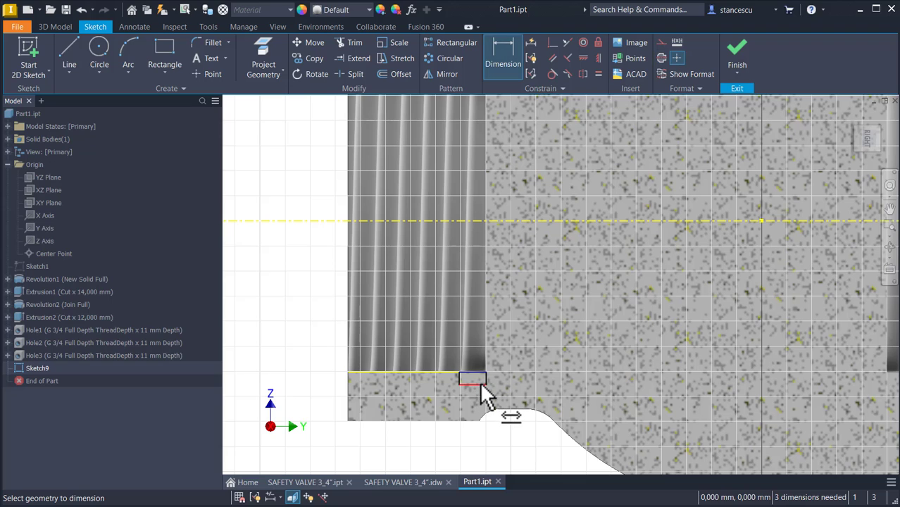
pyautogui.click(316, 222)
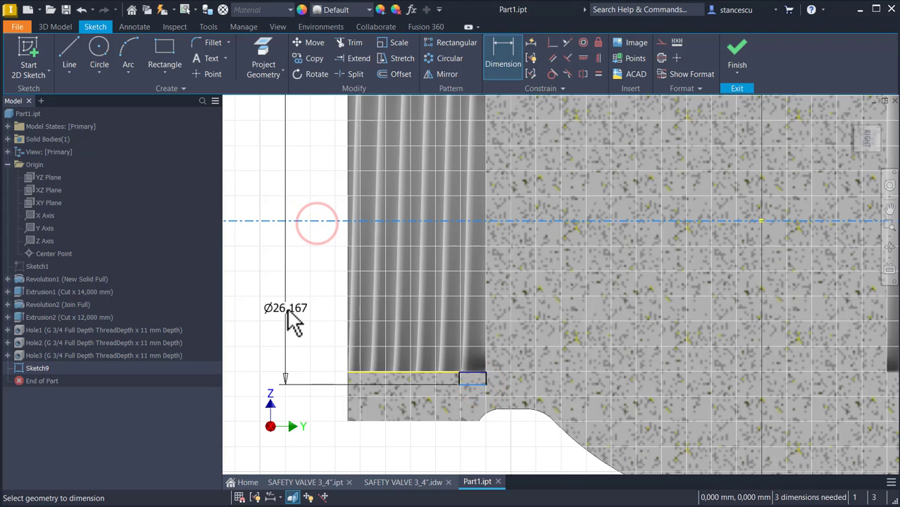
pyautogui.click(286, 310)
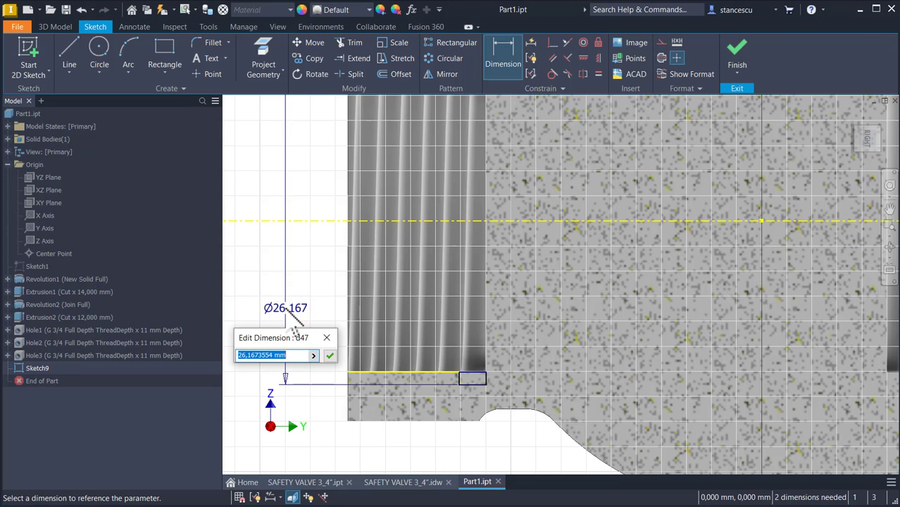
pyautogui.write('27')
pyautogui.press('Return')
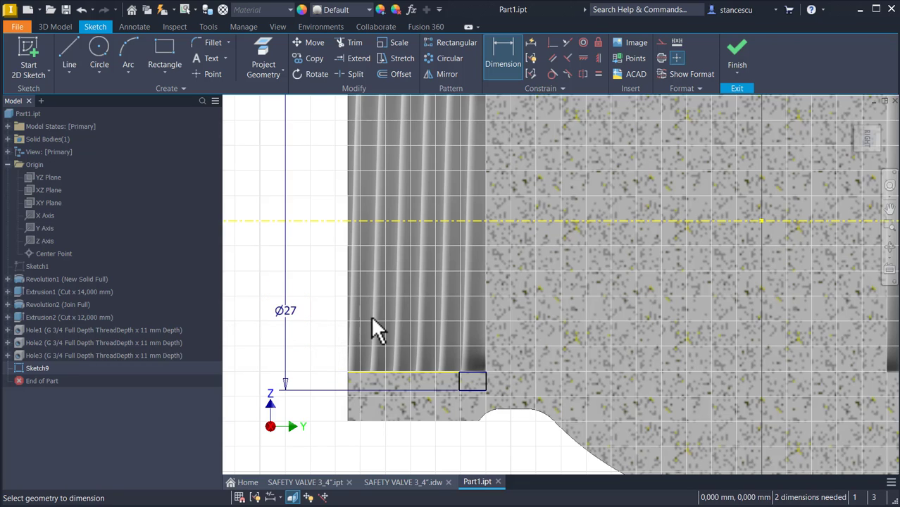
# Set the groove rectangle's width to 1.5 mm and make its upper inner corner coincident with the threaded hole's inner end corner.
pyautogui.click(479, 388)
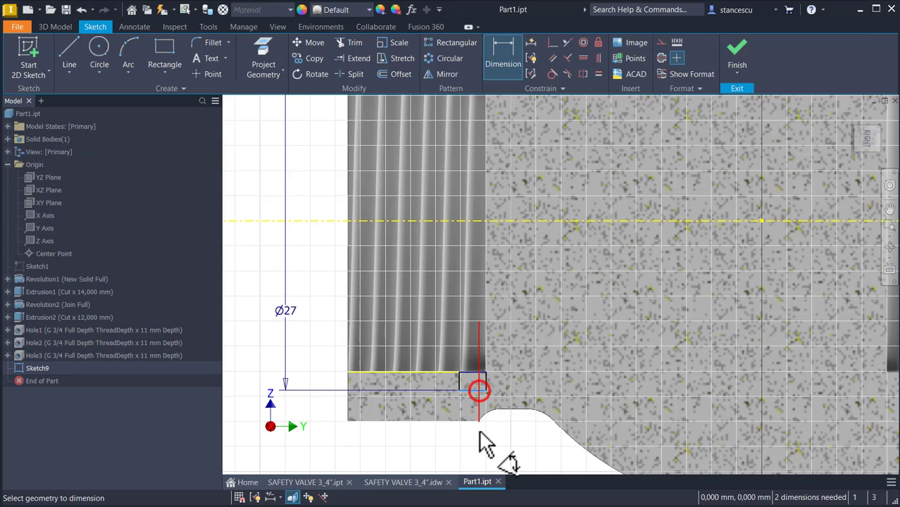
pyautogui.click(476, 442)
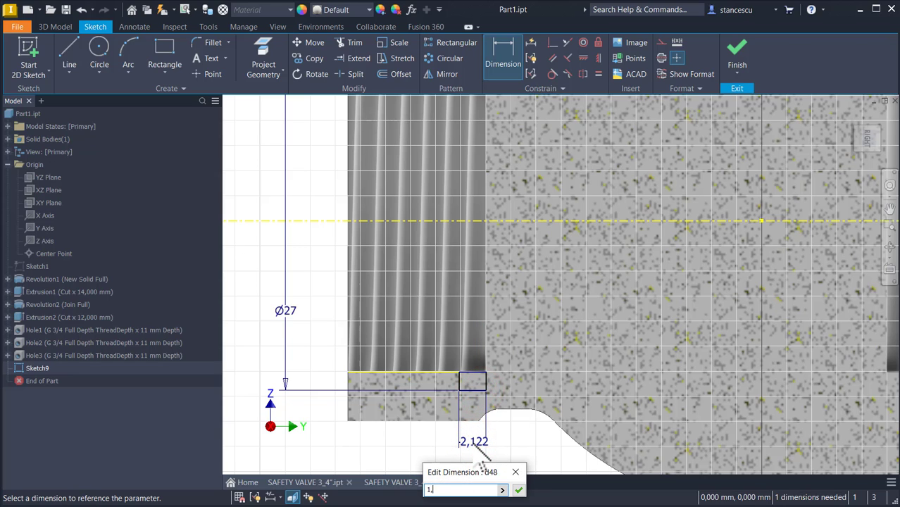
pyautogui.press('Return')
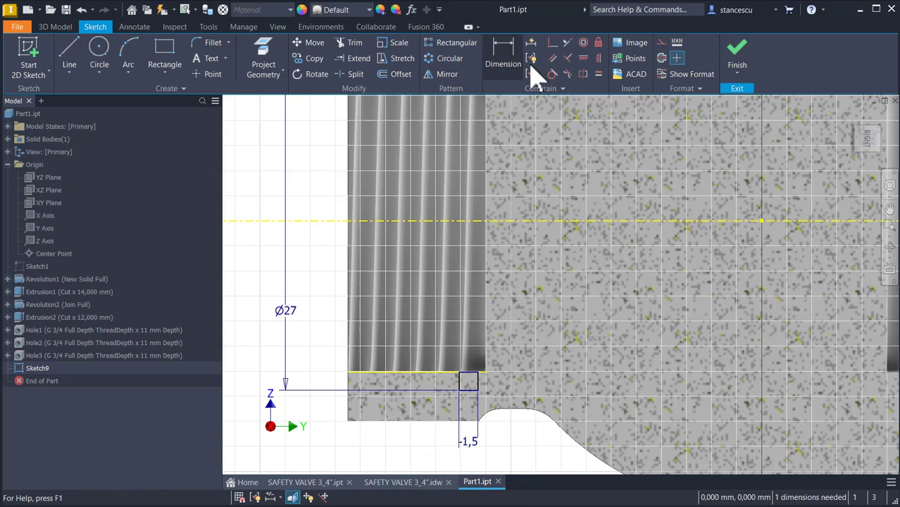
pyautogui.click(479, 372)
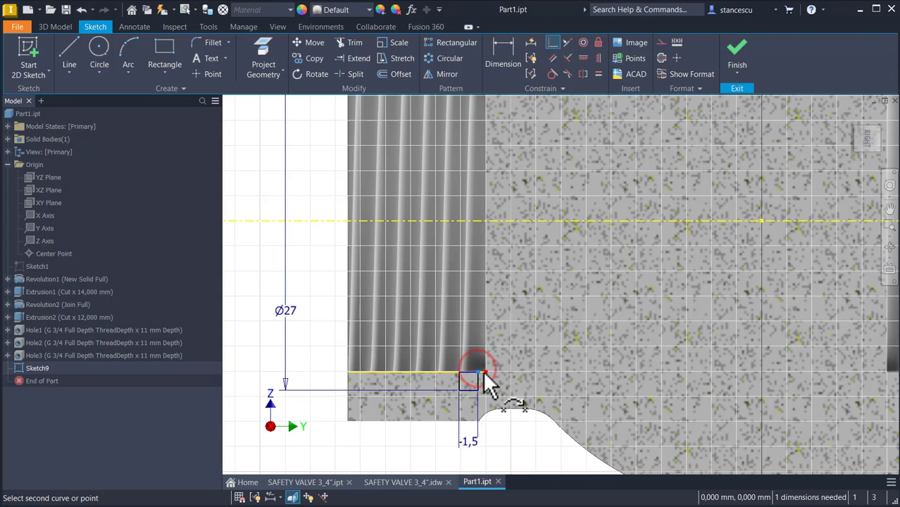
pyautogui.click(485, 371)
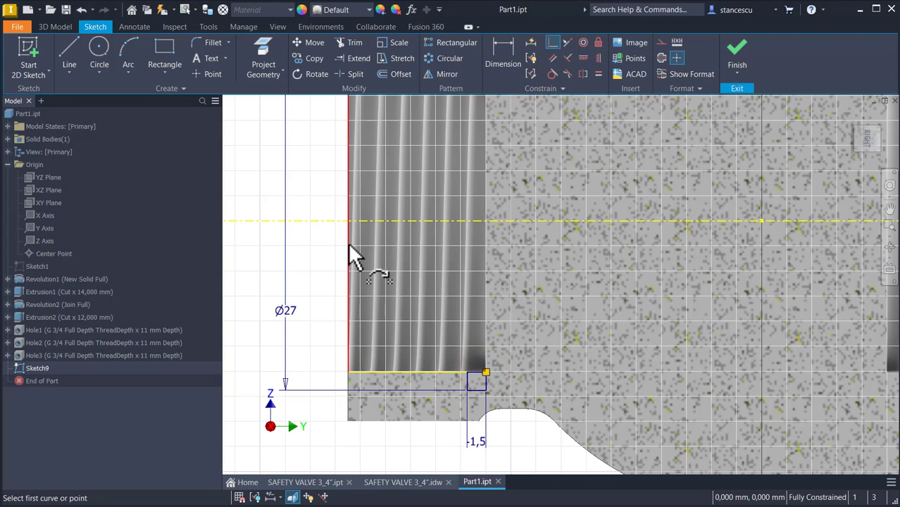
# Sketch a stepped line chain inward from the left hole's end face, with successive downward segments of about 3.2, 2.2 and 3.9 mm.
pyautogui.scroll(-3, 418, 256)
pyautogui.moveTo(542, 291); pyautogui.dragTo(487, 347, button='middle')
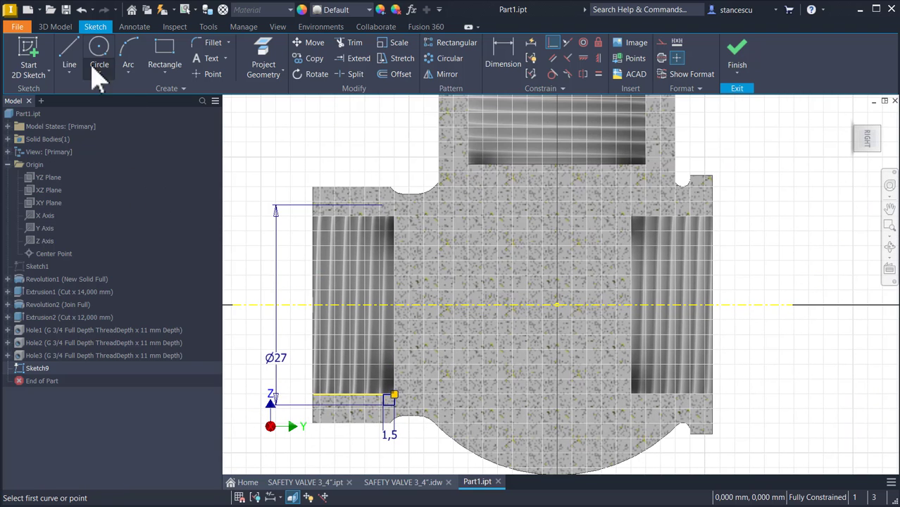
pyautogui.click(69, 52)
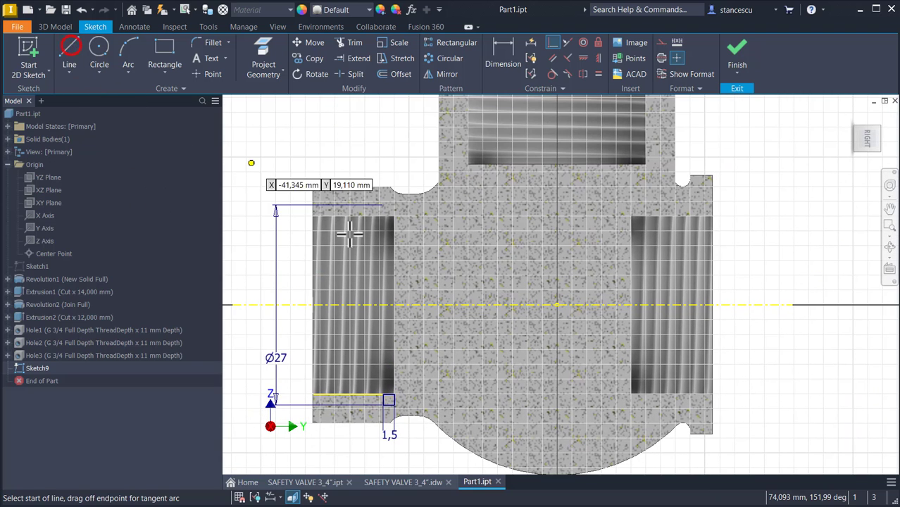
pyautogui.click(394, 359)
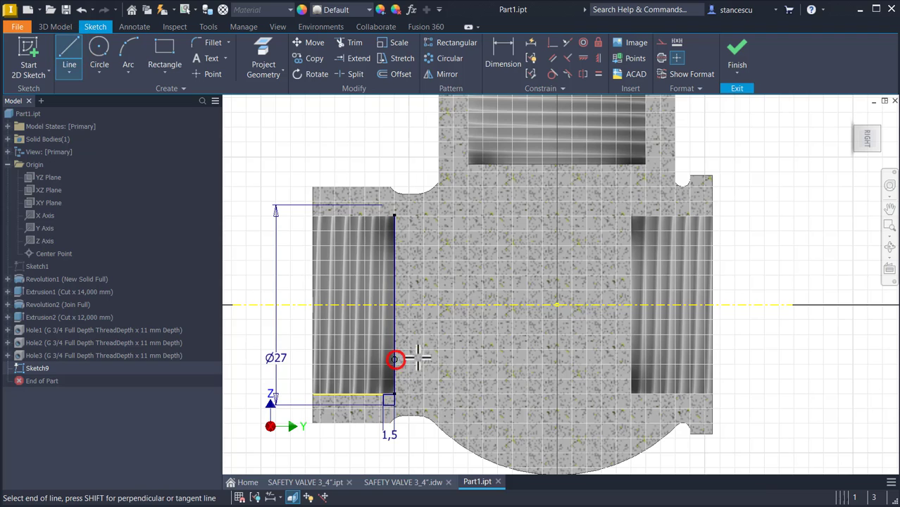
pyautogui.click(480, 359)
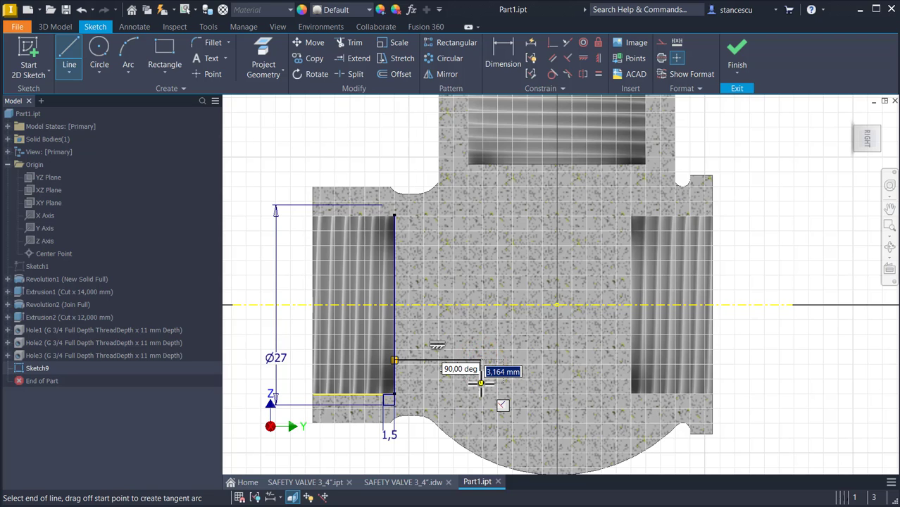
pyautogui.click(480, 381)
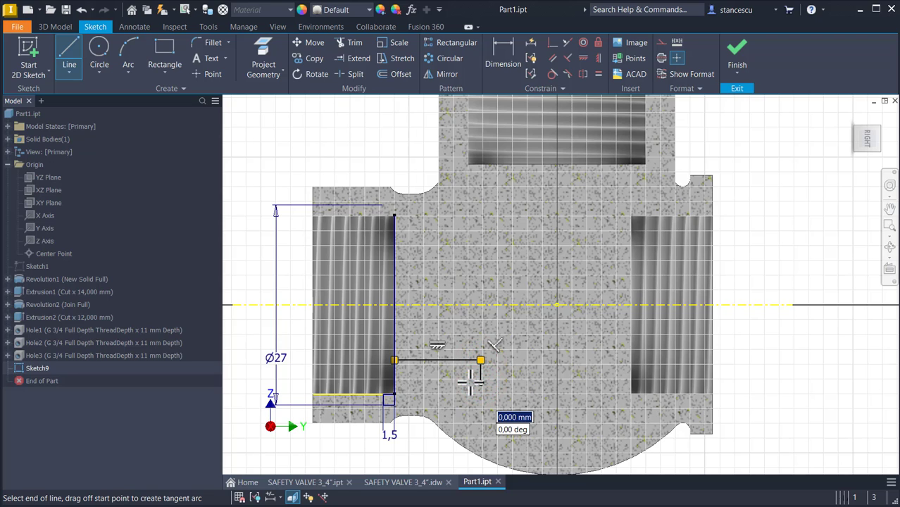
pyautogui.click(471, 383)
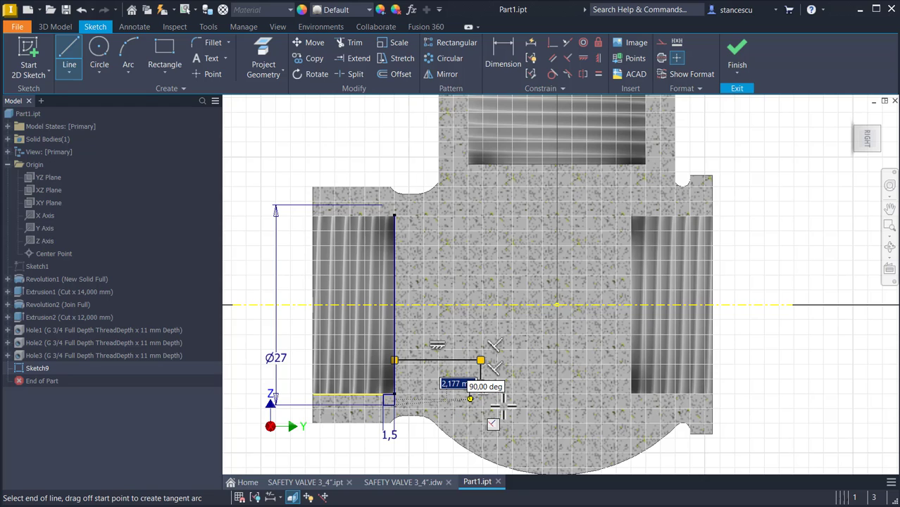
pyautogui.click(470, 399)
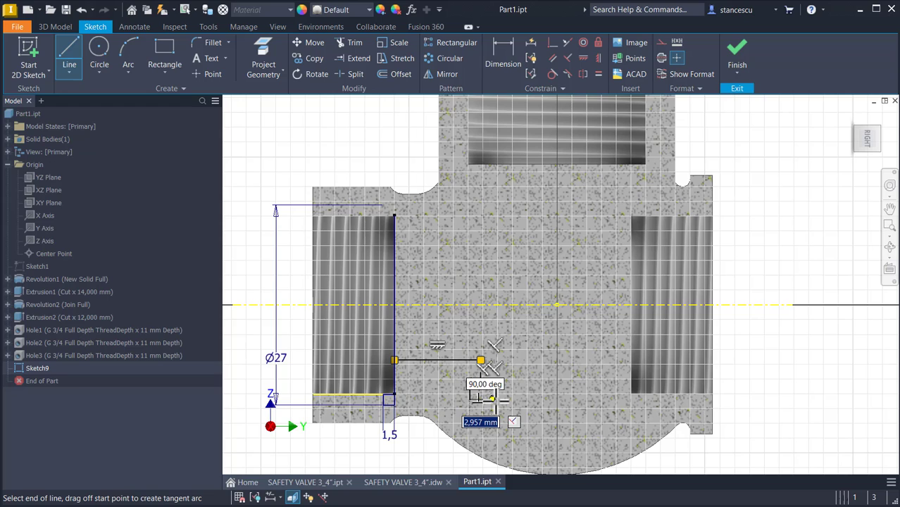
pyautogui.click(495, 400)
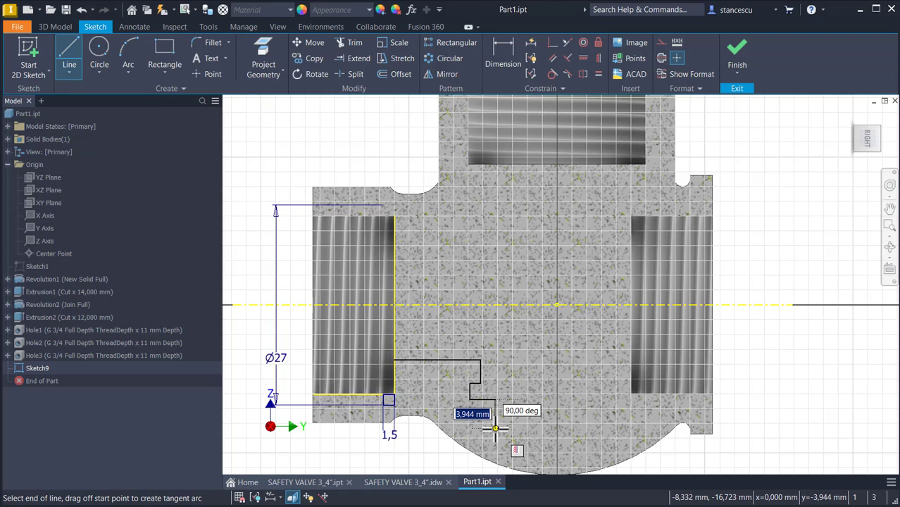
pyautogui.click(495, 428)
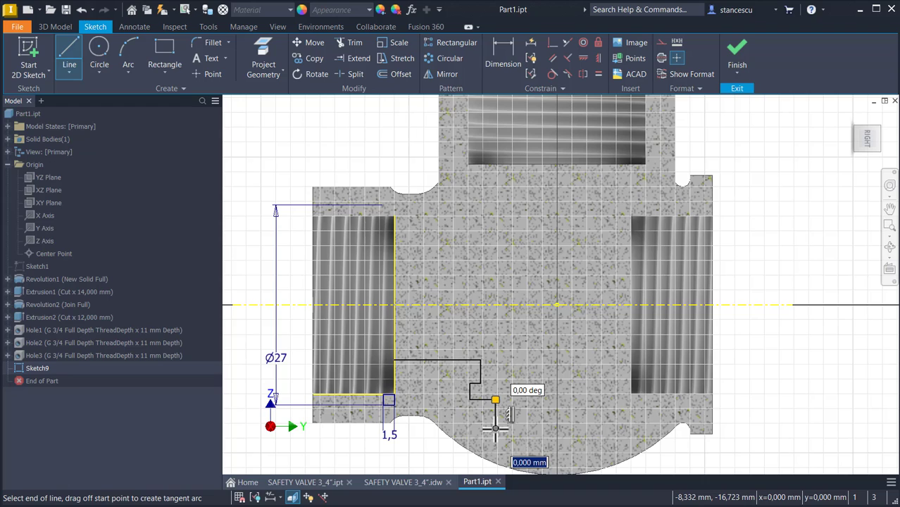
pyautogui.press('Escape')
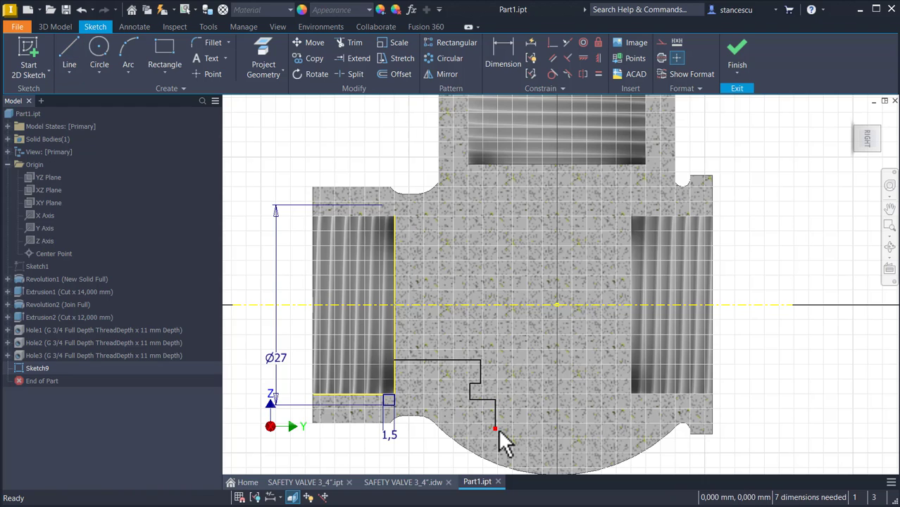
# Draw a nearly vertical line about 13.5 mm long from the centerline inside the right threaded hole down into the lower wall.
pyautogui.click(73, 60)
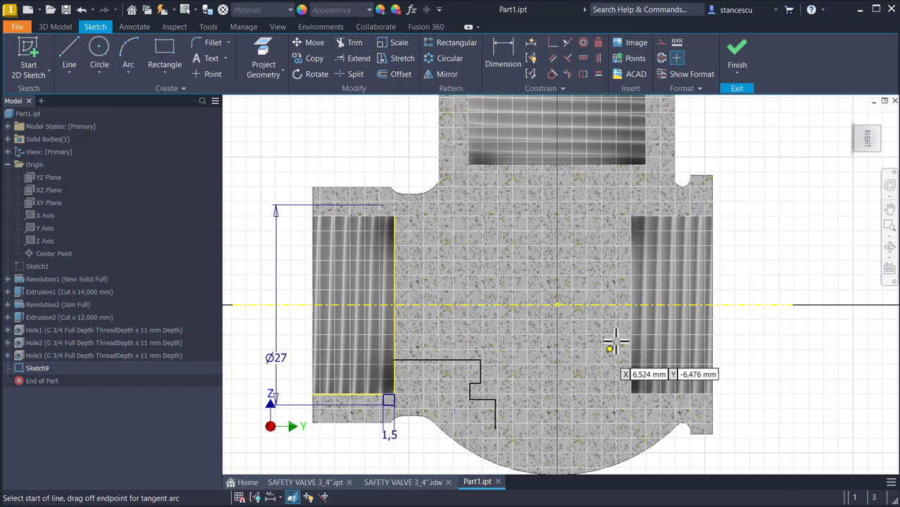
pyautogui.click(665, 304)
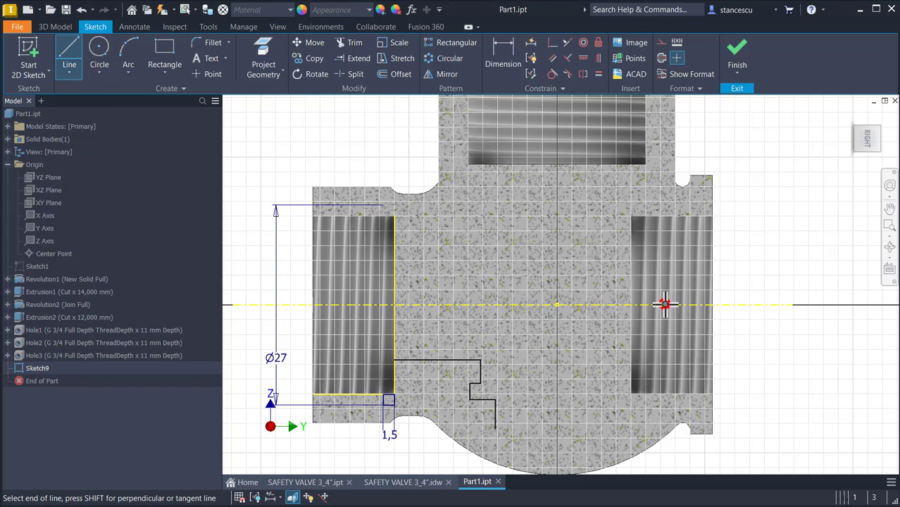
pyautogui.click(660, 407)
pyautogui.press('Escape')
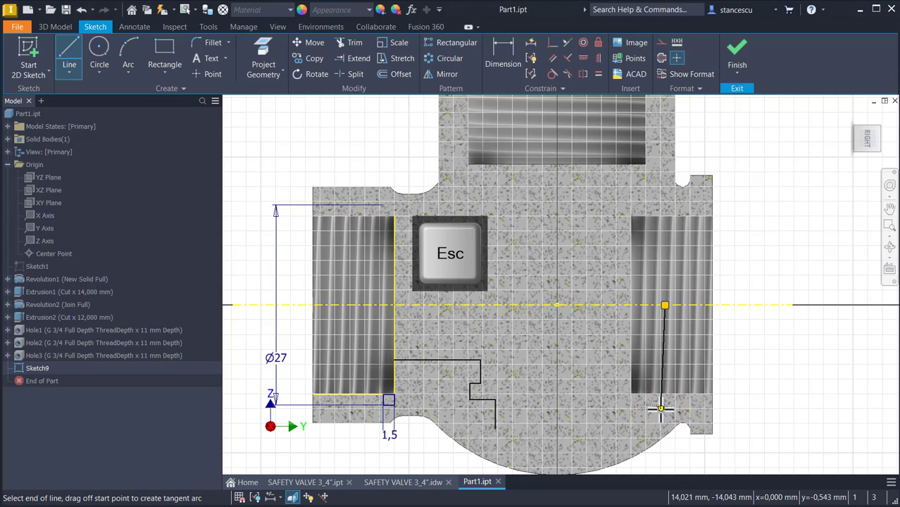
pyautogui.press('Escape')
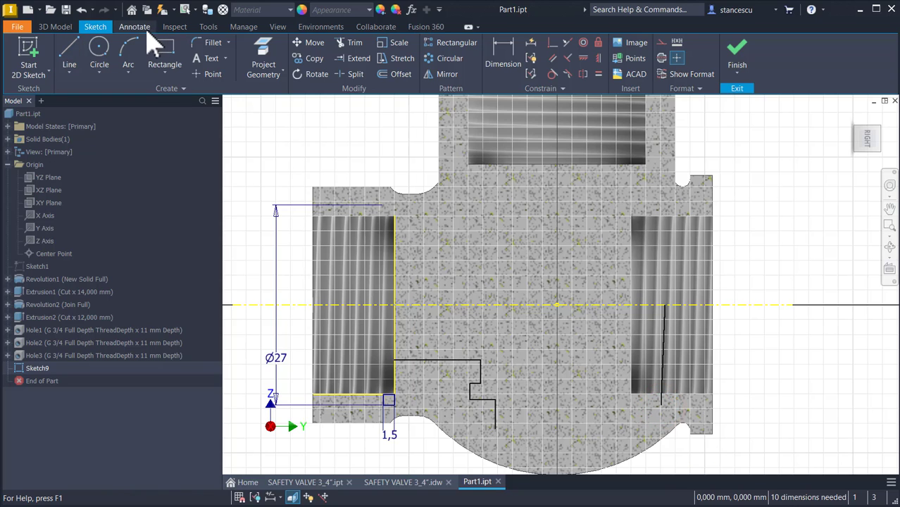
# Draw a three-point arc from the stepped chain's lower end to the right line's lower end, with radius 23-3 mm.
pyautogui.click(129, 58)
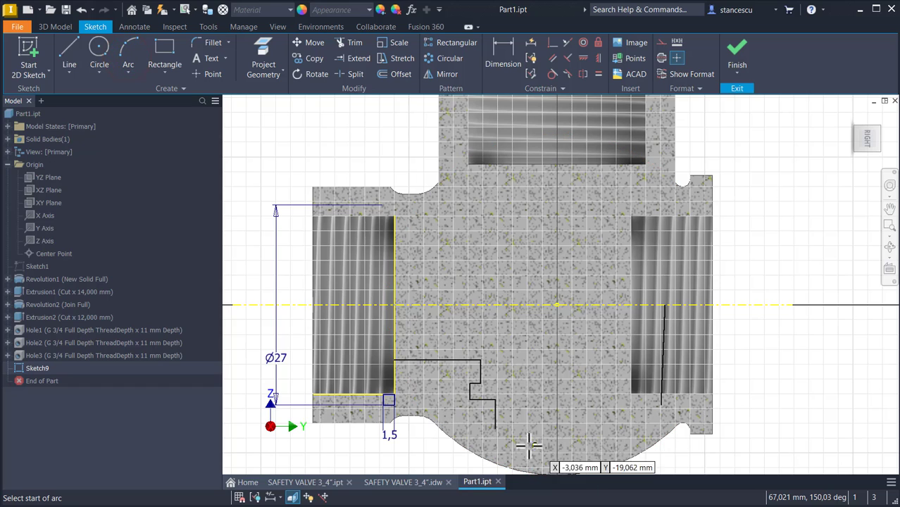
pyautogui.click(495, 428)
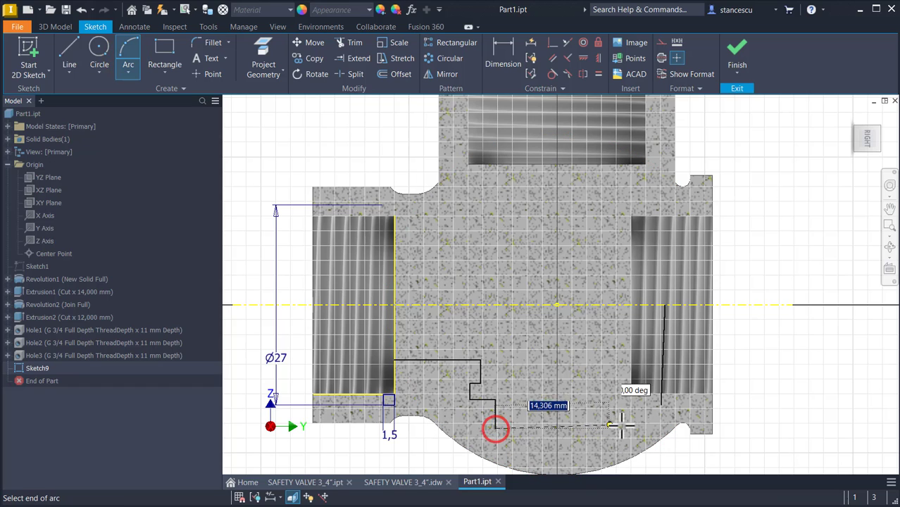
pyautogui.click(660, 404)
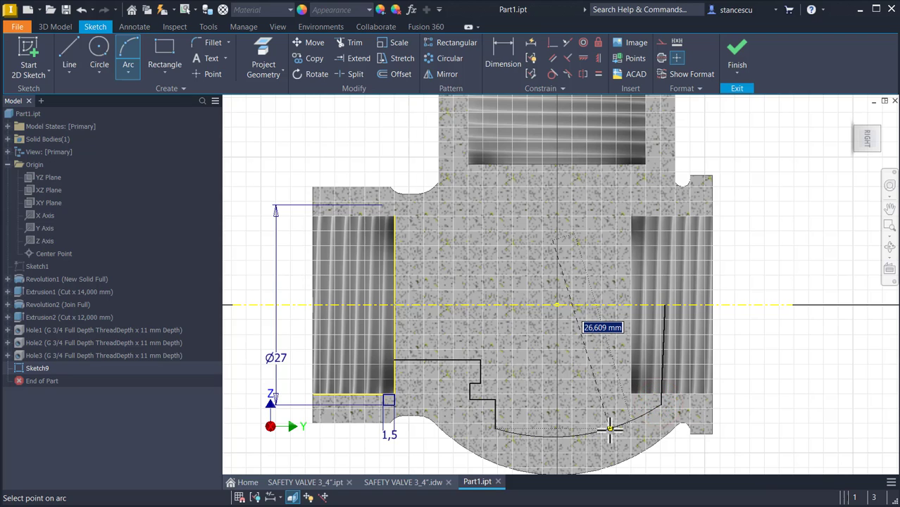
pyautogui.write('23-3')
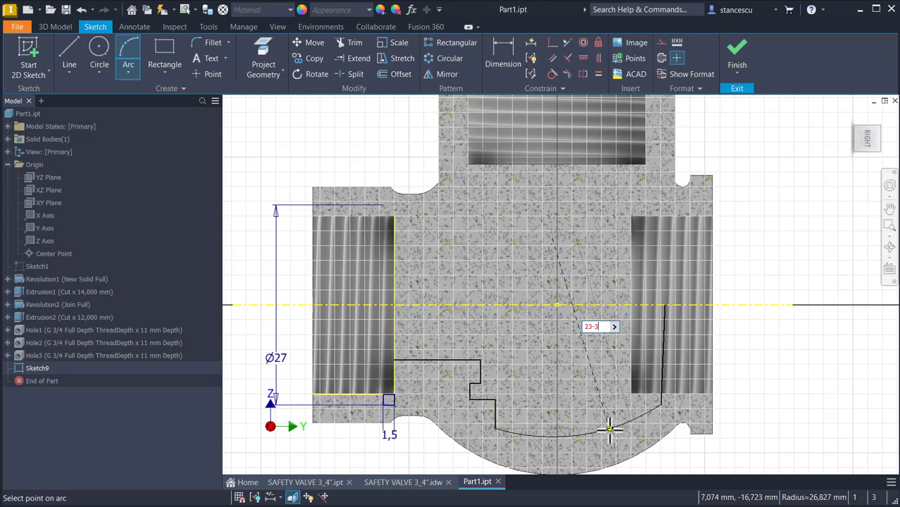
pyautogui.press('Return')
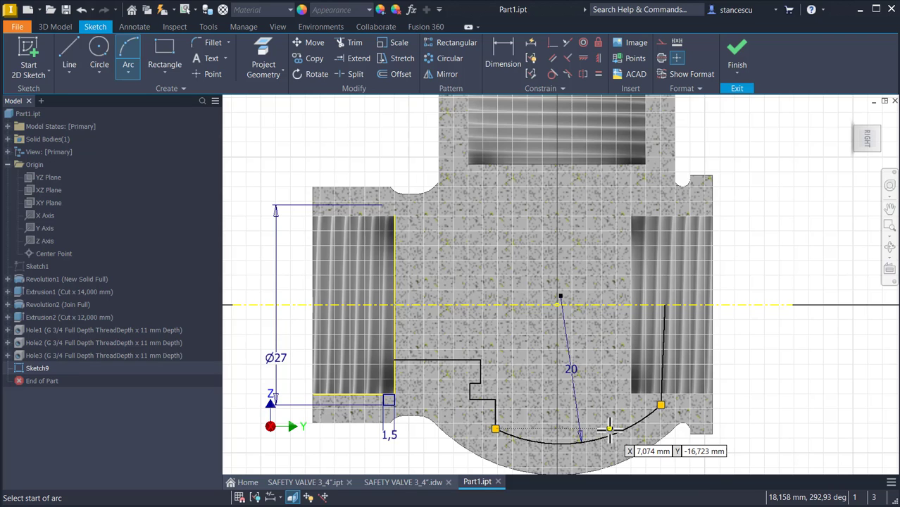
# Make the arc's center coincident with the sketch origin.
pyautogui.click(552, 43)
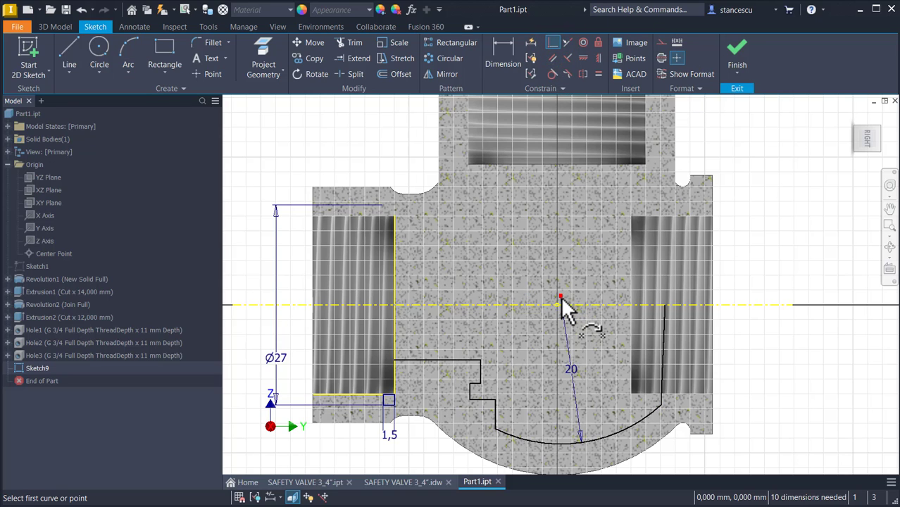
pyautogui.click(560, 297)
pyautogui.click(557, 304)
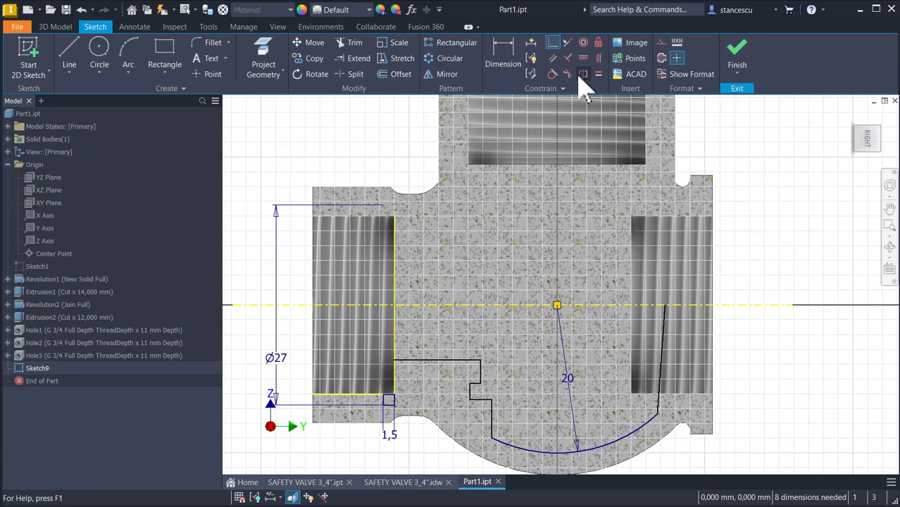
# Make the right cavity line vertical and dimension the uppermost horizontal step line as an 18 mm diameter about the centerline.
pyautogui.click(598, 59)
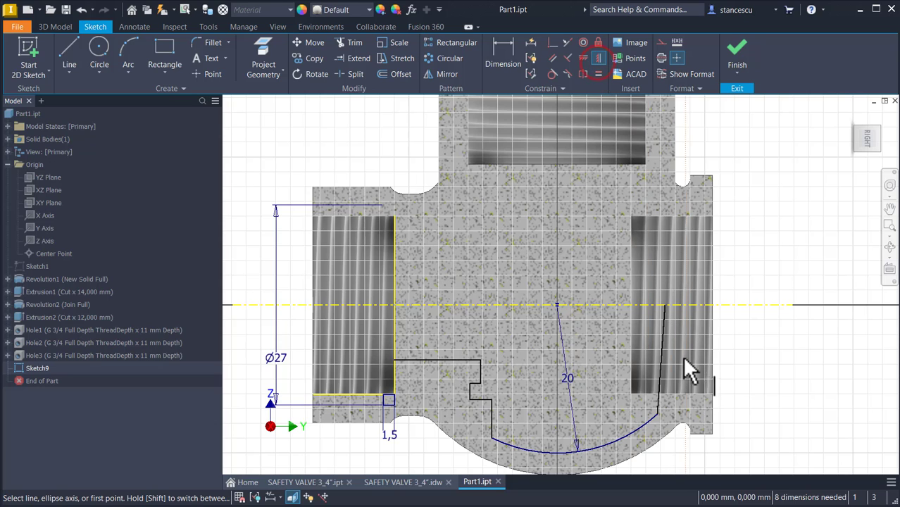
pyautogui.click(661, 351)
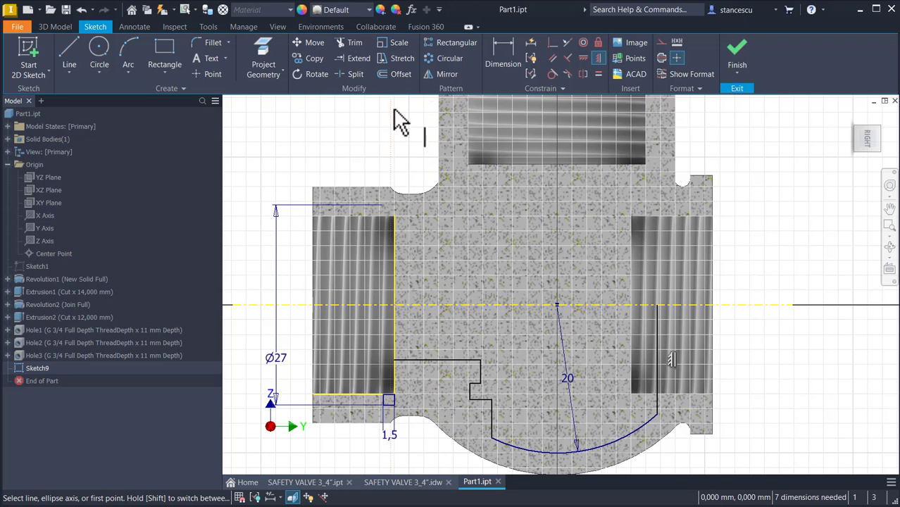
pyautogui.click(502, 62)
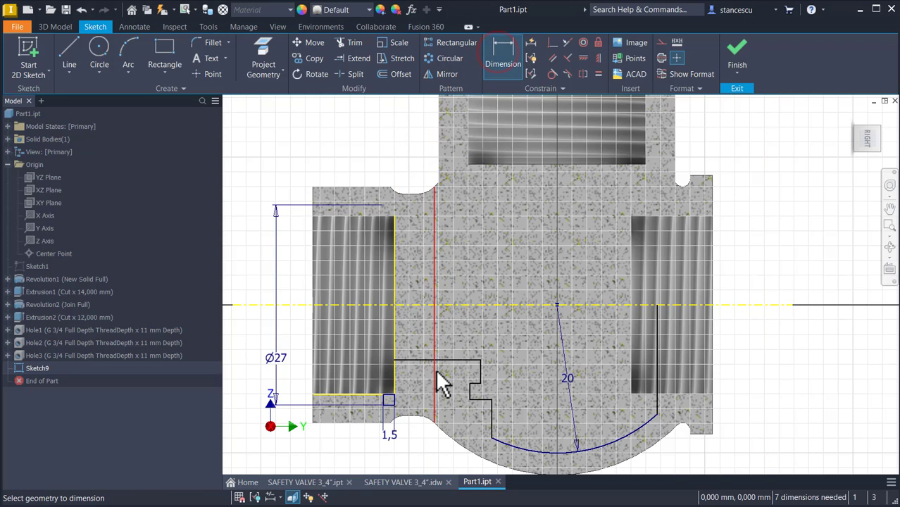
pyautogui.click(462, 361)
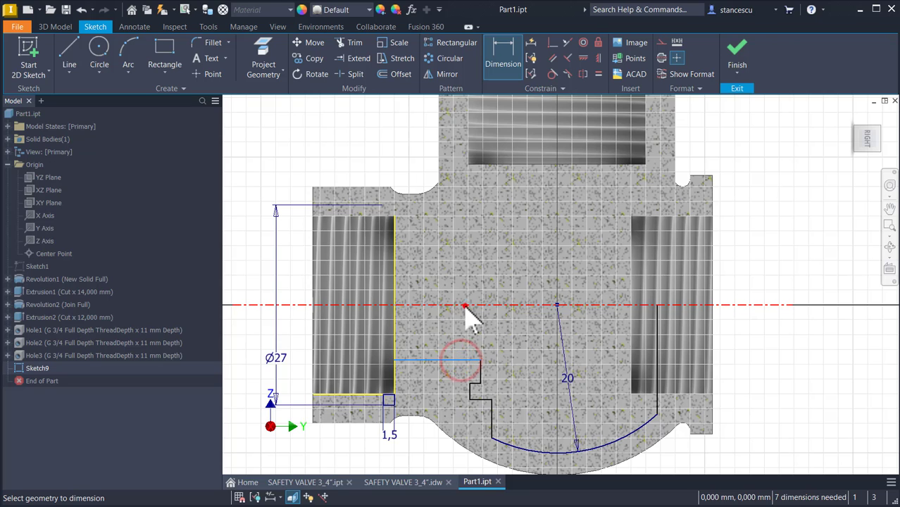
pyautogui.click(464, 304)
pyautogui.click(440, 325)
pyautogui.write('1')
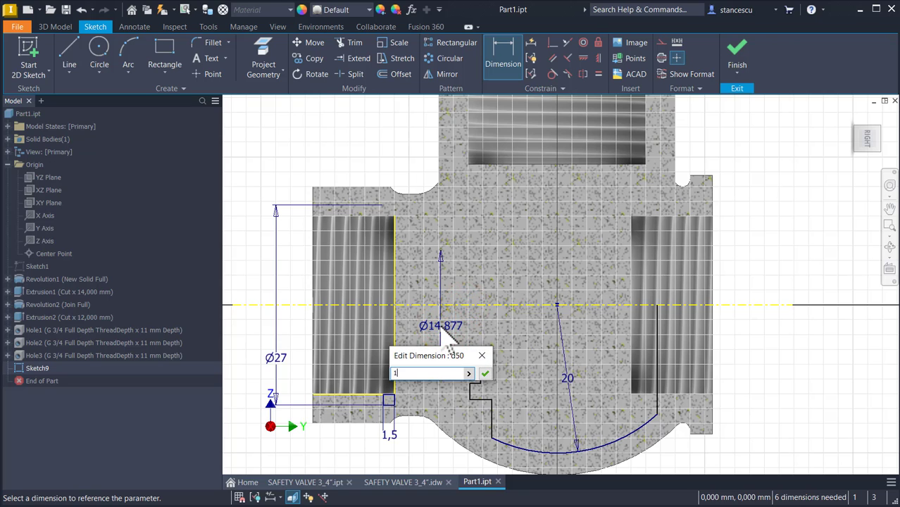
pyautogui.write('8')
pyautogui.press('Return')
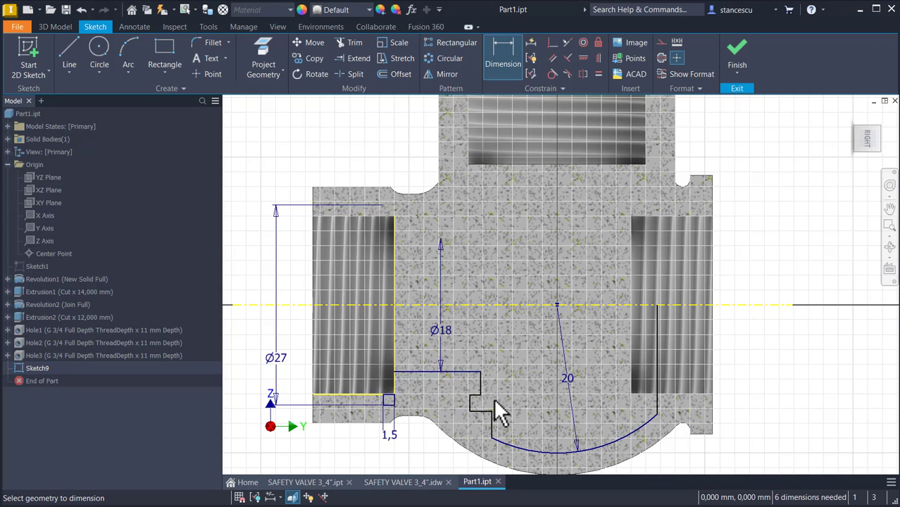
# Dimension the short middle horizontal step line as a 23 mm diameter about the centerline.
pyautogui.scroll(2, 492, 399)
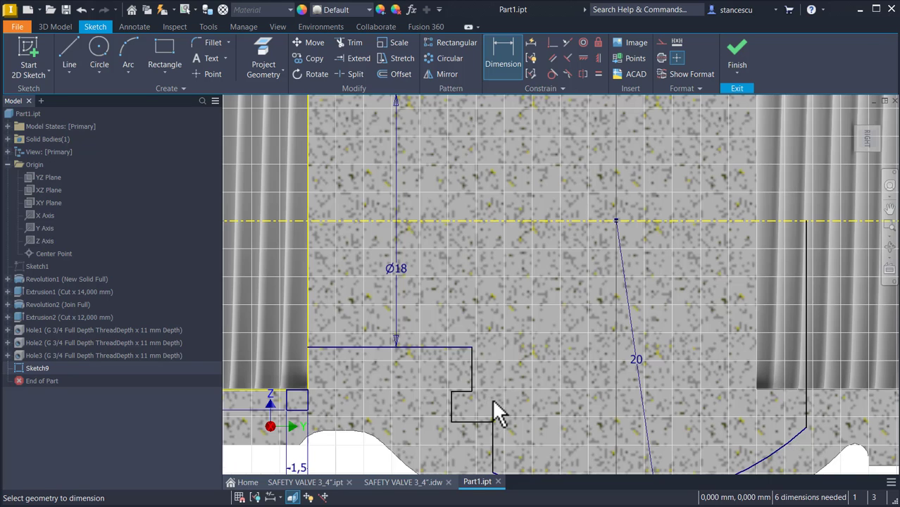
pyautogui.click(450, 398)
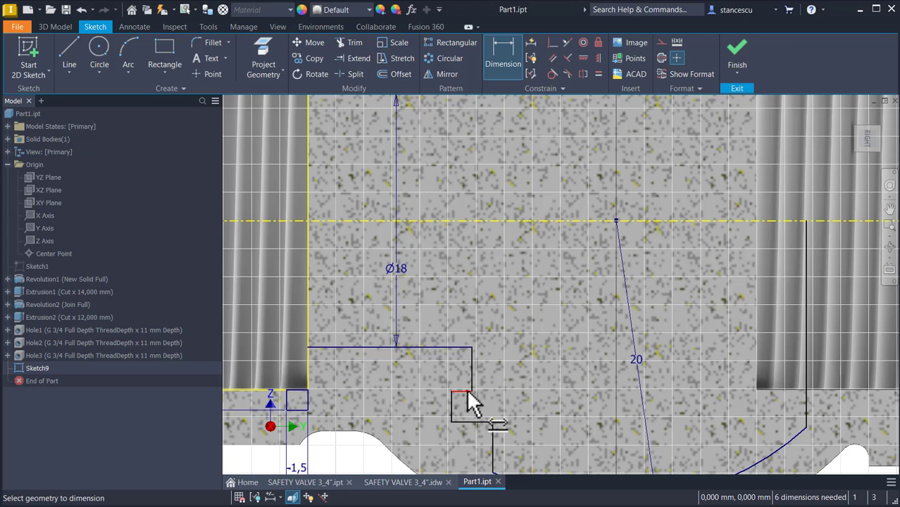
pyautogui.click(467, 390)
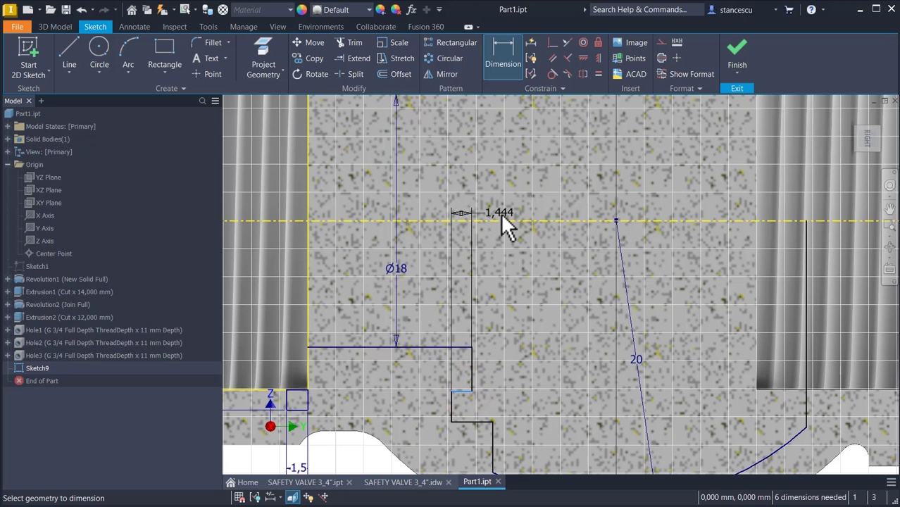
pyautogui.click(500, 216)
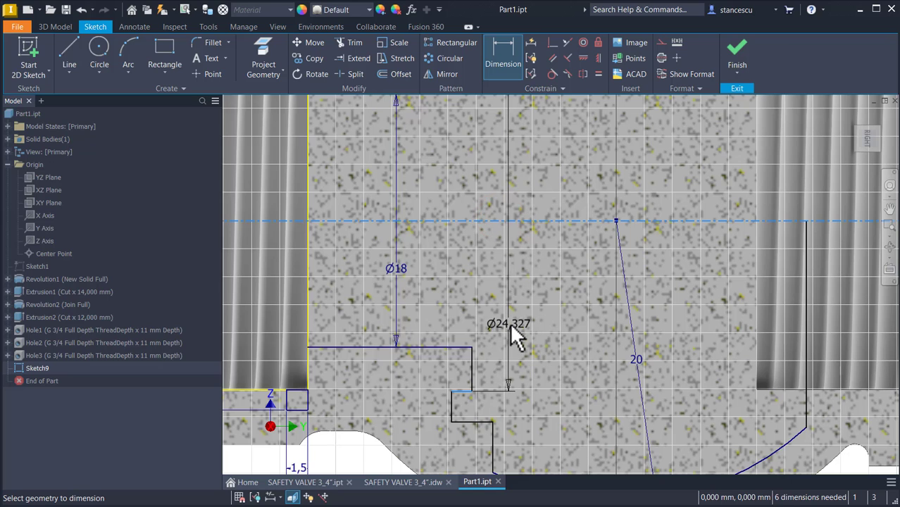
pyautogui.click(511, 320)
pyautogui.write('2')
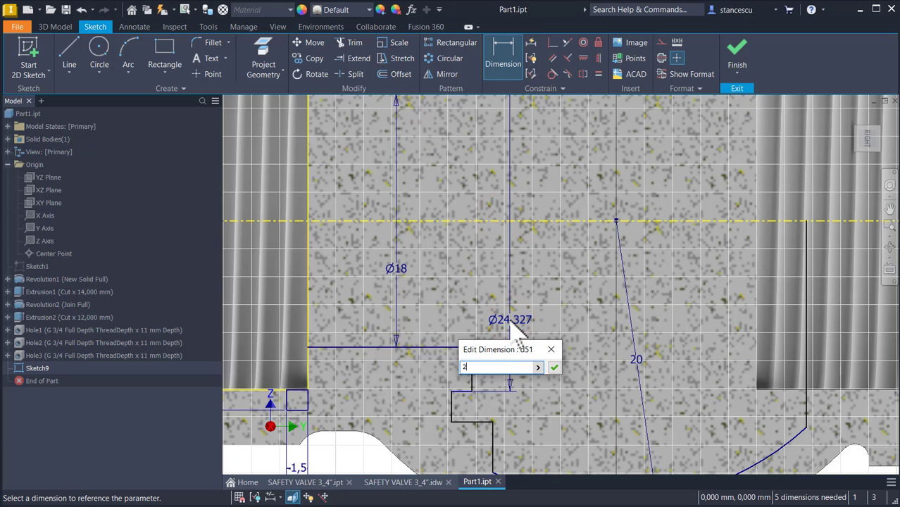
pyautogui.write('3')
pyautogui.press('Return')
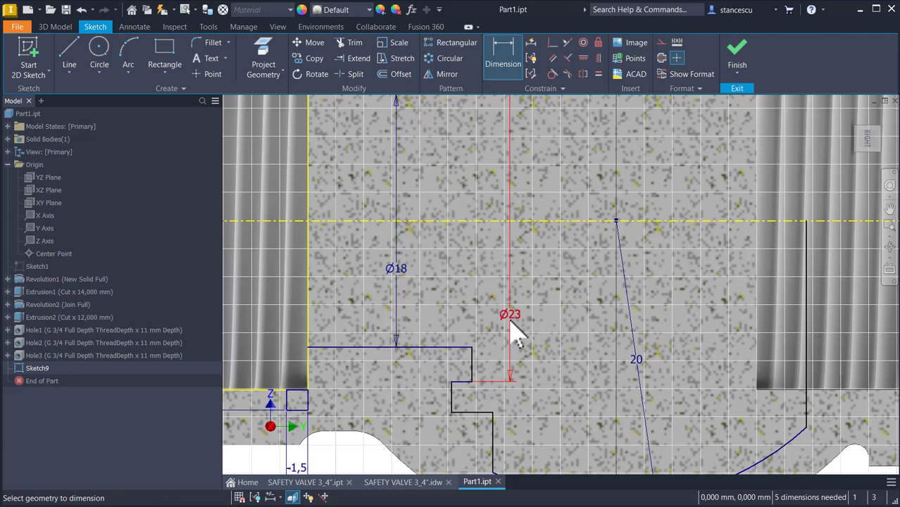
# Dimension the lowest horizontal step line as a 30 mm diameter about the centerline.
pyautogui.click(481, 412)
pyautogui.click(576, 220)
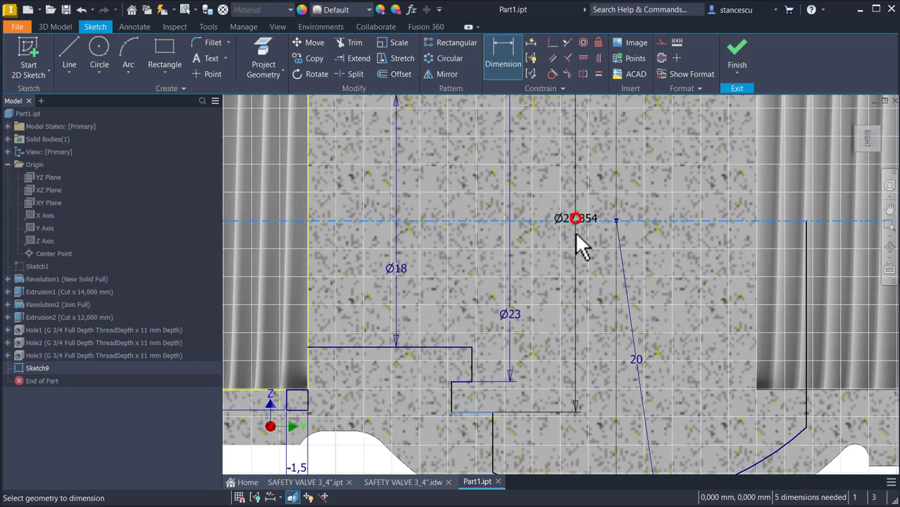
pyautogui.click(556, 275)
pyautogui.write('30')
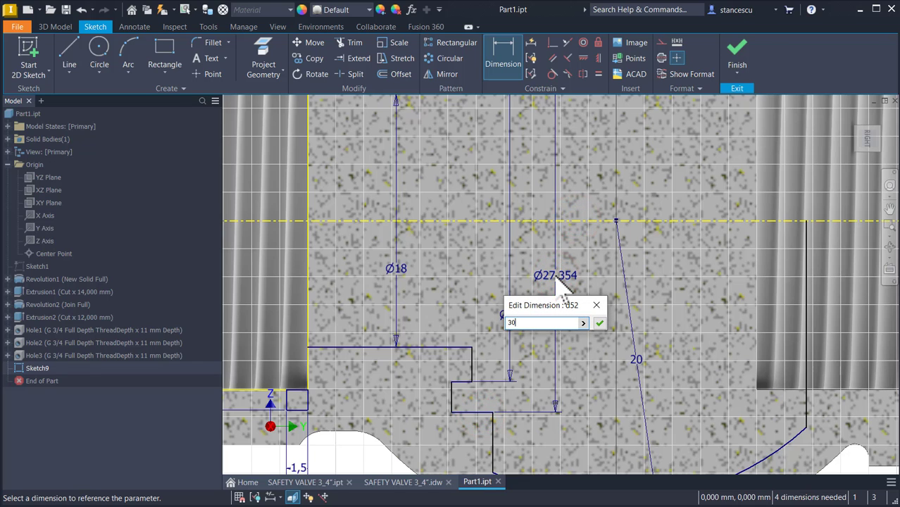
pyautogui.press('Return')
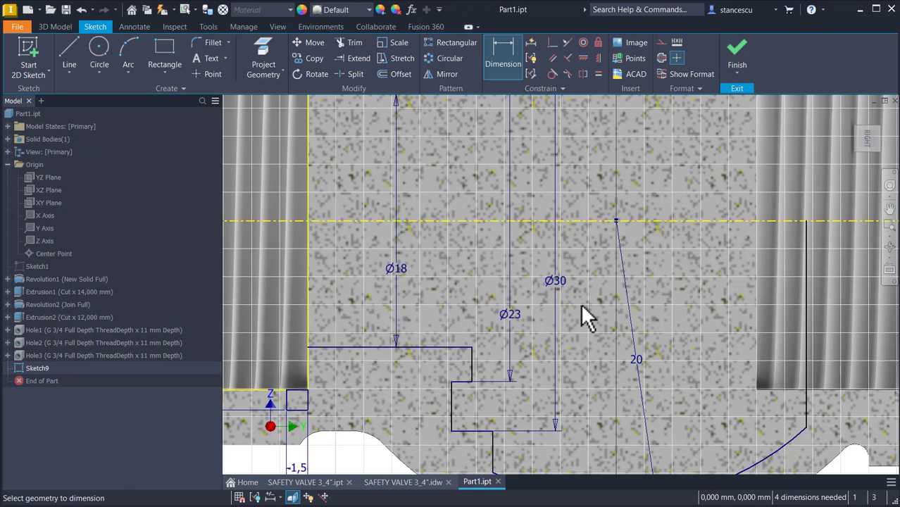
# Set the horizontal distance from the body's left end face to the lowest vertical step line to 25 mm.
pyautogui.moveTo(582, 306)
pyautogui.mouseDown(button='middle')
pyautogui.moveTo(629, 221)
pyautogui.moveTo(689, 195)
pyautogui.moveTo(699, 204)
pyautogui.mouseUp(button='middle')
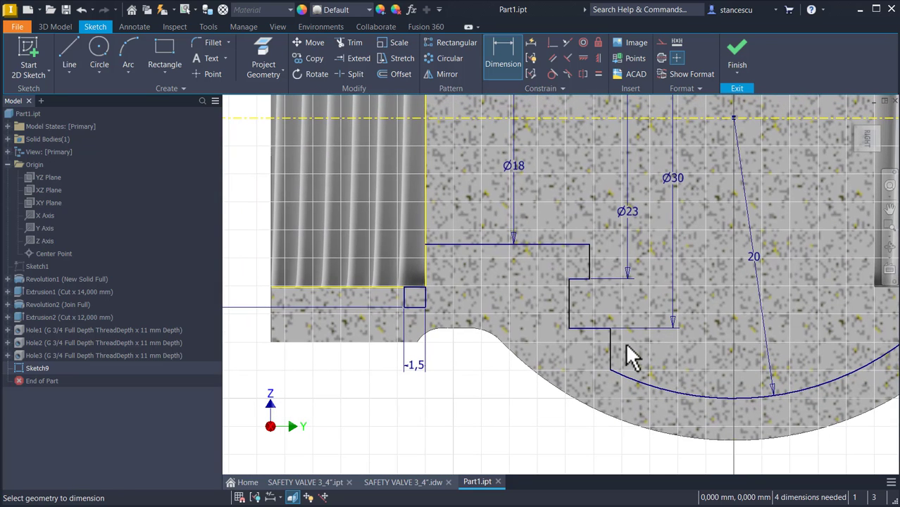
pyautogui.click(611, 338)
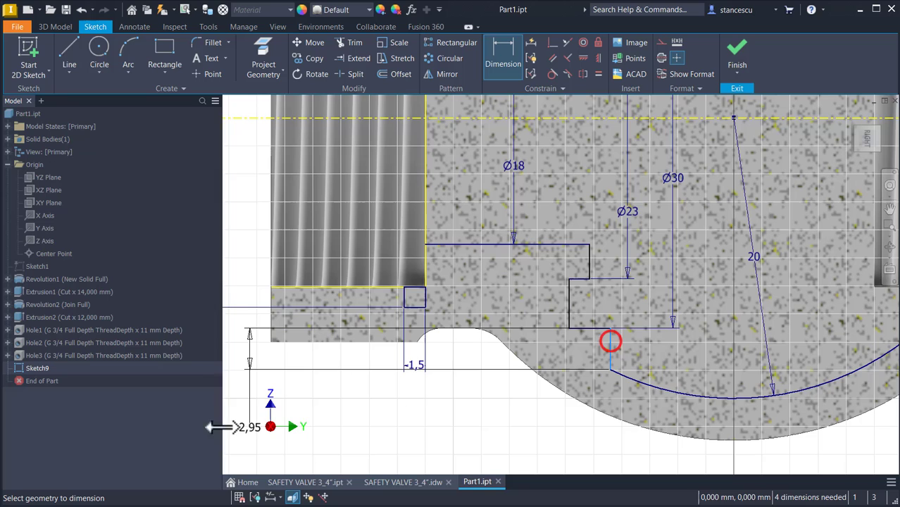
pyautogui.click(270, 338)
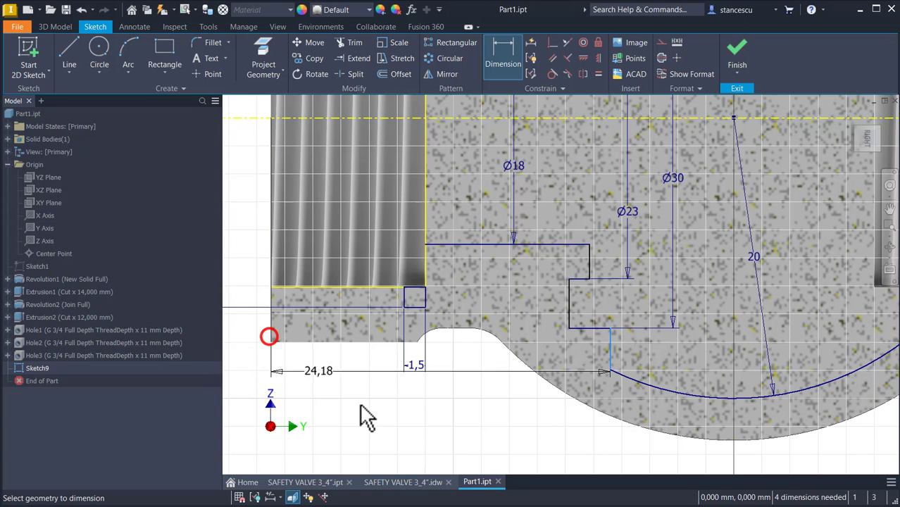
pyautogui.click(397, 435)
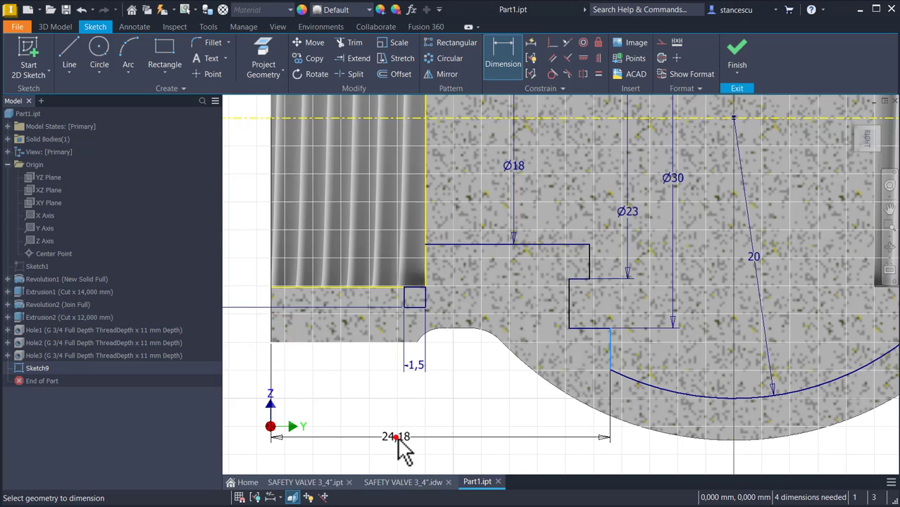
pyautogui.click(398, 436)
pyautogui.write('25')
pyautogui.press('Return')
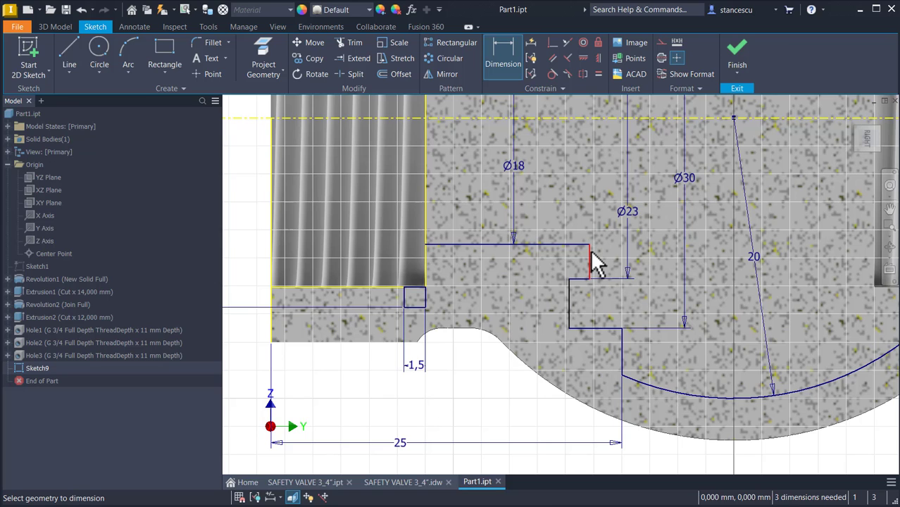
# Set the horizontal distance between the uppermost and lowest vertical step lines to 1 mm.
pyautogui.click(589, 253)
pyautogui.click(621, 337)
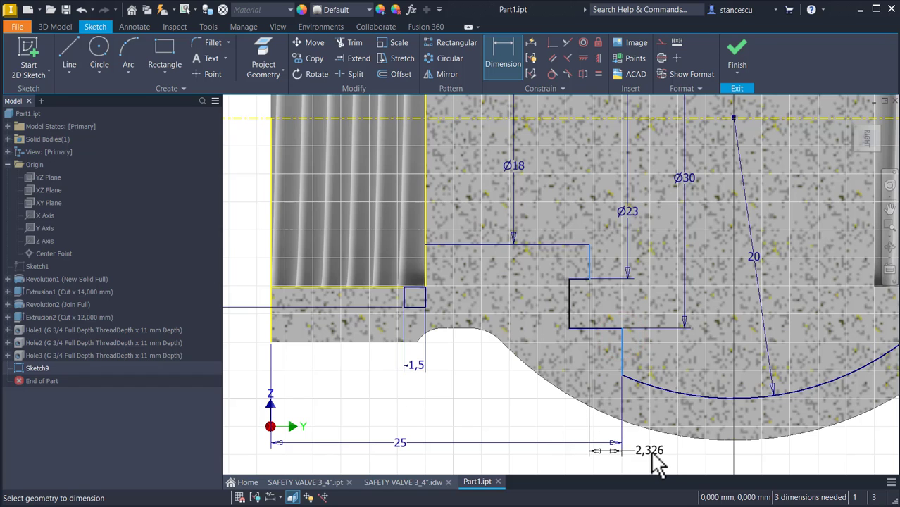
pyautogui.click(652, 475)
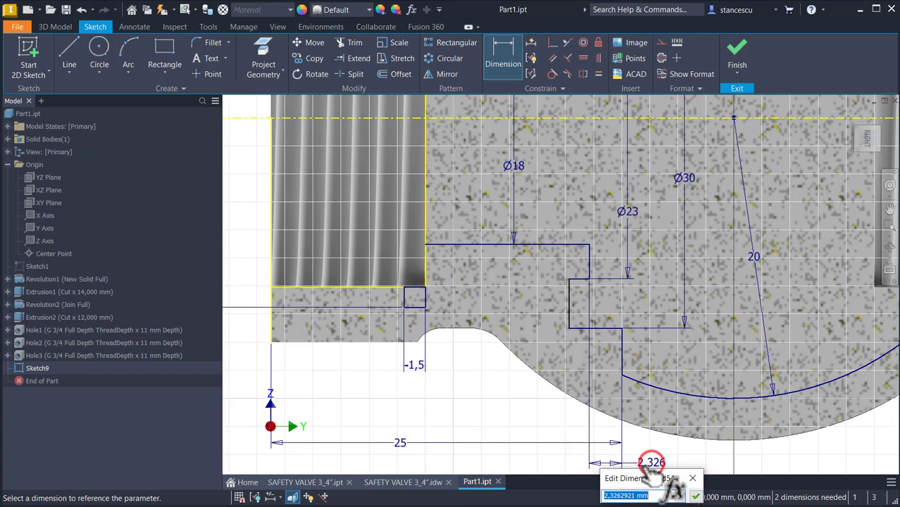
pyautogui.write('1')
pyautogui.press('Return')
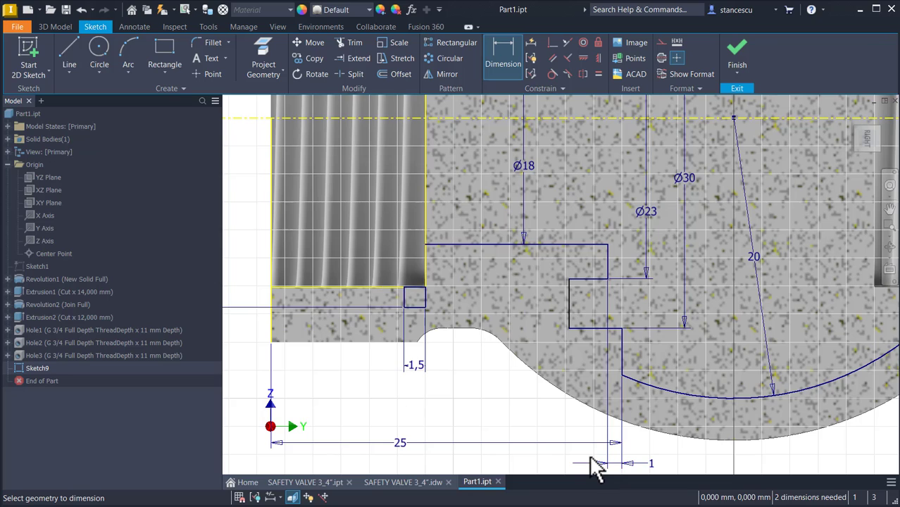
# Set the recess line's horizontal distance from the lowest vertical step line to 3 mm, and move the 25 mm dimension further down.
pyautogui.click(581, 327)
pyautogui.moveTo(578, 457)
pyautogui.mouseDown(button='middle')
pyautogui.moveTo(573, 428)
pyautogui.moveTo(586, 362)
pyautogui.mouseUp(button='middle')
pyautogui.click(588, 402)
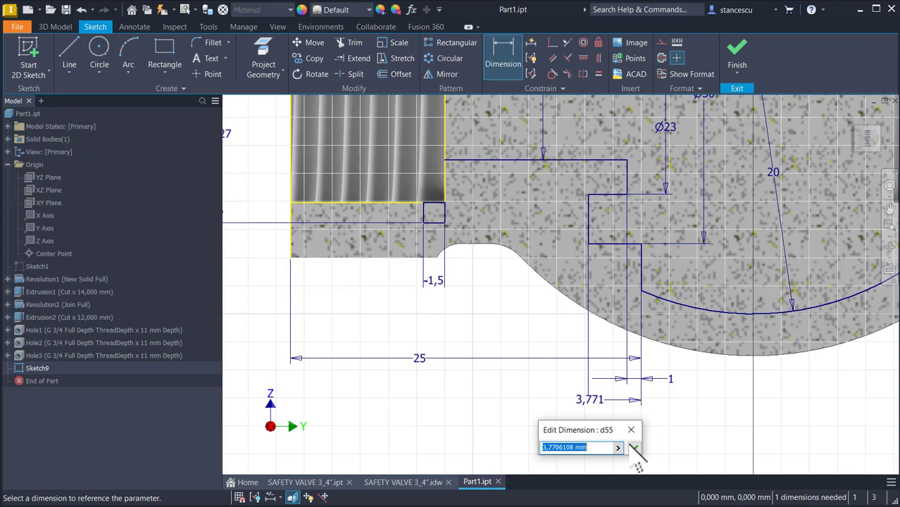
pyautogui.write('3')
pyautogui.press('Return')
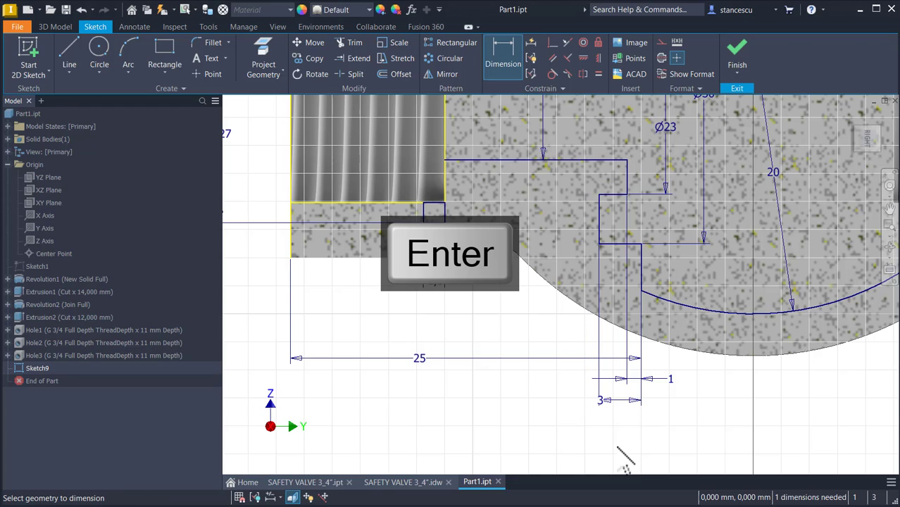
pyautogui.press('Escape')
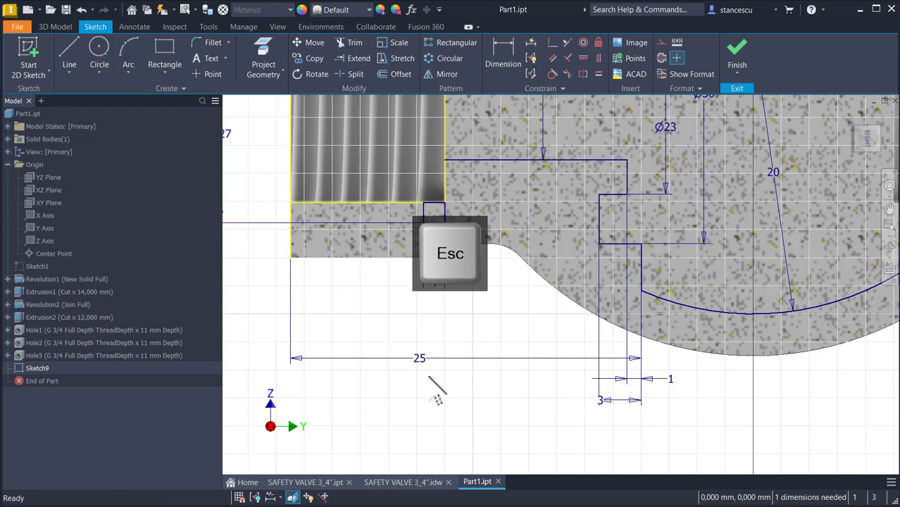
pyautogui.moveTo(420, 359); pyautogui.dragTo(422, 417)
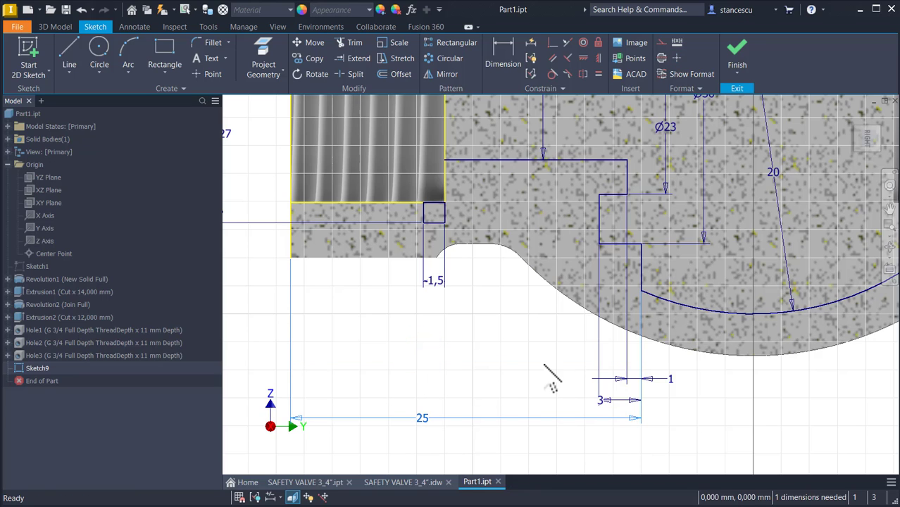
# Set the distance between the right vertical cavity line and the body's right end face to 7 mm.
pyautogui.press('Home')
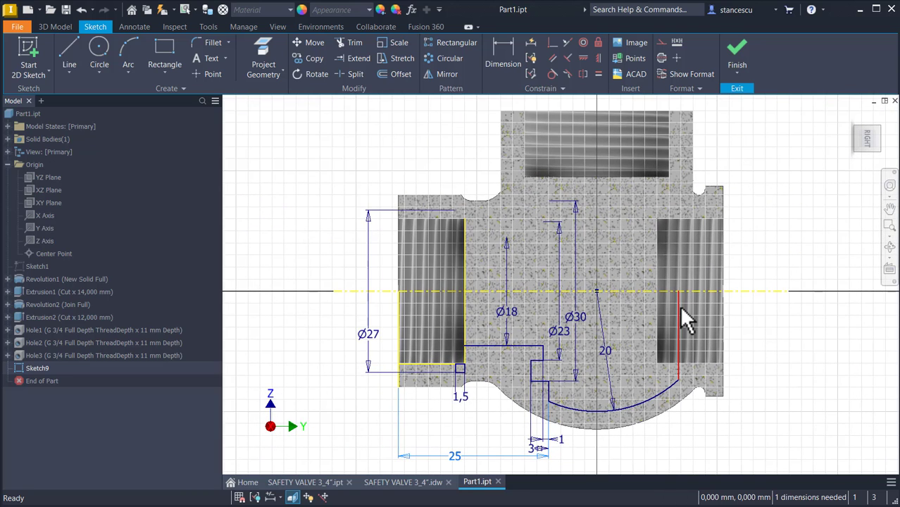
pyautogui.click(514, 70)
pyautogui.click(675, 307)
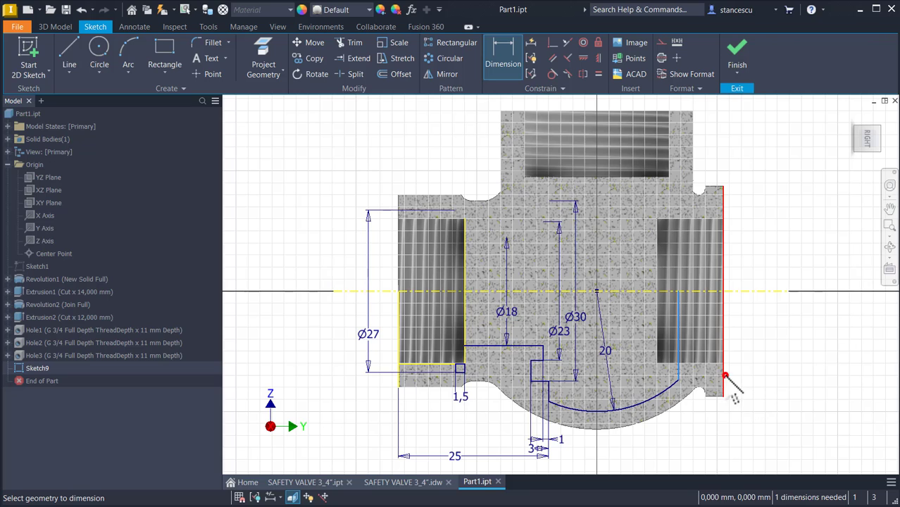
pyautogui.click(723, 373)
pyautogui.click(701, 433)
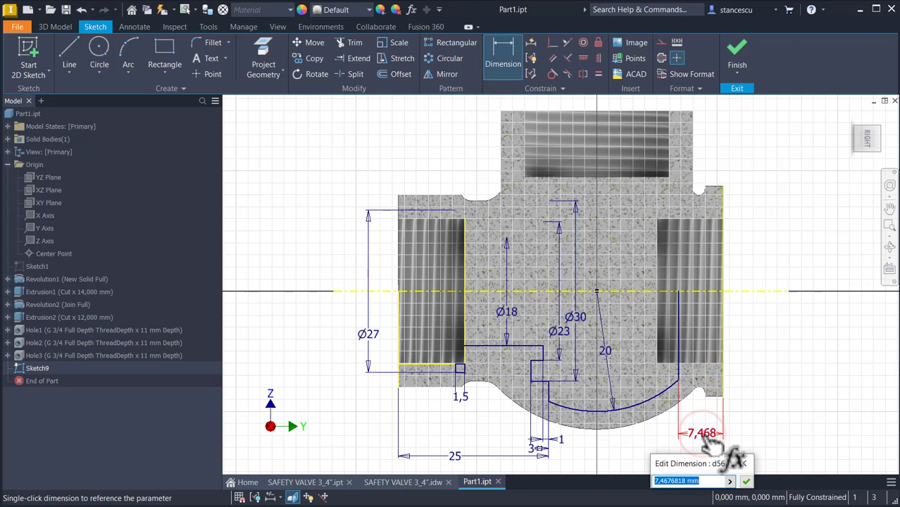
pyautogui.press('Return')
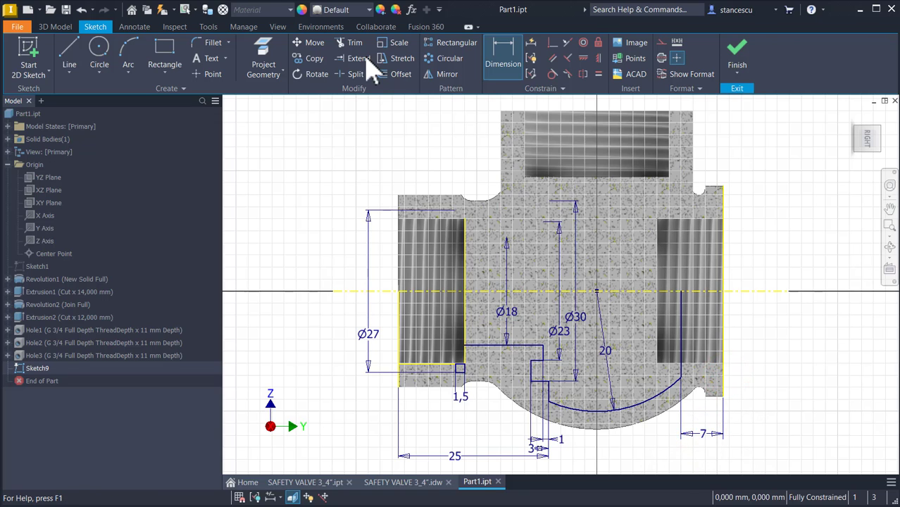
# Fillet the corners at both ends of the 20 mm radius arc with a 2 mm radius.
pyautogui.click(207, 44)
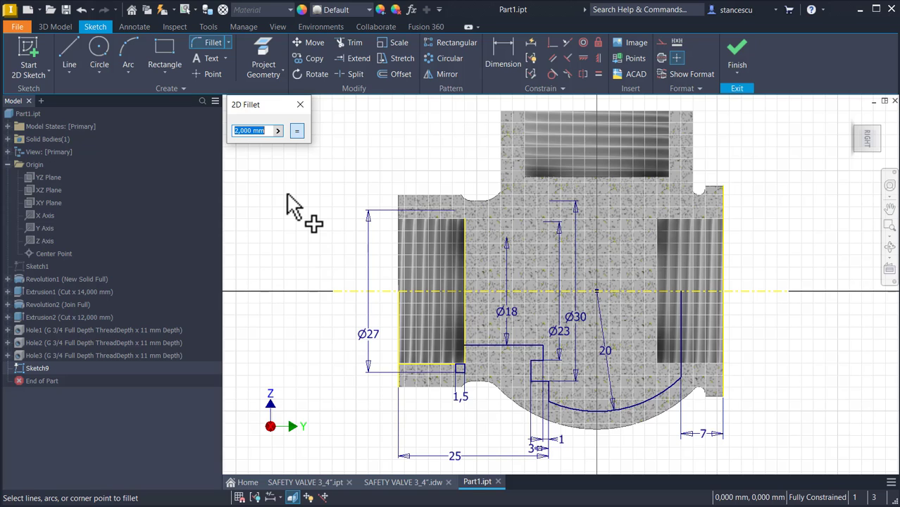
pyautogui.write('2')
pyautogui.scroll(3, 488, 399)
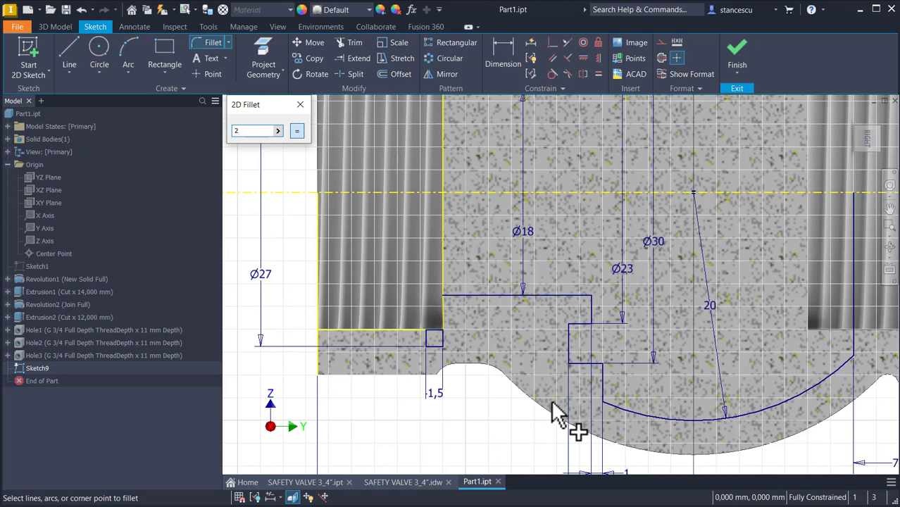
pyautogui.click(611, 407)
pyautogui.click(601, 382)
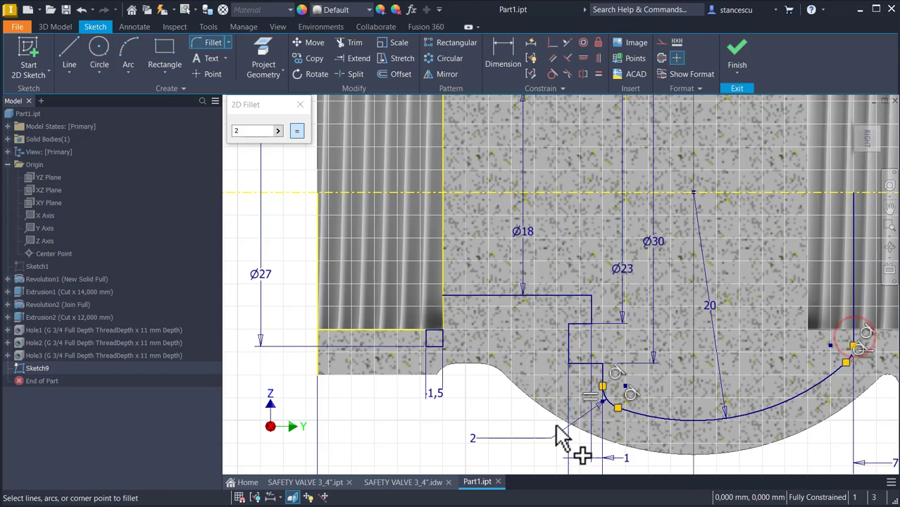
# Close the cavity profile with a vertical line from the outer end of the Ø18 bore line to the centre axis, and finish the sketch.
pyautogui.click(70, 51)
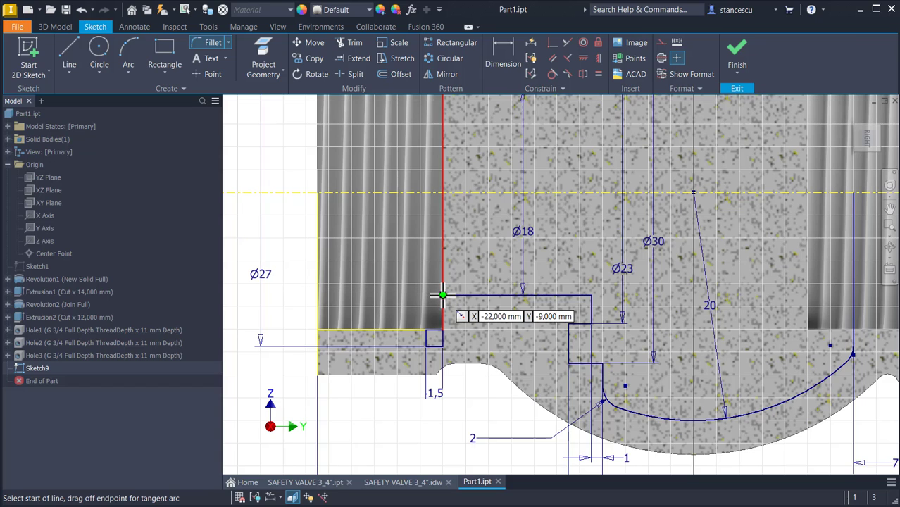
pyautogui.click(442, 294)
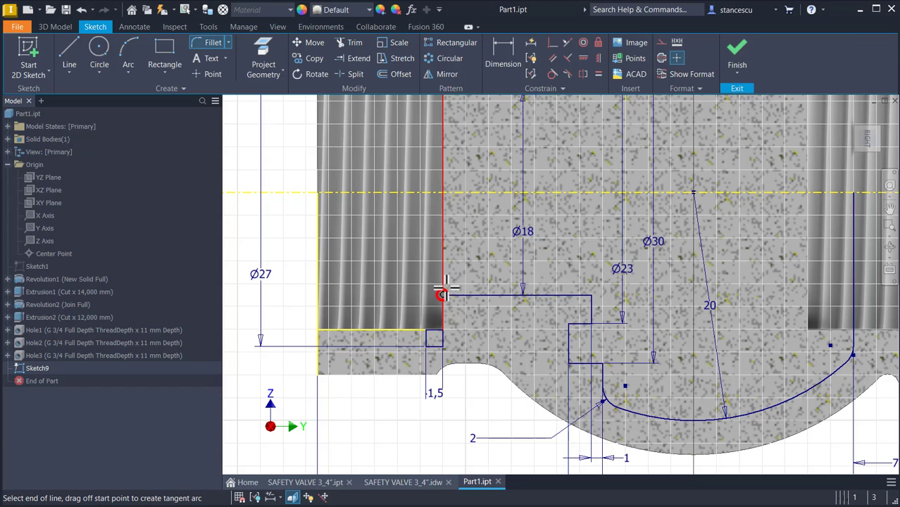
pyautogui.click(443, 195)
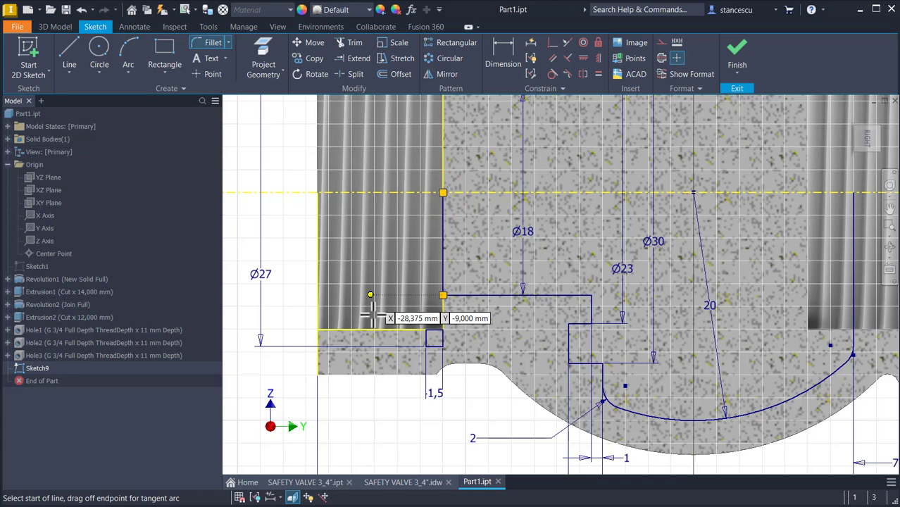
pyautogui.press('Escape')
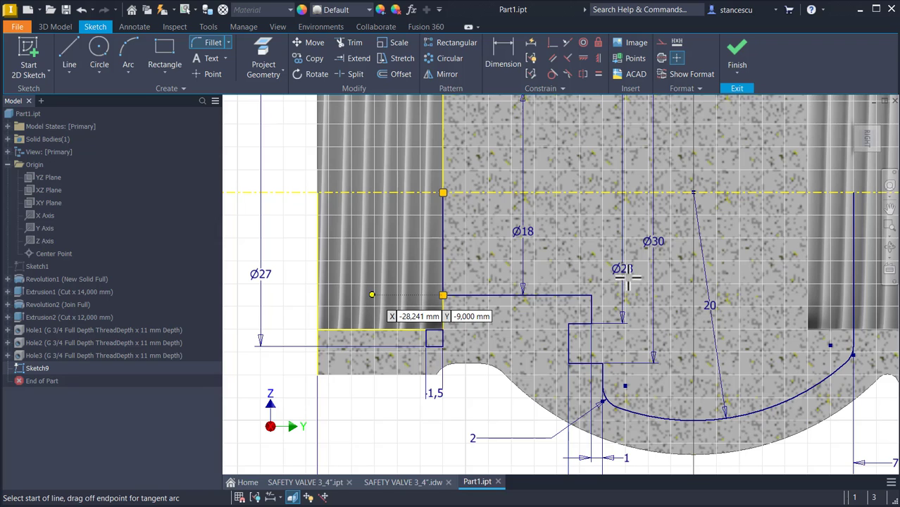
pyautogui.press('Escape')
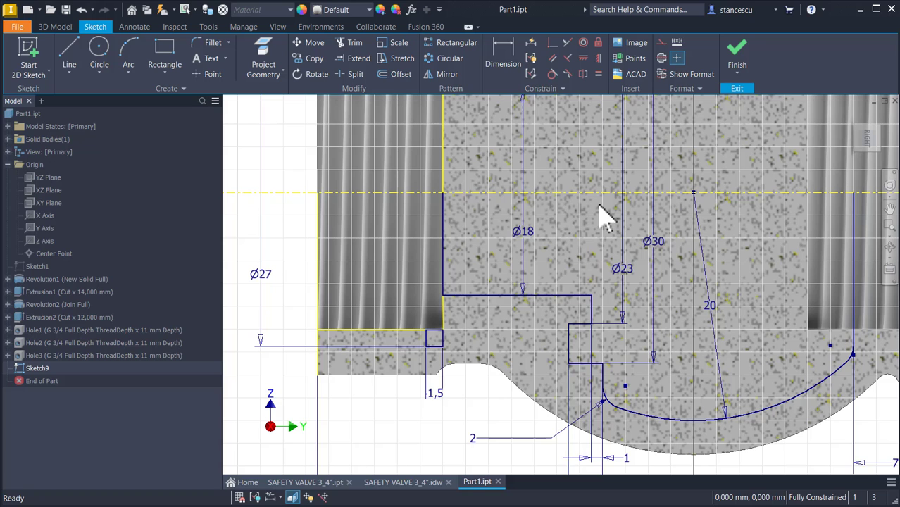
pyautogui.click(735, 56)
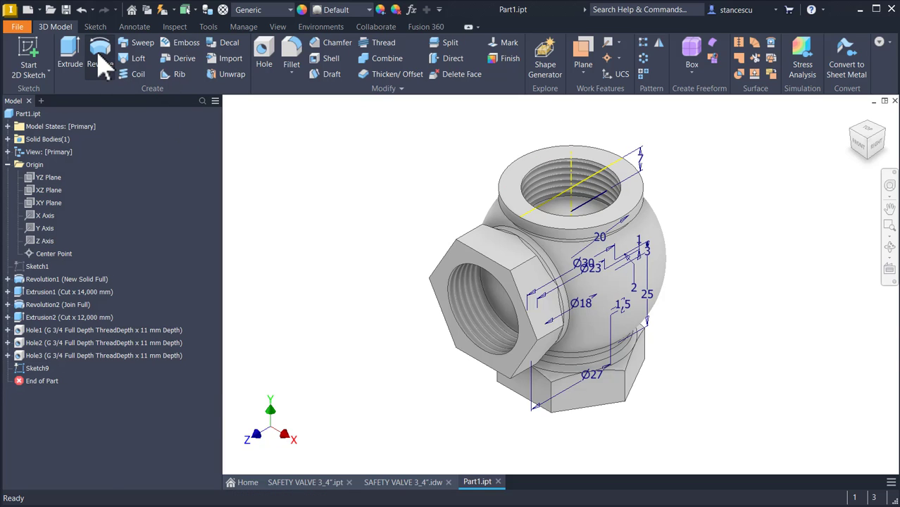
# Revolve the cavity and thread relief groove profiles 360° about the body's vertical centre axis as a cut.
pyautogui.click(100, 52)
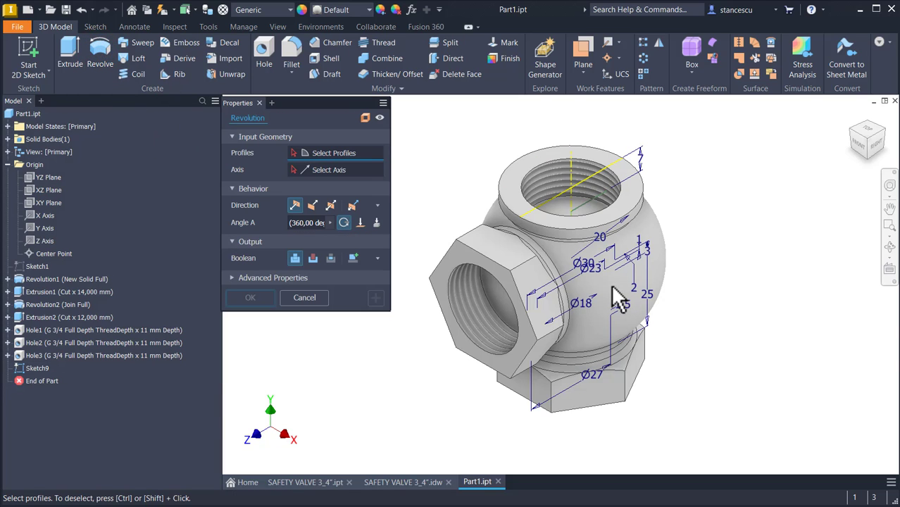
pyautogui.click(604, 217)
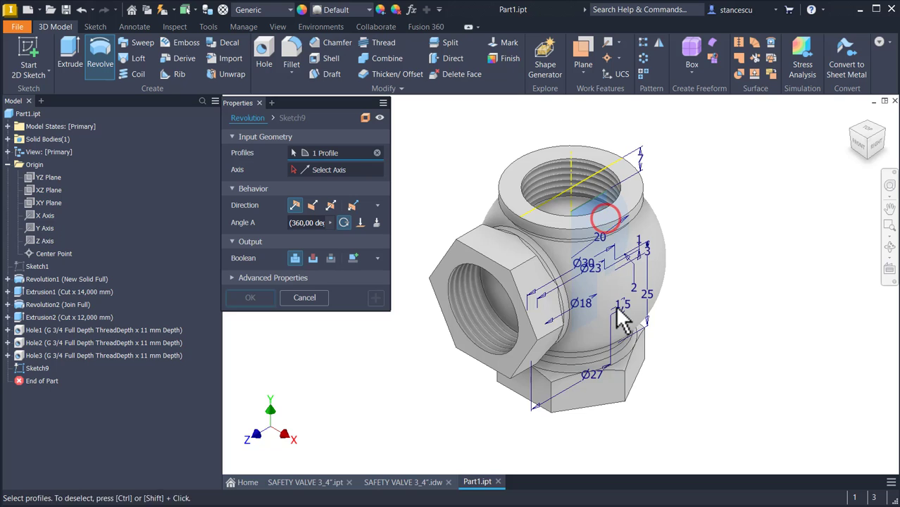
pyautogui.scroll(3, 631, 331)
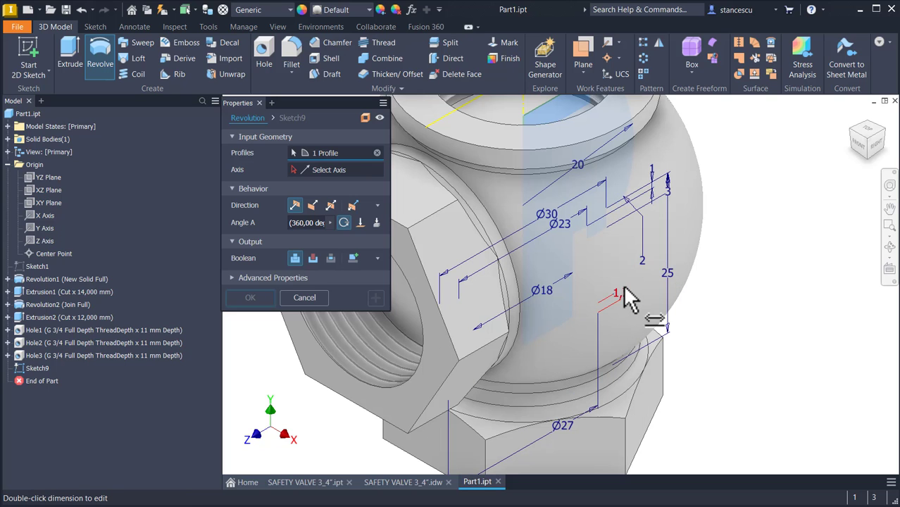
pyautogui.click(593, 312)
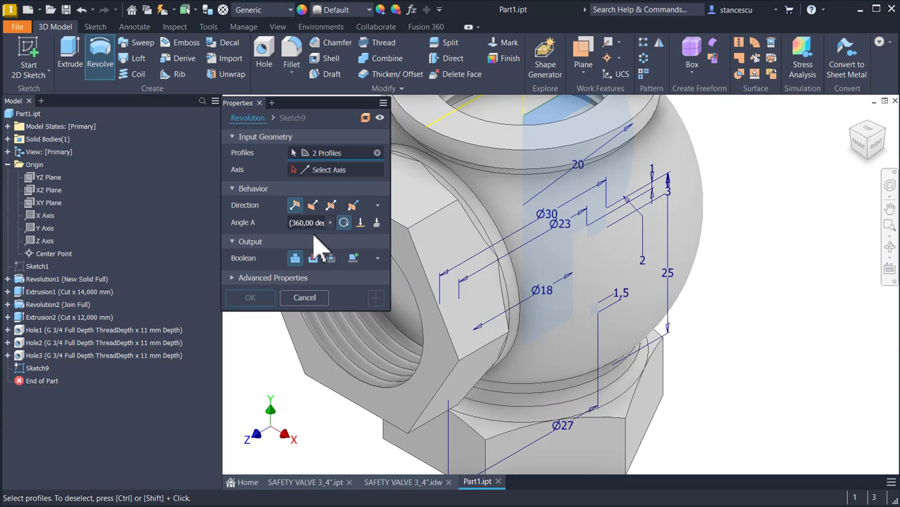
pyautogui.click(326, 174)
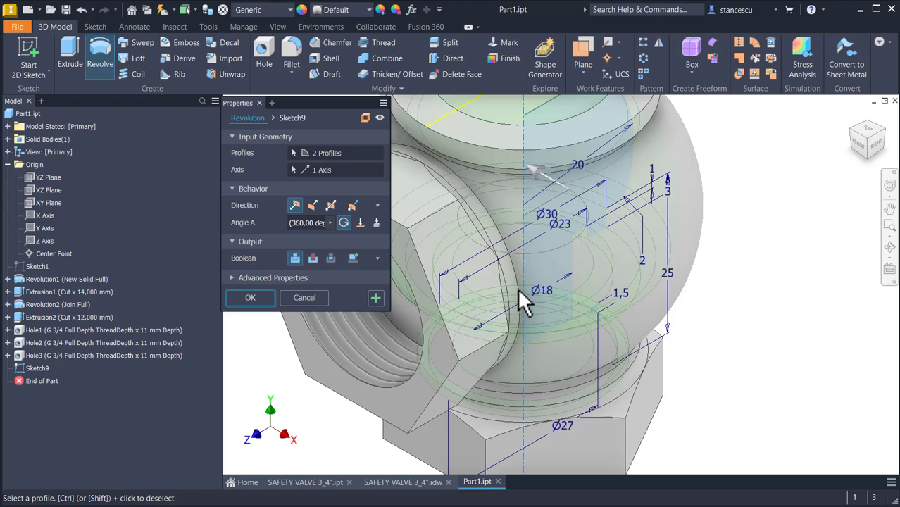
pyautogui.press('Num_Lock')
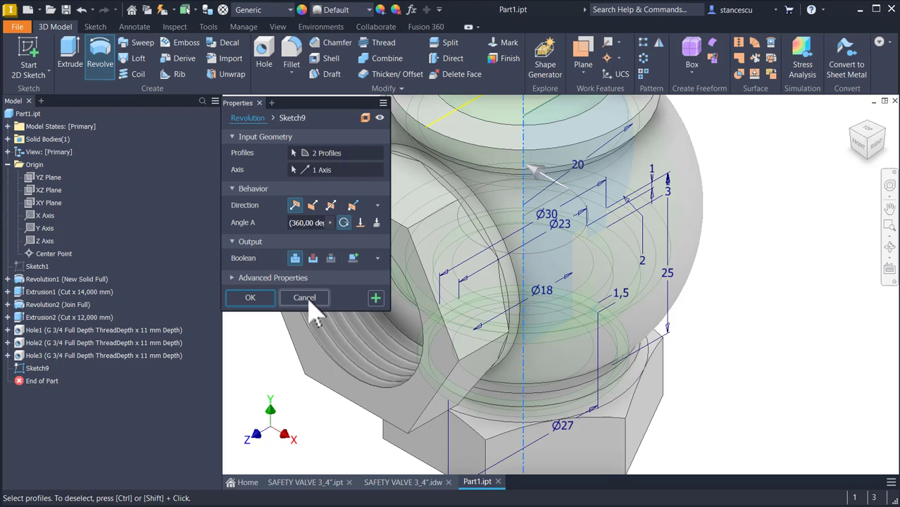
pyautogui.click(313, 258)
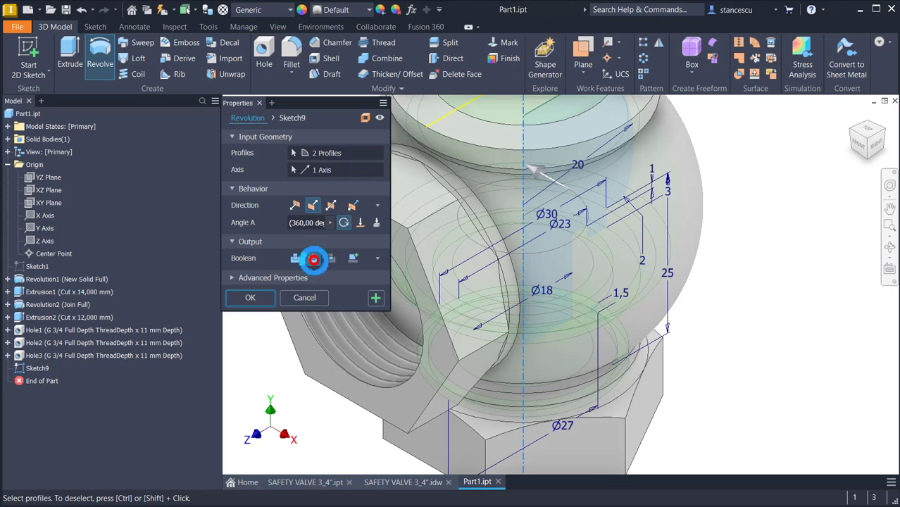
pyautogui.click(701, 370)
pyautogui.press('Num_Lock')
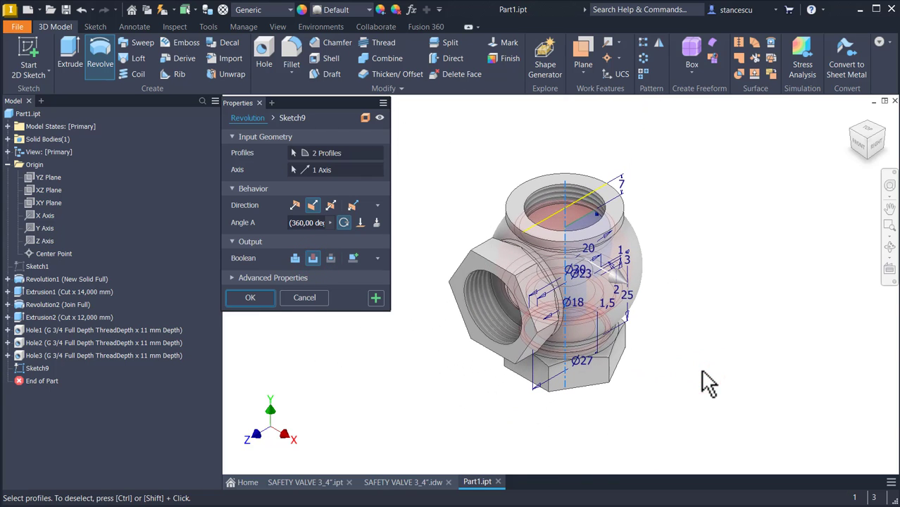
pyautogui.click(251, 297)
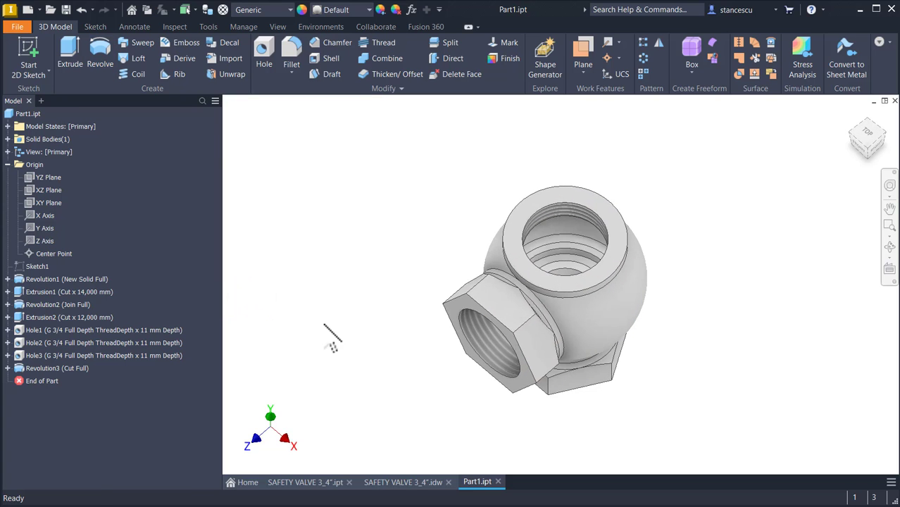
# Examine the cut cavity through the ports and compare the valve body with the SAFETY VALVE 3_4" drawing.
pyautogui.keyDown('shift'); pyautogui.moveTo(379, 329); pyautogui.dragTo(376, 335, button='middle'); pyautogui.keyUp('shift')
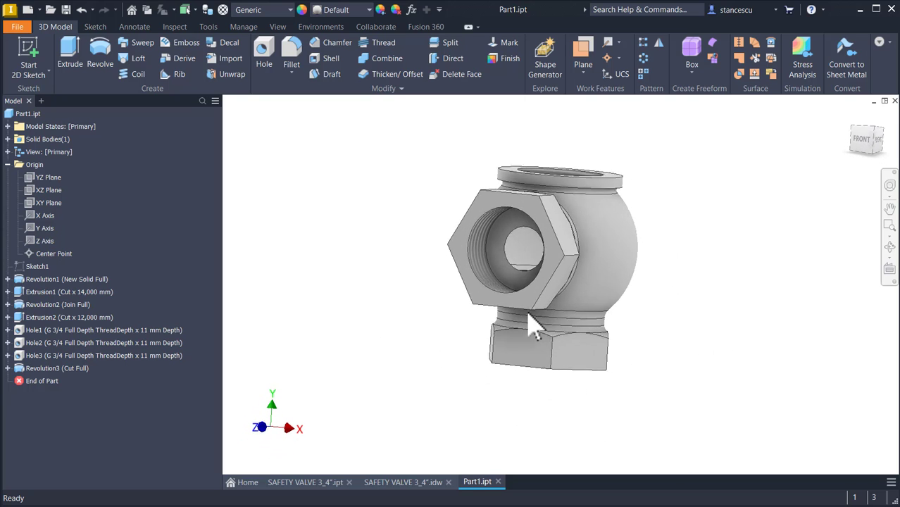
pyautogui.scroll(2, 478, 228)
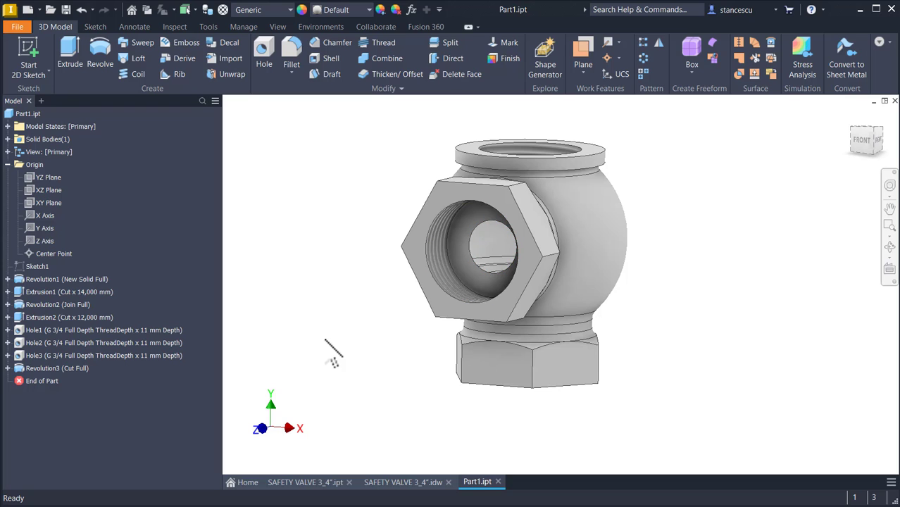
pyautogui.press('F6')
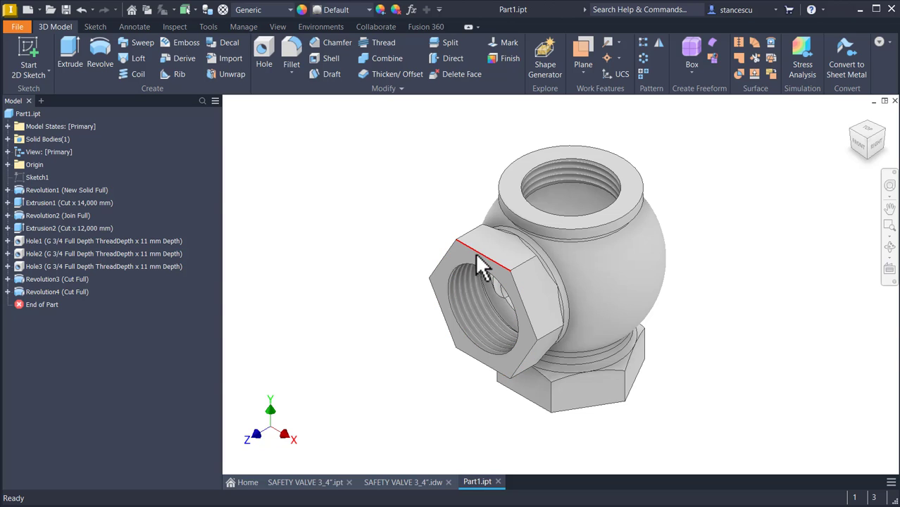
pyautogui.click(396, 483)
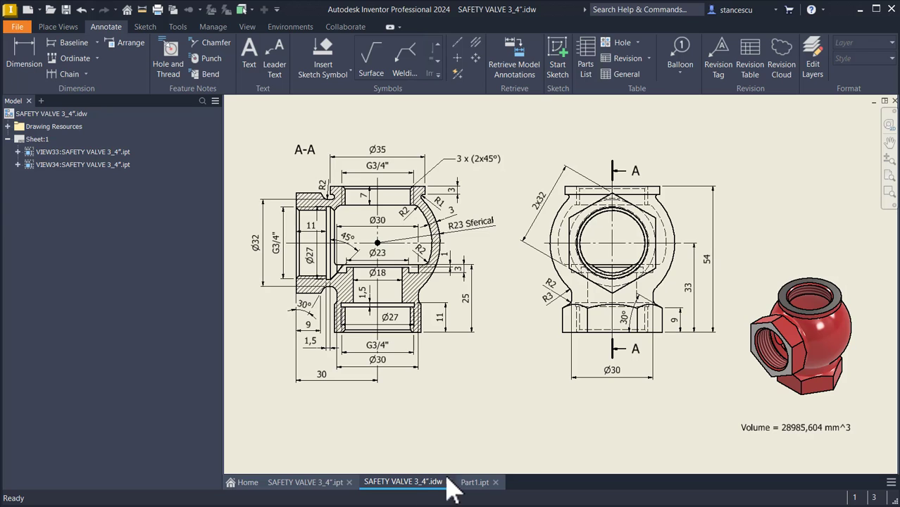
pyautogui.click(468, 482)
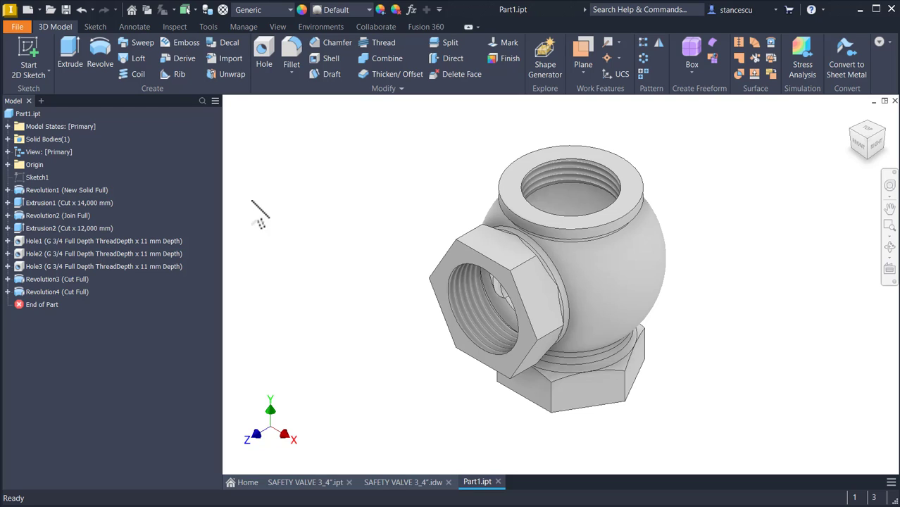
# Try to turn the side port's hexagon by replacing its horizontal constraint with a vertical alignment between a corner and the centre, and undo it.
pyautogui.click(7, 228)
pyautogui.doubleClick(30, 241)
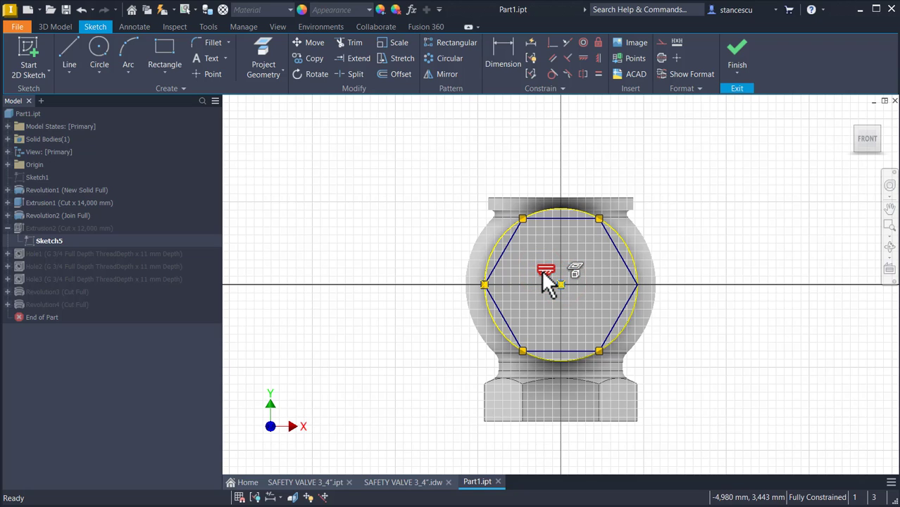
pyautogui.press('Delete')
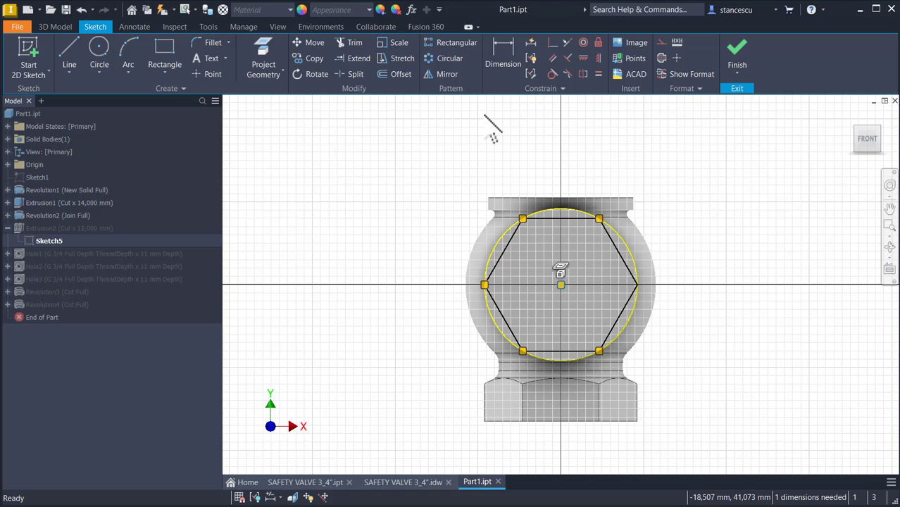
pyautogui.click(599, 59)
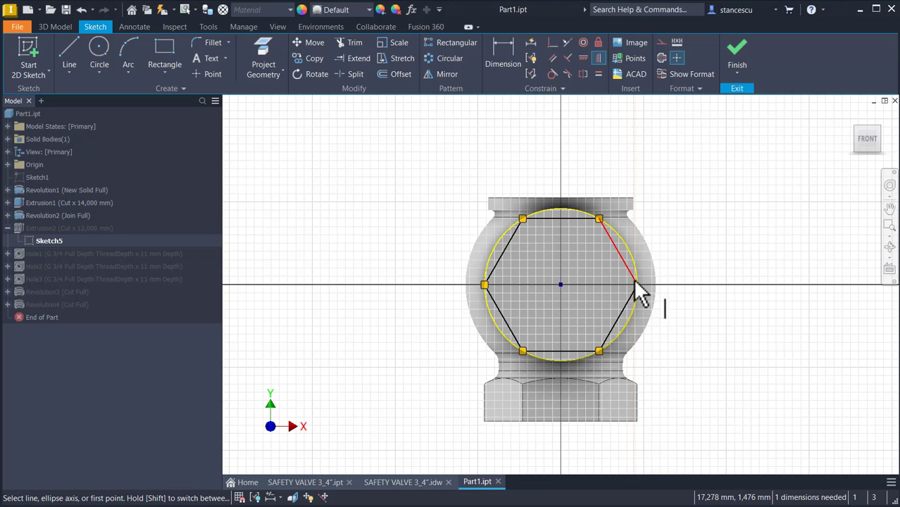
pyautogui.click(635, 285)
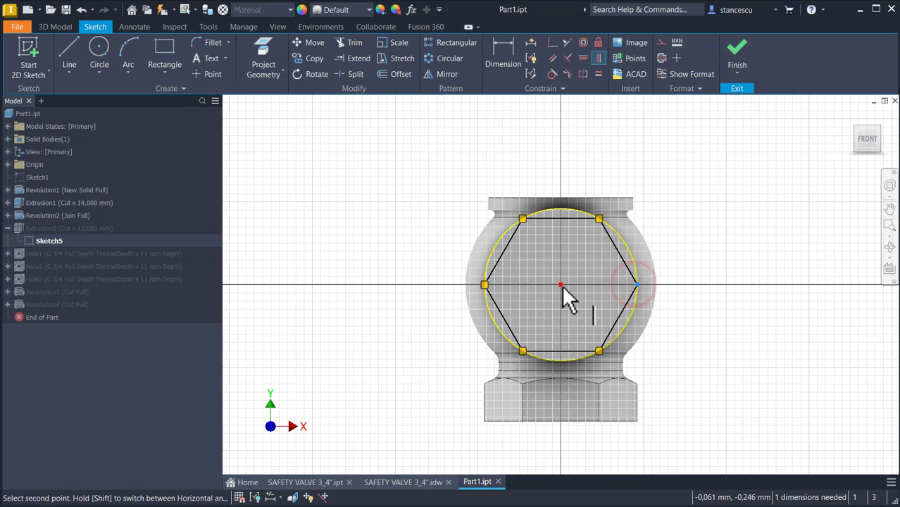
pyautogui.click(561, 285)
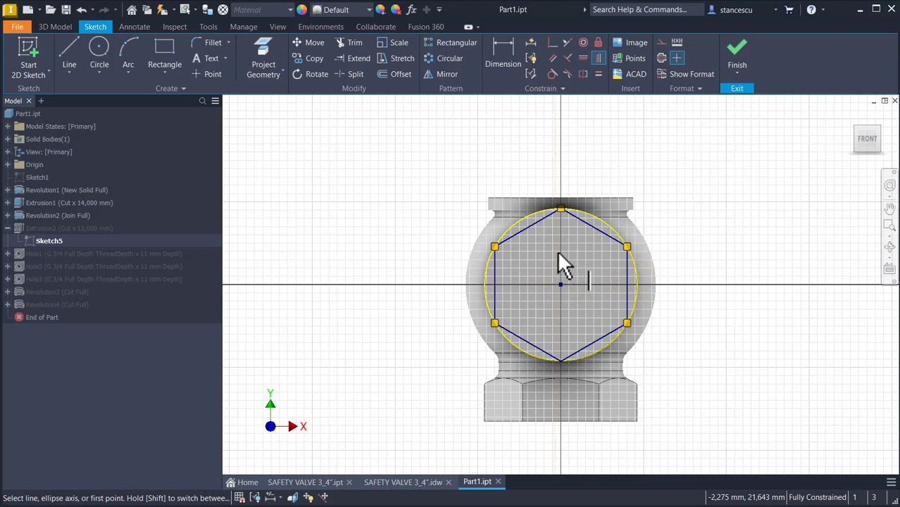
pyautogui.click(737, 63)
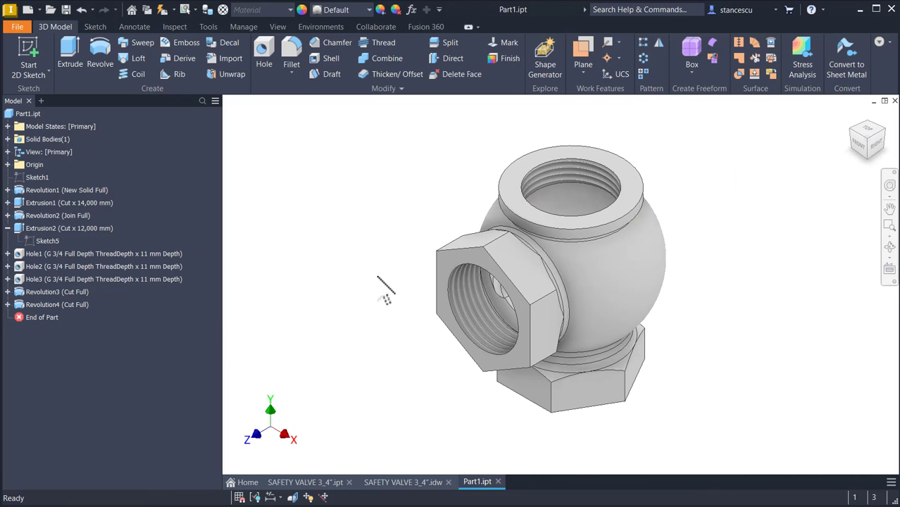
pyautogui.click(8, 228)
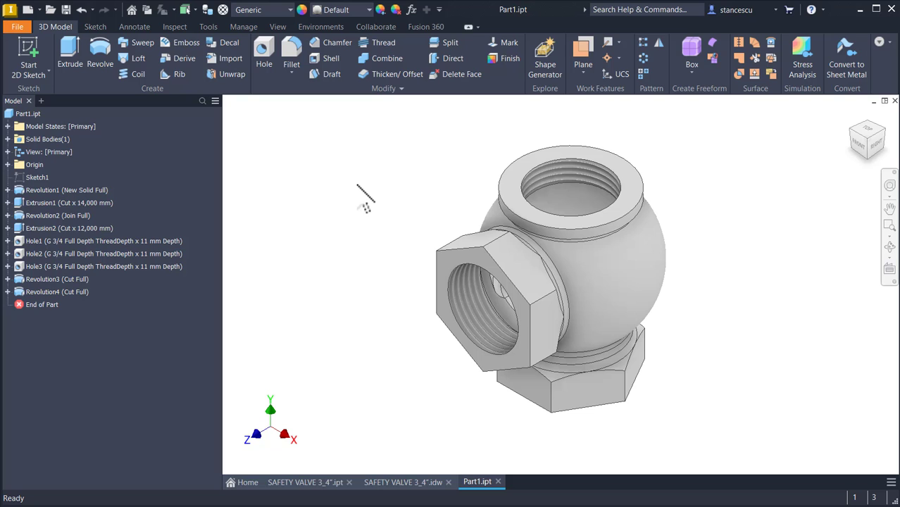
pyautogui.hotkey('ctrl', 'z')
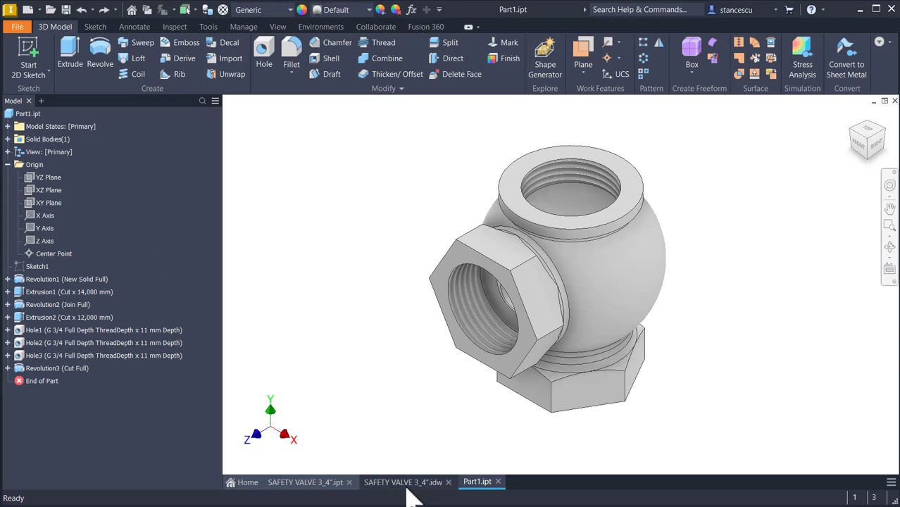
# Check the side port details in the drawing's section A-A, and start a sketch on the YZ plane of Part1 with the view rotated 90°.
pyautogui.click(405, 485)
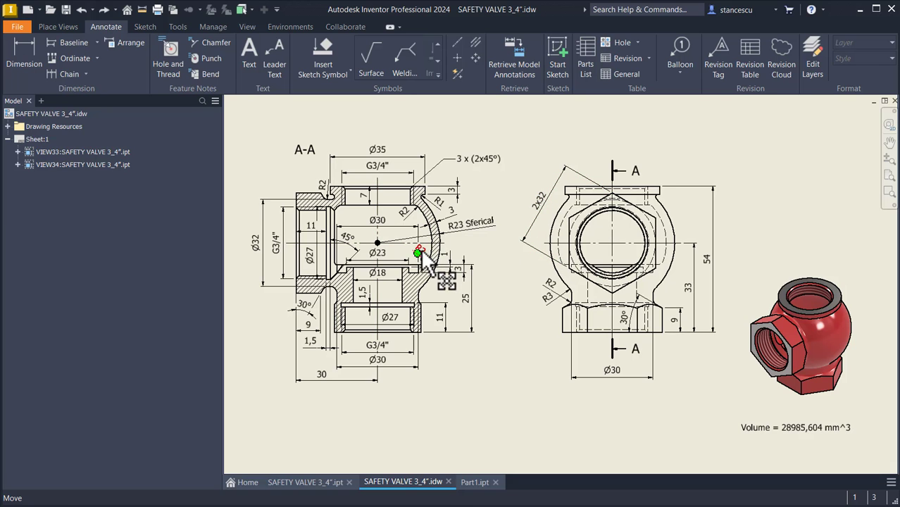
pyautogui.scroll(3, 420, 317)
pyautogui.moveTo(435, 290); pyautogui.dragTo(550, 304, button='middle')
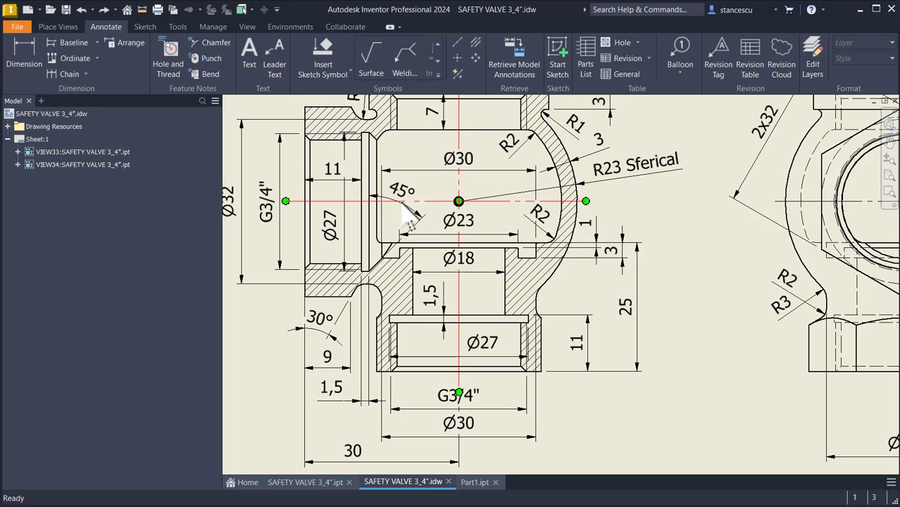
pyautogui.click(470, 484)
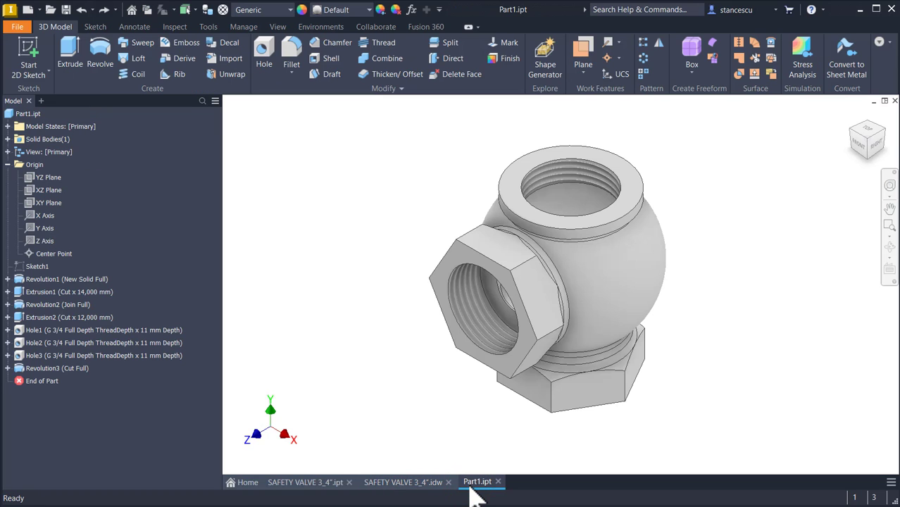
pyautogui.click(45, 178)
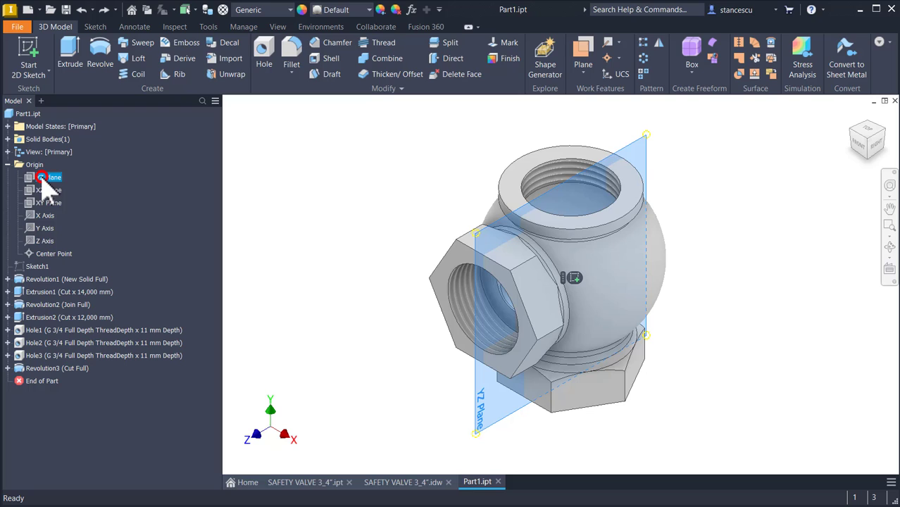
pyautogui.click(574, 278)
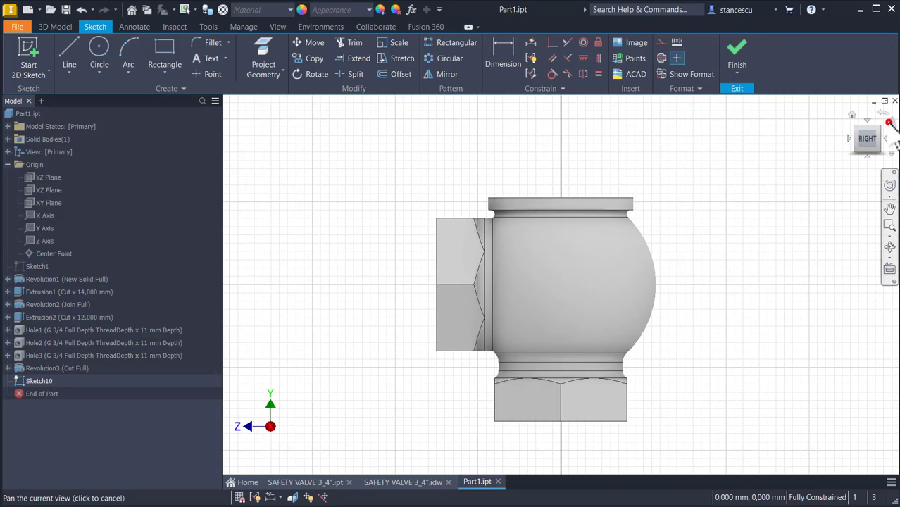
pyautogui.click(888, 123)
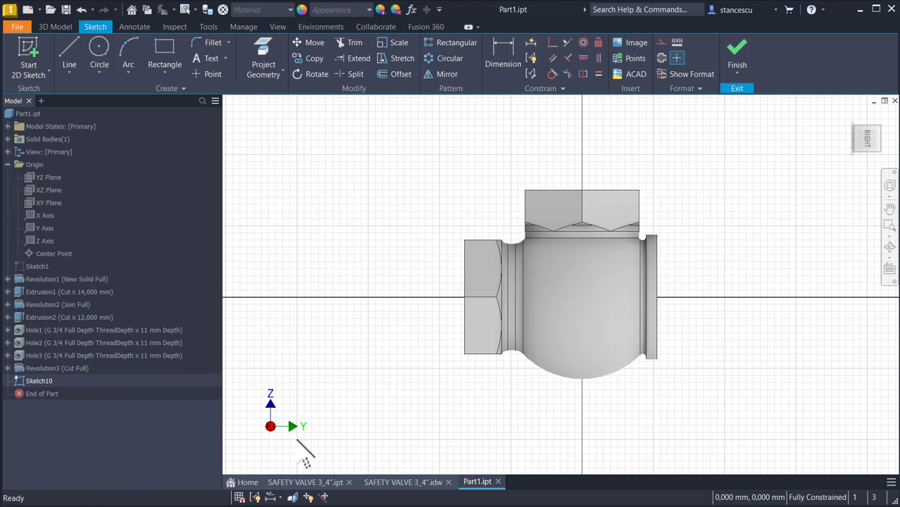
pyautogui.press('Num_Lock')
pyautogui.scroll(3, 378, 343)
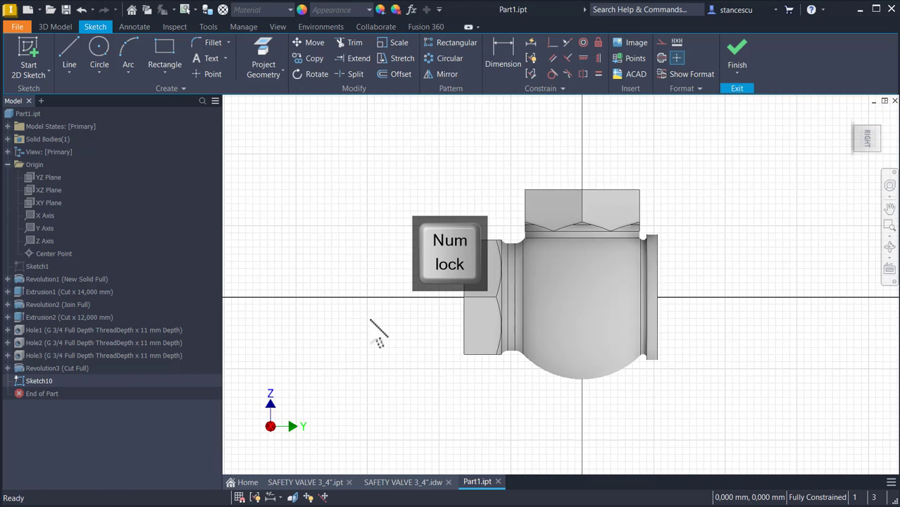
# Slice the view at the sketch plane and draw an axis line, a horizontal base and an about 3.5 mm vertical below the upper port's thread.
pyautogui.press('F7')
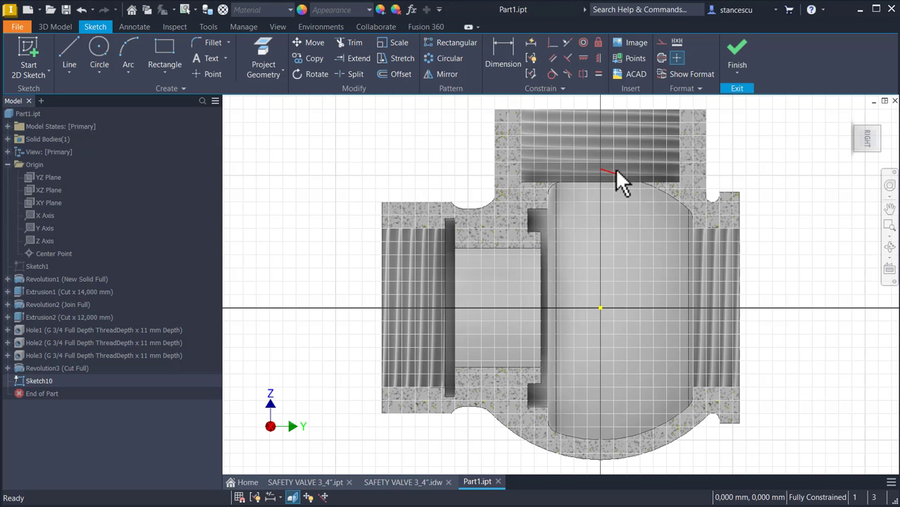
pyautogui.click(70, 57)
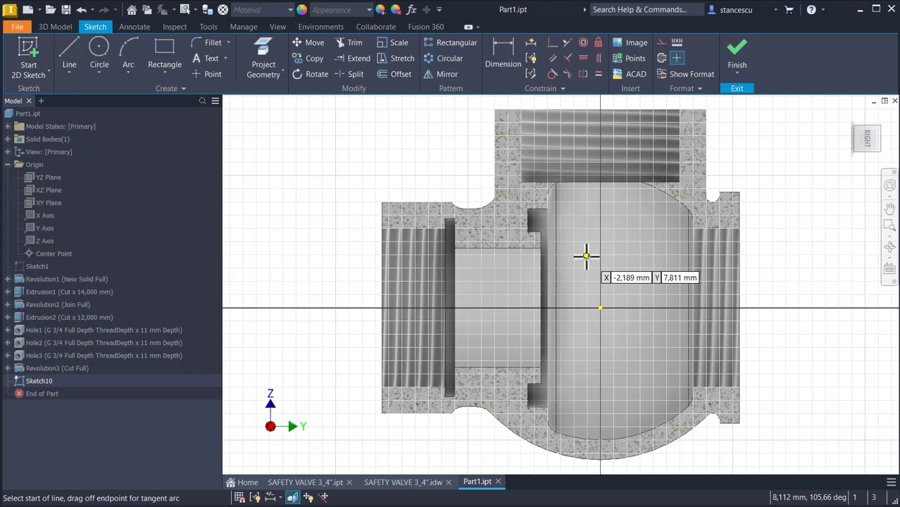
pyautogui.click(599, 181)
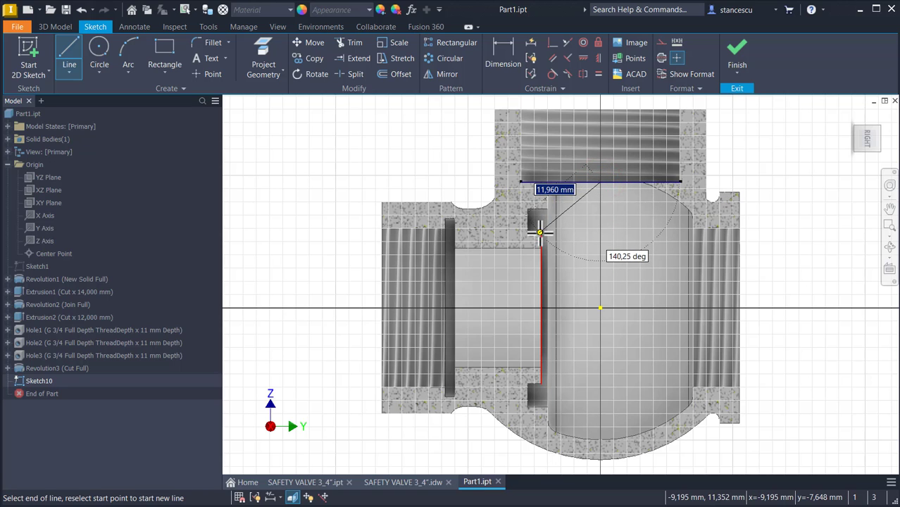
pyautogui.click(600, 231)
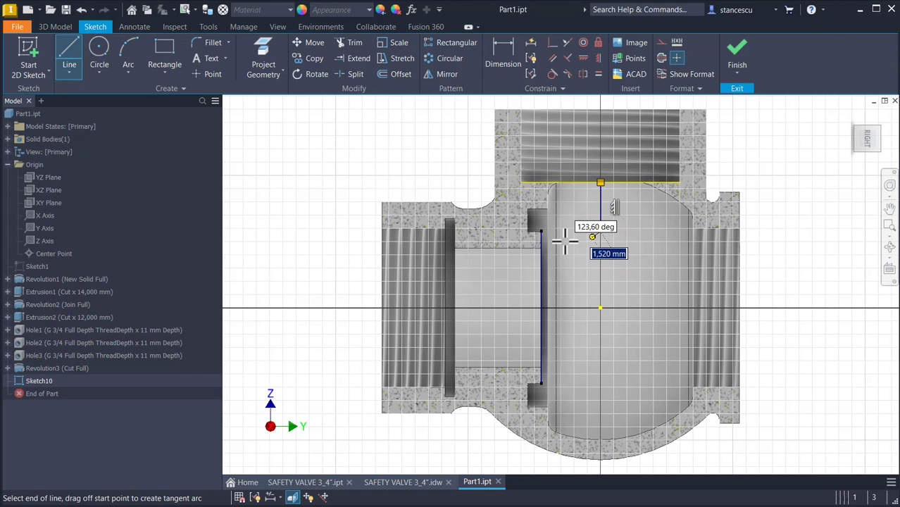
pyautogui.click(528, 231)
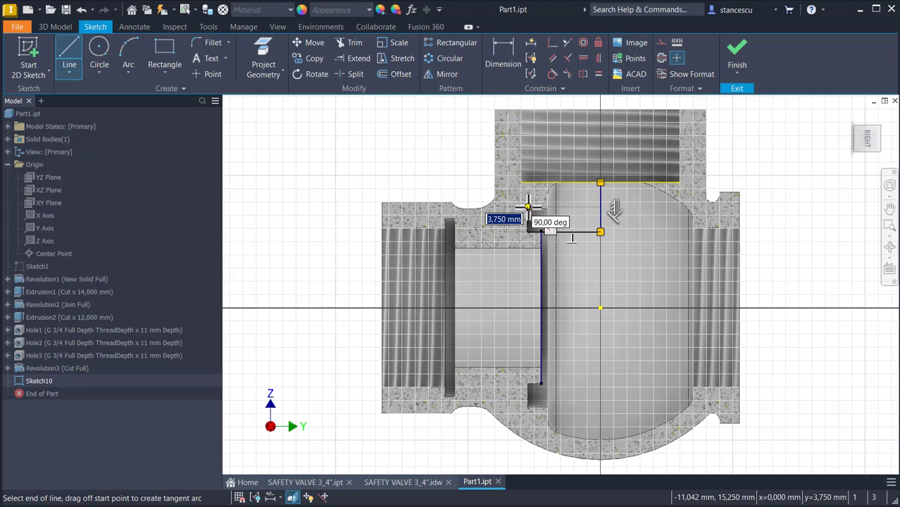
pyautogui.scroll(2, 527, 207)
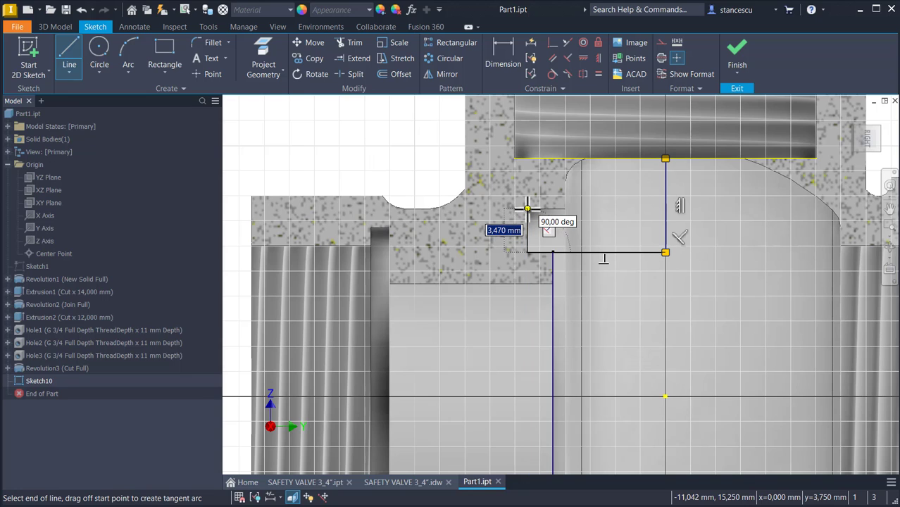
pyautogui.click(526, 209)
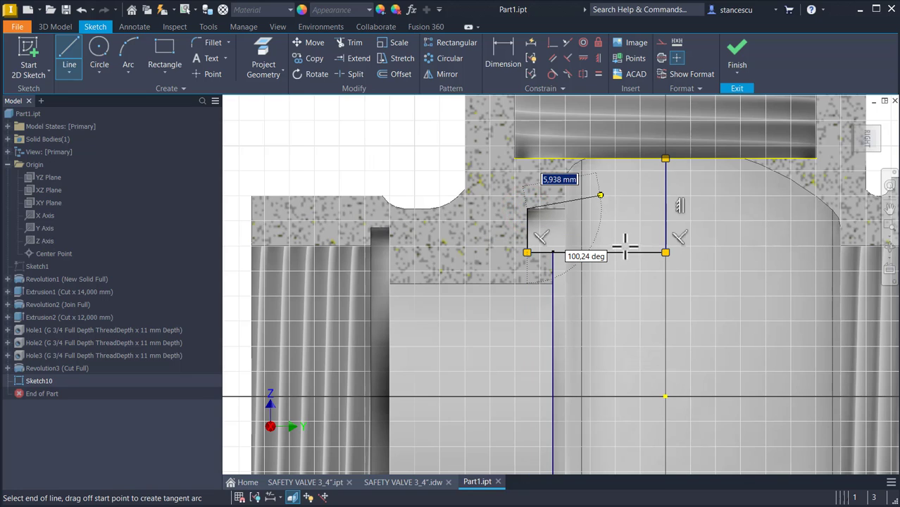
# Close the profile with an outward slope, an about 1.6 mm vertical and a line along the thread's end, and make its axis side a centerline.
pyautogui.click(497, 177)
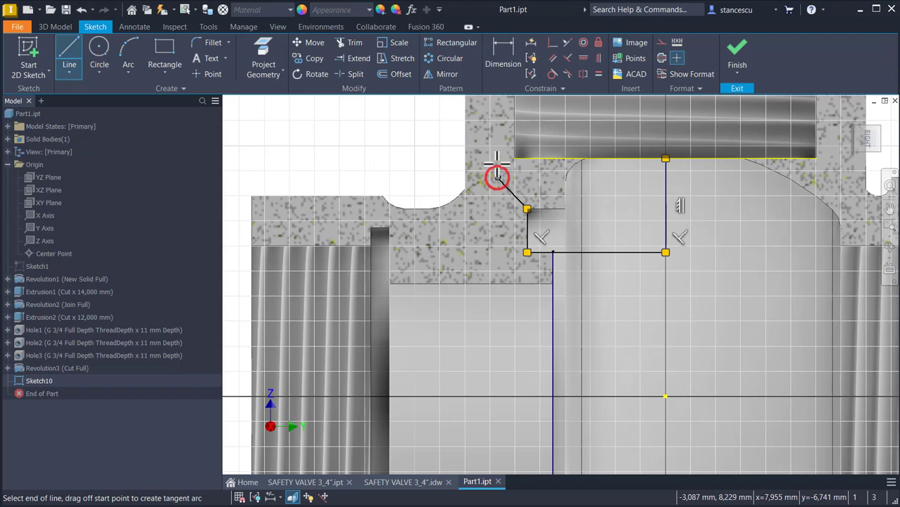
pyautogui.click(498, 159)
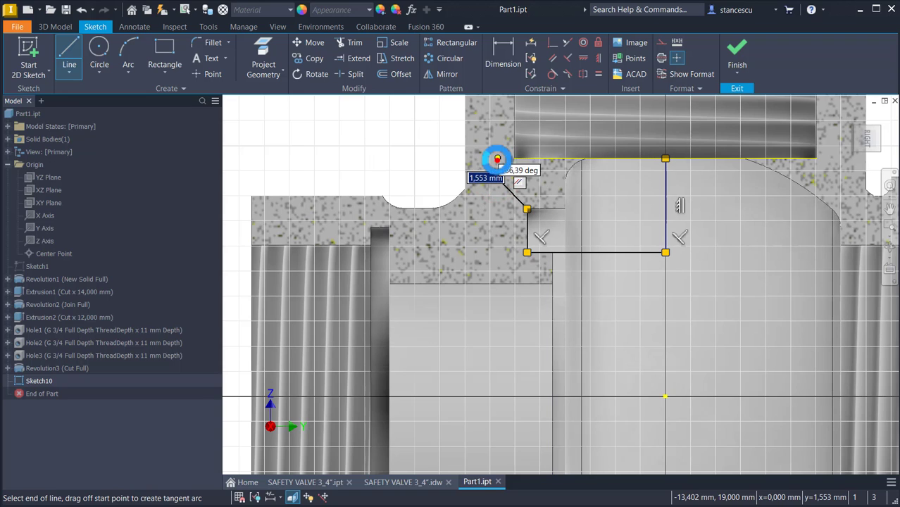
pyautogui.rightClick(607, 204)
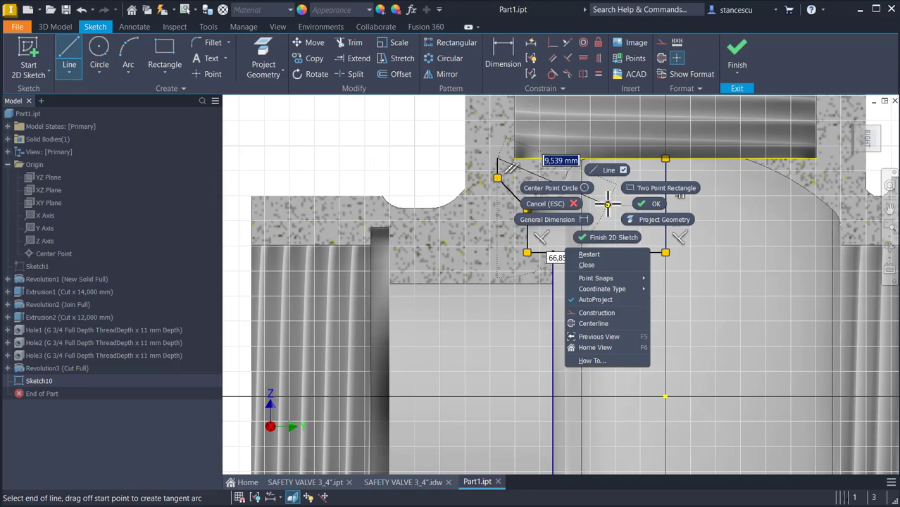
pyautogui.click(594, 255)
pyautogui.press('Escape')
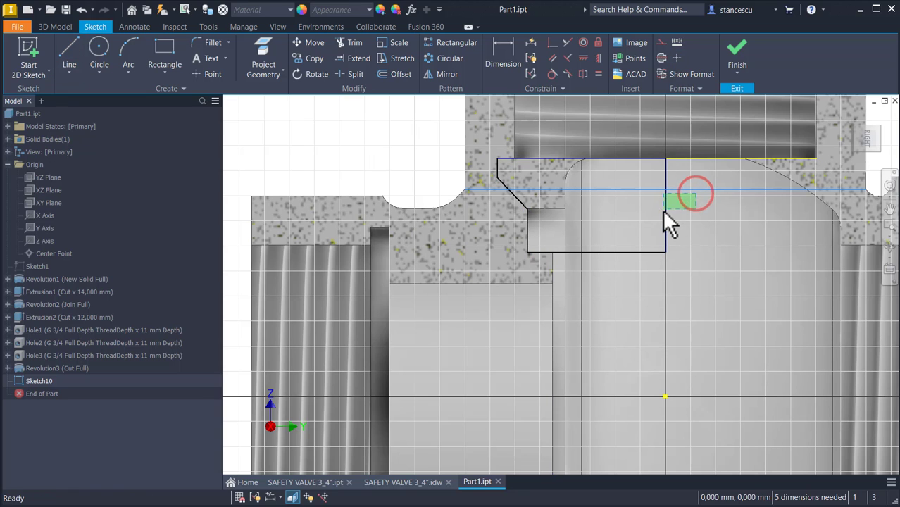
pyautogui.click(661, 58)
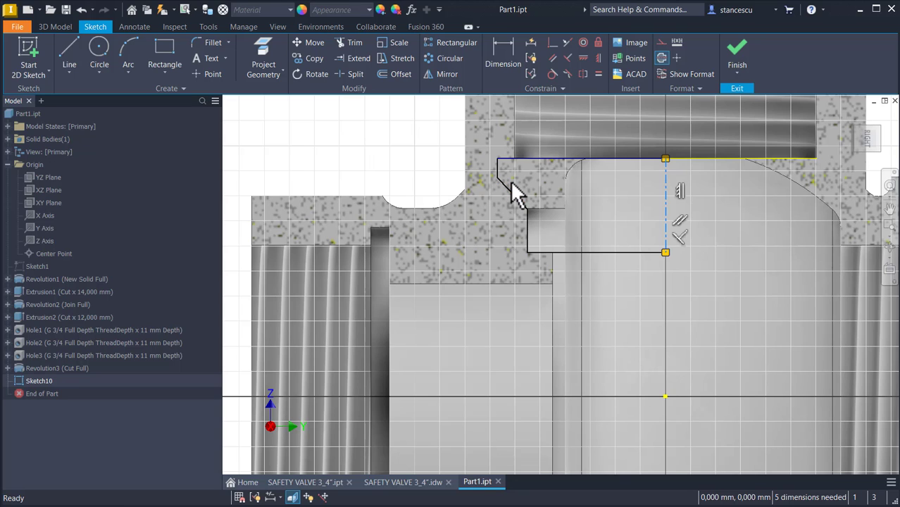
# Dimension the short outer vertical edge of the profile at 1.5 mm.
pyautogui.scroll(3, 510, 180)
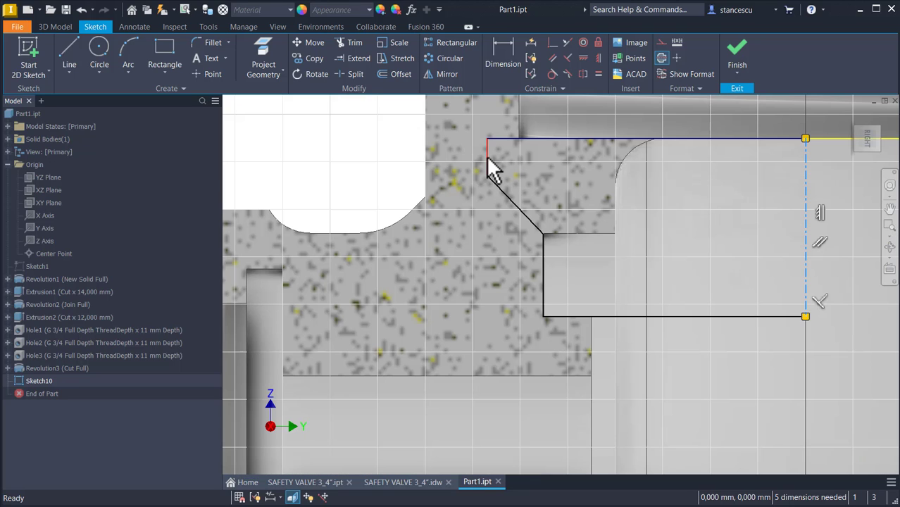
pyautogui.click(485, 153)
pyautogui.click(508, 53)
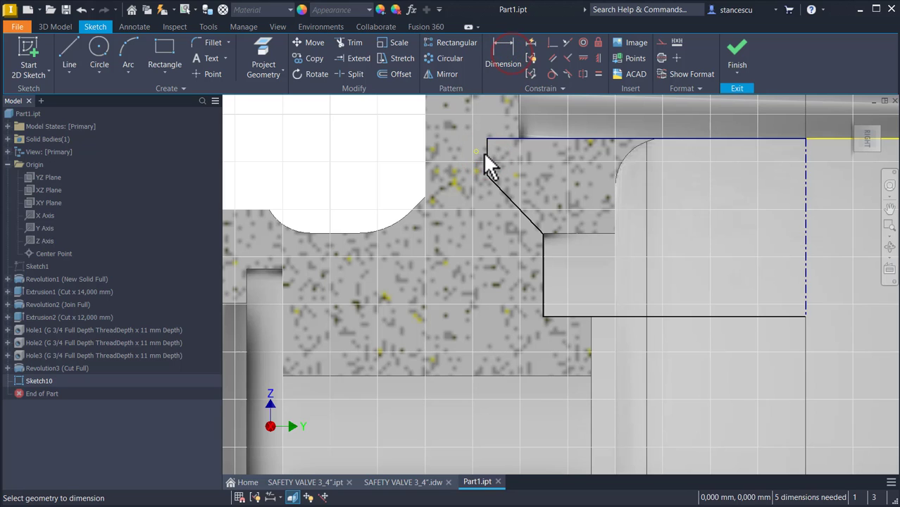
pyautogui.click(487, 148)
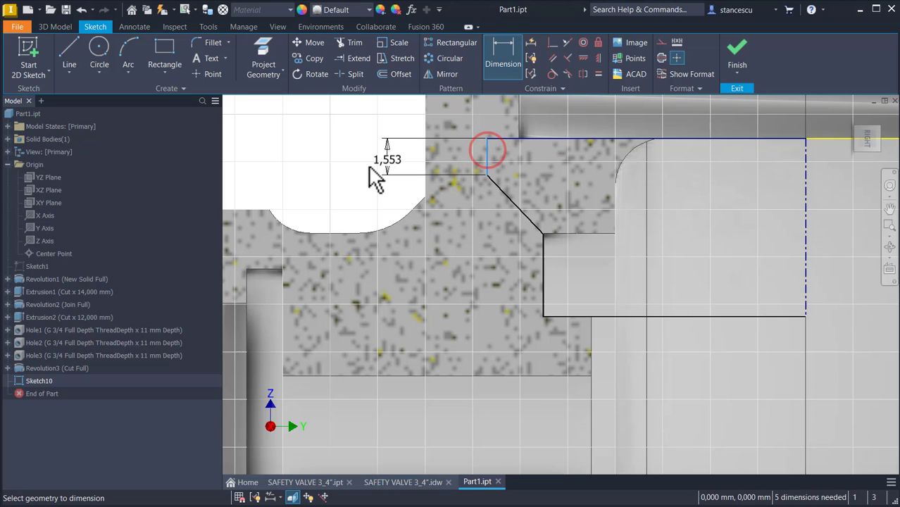
pyautogui.click(367, 164)
pyautogui.write('1')
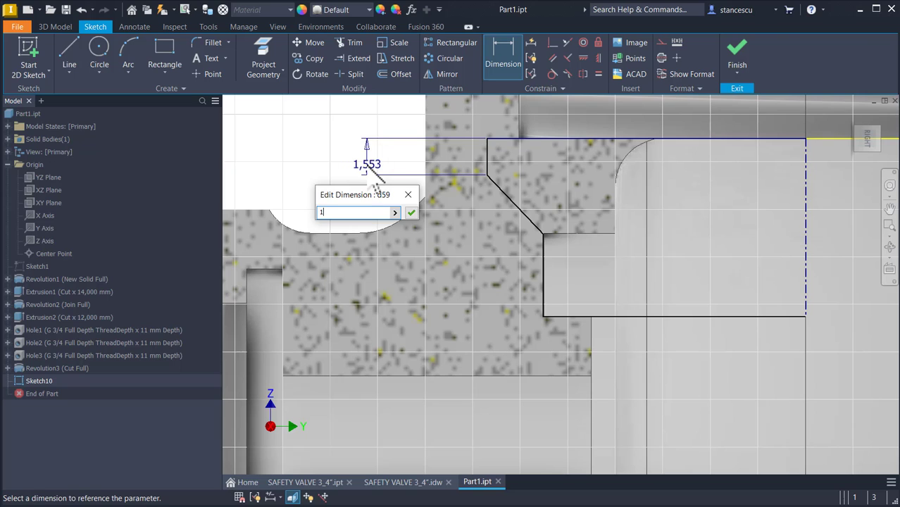
pyautogui.write(',5')
pyautogui.press('Return')
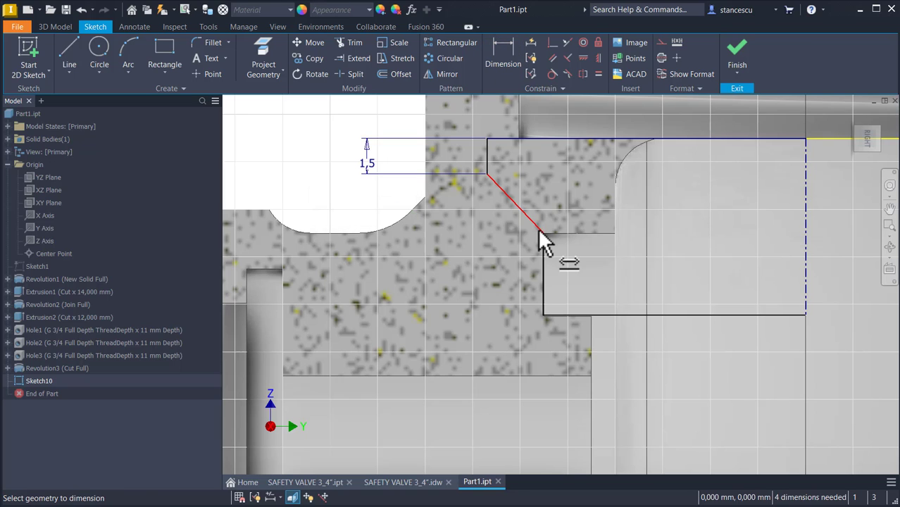
# Dimension the angle between the sloped line and the lower vertical line of the profile at 45°.
pyautogui.click(531, 223)
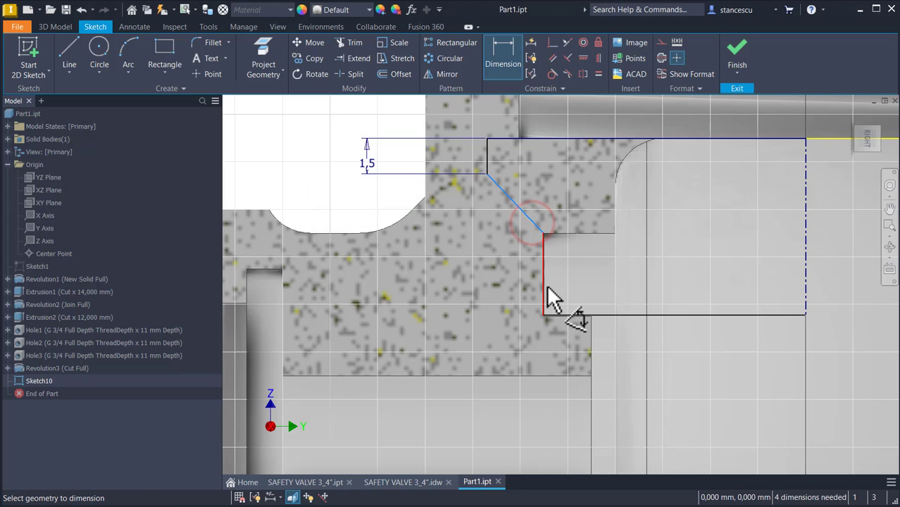
pyautogui.click(546, 288)
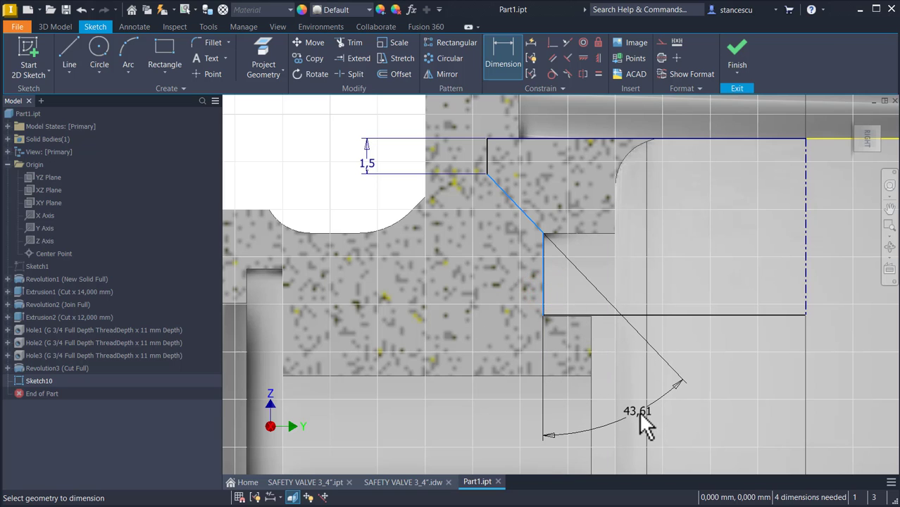
pyautogui.click(637, 412)
pyautogui.write('45')
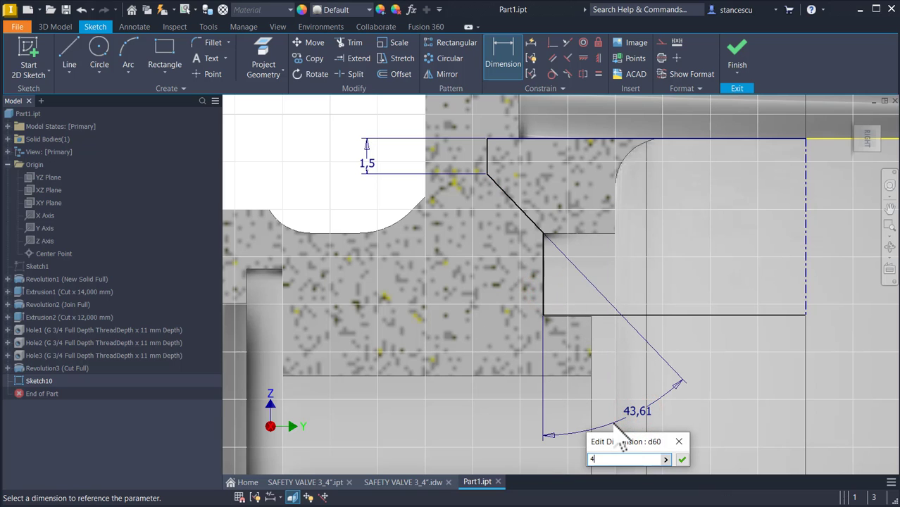
pyautogui.press('Return')
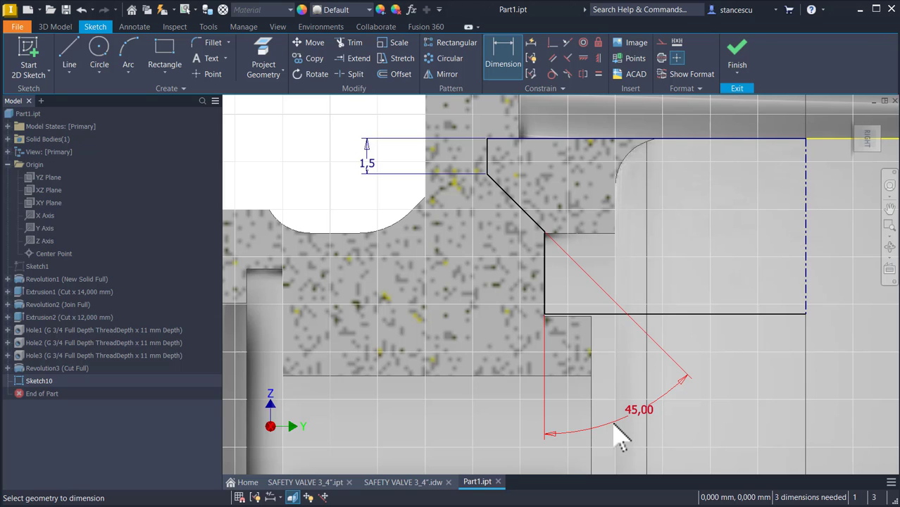
# Dimension the profile's outer vertical edge to the centerline as a 27 mm diameter.
pyautogui.moveTo(534, 281)
pyautogui.mouseDown(button='middle')
pyautogui.moveTo(516, 335)
pyautogui.moveTo(478, 396)
pyautogui.mouseUp(button='middle')
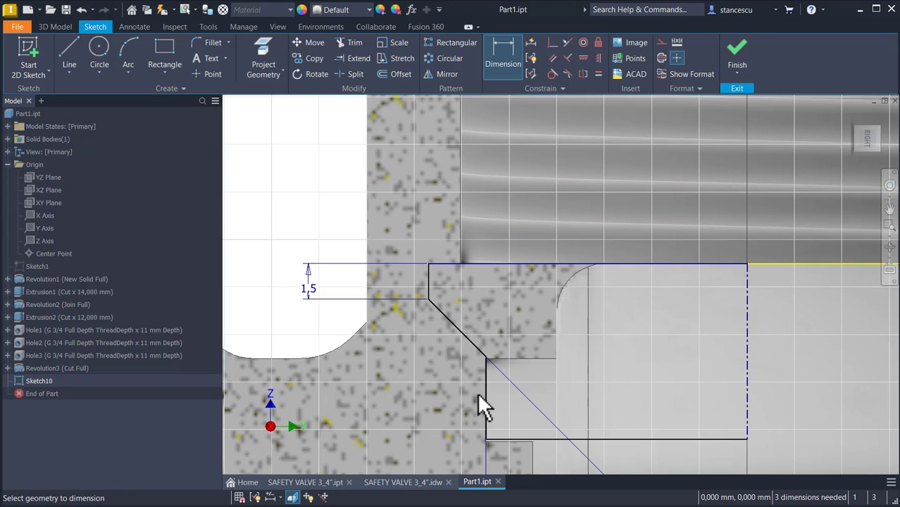
pyautogui.click(429, 281)
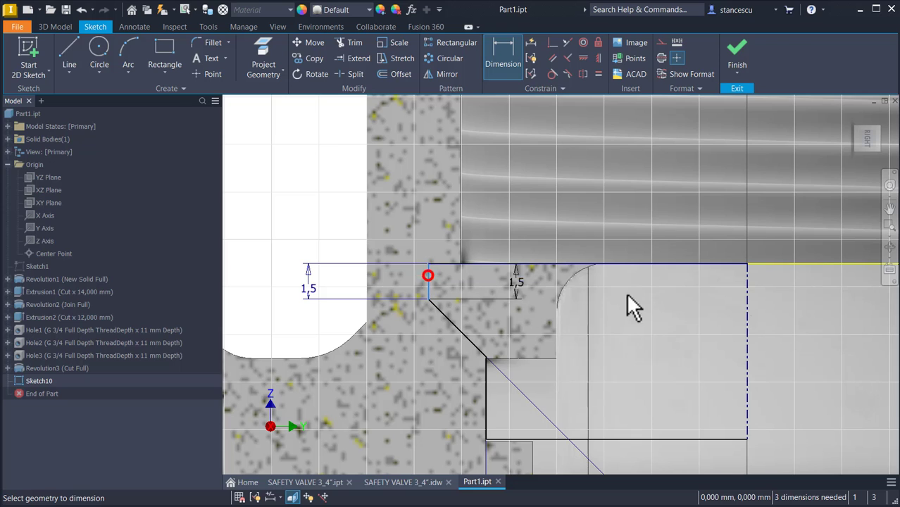
pyautogui.click(746, 305)
pyautogui.moveTo(700, 212); pyautogui.dragTo(679, 388, button='middle')
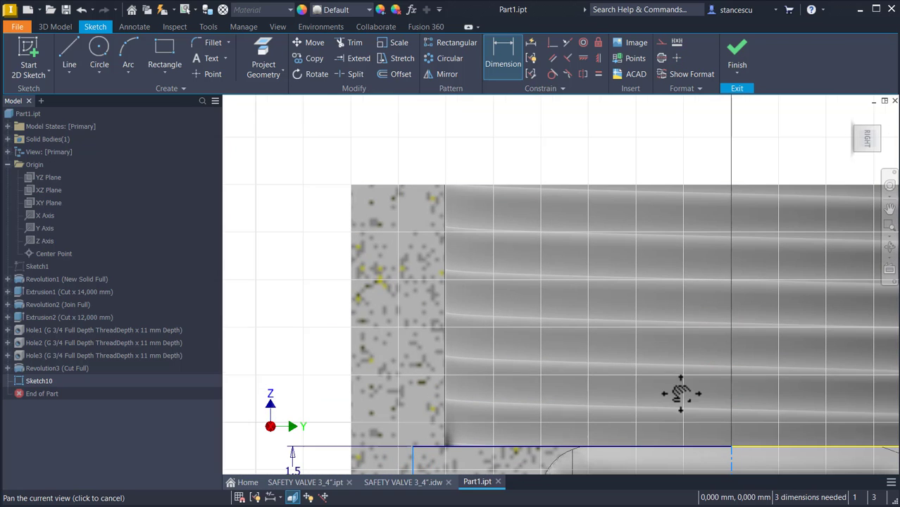
pyautogui.click(677, 131)
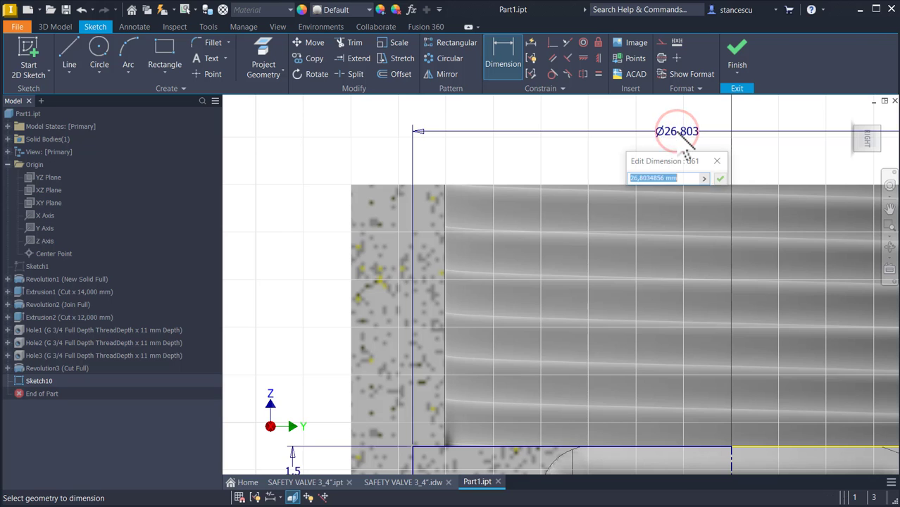
pyautogui.write('27')
pyautogui.press('Return')
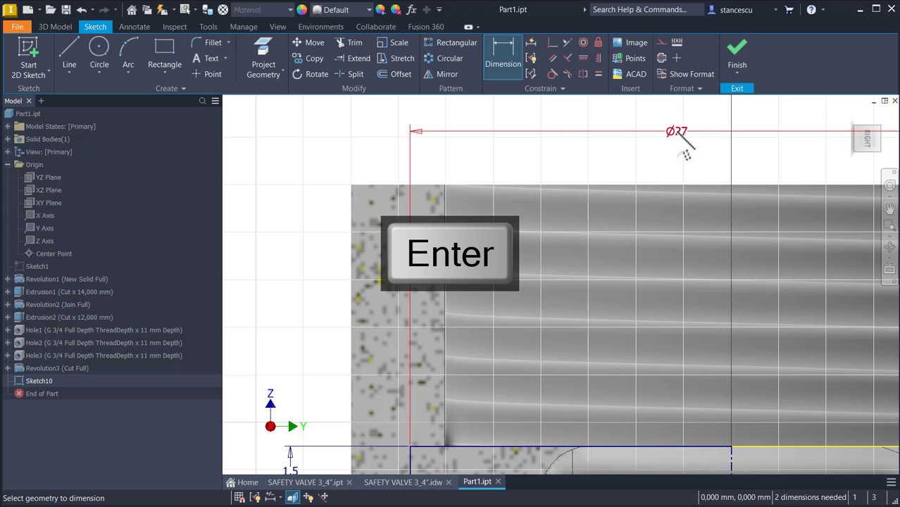
# Apply automatic dimensions and constraints to the sketch, remove them again, and check the profile's edges for missing constraints.
pyautogui.press('Home')
pyautogui.press('Num_Lock')
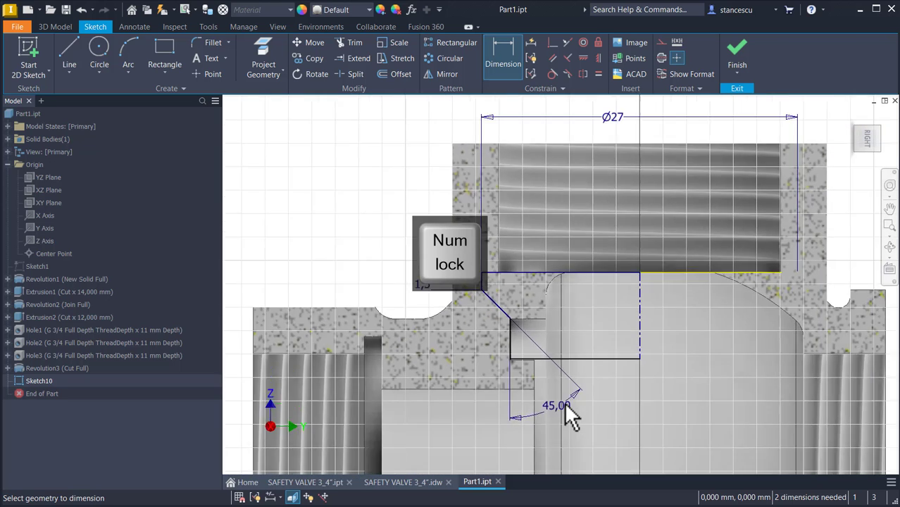
pyautogui.scroll(3, 579, 262)
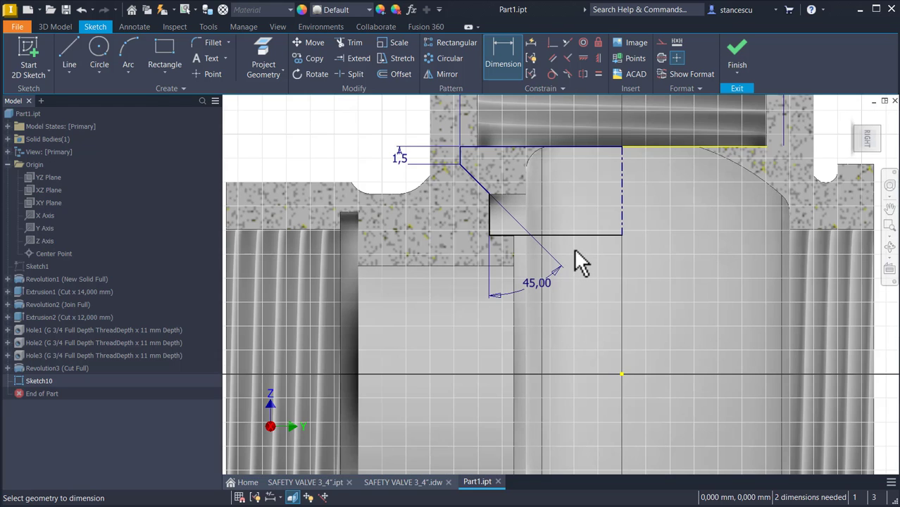
pyautogui.scroll(-1, 564, 308)
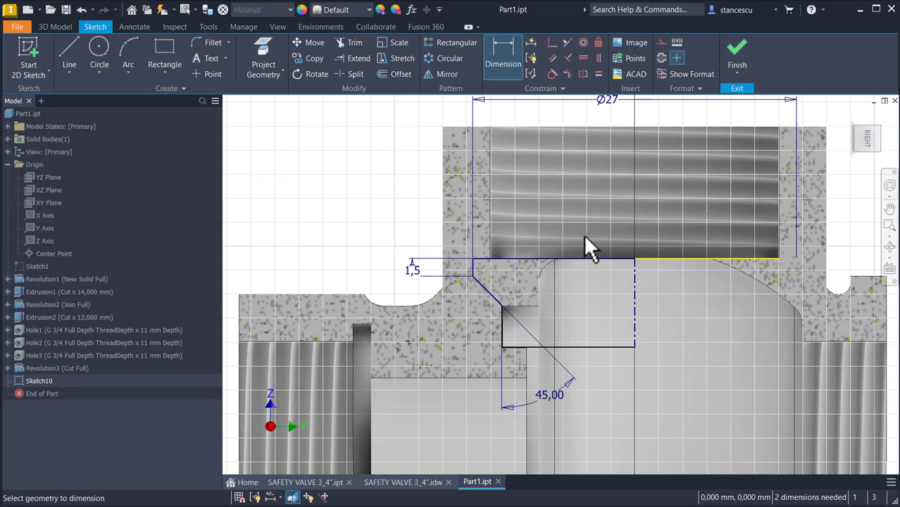
pyautogui.click(534, 44)
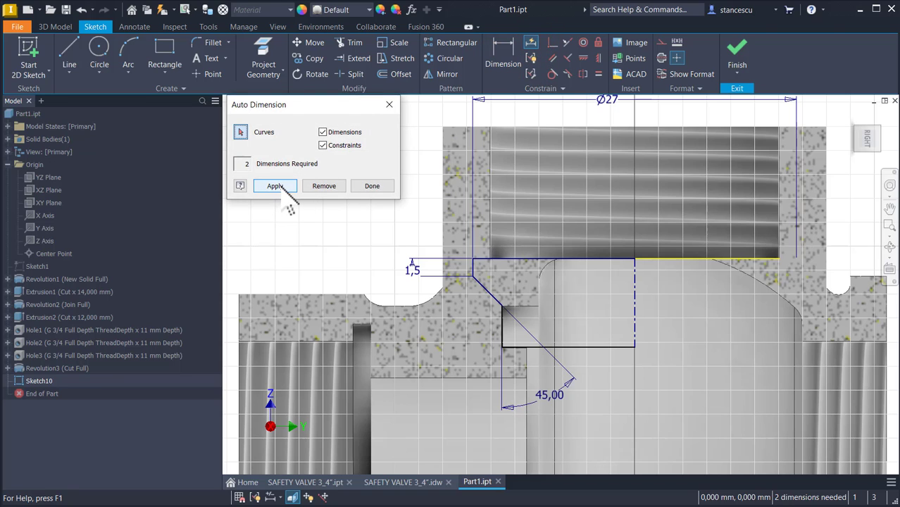
pyautogui.click(278, 187)
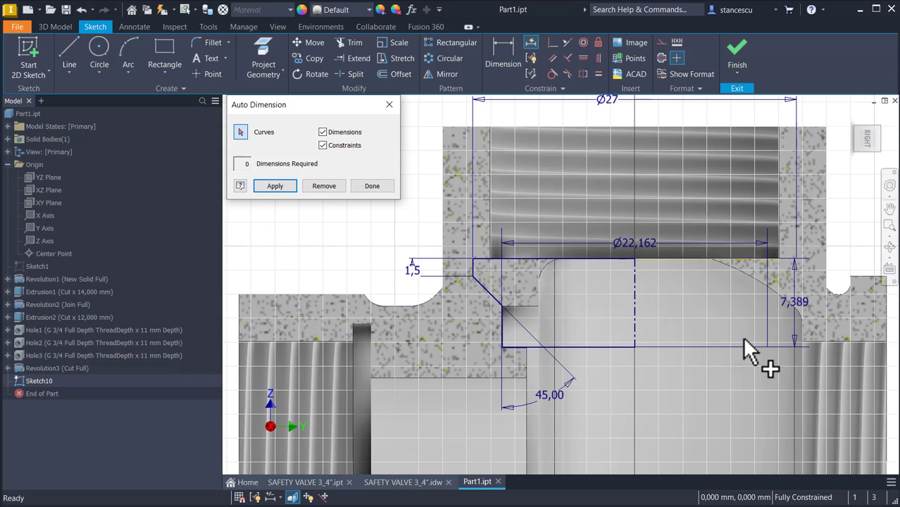
pyautogui.click(332, 185)
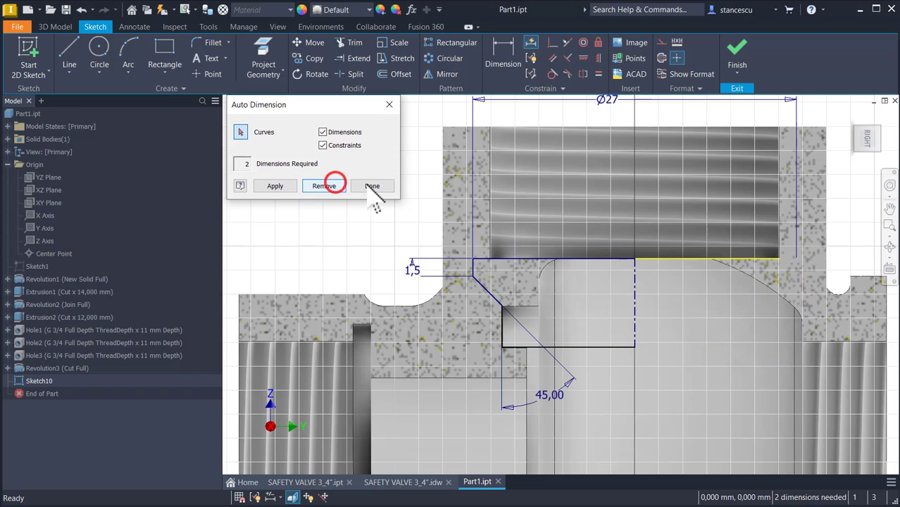
pyautogui.click(371, 185)
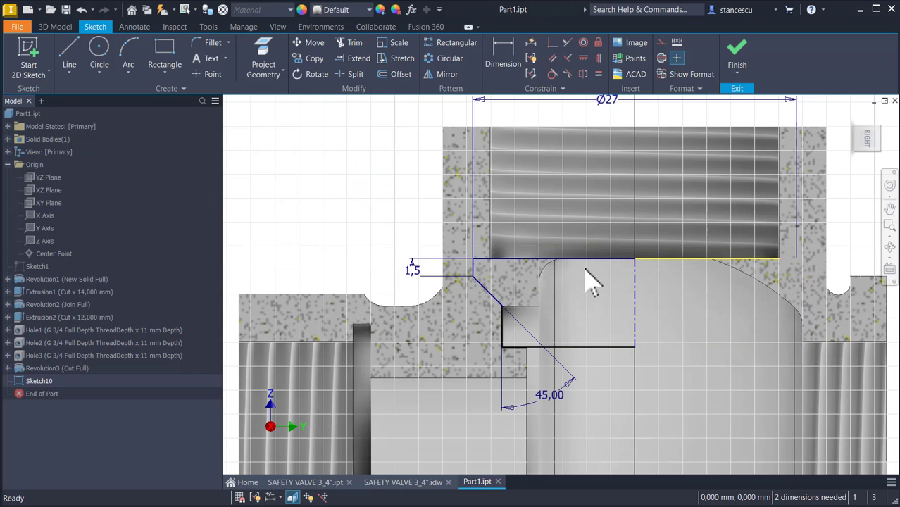
pyautogui.moveTo(585, 258); pyautogui.dragTo(587, 268)
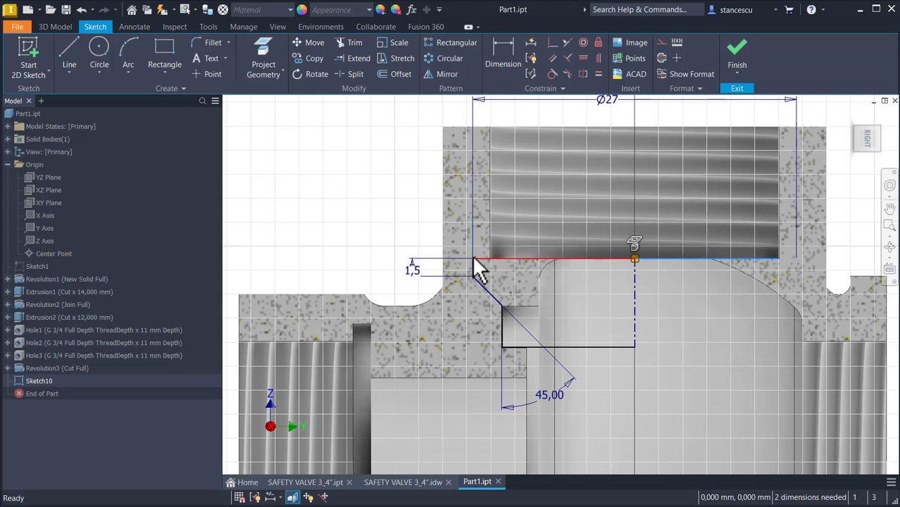
pyautogui.moveTo(587, 285)
pyautogui.mouseDown()
pyautogui.moveTo(507, 255)
pyautogui.moveTo(482, 255)
pyautogui.moveTo(490, 275)
pyautogui.mouseUp()
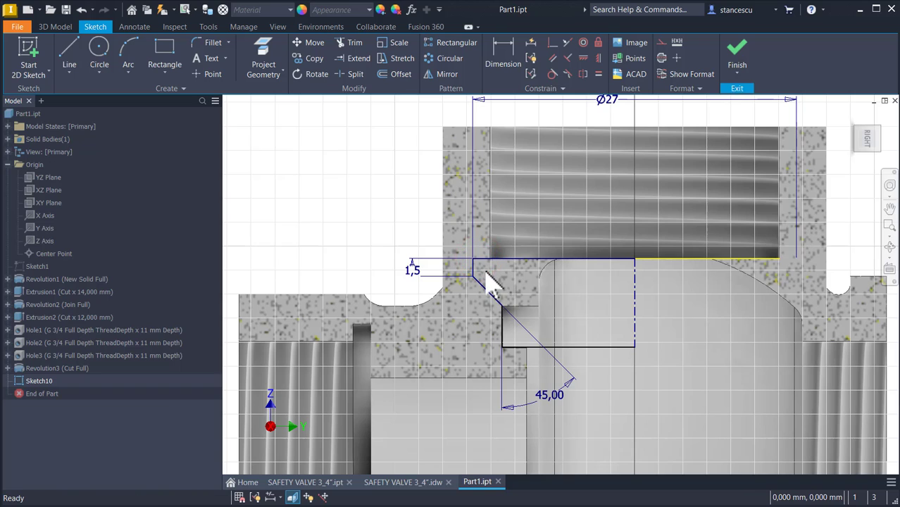
# Project the body's vertical inner cavity edge into the sketch and make the profile's lower outer corner coincident with it.
pyautogui.moveTo(506, 325)
pyautogui.mouseDown()
pyautogui.moveTo(490, 331)
pyautogui.moveTo(492, 342)
pyautogui.mouseUp()
pyautogui.click(369, 153)
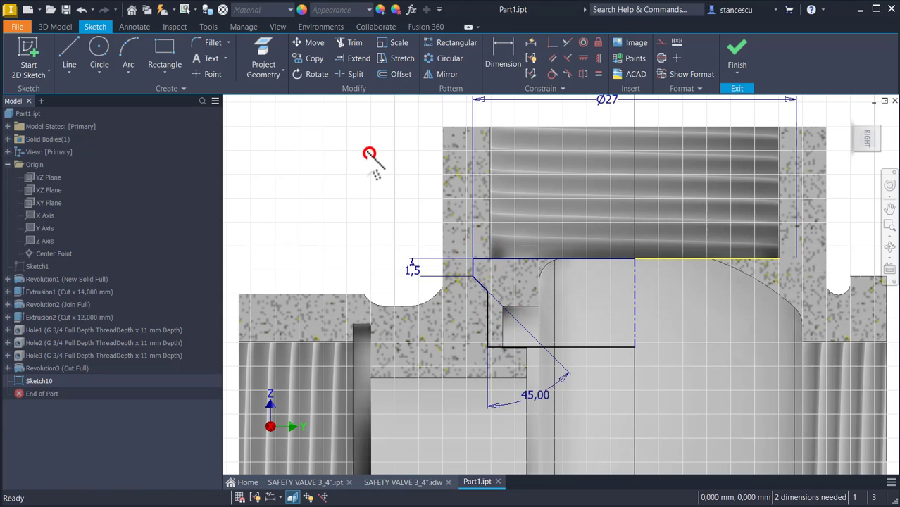
pyautogui.click(261, 44)
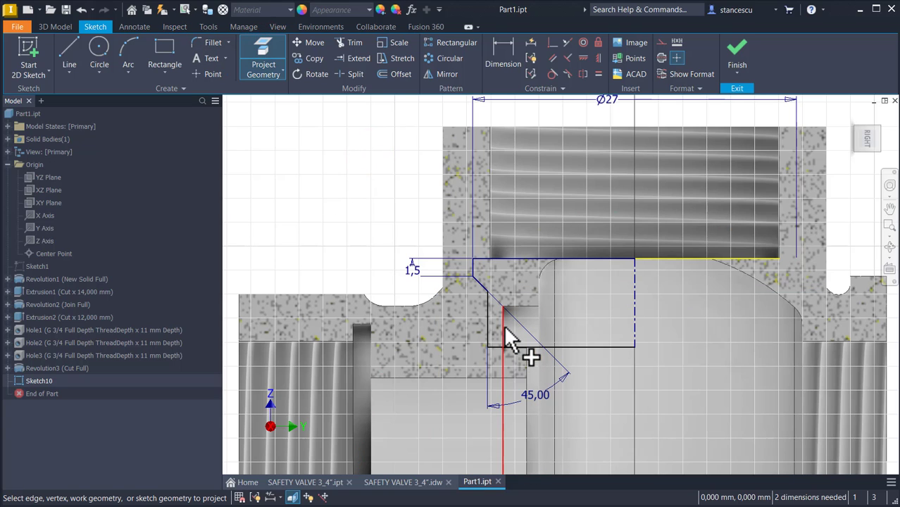
pyautogui.click(503, 323)
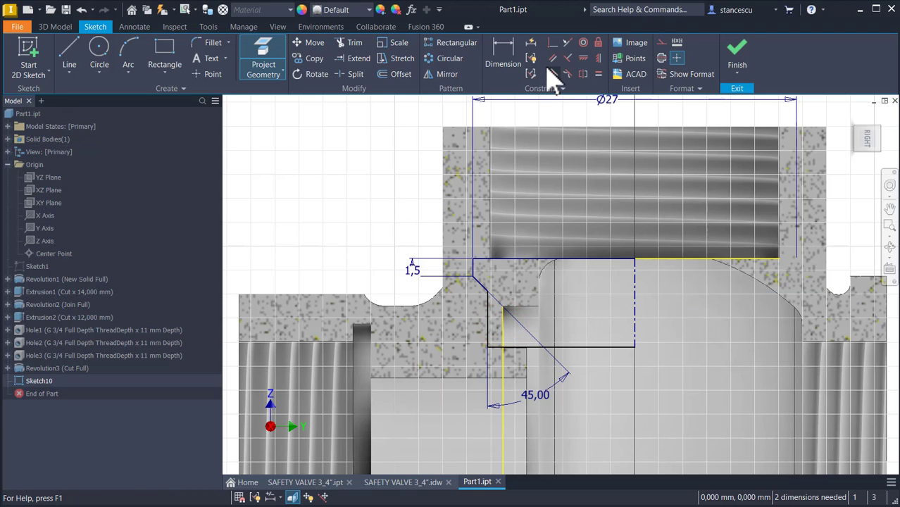
pyautogui.click(553, 44)
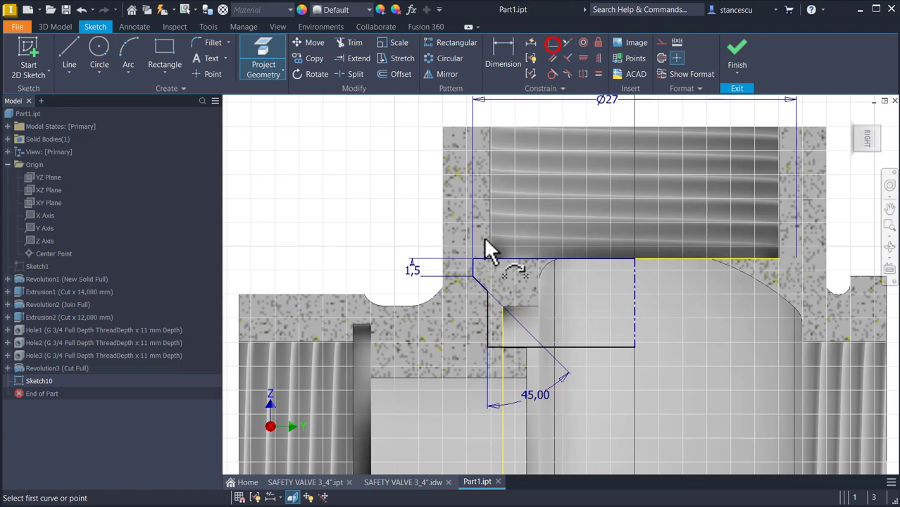
pyautogui.click(488, 347)
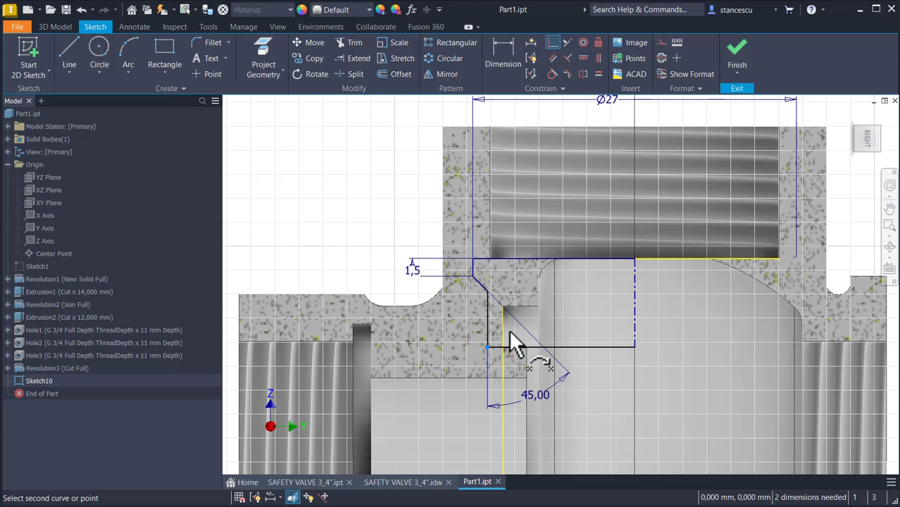
pyautogui.click(503, 344)
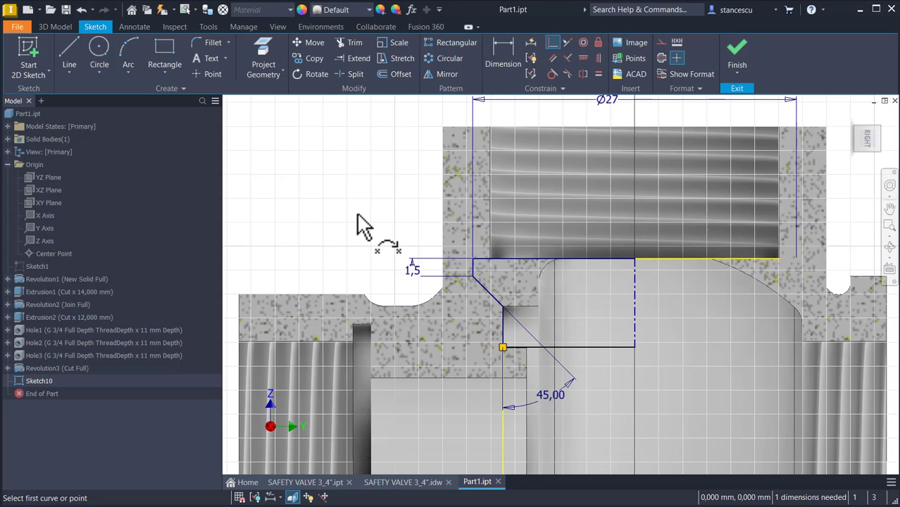
pyautogui.press('Escape')
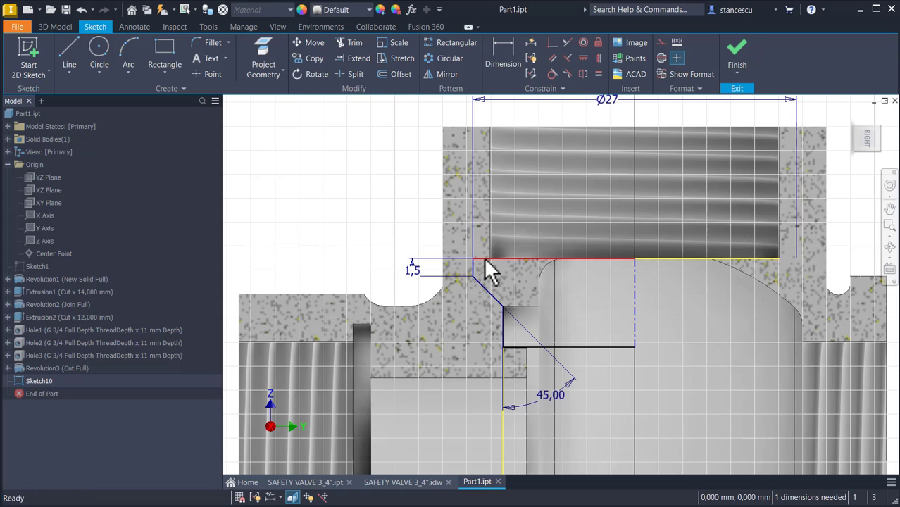
# Apply automatic dimensions and constraints to the remaining free geometry of the profile sketch.
pyautogui.click(530, 43)
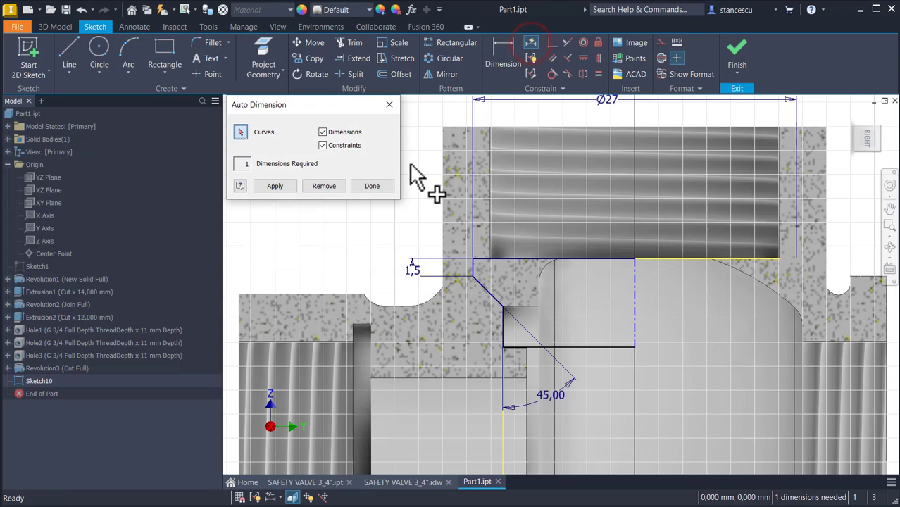
pyautogui.click(278, 189)
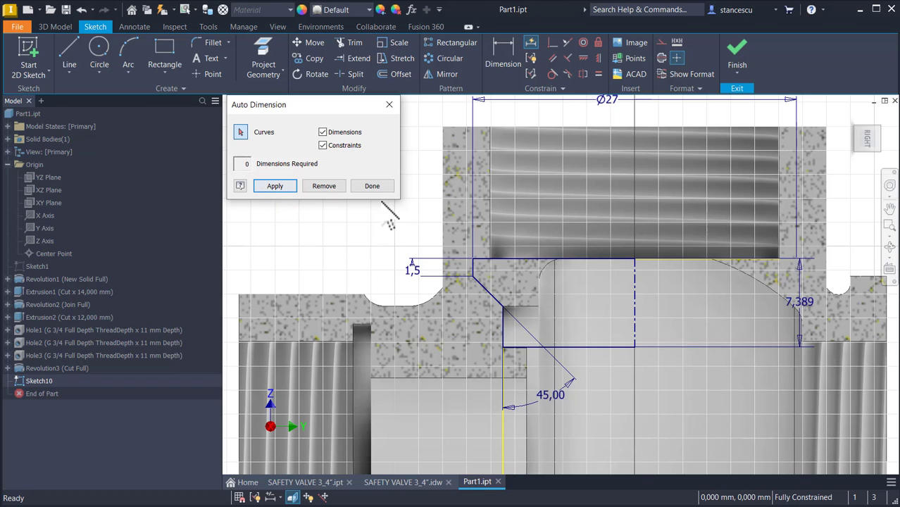
pyautogui.click(371, 190)
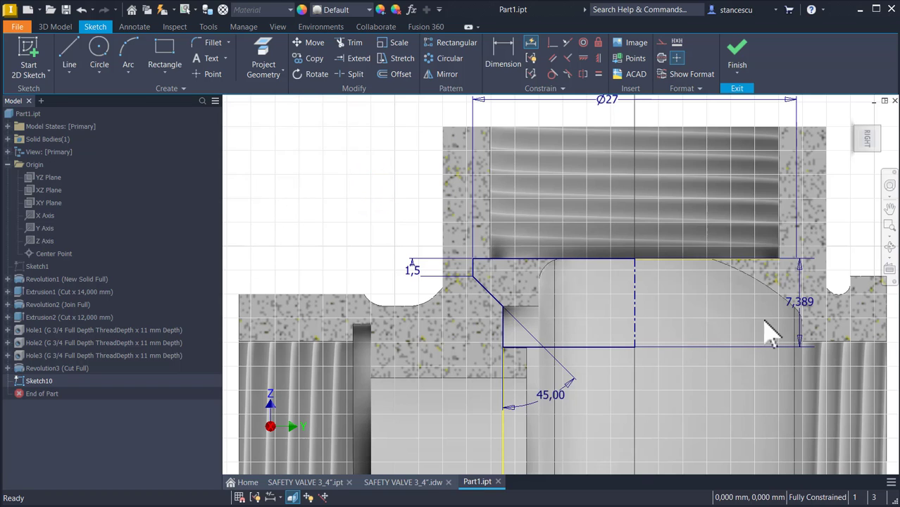
# Try a 10 mm overall depth for the profile, and undo it together with the automatic dimension.
pyautogui.click(801, 310)
pyautogui.doubleClick(800, 304)
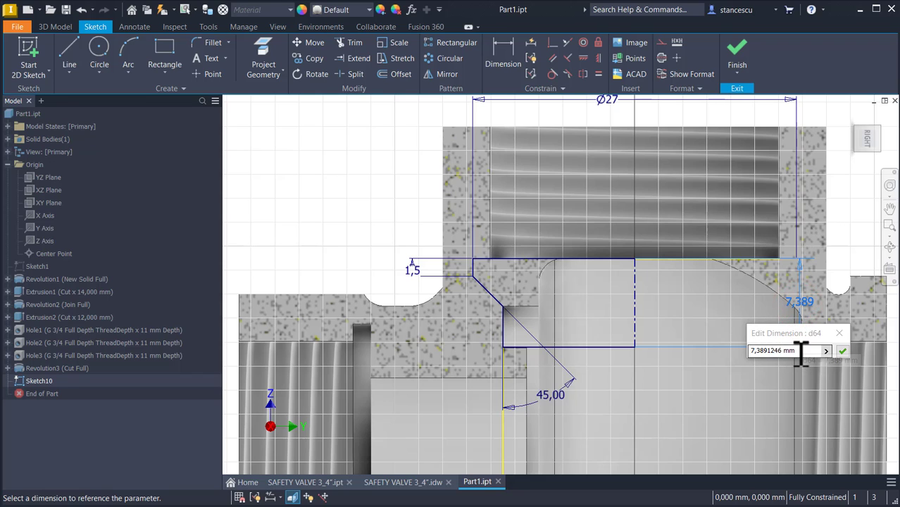
pyautogui.doubleClick(795, 350)
pyautogui.write('1')
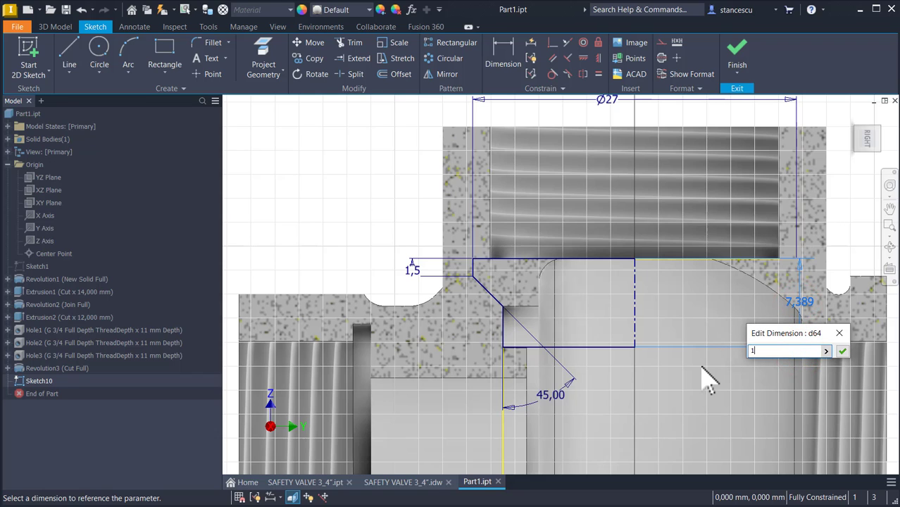
pyautogui.write('0')
pyautogui.press('Return')
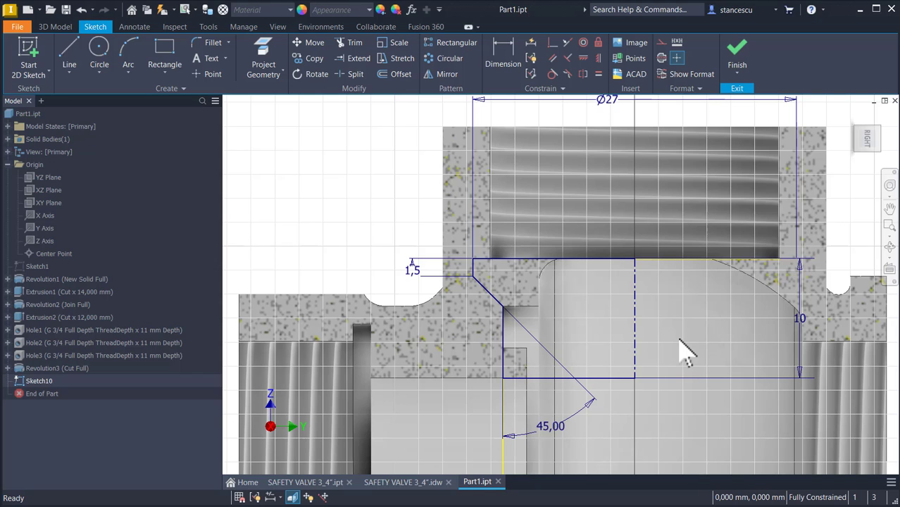
pyautogui.press('Escape')
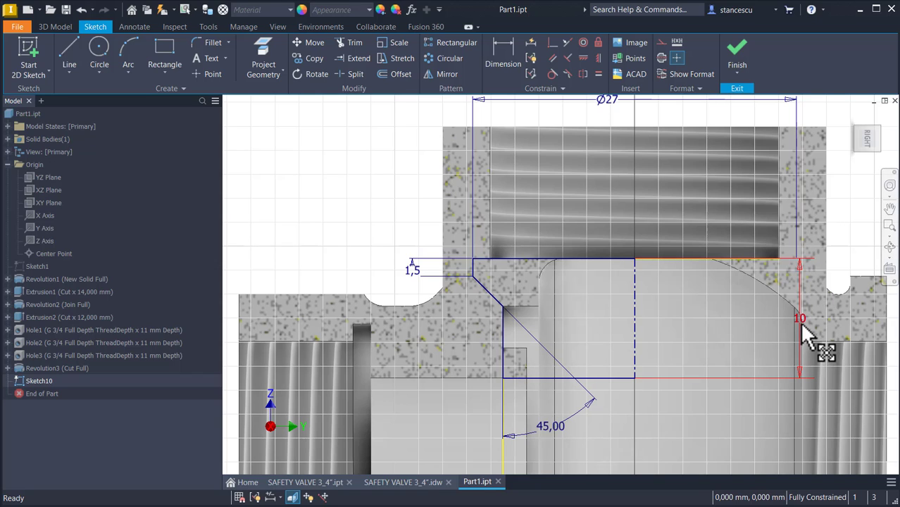
pyautogui.hotkey('ctrl', 'z')
pyautogui.hotkey('ctrl', 'z')
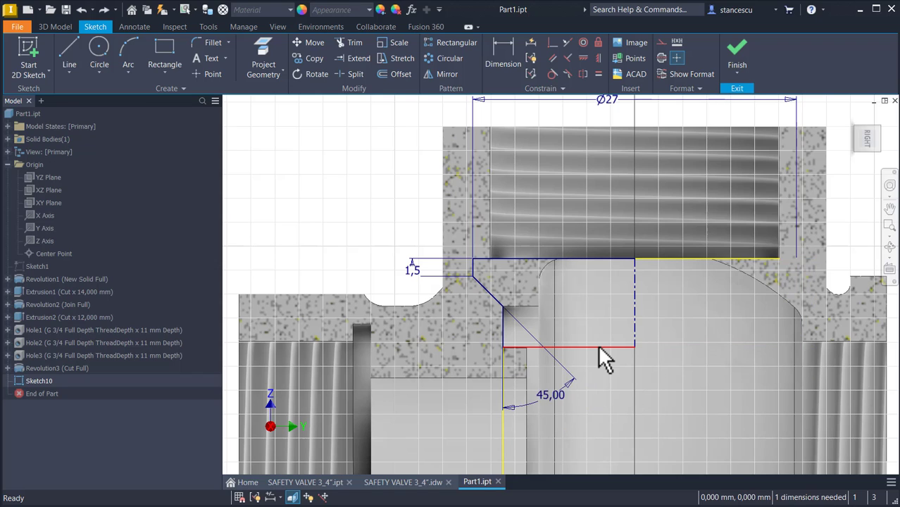
# Project the short horizontal edge beside the profile's lower corner and make the profile's bottom edge collinear with it.
pyautogui.moveTo(597, 347); pyautogui.dragTo(603, 364)
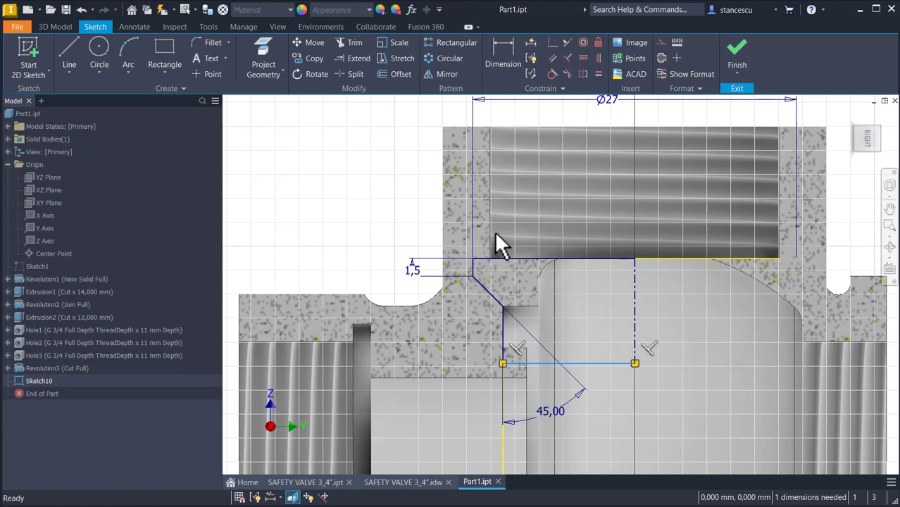
pyautogui.click(263, 48)
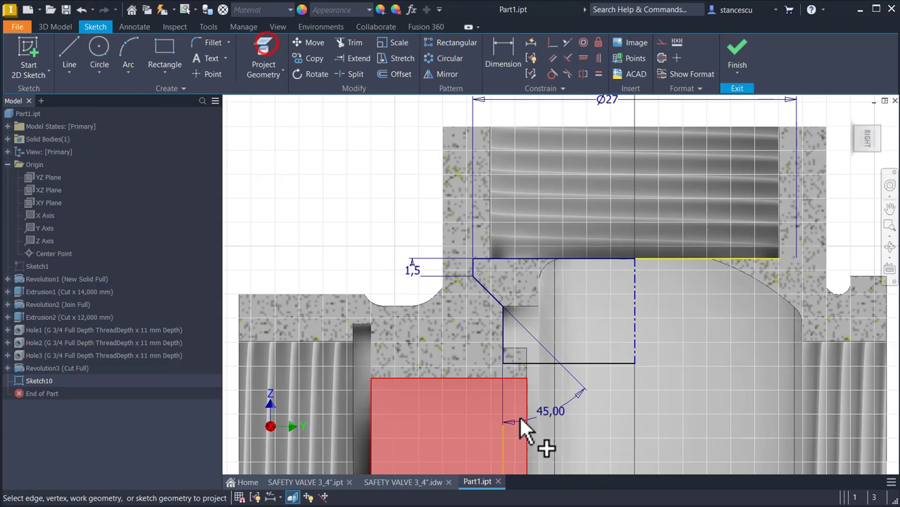
pyautogui.click(516, 348)
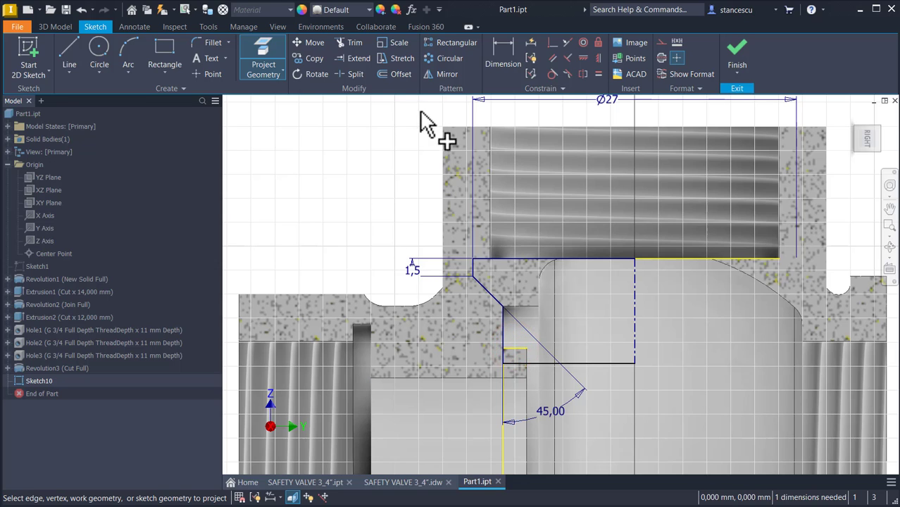
pyautogui.click(567, 43)
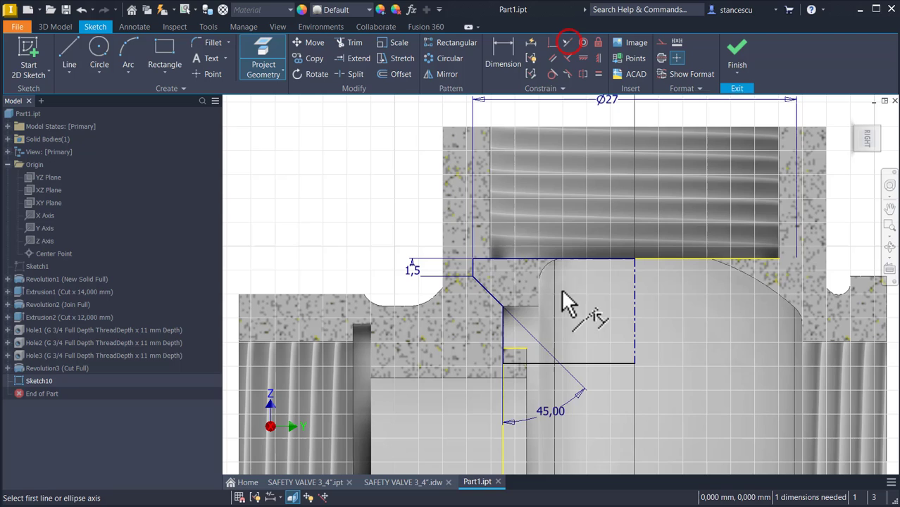
pyautogui.click(514, 352)
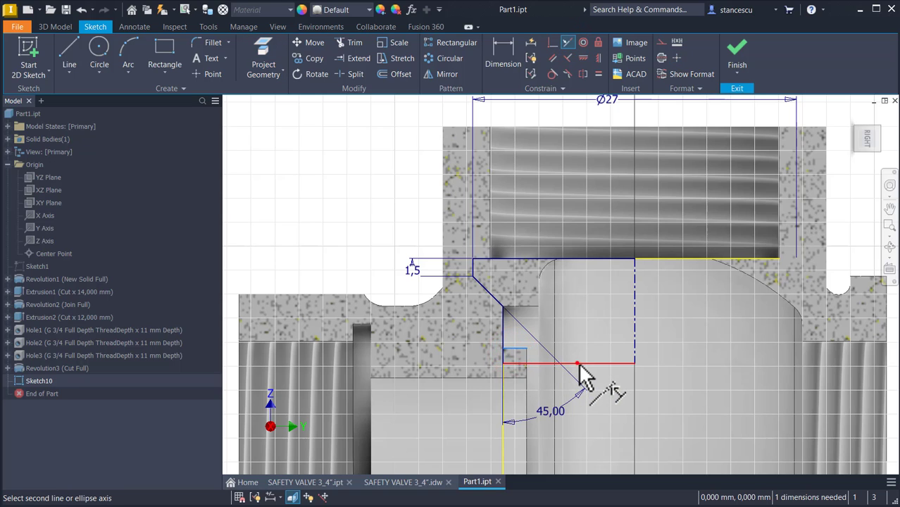
pyautogui.click(578, 364)
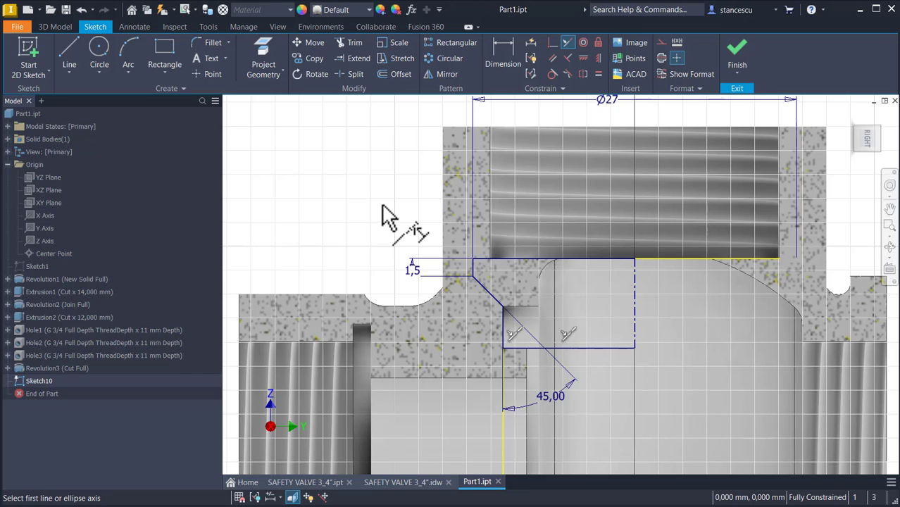
pyautogui.click(289, 220)
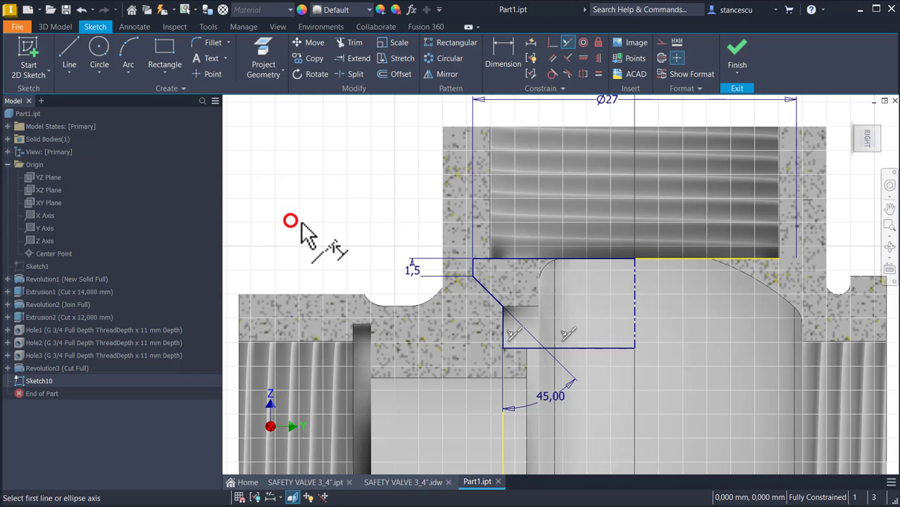
# Finish the sketch and revolve the profile a full 360° around its centerline as a cut in the side port.
pyautogui.click(740, 60)
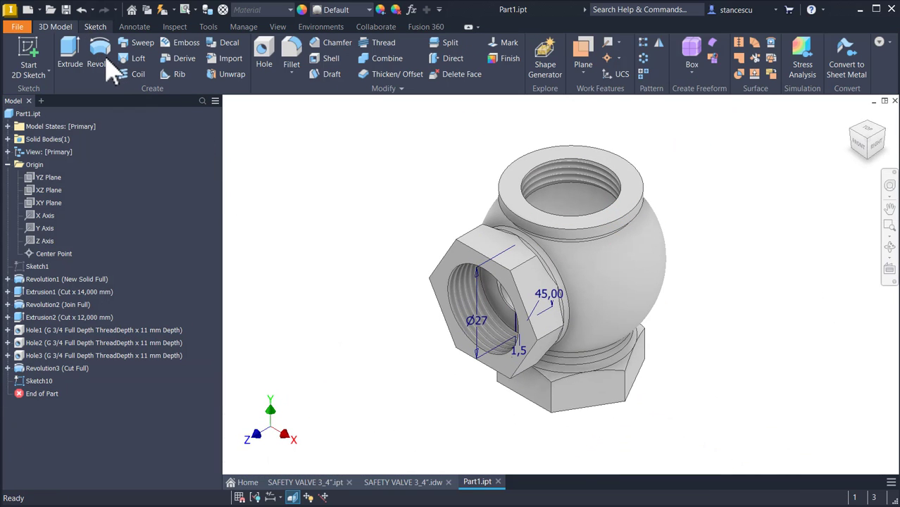
pyautogui.click(100, 52)
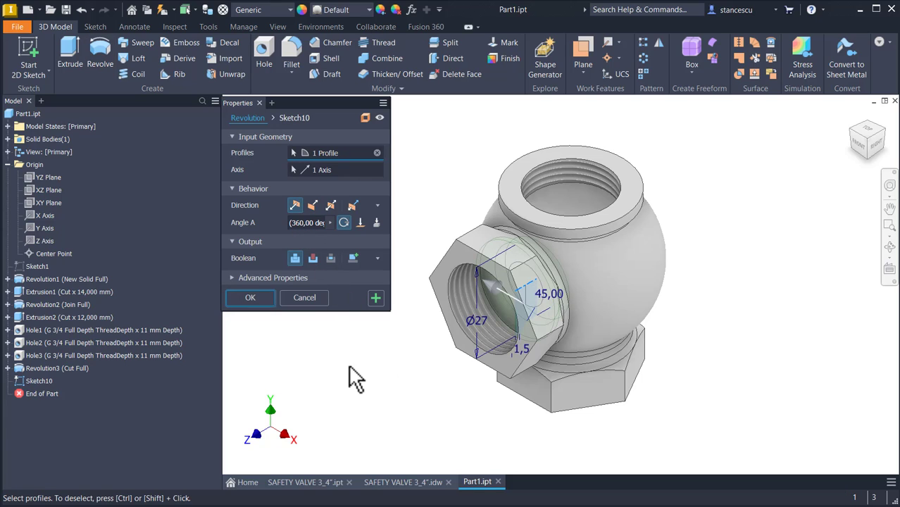
pyautogui.click(313, 257)
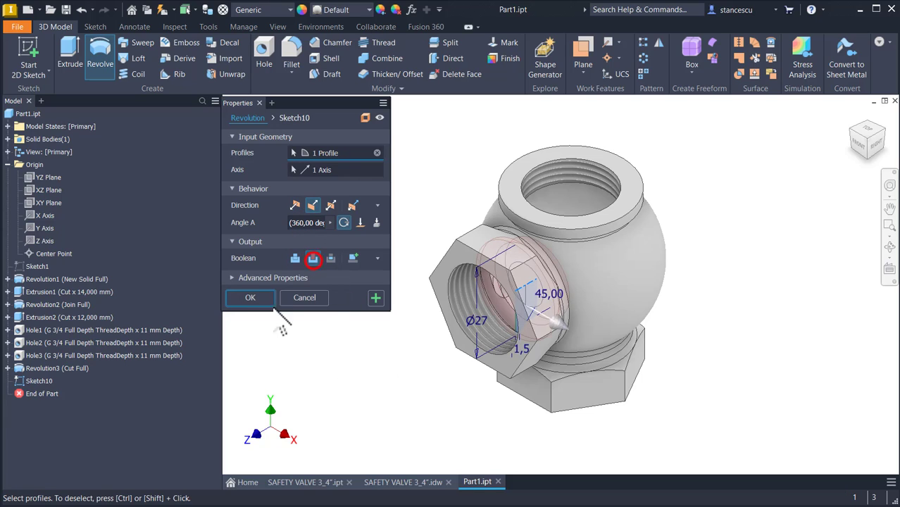
pyautogui.click(251, 297)
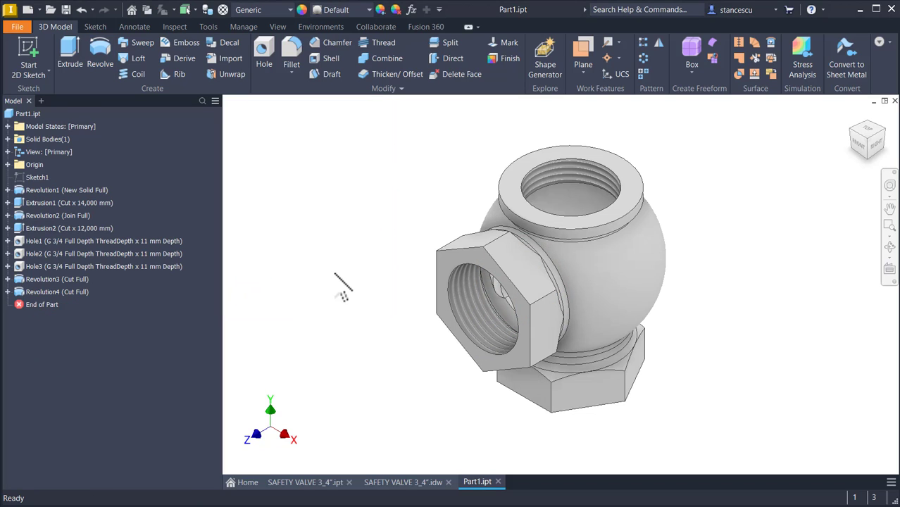
# Chamfer the threaded opening edges of the top, side and bottom ports by 1 mm, following the drawing's 3 x (1x45°) callout.
pyautogui.click(385, 484)
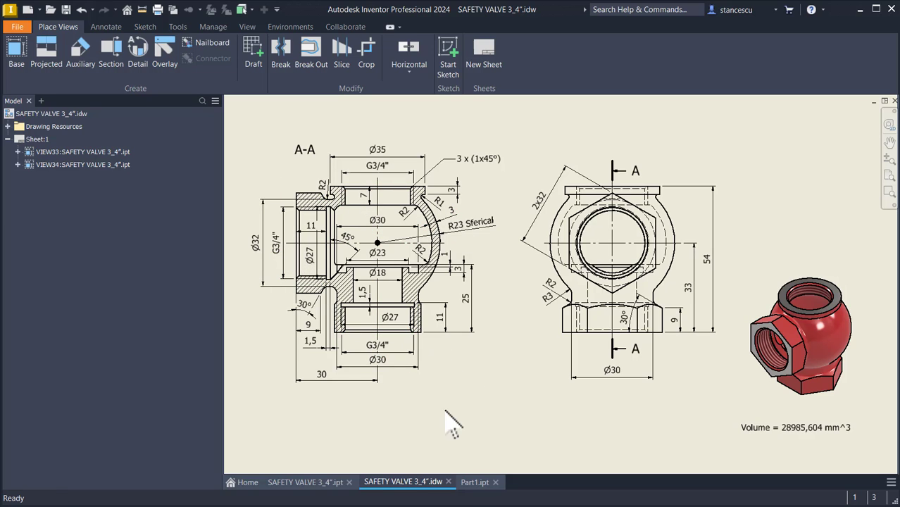
pyautogui.click(474, 483)
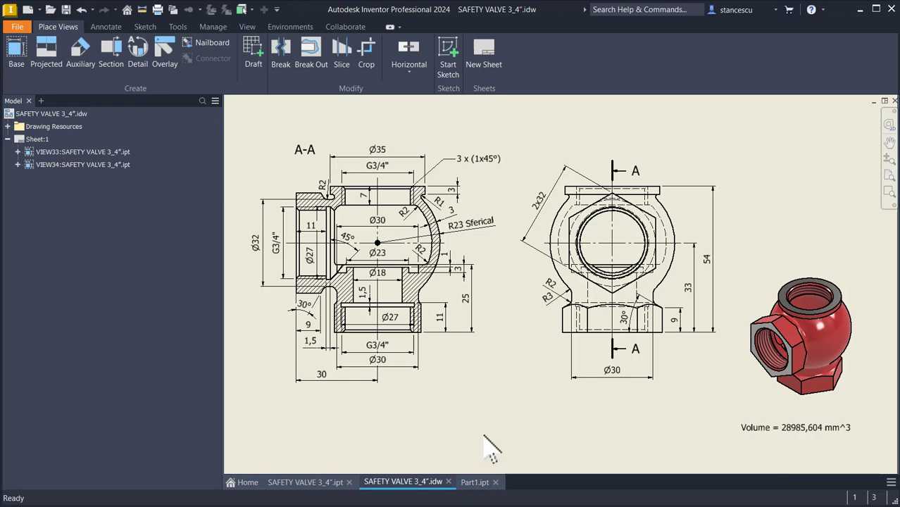
pyautogui.click(478, 483)
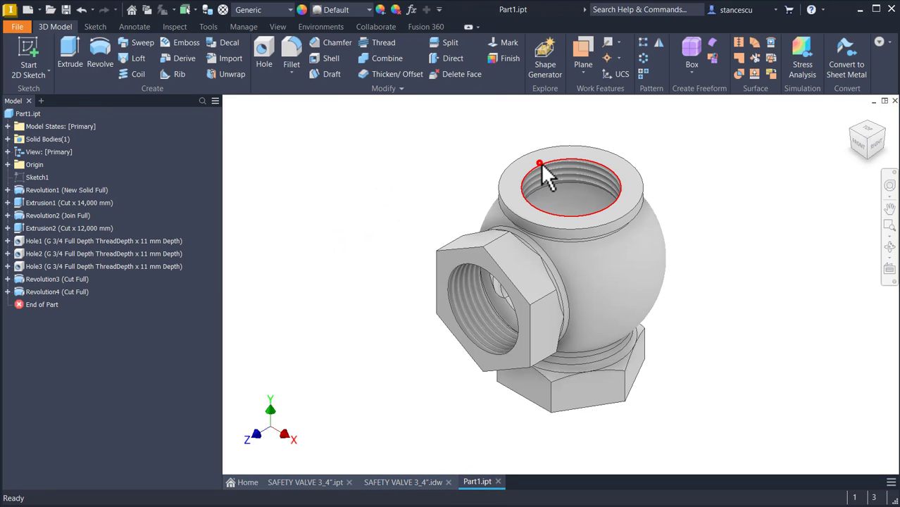
pyautogui.click(567, 157)
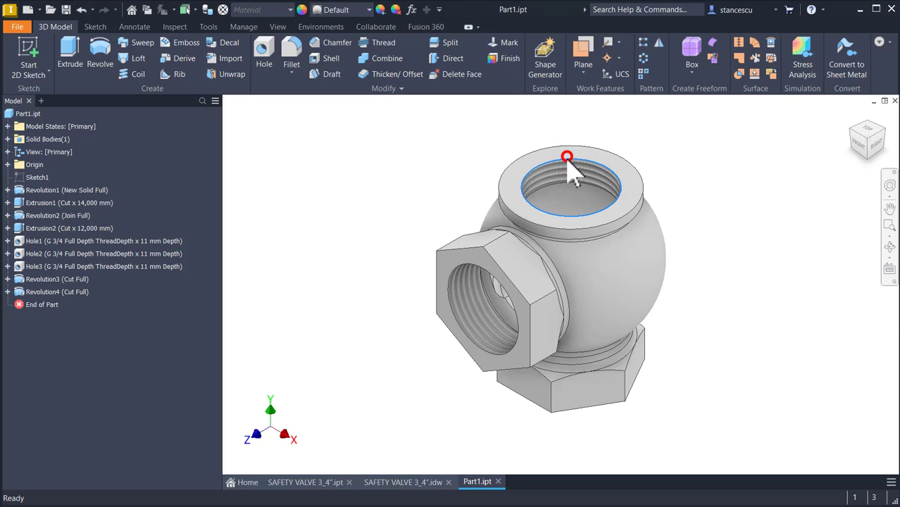
pyautogui.hotkey('ctrl', 'shift', 'k')
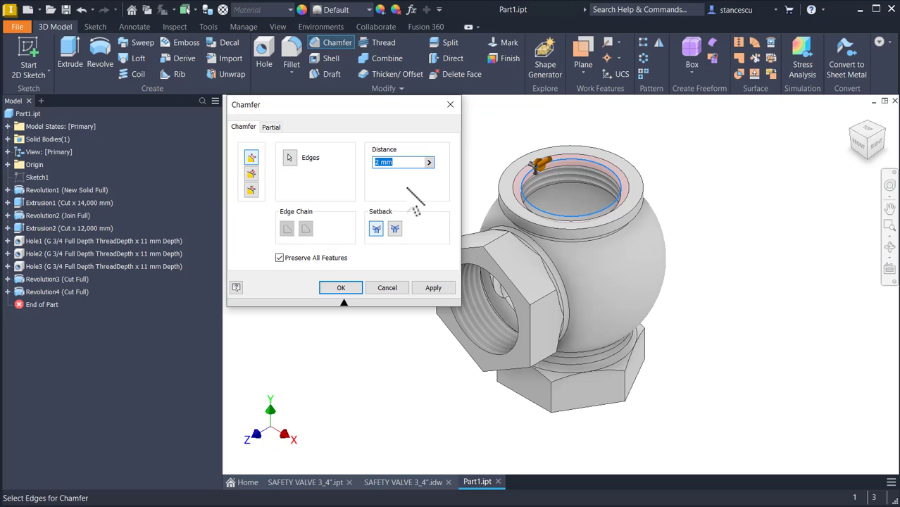
pyautogui.click(511, 303)
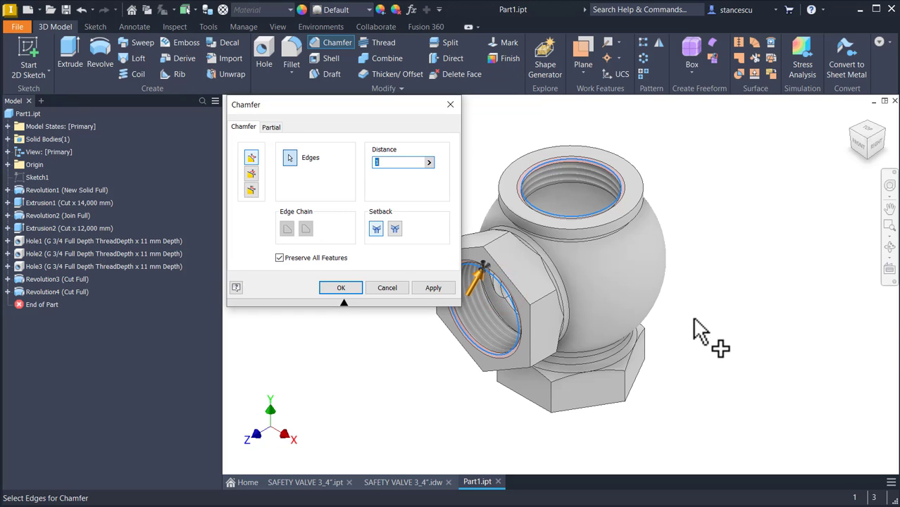
pyautogui.press('F6')
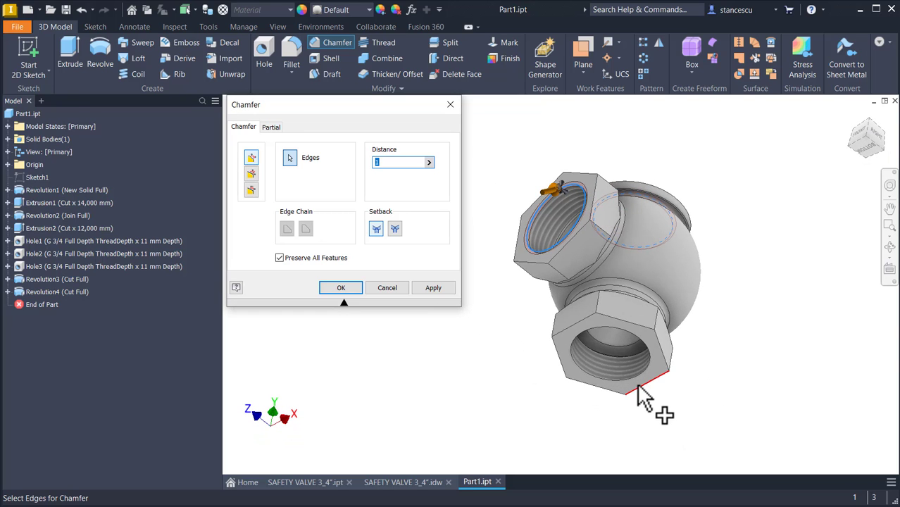
pyautogui.click(638, 380)
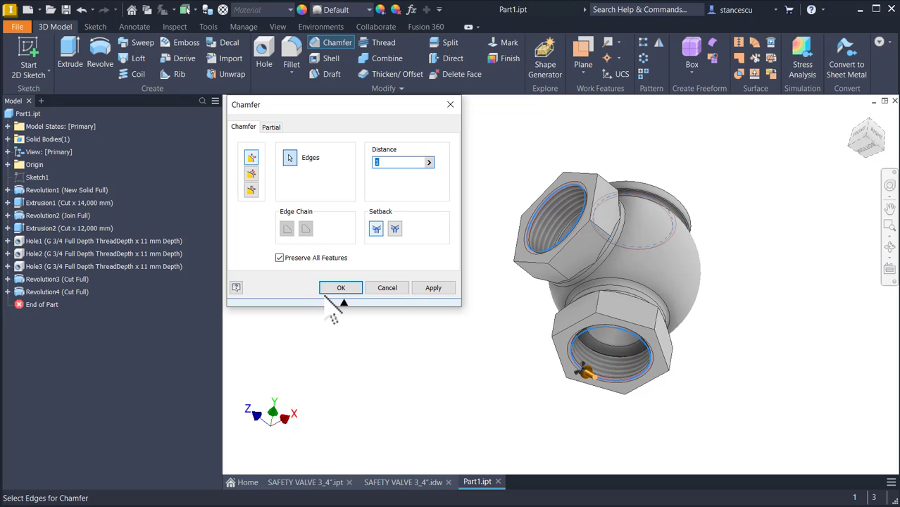
pyautogui.click(329, 290)
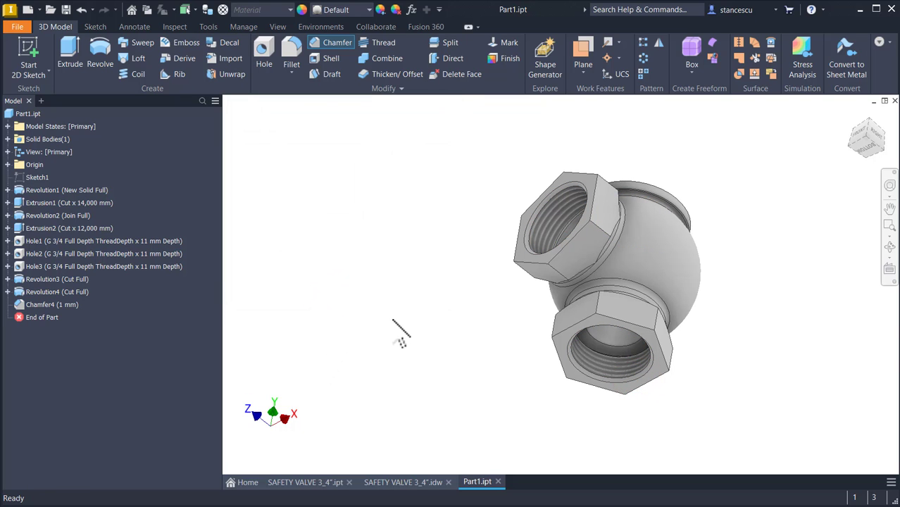
# Fillet the circular edge where the side port's neck meets the spherical body with a 2 mm radius.
pyautogui.press('F6')
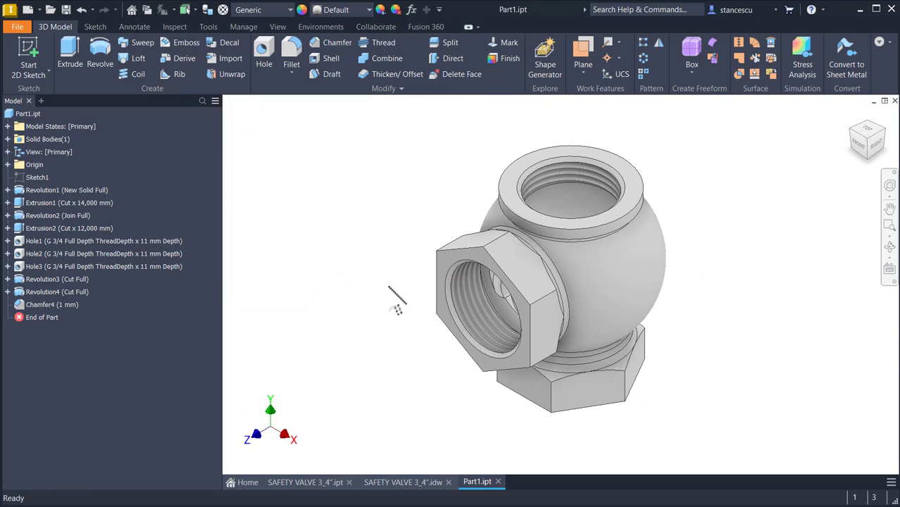
pyautogui.click(569, 295)
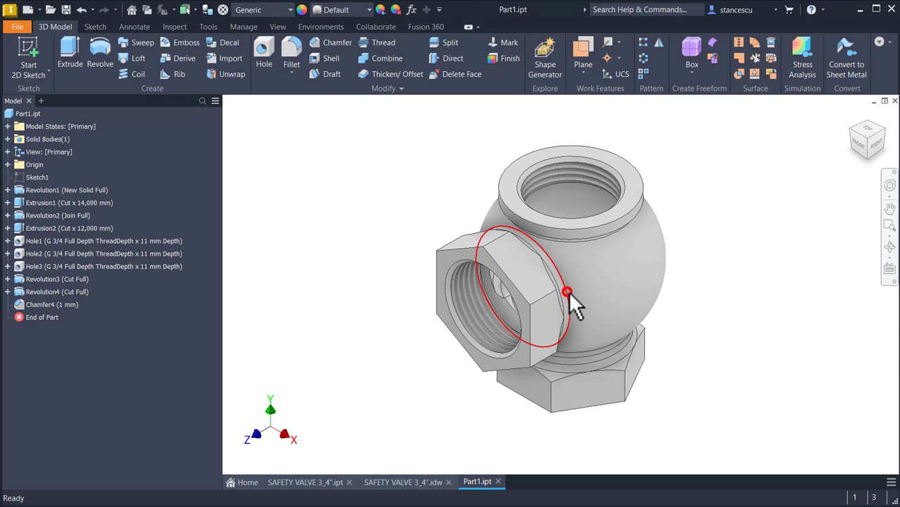
pyautogui.click(577, 284)
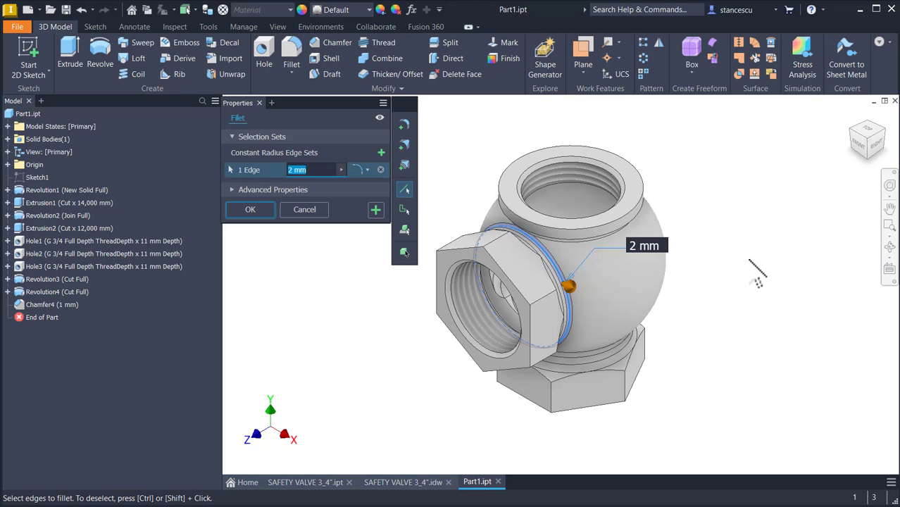
pyautogui.click(250, 210)
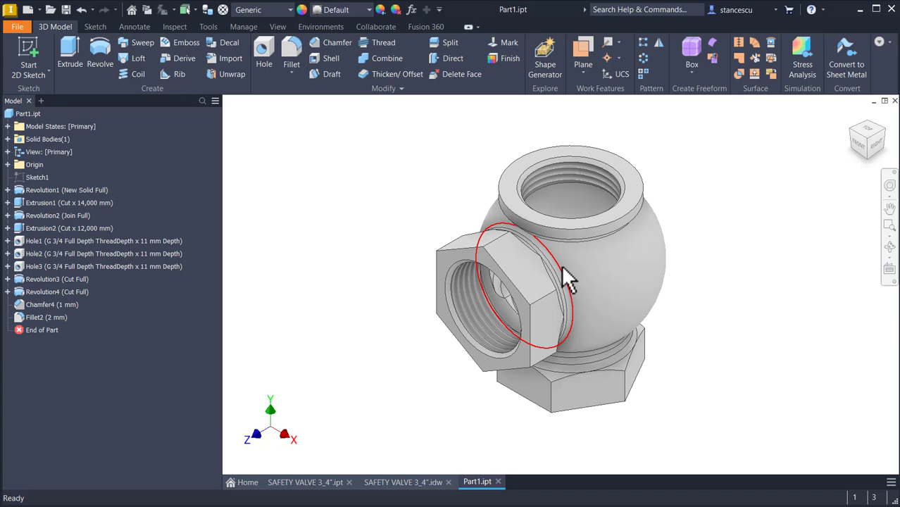
pyautogui.click(400, 181)
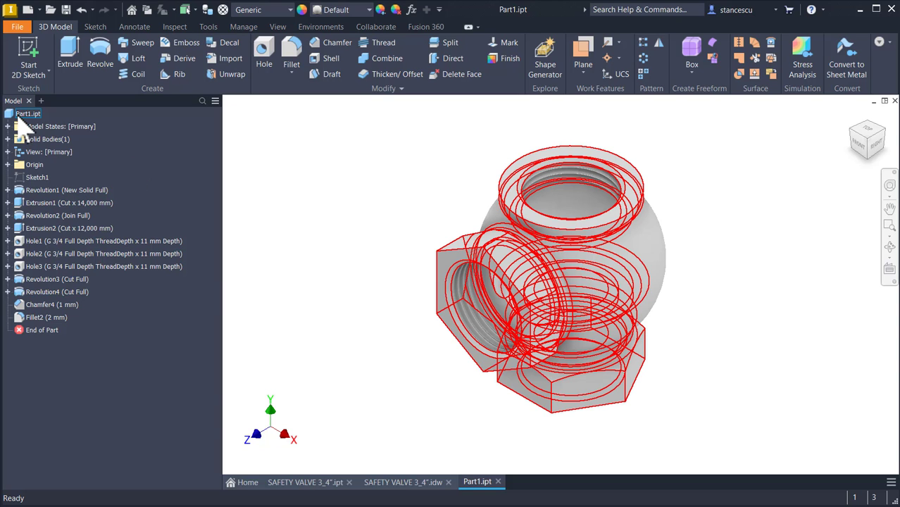
# Calculate the part's physical properties in its iProperties and copy the volume value with its unit.
pyautogui.click(24, 116)
pyautogui.rightClick(19, 117)
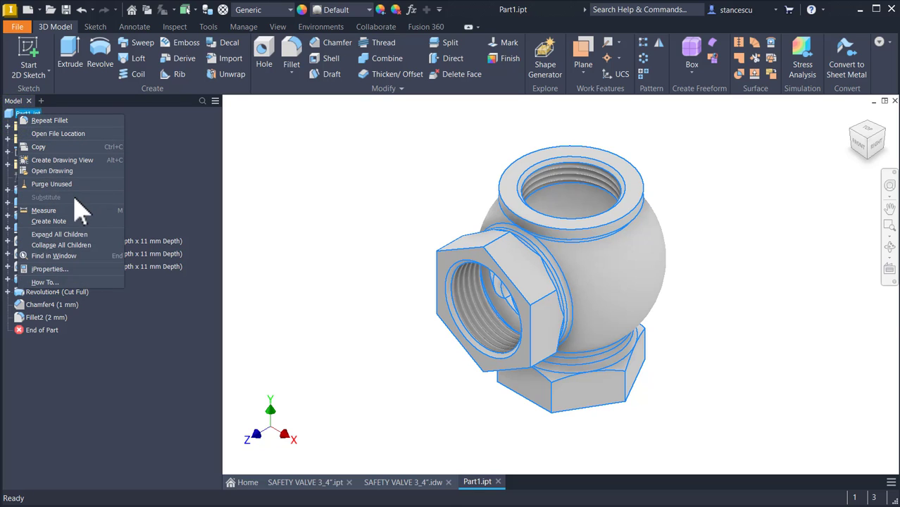
pyautogui.click(50, 269)
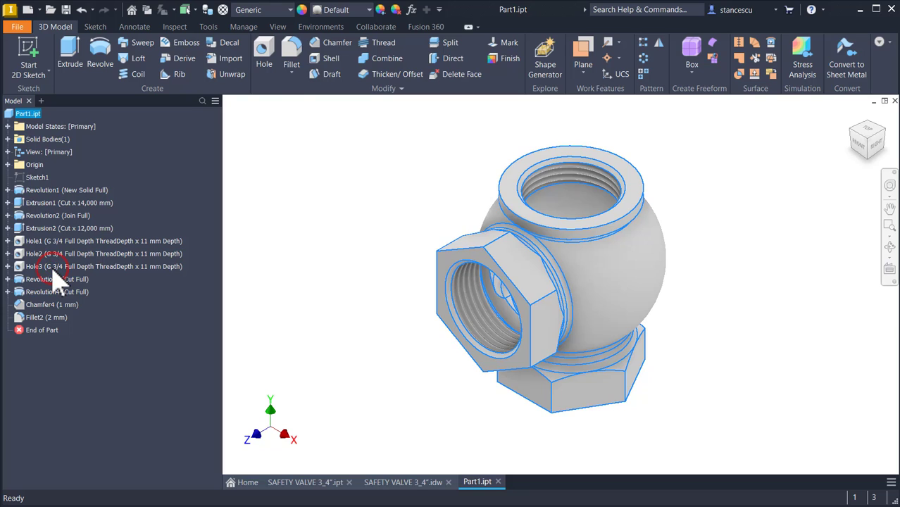
pyautogui.click(476, 80)
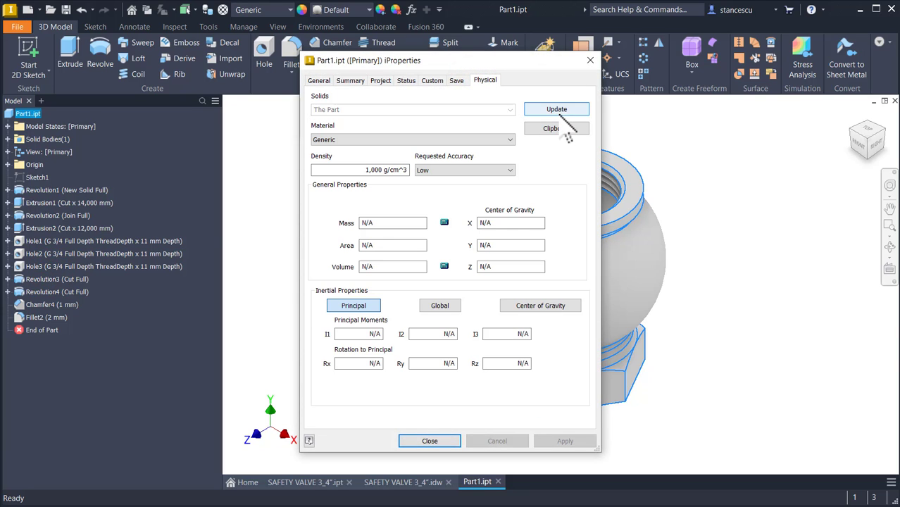
pyautogui.click(556, 110)
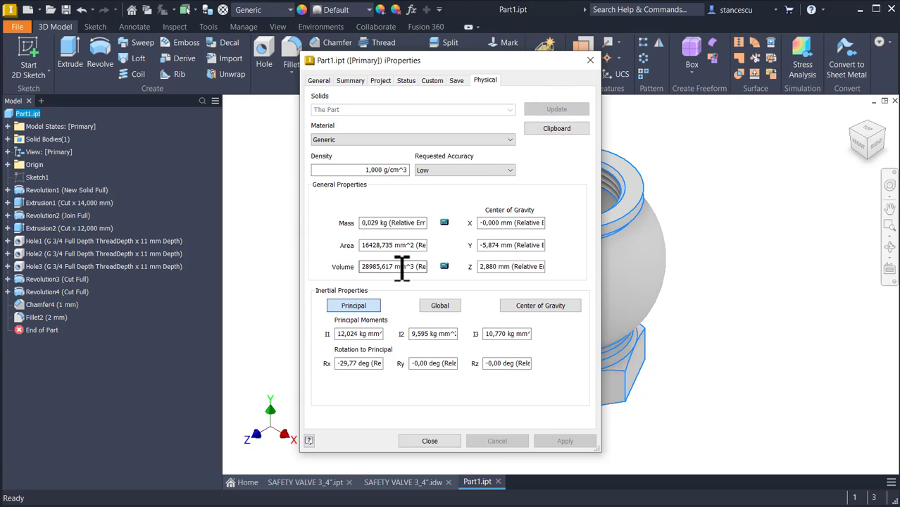
pyautogui.moveTo(361, 266); pyautogui.dragTo(406, 267)
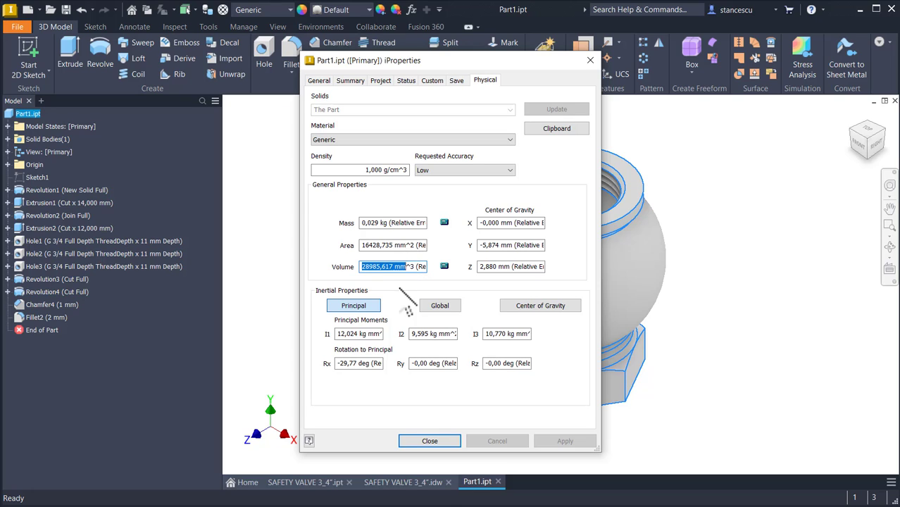
pyautogui.hotkey('shift', 'Right')
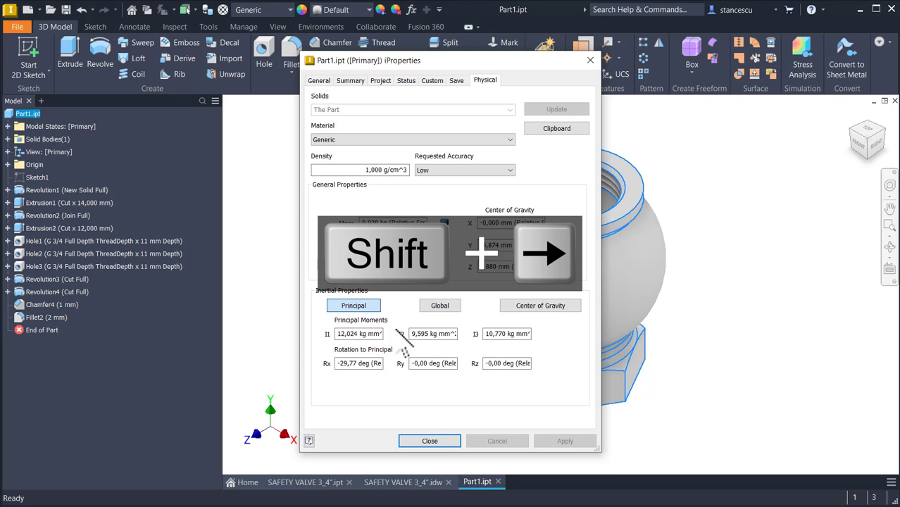
pyautogui.hotkey('ctrl', 'c')
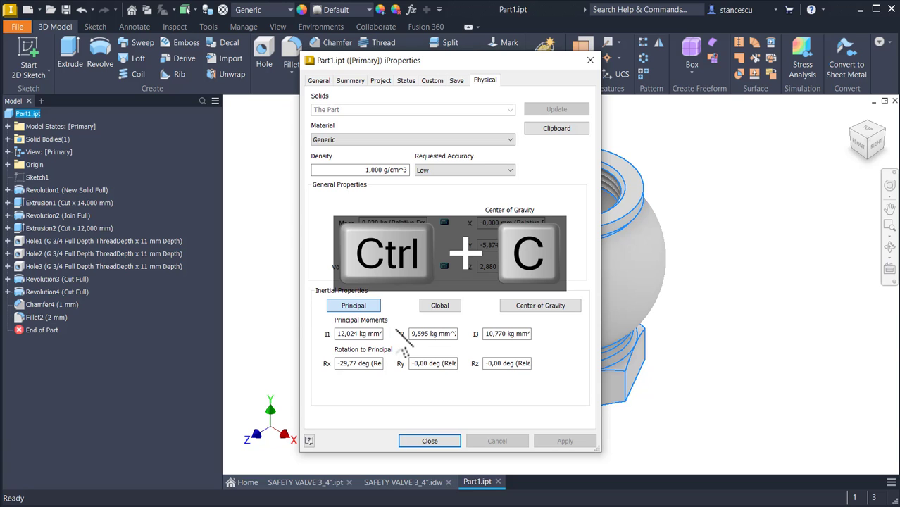
pyautogui.click(438, 441)
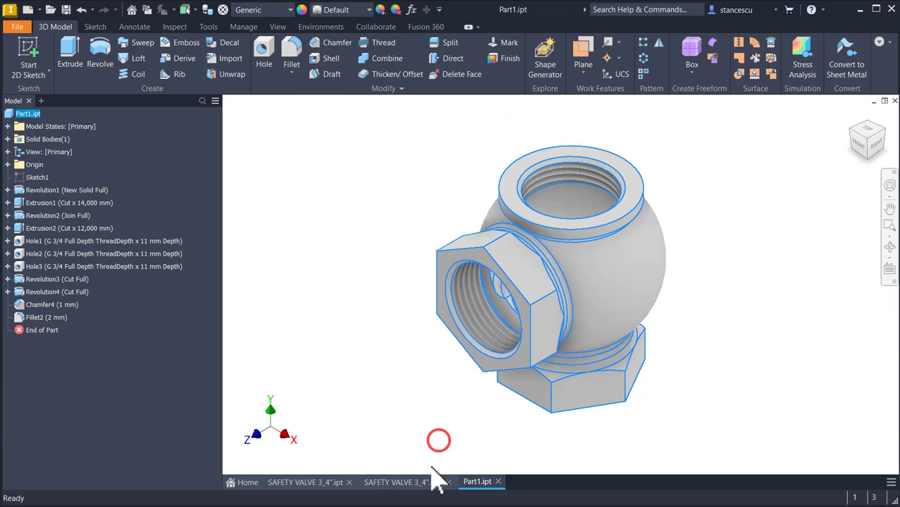
# In the SAFETY VALVE 3_4" drawing, replace the volume note's value with the copied 28985,617 mm^3 on the same line.
pyautogui.click(414, 482)
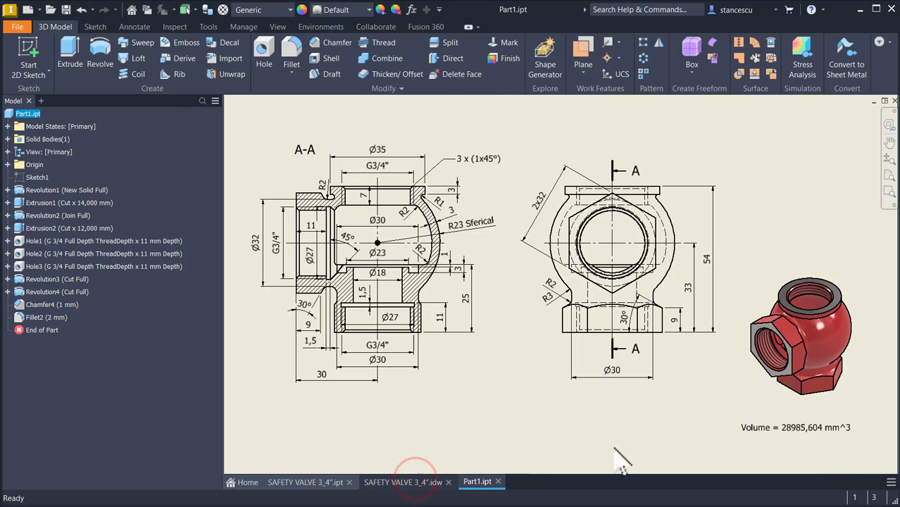
pyautogui.doubleClick(789, 429)
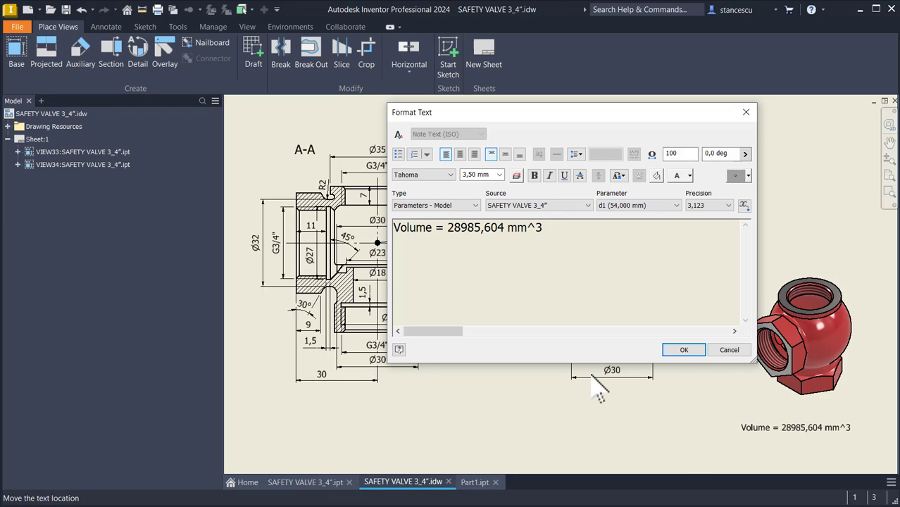
pyautogui.press('Return')
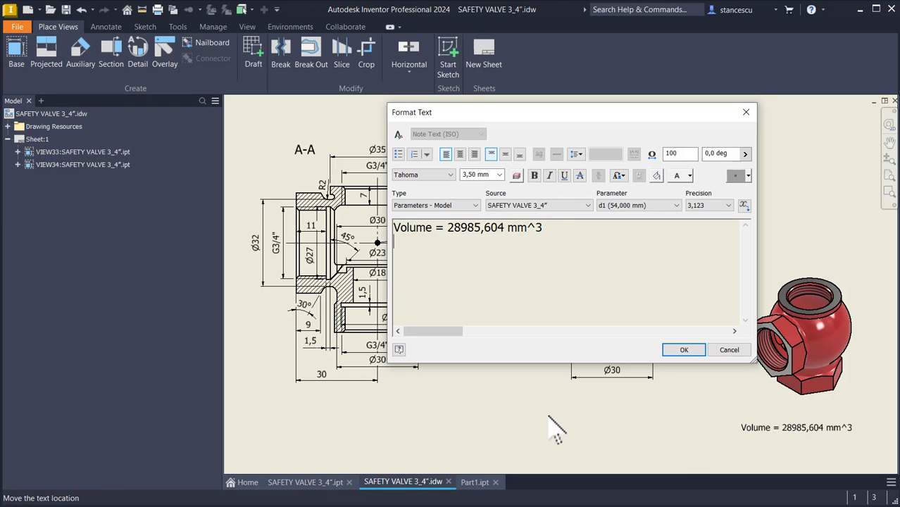
pyautogui.hotkey('ctrl', 'v')
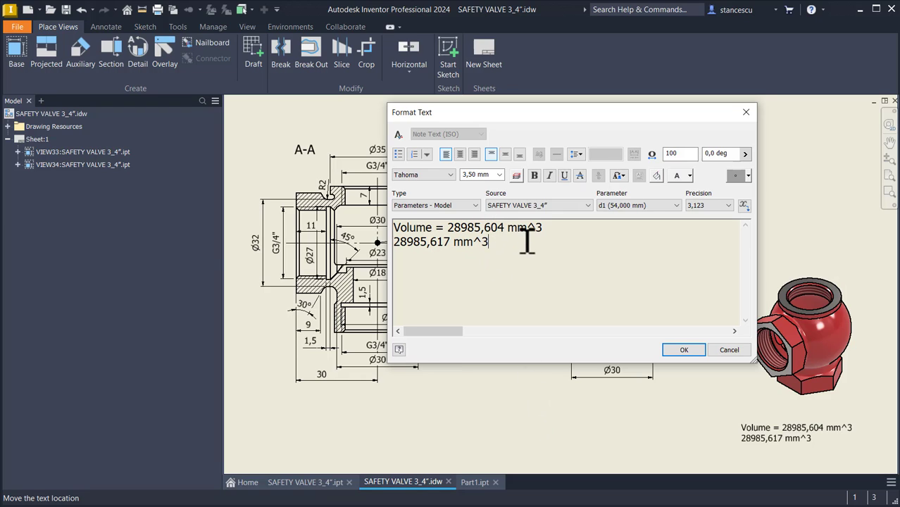
pyautogui.click(446, 226)
pyautogui.hotkey('shift', 'End')
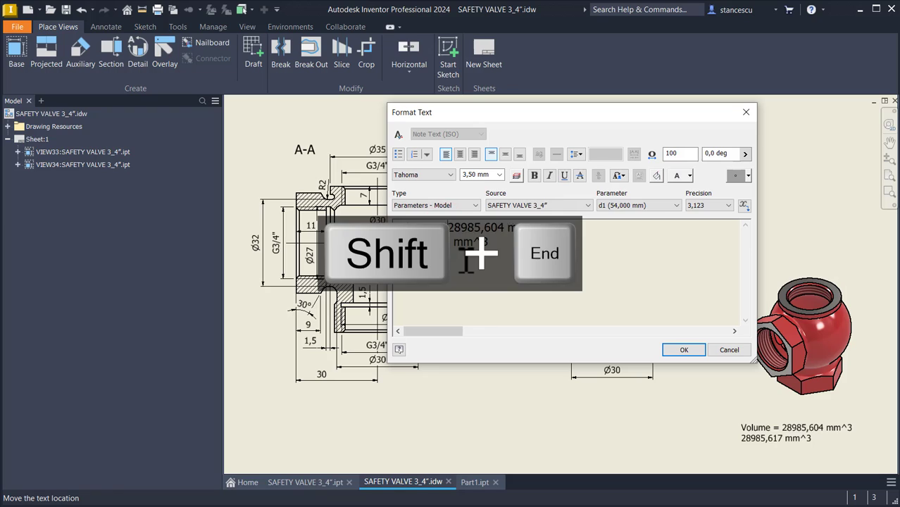
pyautogui.press('Delete')
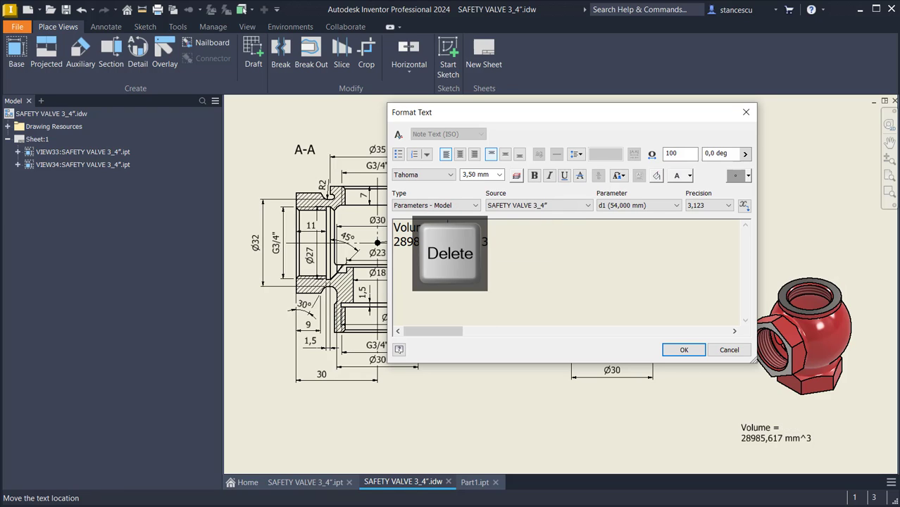
pyautogui.press('Delete')
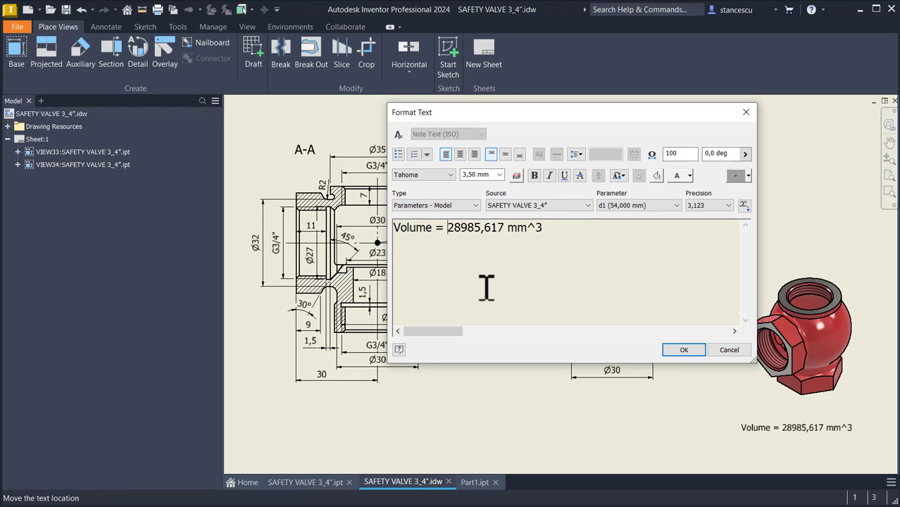
pyautogui.click(683, 350)
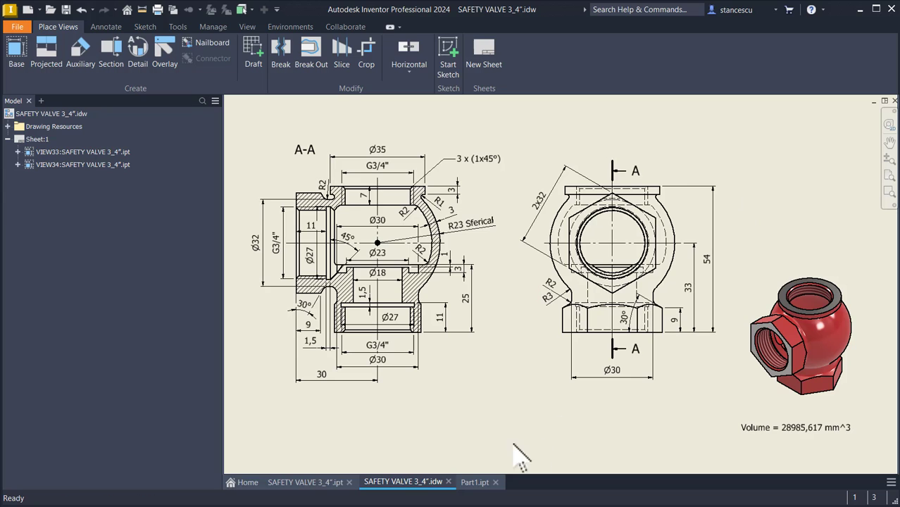
# Return to Part1.ipt and assign the material Steel, Cast to the valve body.
pyautogui.click(474, 483)
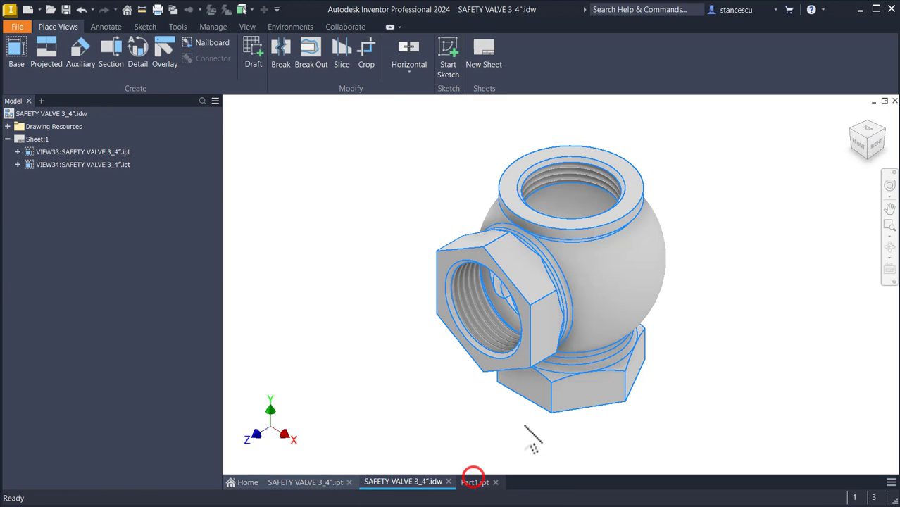
pyautogui.click(375, 354)
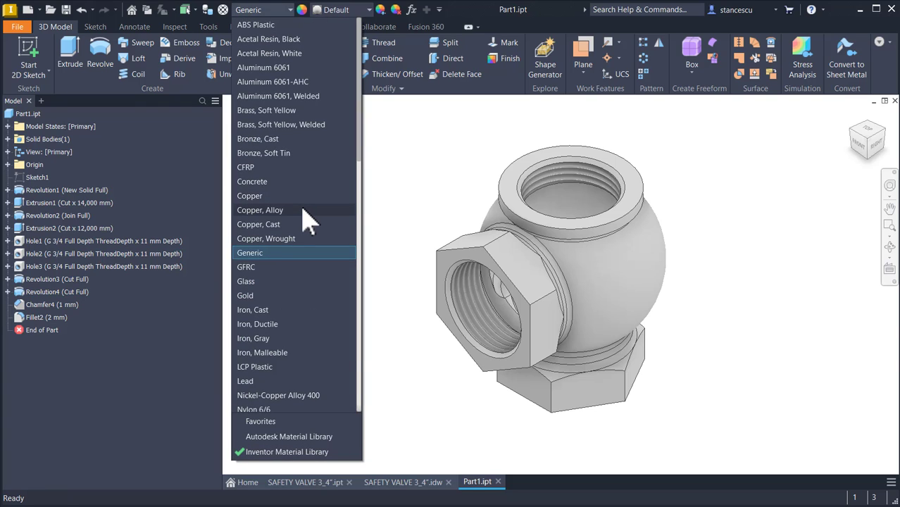
pyautogui.scroll(-10, 302, 211)
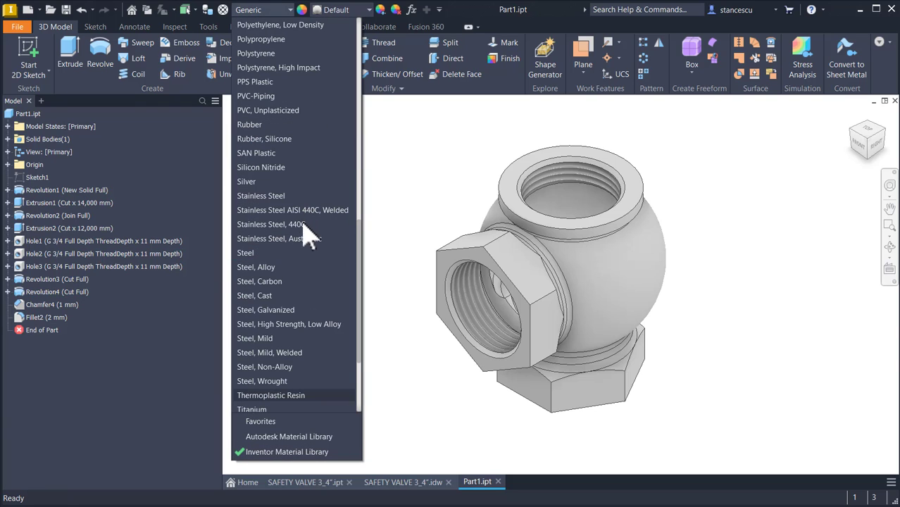
pyautogui.click(275, 297)
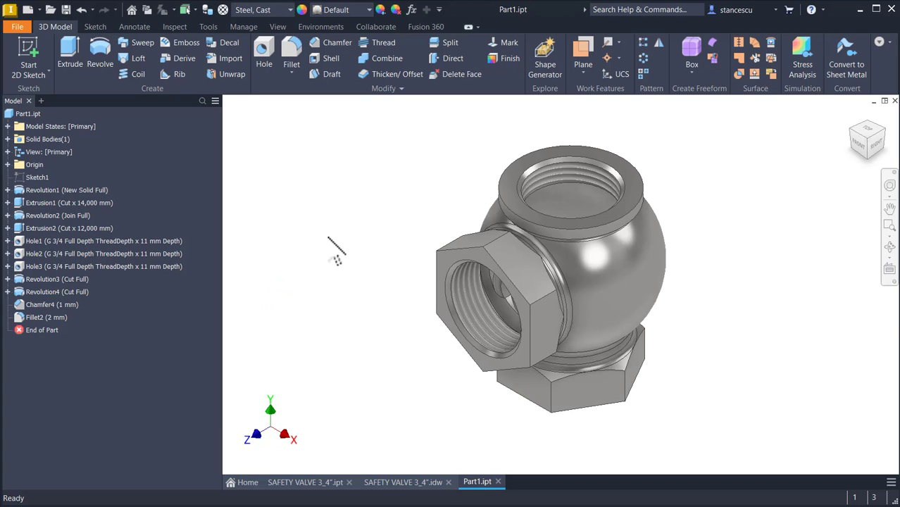
# Override the whole valve body's appearance with Red.
pyautogui.click(345, 10)
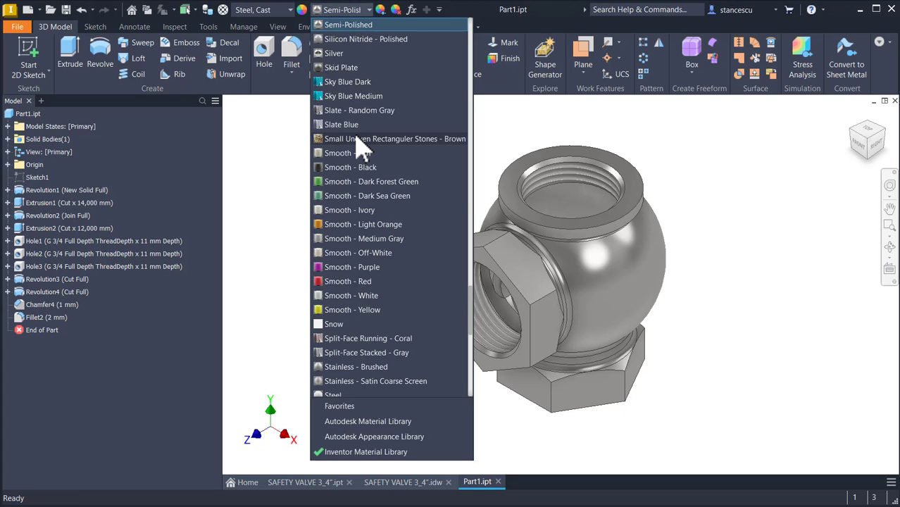
pyautogui.scroll(4, 361, 147)
pyautogui.click(345, 26)
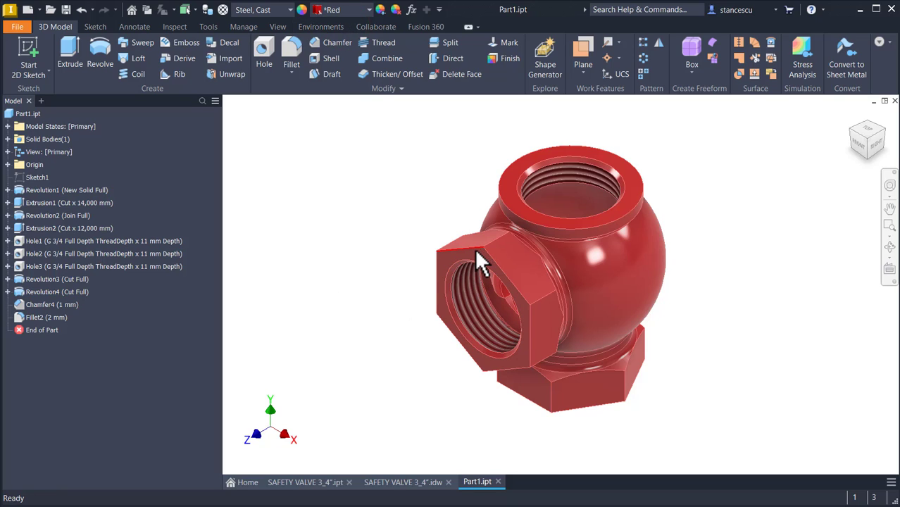
# Apply the polished steel appearance to the side port's end face, the top flange face and the inner seat ring face.
pyautogui.click(470, 257)
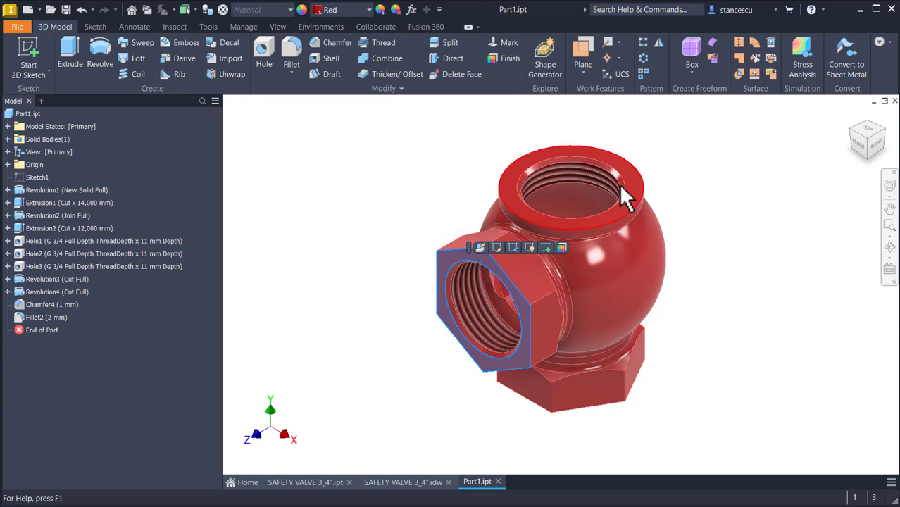
pyautogui.keyDown('ctrl'); pyautogui.click(628, 202); pyautogui.keyUp('ctrl')
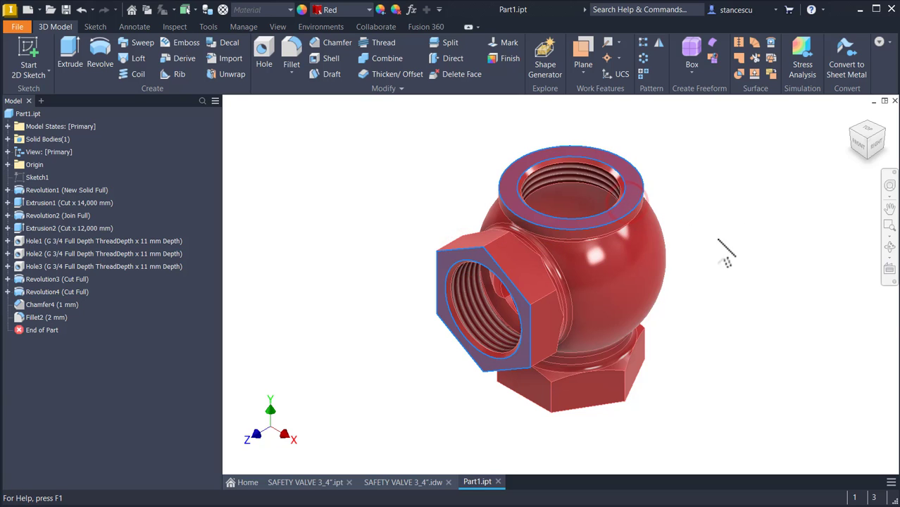
pyautogui.keyDown('shift'); pyautogui.moveTo(755, 356); pyautogui.dragTo(692, 433, button='middle'); pyautogui.keyUp('shift')
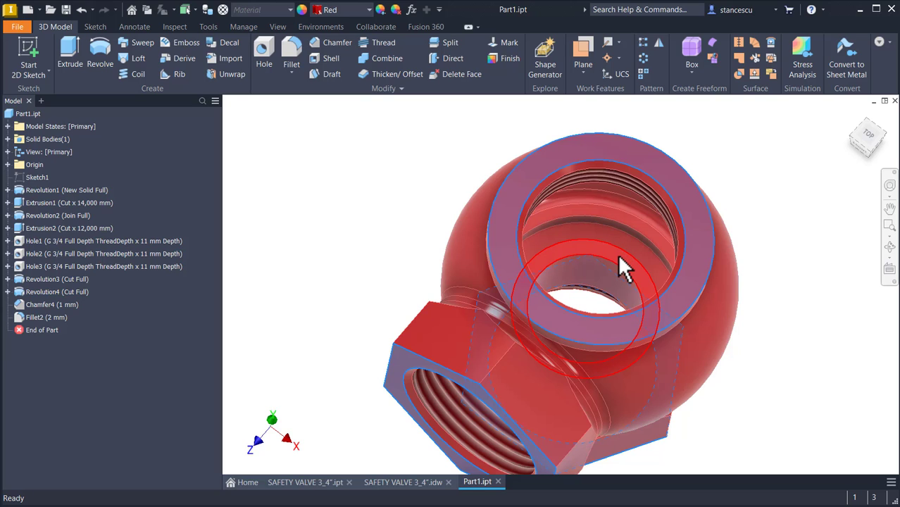
pyautogui.keyDown('ctrl'); pyautogui.click(619, 262); pyautogui.keyUp('ctrl')
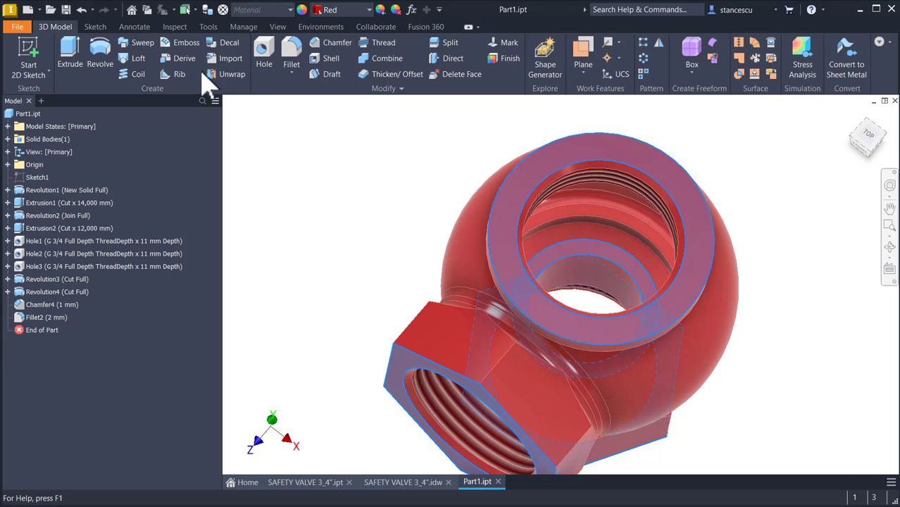
pyautogui.click(370, 11)
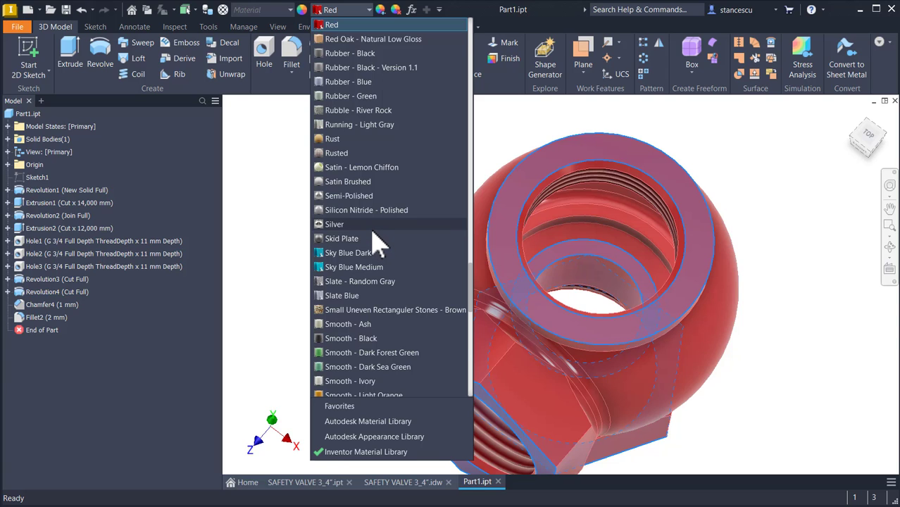
pyautogui.scroll(-6, 372, 230)
pyautogui.click(372, 324)
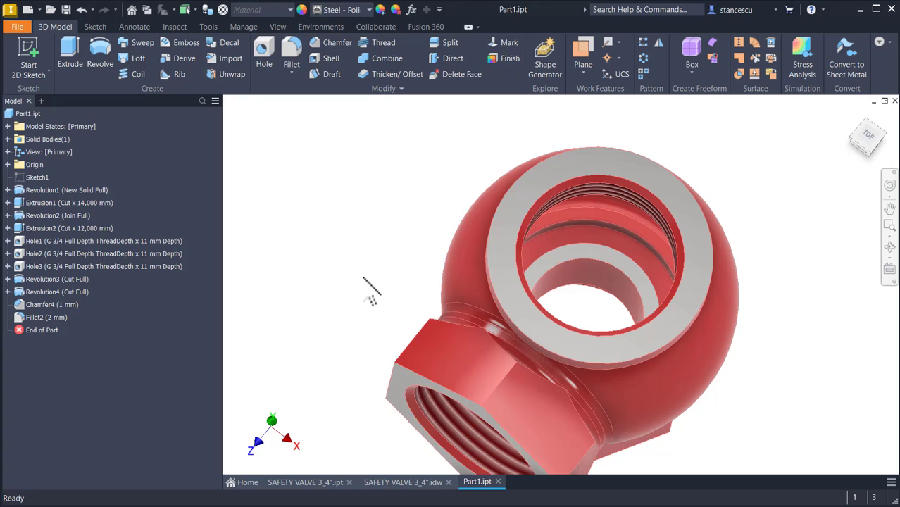
pyautogui.press('F6')
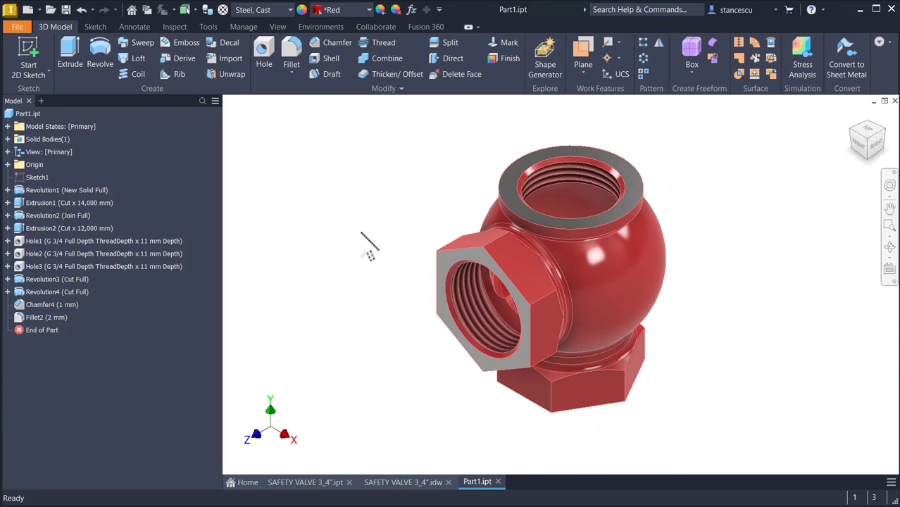